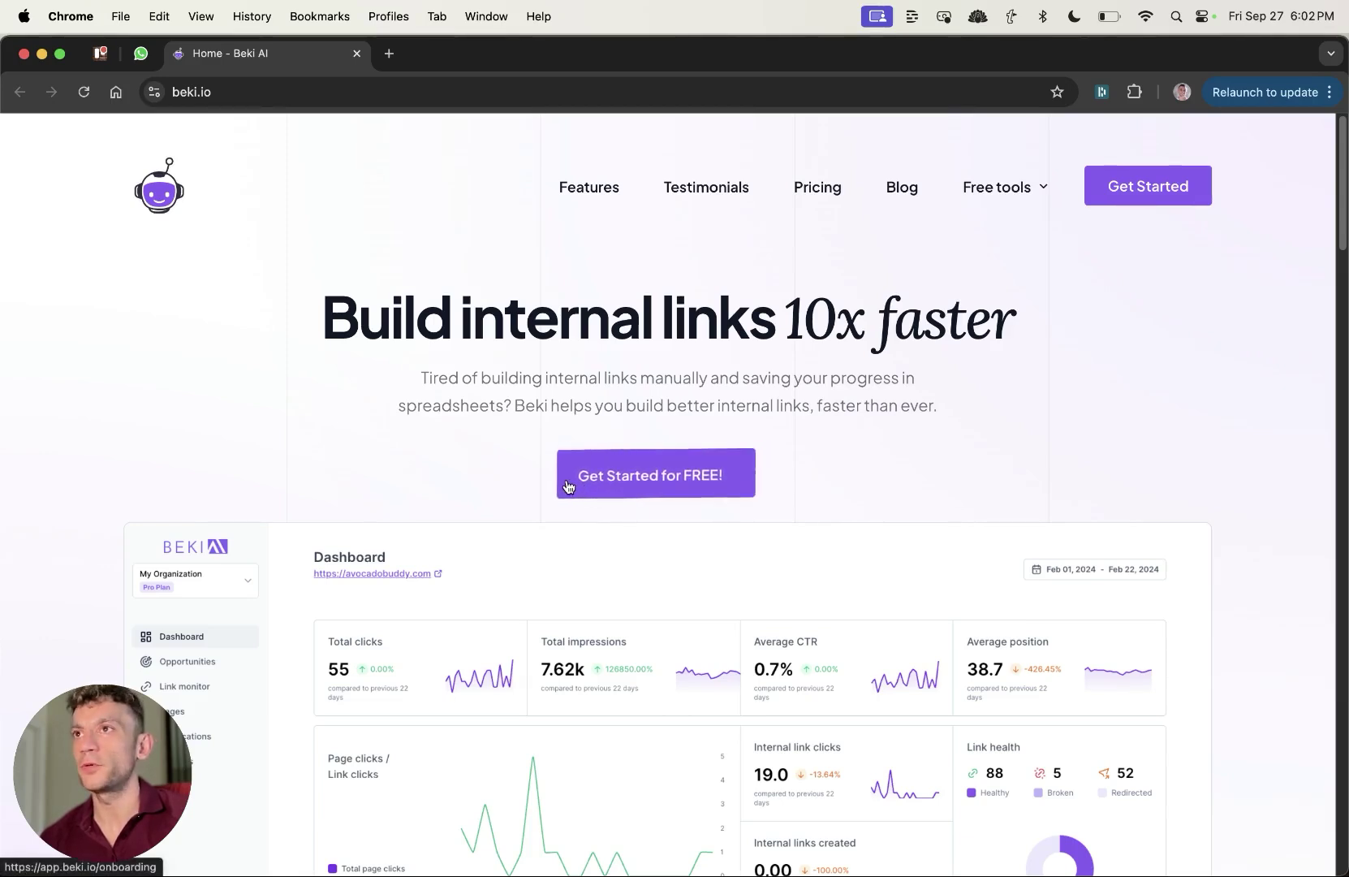
Step: Examine the home page headline, the introduction about building internal links, and the dashboard preview
left_click_drag(262, 309, 1033, 295)
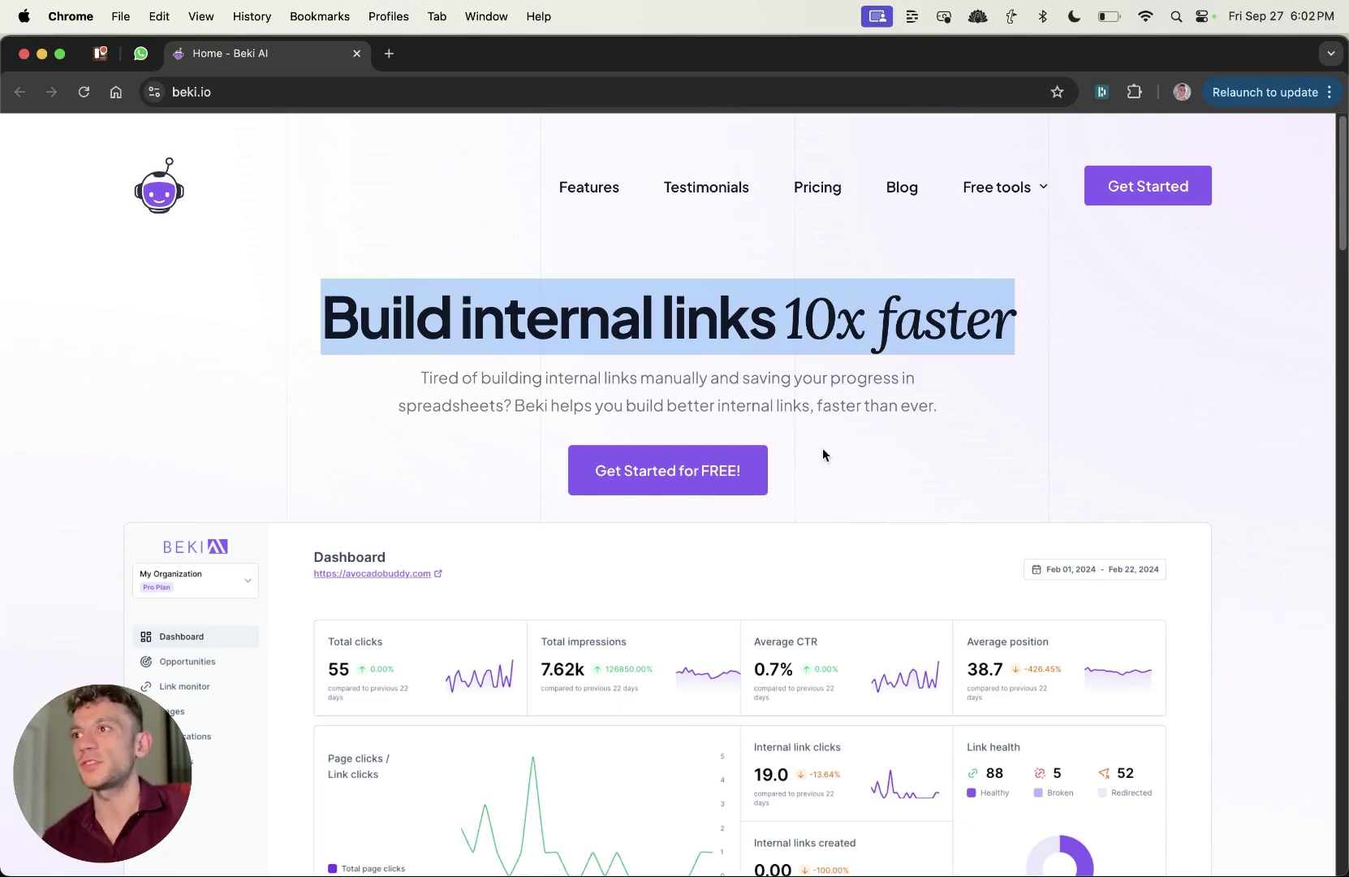
scroll(844, 461, "down", 4)
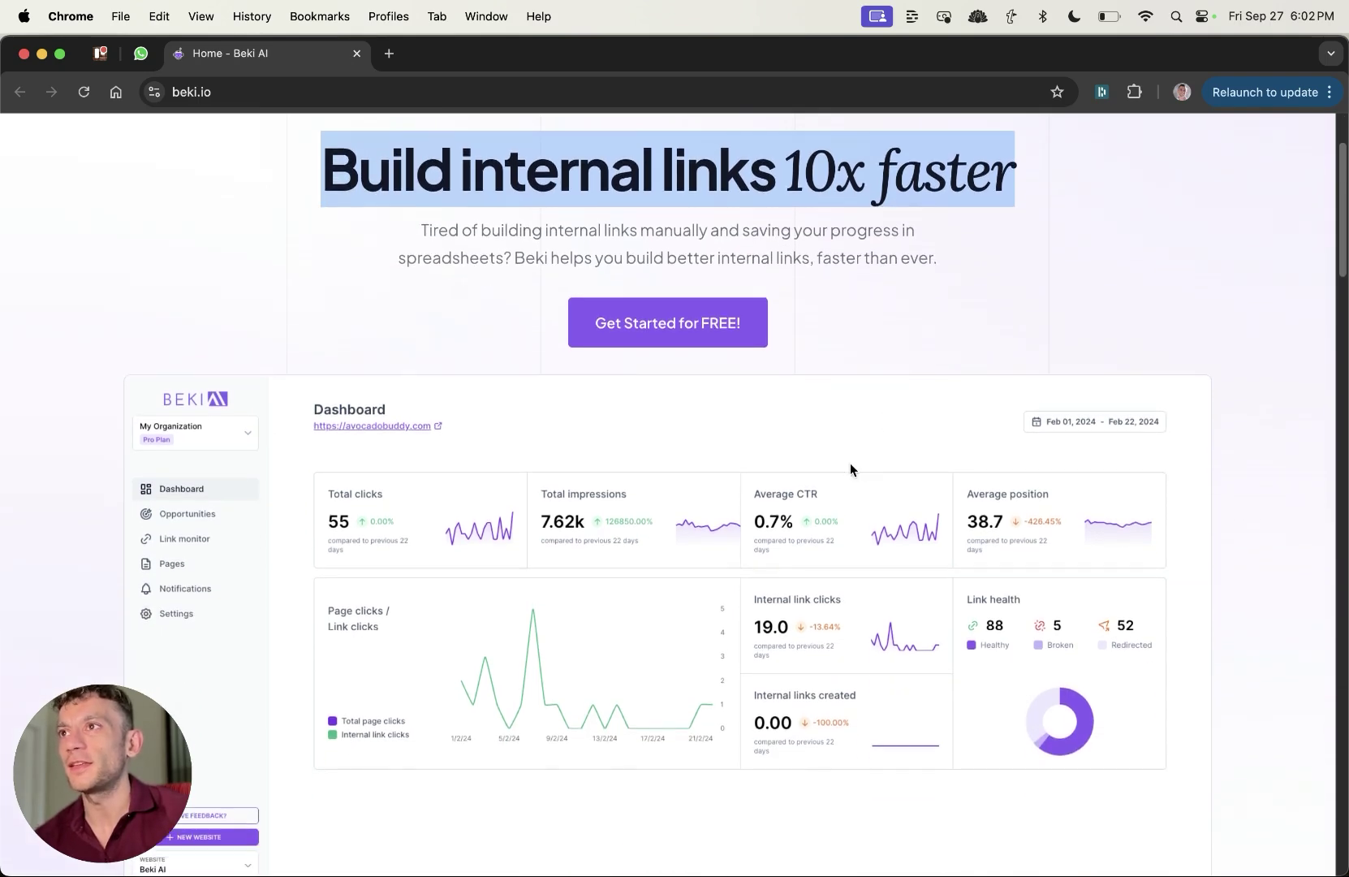
scroll(792, 517, "up", 4)
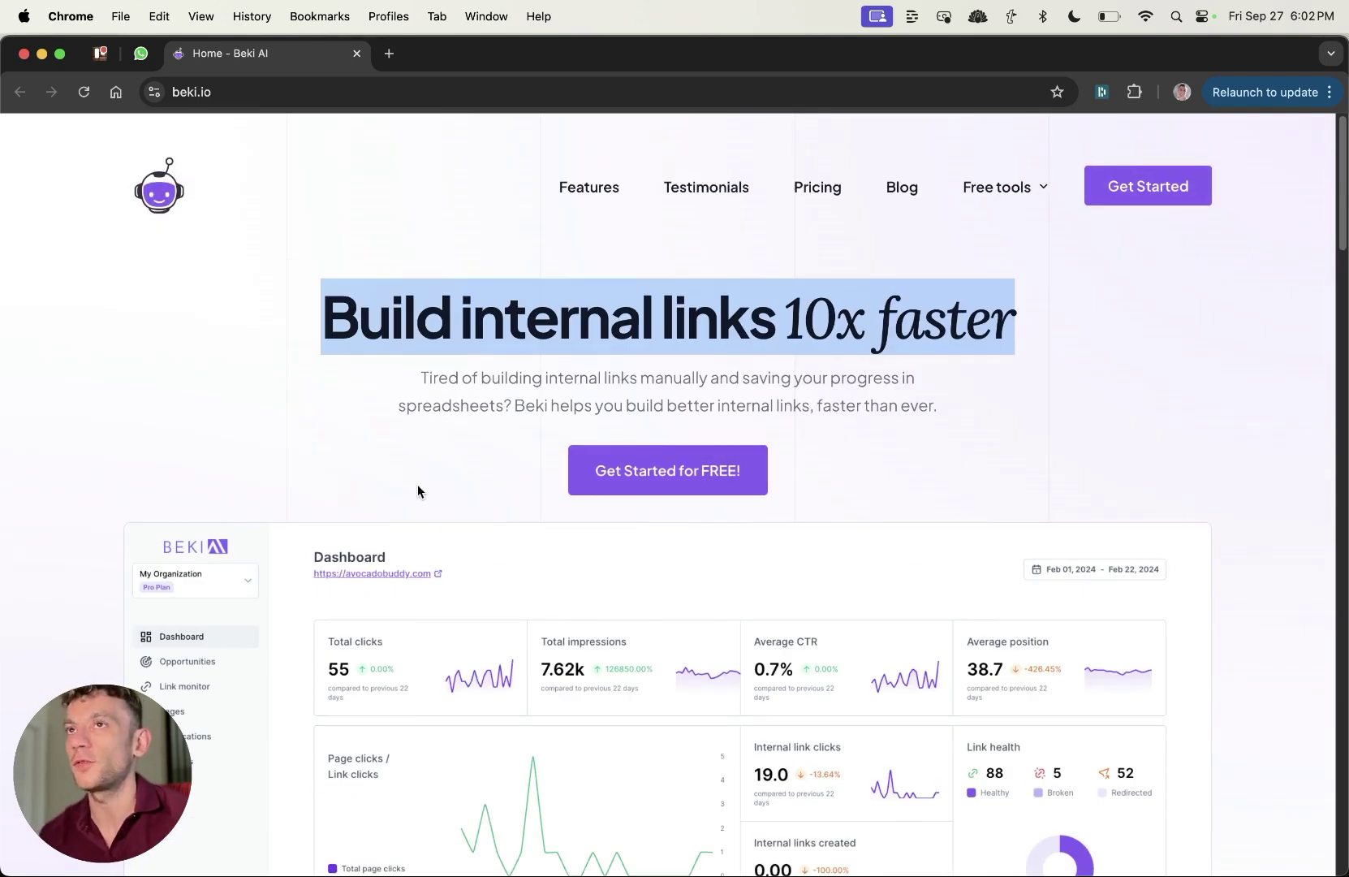
left_click(395, 355)
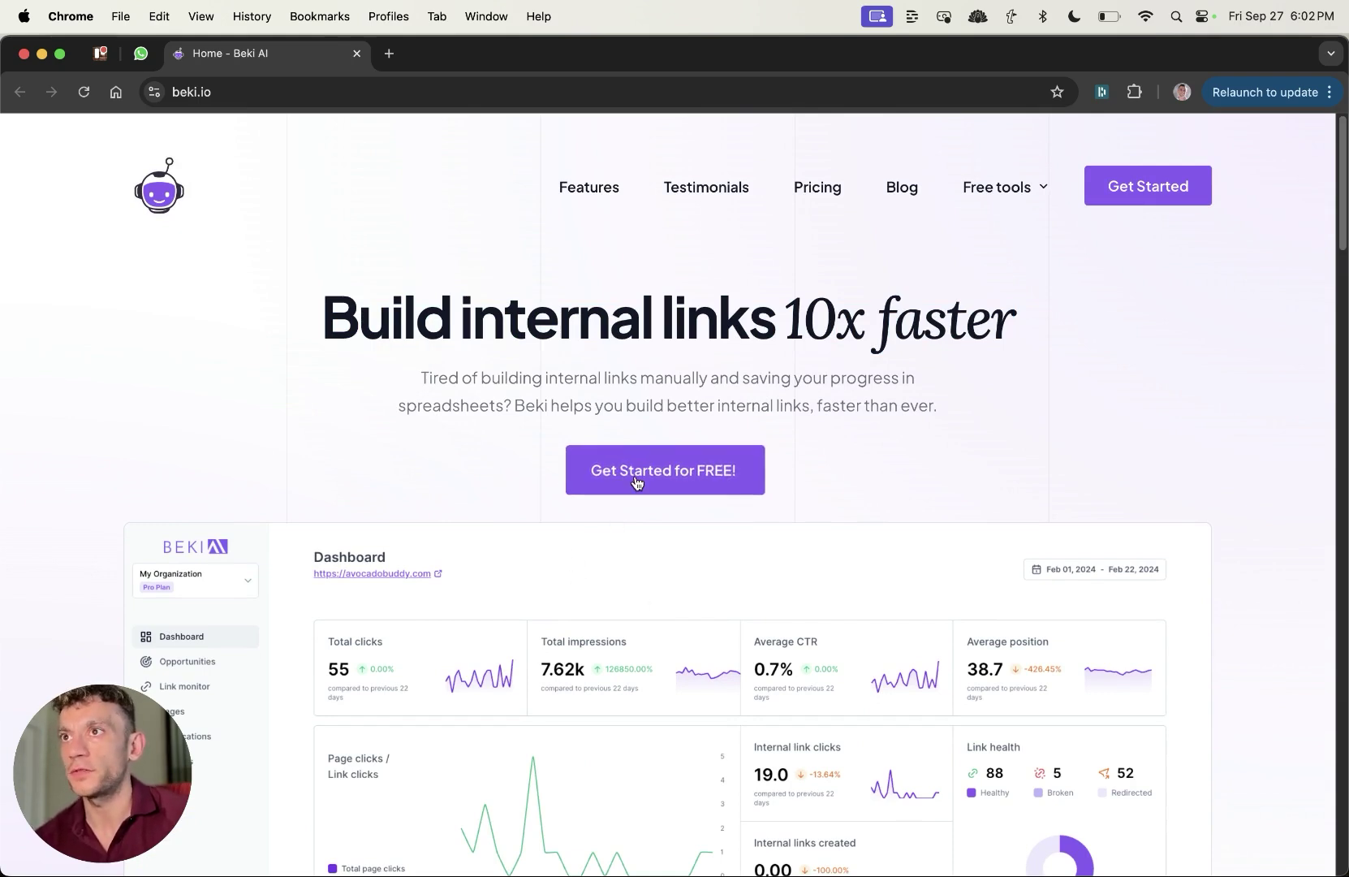
scroll(633, 476, "down", 5)
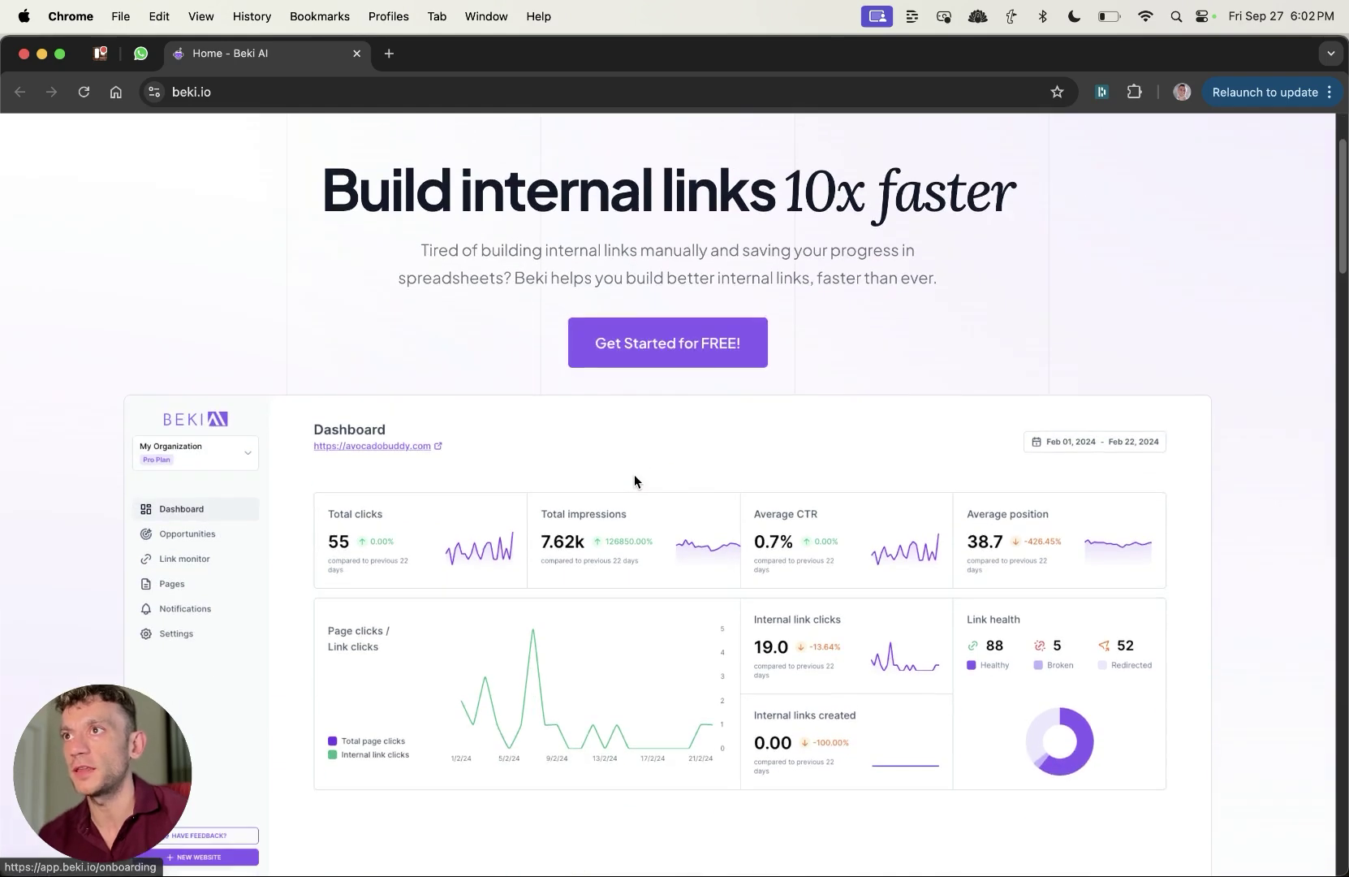
scroll(634, 483, "up", 5)
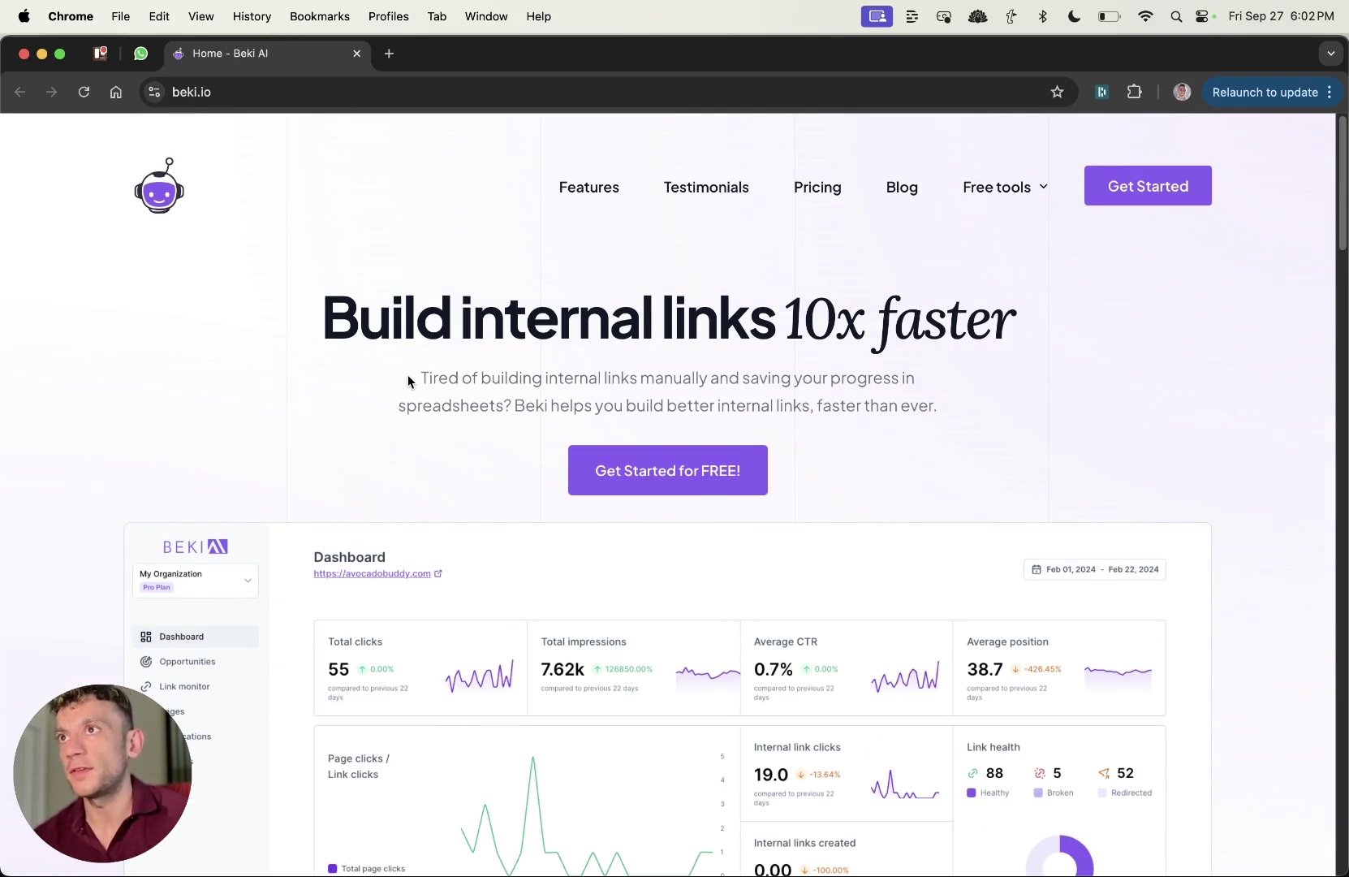
left_click_drag(409, 380, 725, 433)
scroll(690, 390, "down", 3)
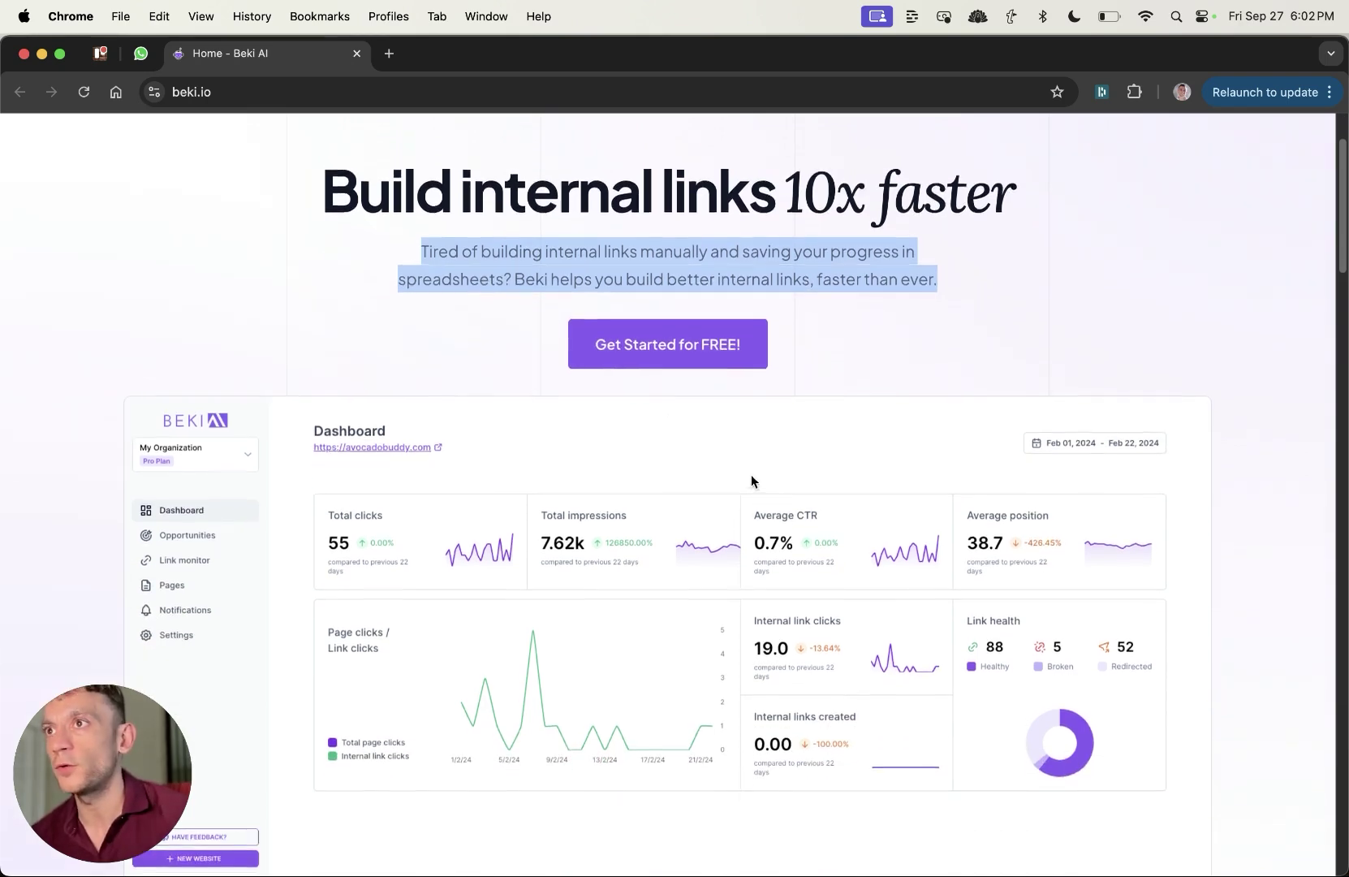
scroll(750, 481, "down", 2)
Step: Read the section on finding, building and monitoring internal links with AI, including its four feature cards
scroll(555, 341, "down", 10)
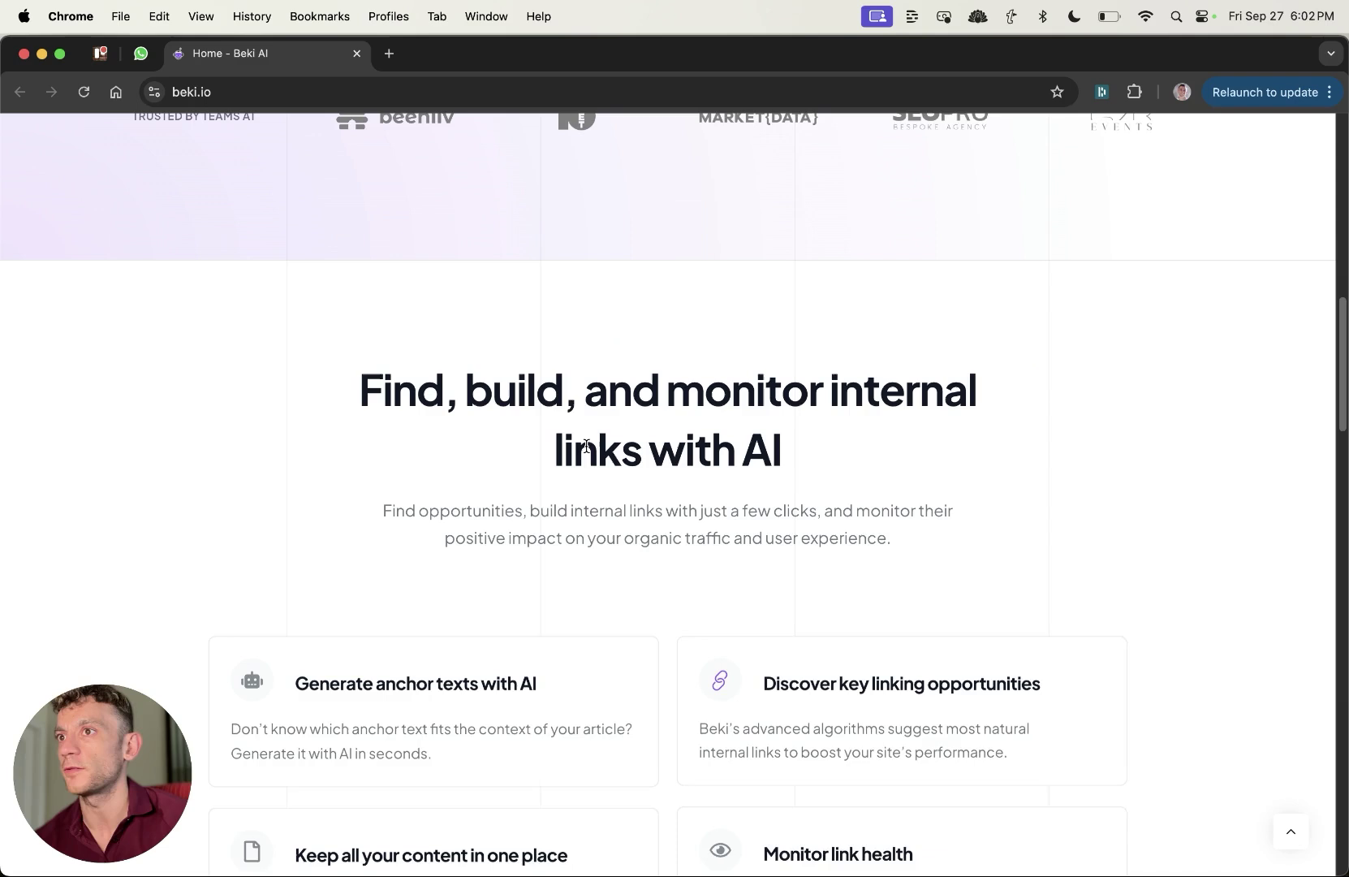
scroll(818, 410, "down", 1)
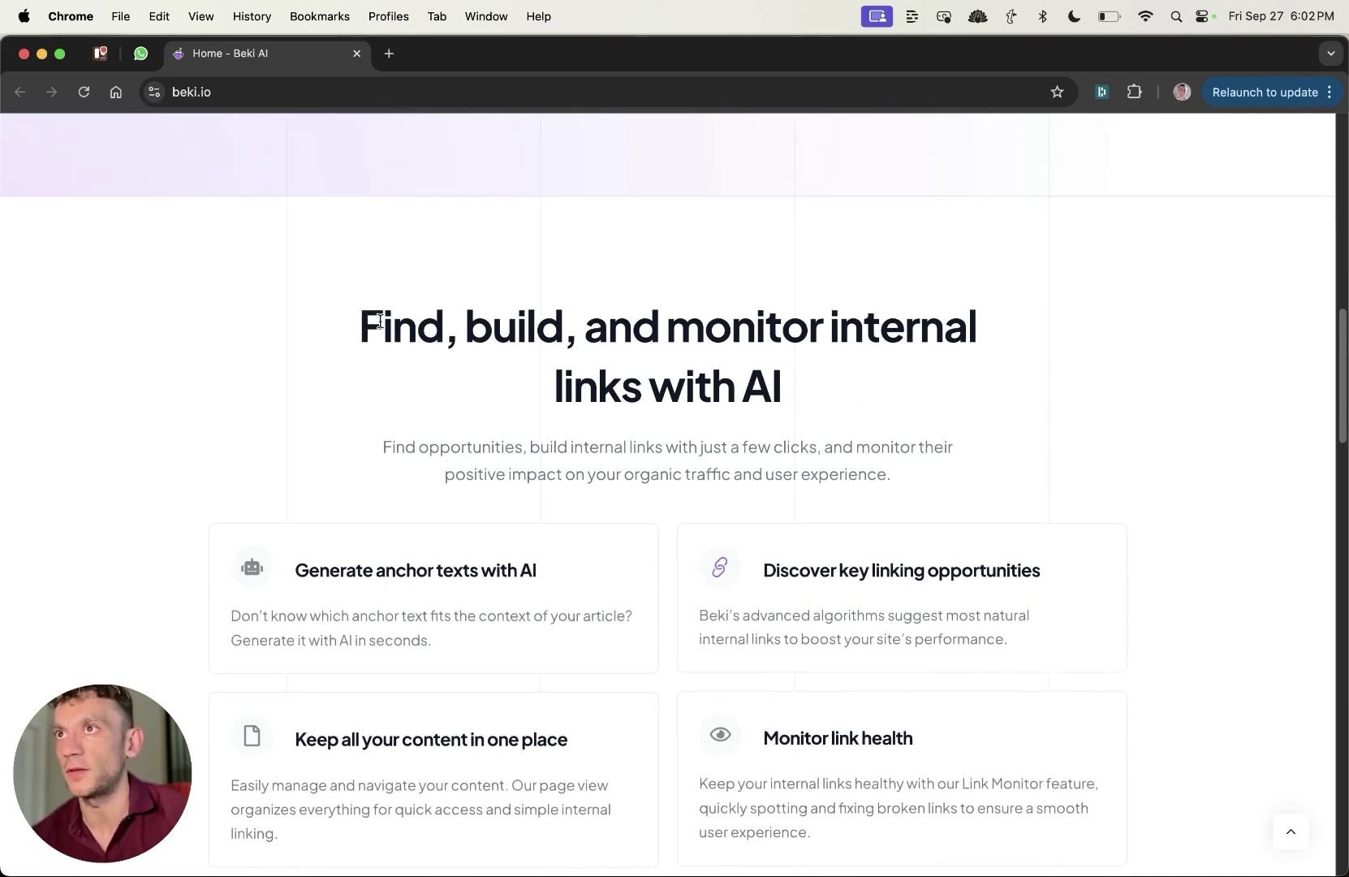
scroll(395, 401, "down", 2)
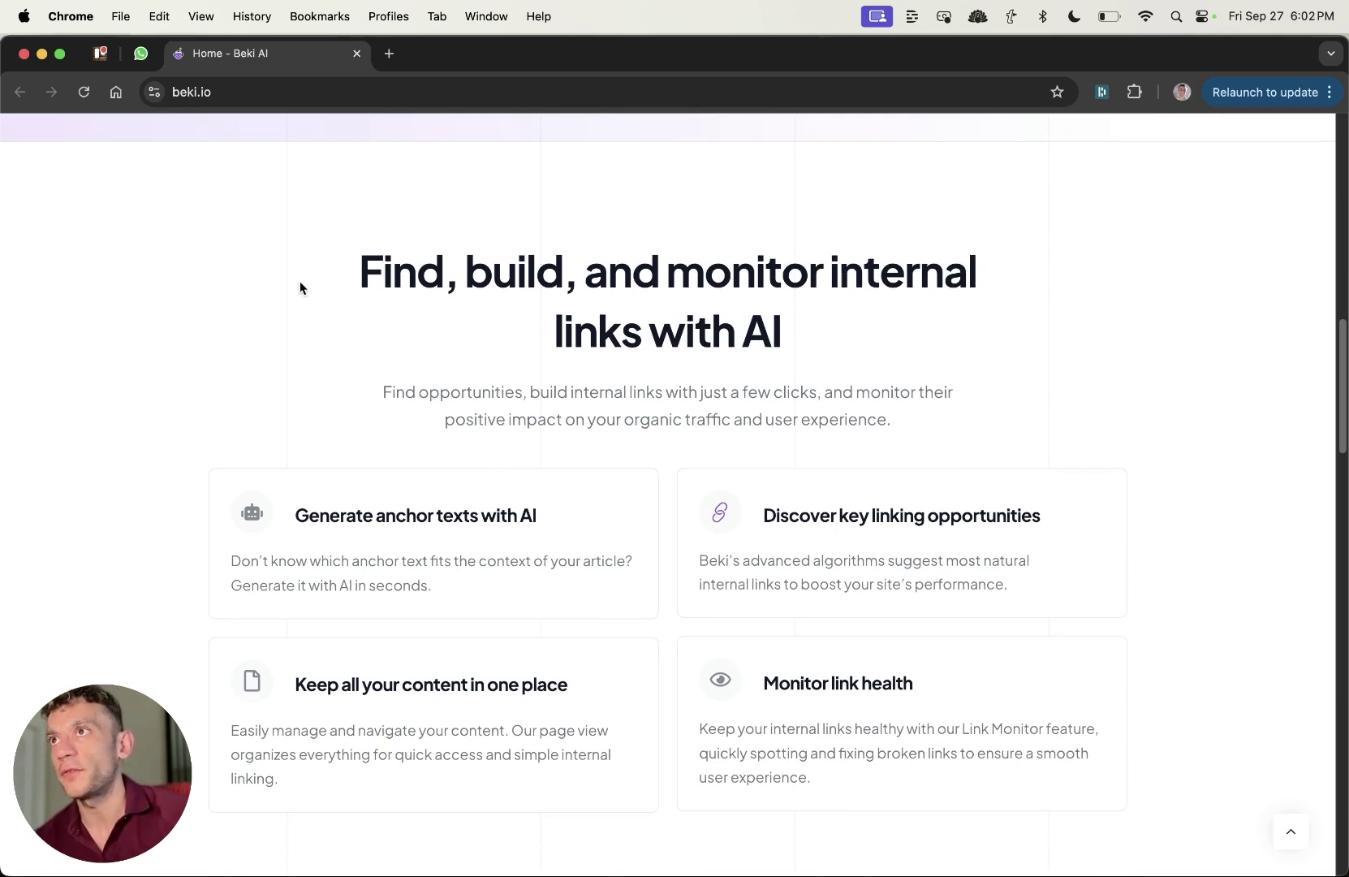
left_click(350, 235)
left_click_drag(350, 236, 767, 325)
left_click(767, 324)
scroll(370, 515, "down", 1)
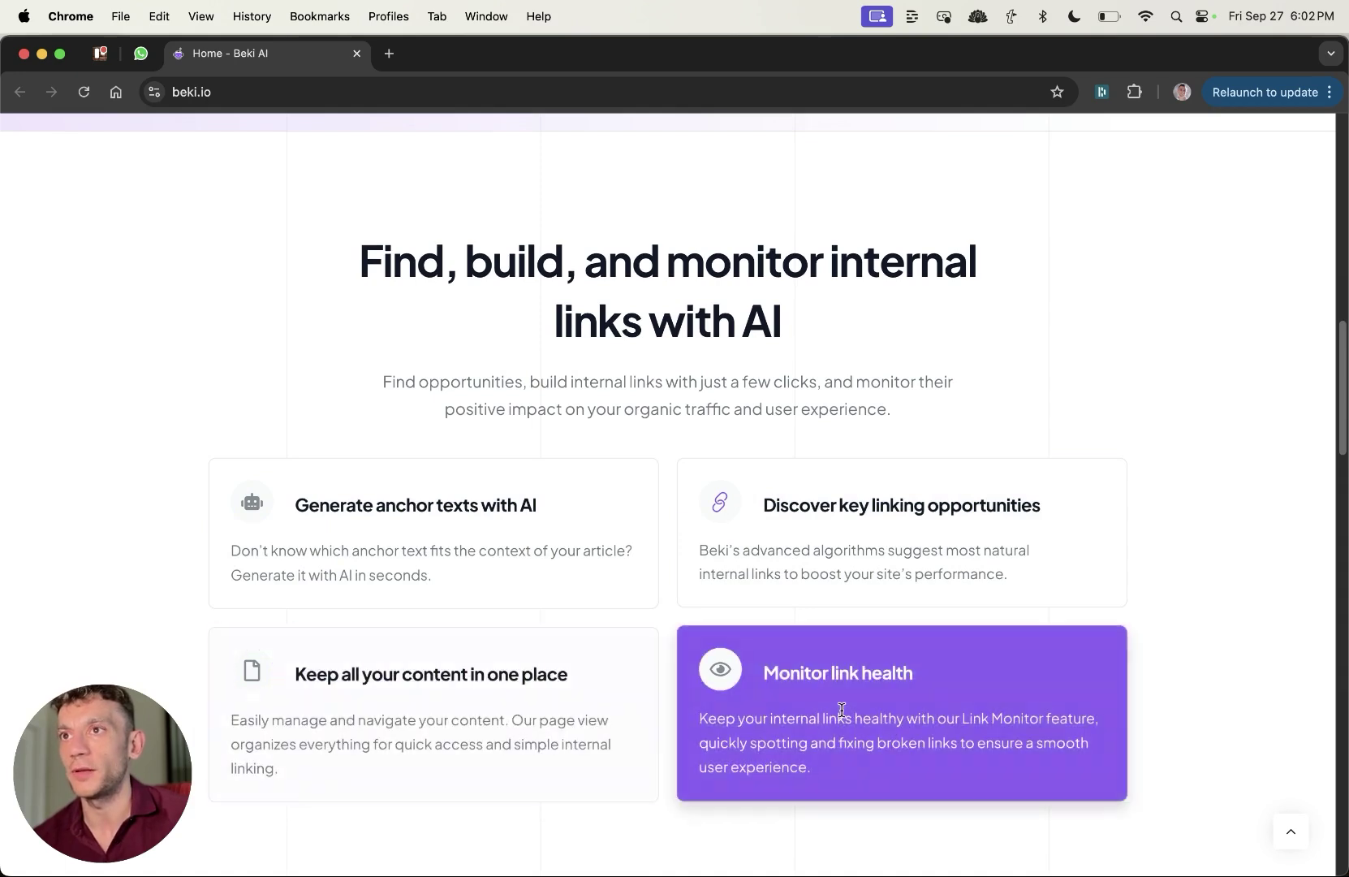
scroll(824, 703, "down", 6)
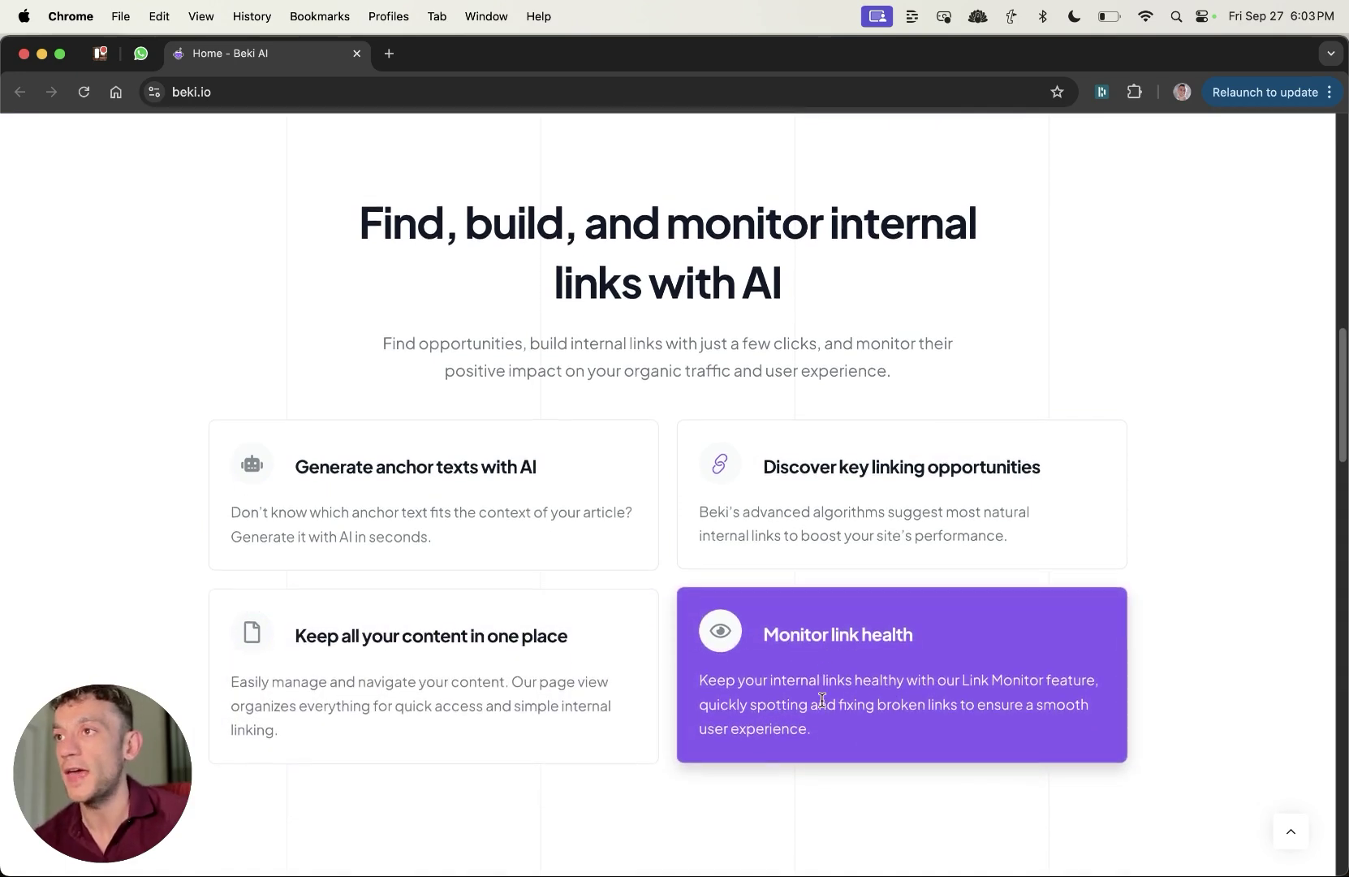
scroll(819, 711, "down", 3)
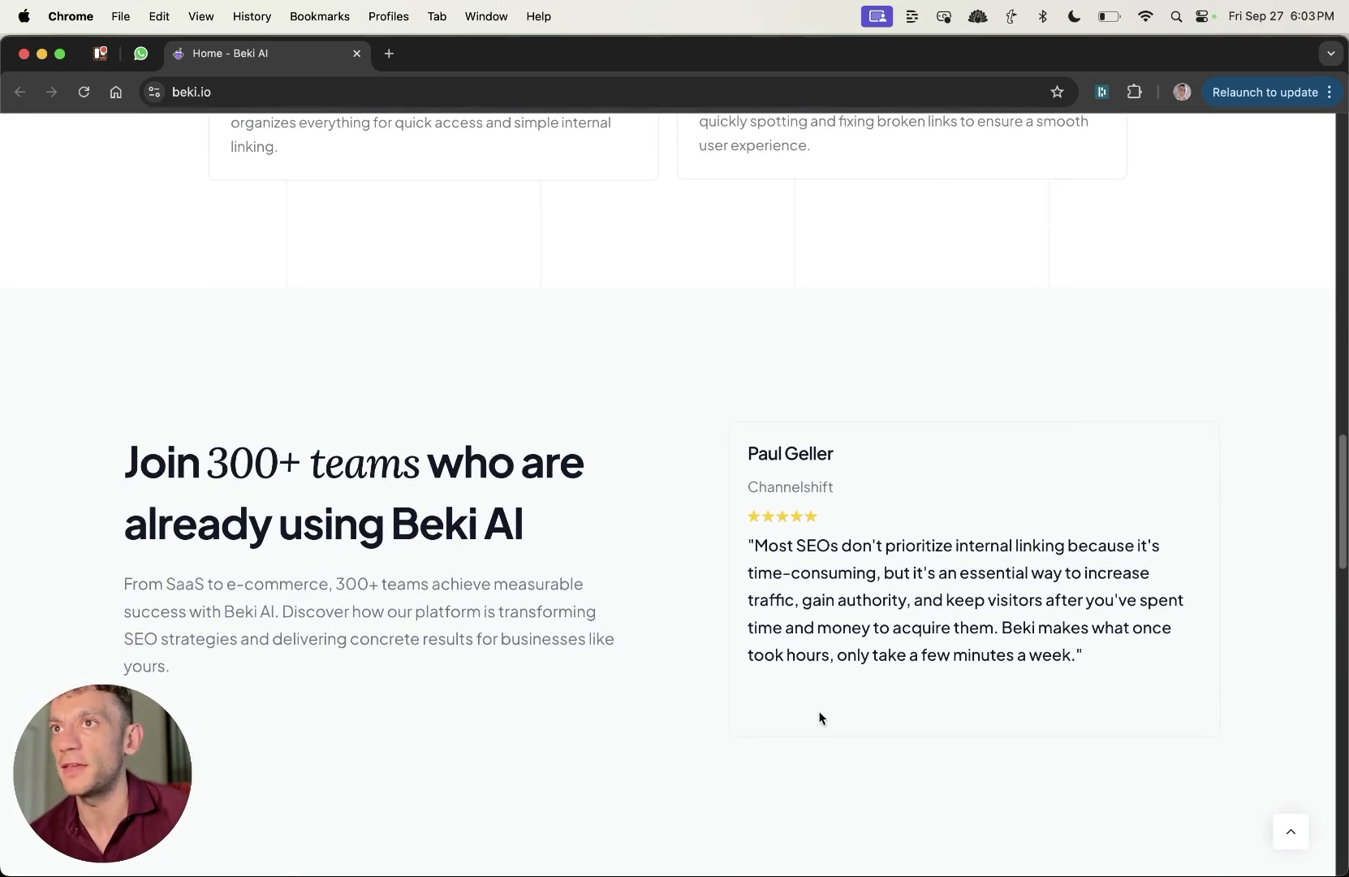
Step: Review the pricing plans, checking the Free plan's website, page and AI link limits and its monthly price
scroll(813, 548, "down", 12)
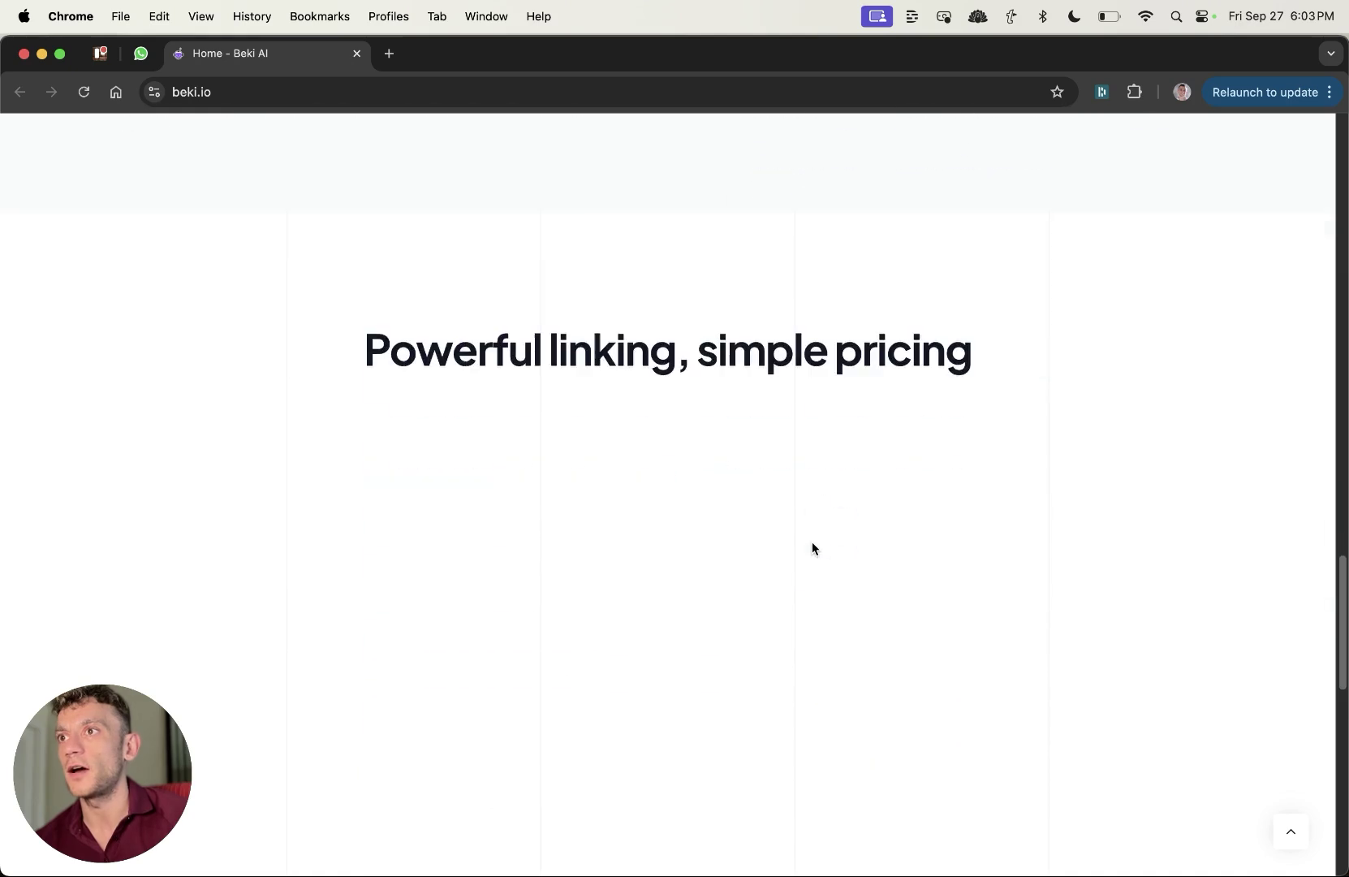
scroll(831, 560, "up", 11)
scroll(832, 560, "down", 7)
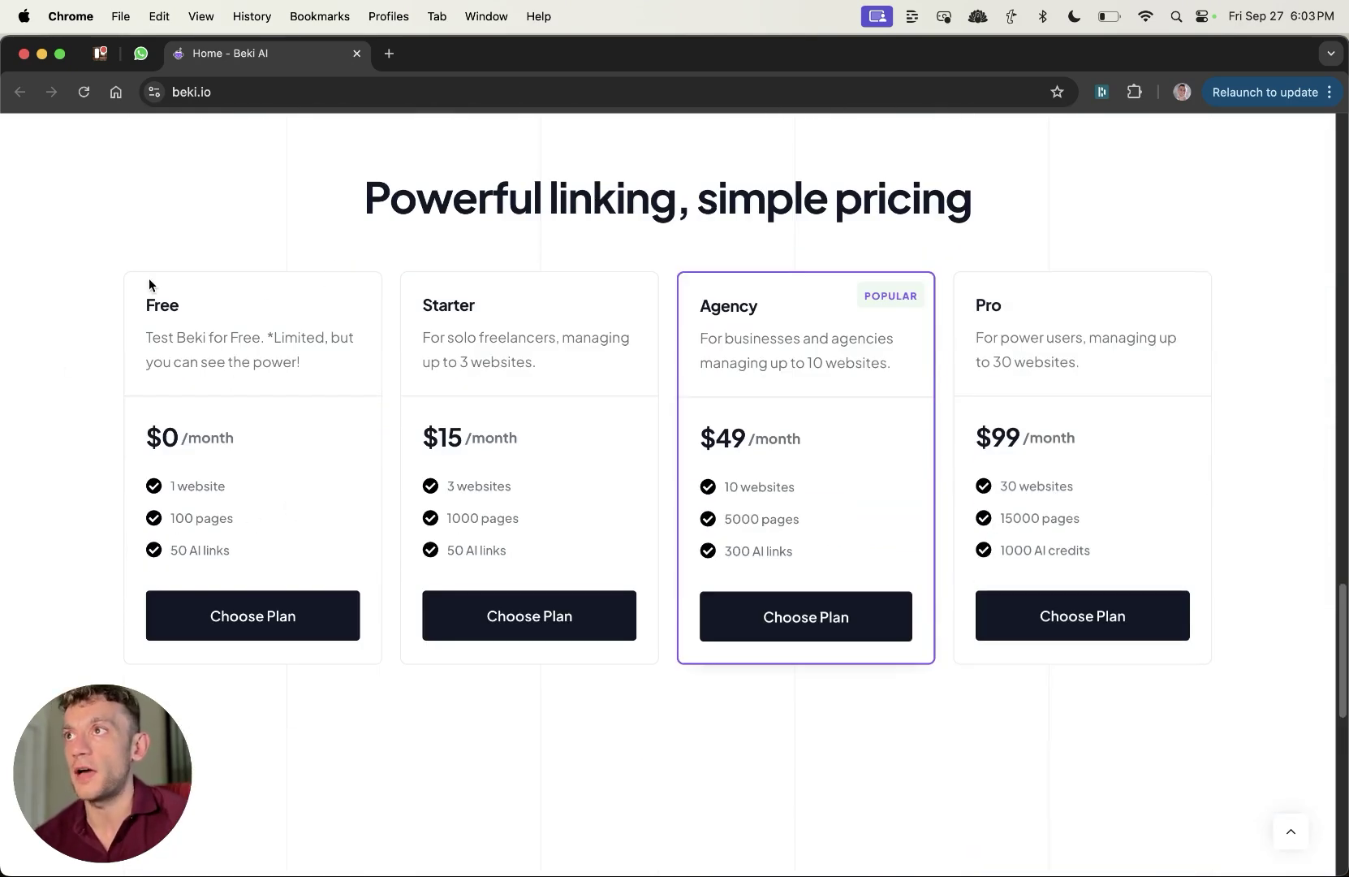
left_click(171, 293)
left_click(270, 556)
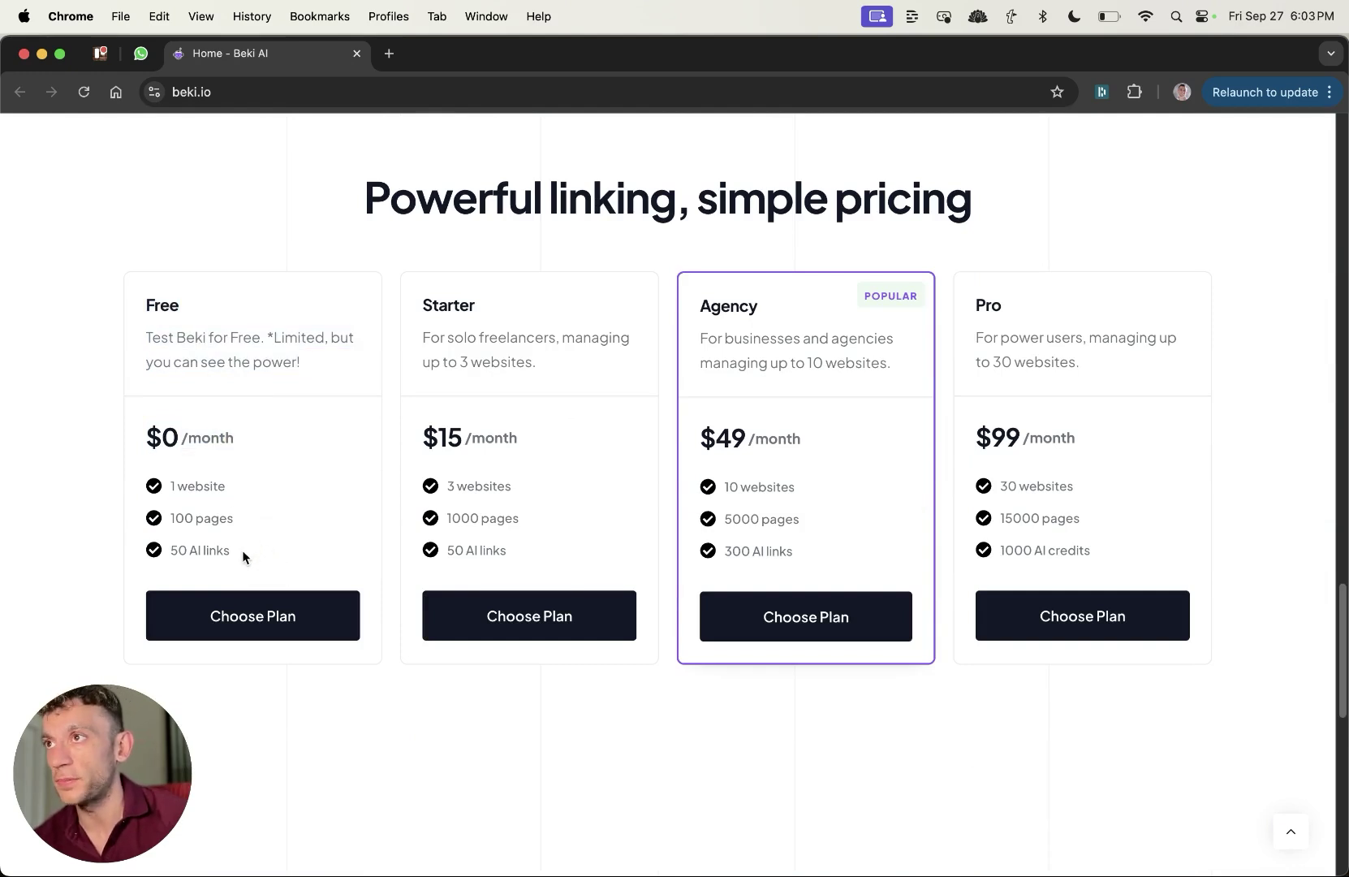
left_click_drag(242, 557, 136, 548)
left_click_drag(243, 519, 142, 521)
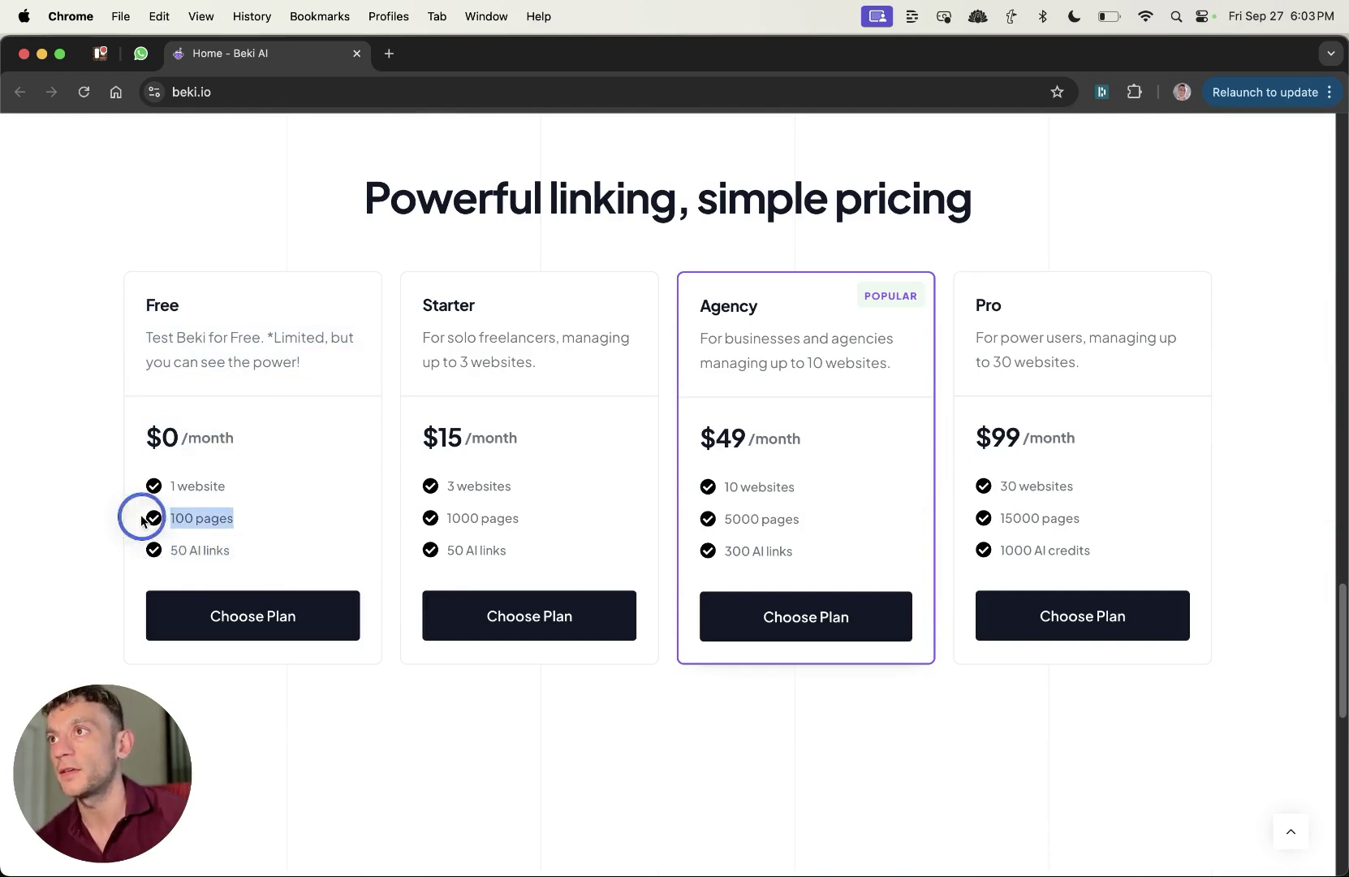
left_click_drag(234, 485, 111, 490)
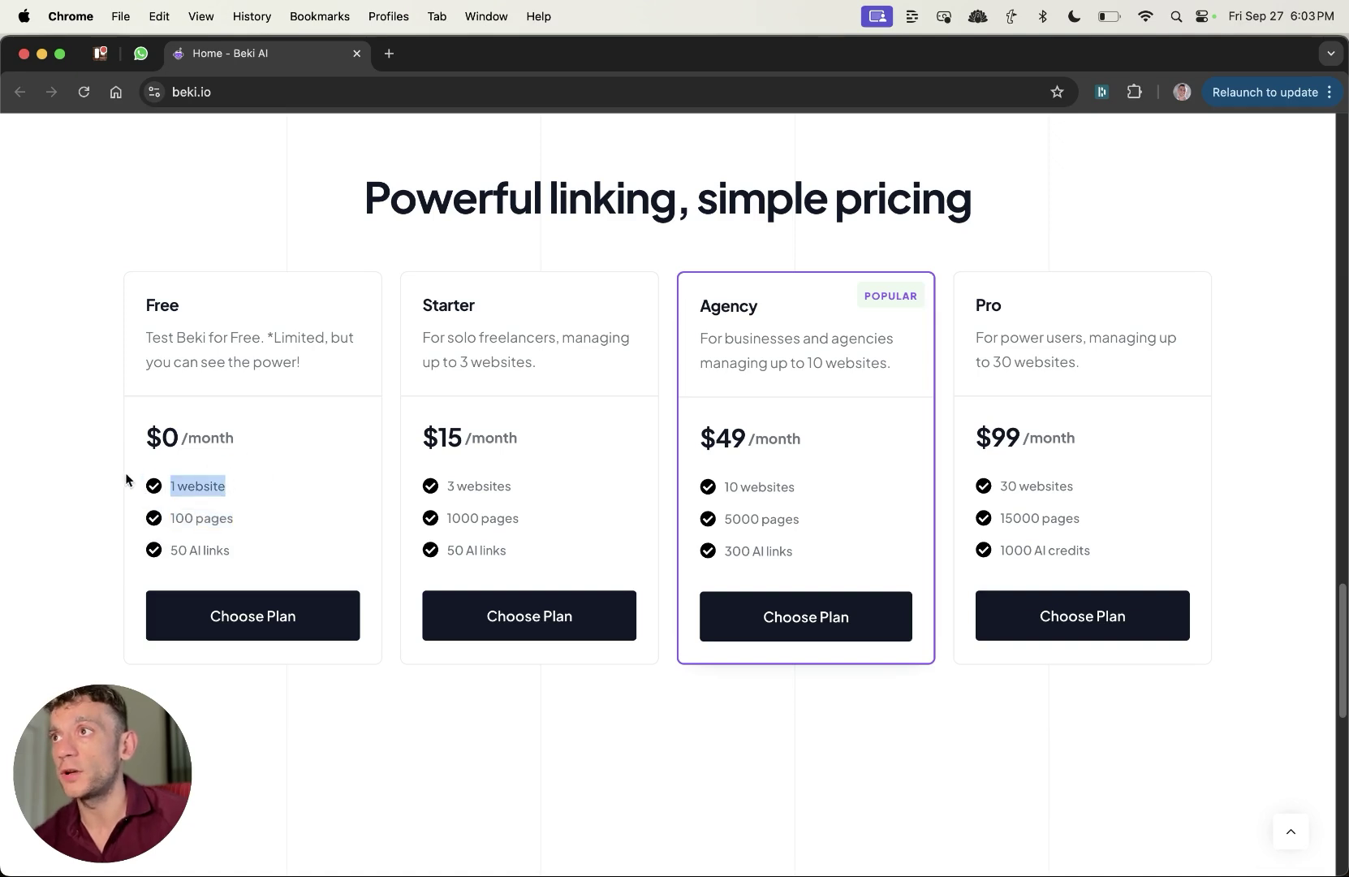
left_click_drag(180, 437, 226, 433)
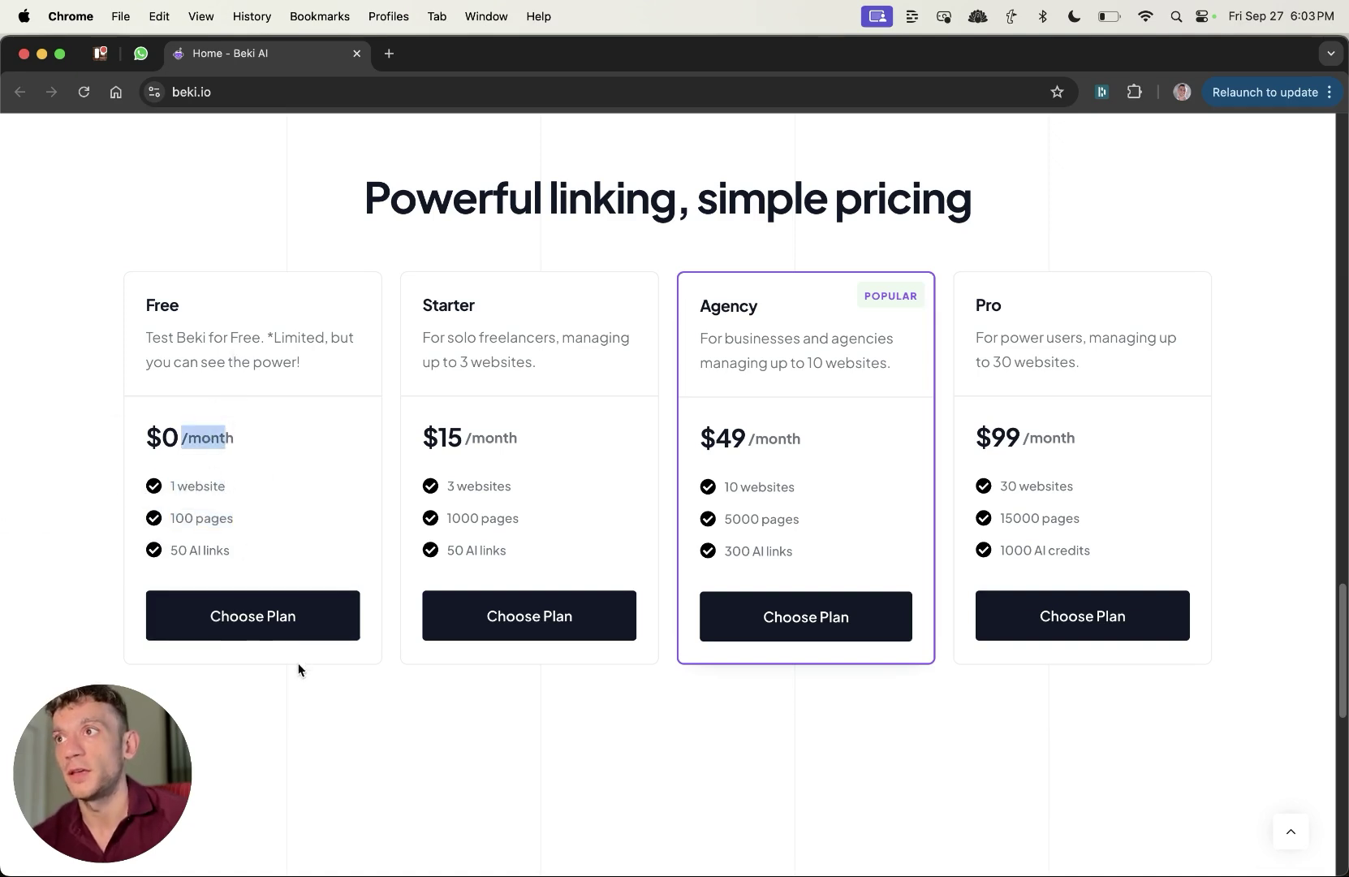
Step: Choose the Free plan and submit juliangoldie.co.uk as the website URL for onboarding
left_click(285, 624)
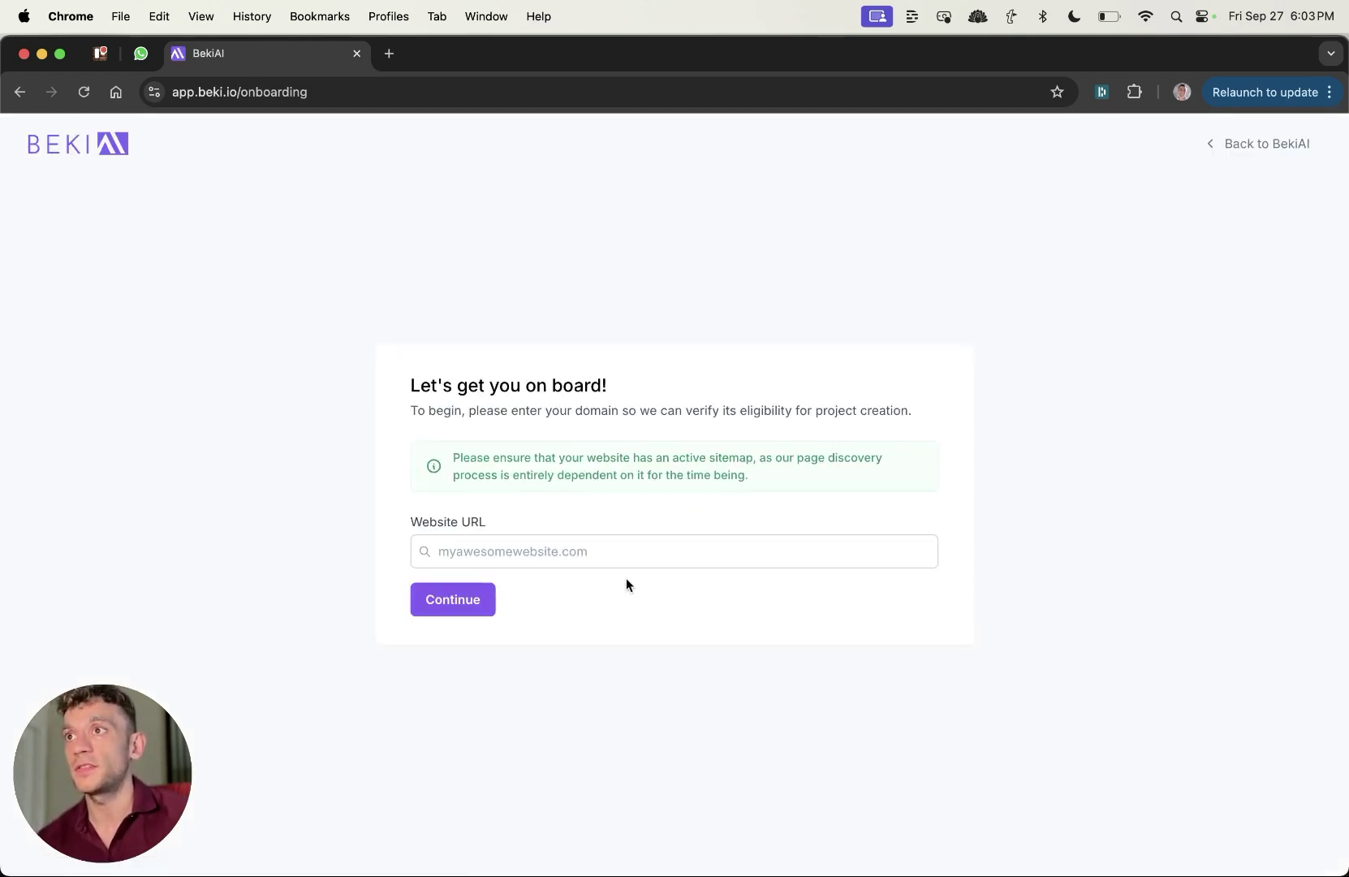
left_click(608, 559)
type("juliangoldie.co.uk")
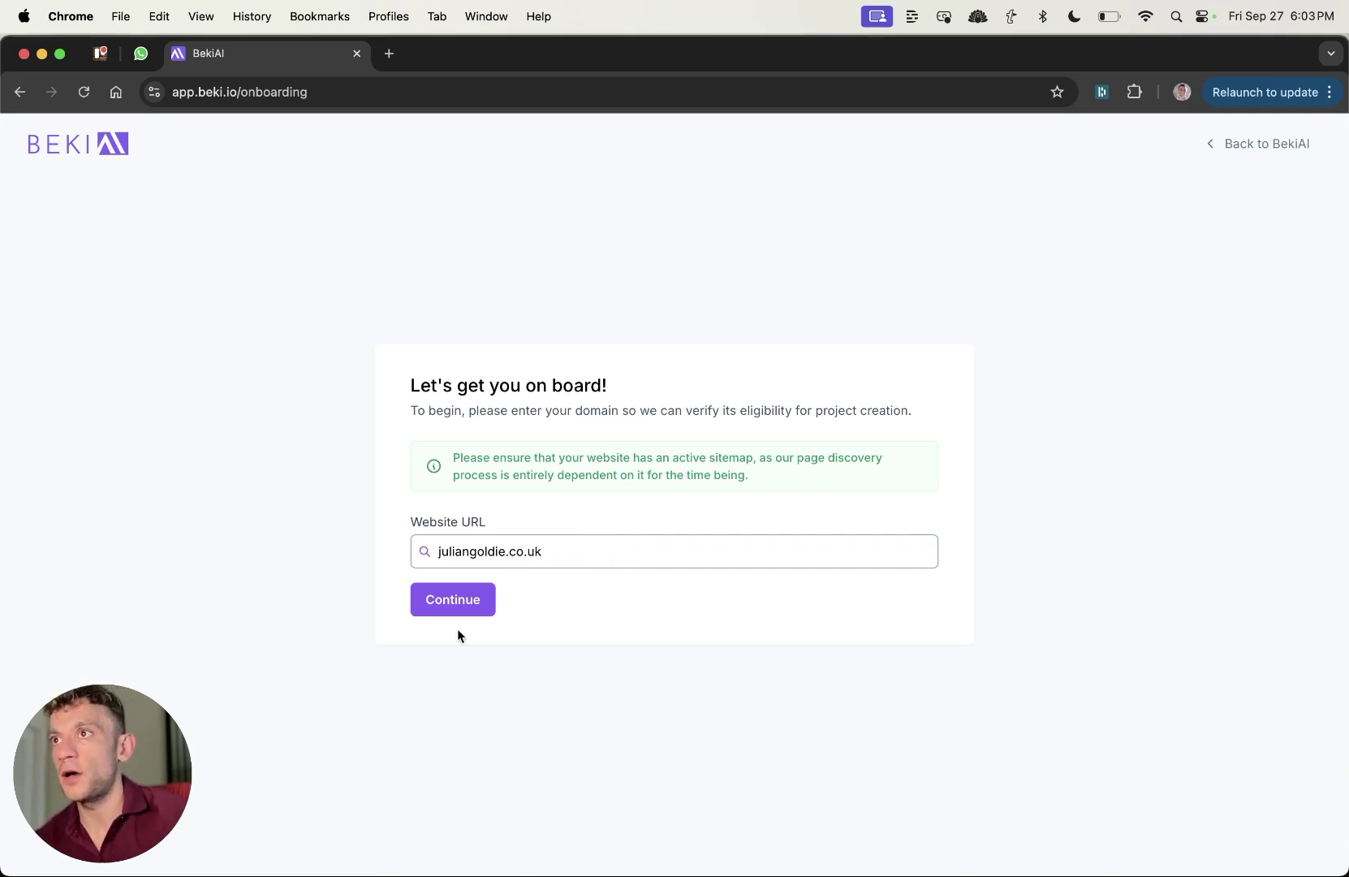
left_click(442, 614)
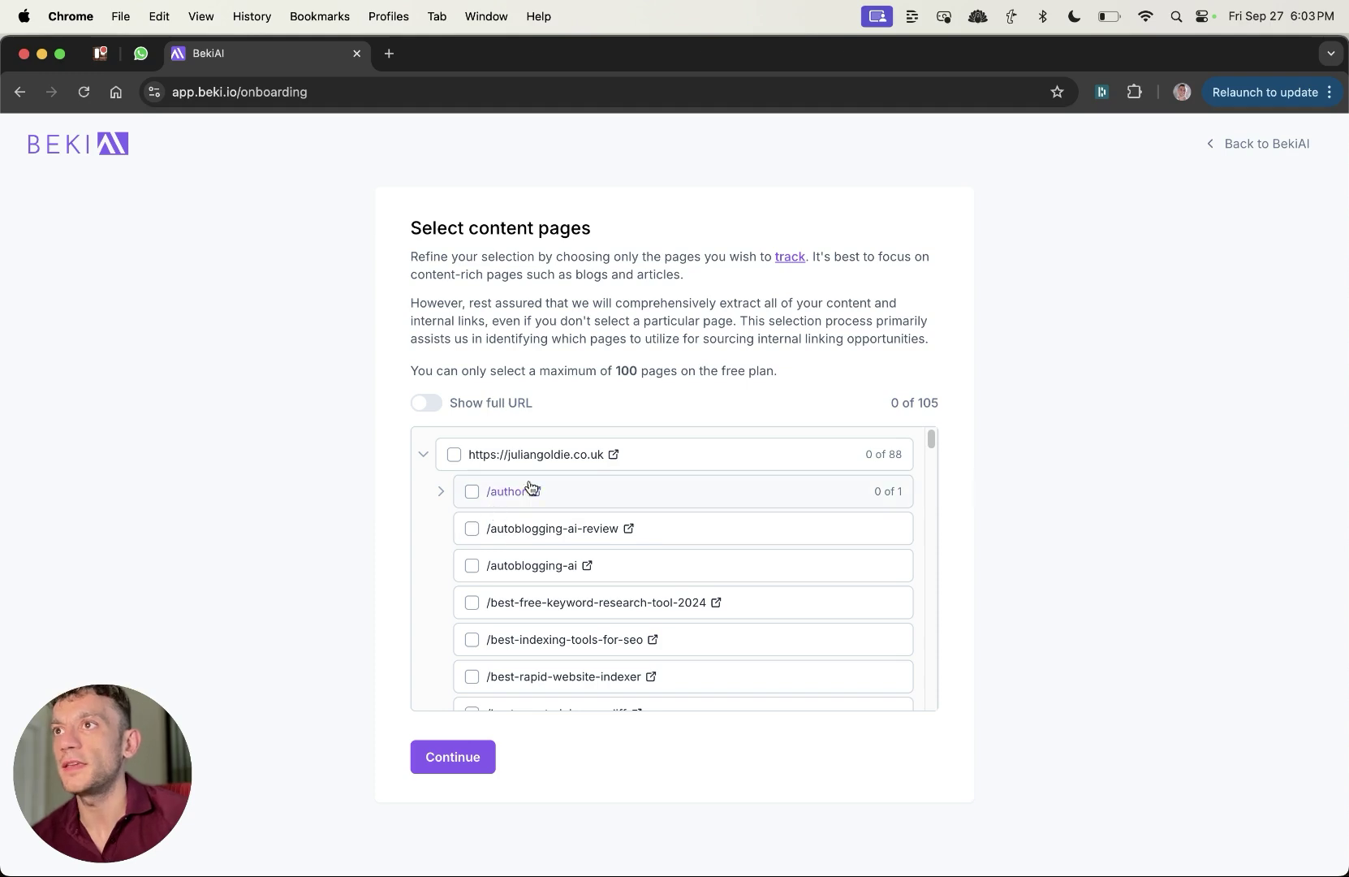
Step: Preview the content page list with full URLs shown, and return it to short paths
left_click(430, 403)
left_click(430, 403)
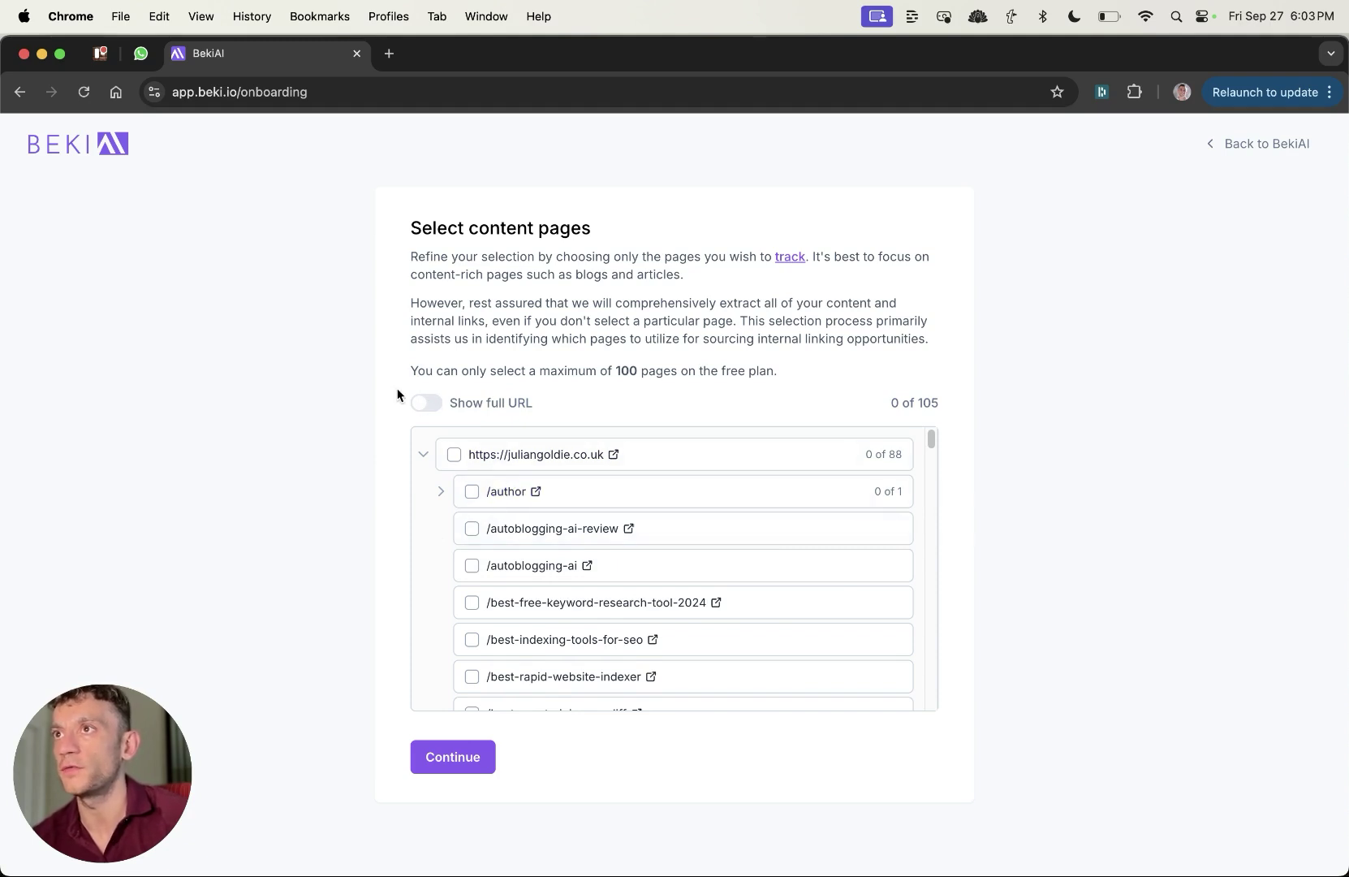
left_click(419, 404)
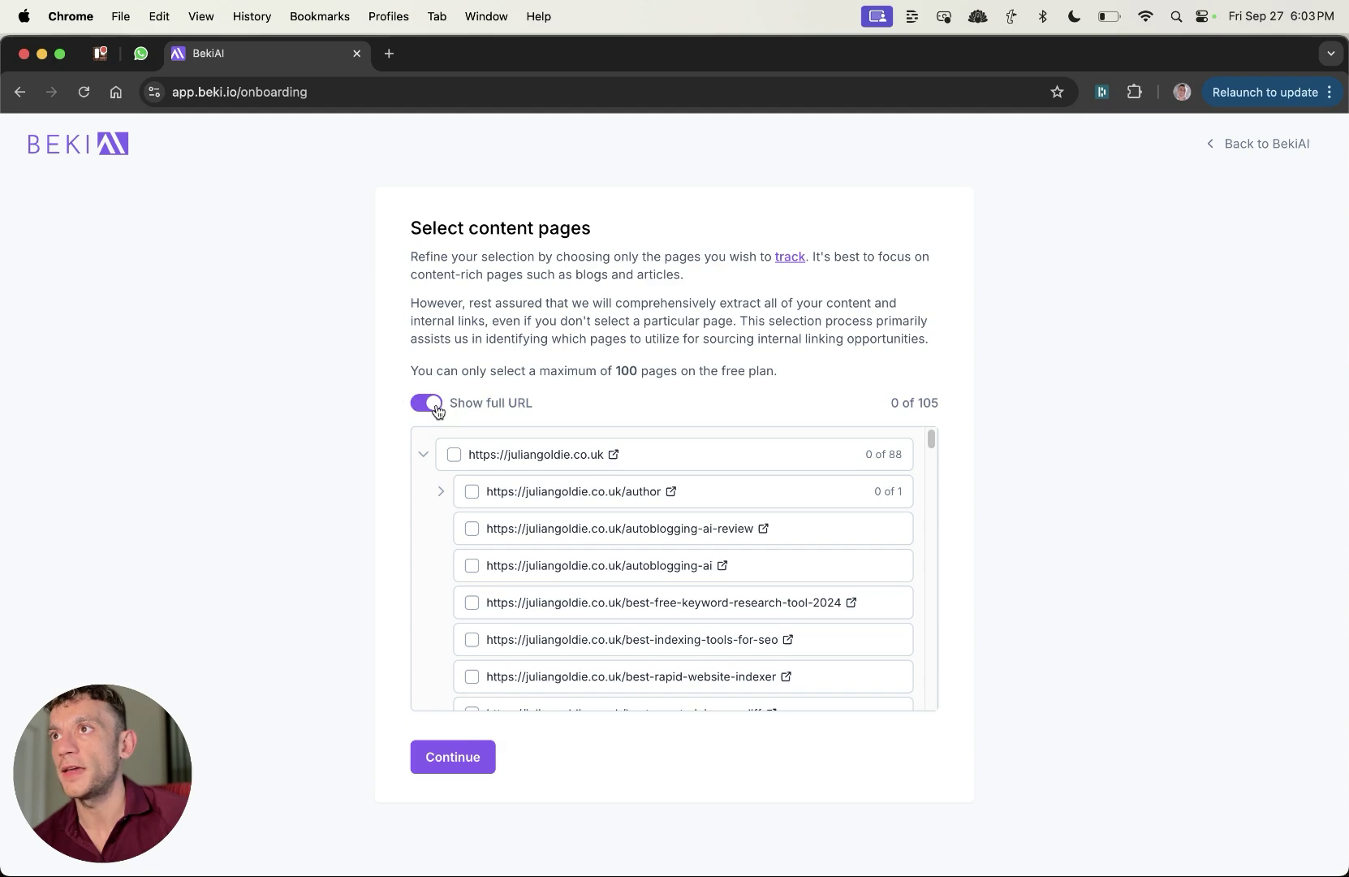
left_click(433, 406)
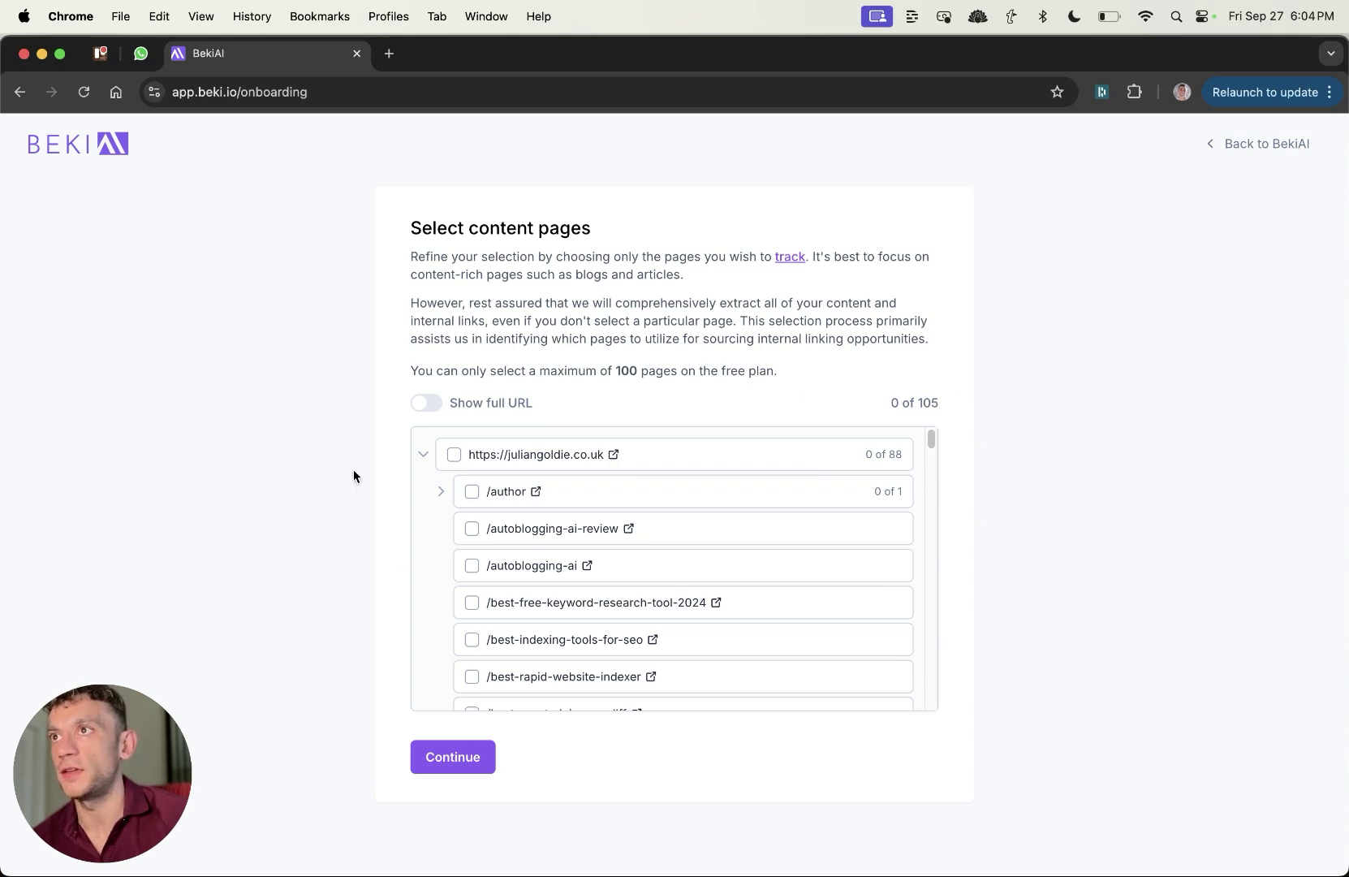
Step: Select all content pages under the root domain for tracking, and exclude /author
left_click(454, 454)
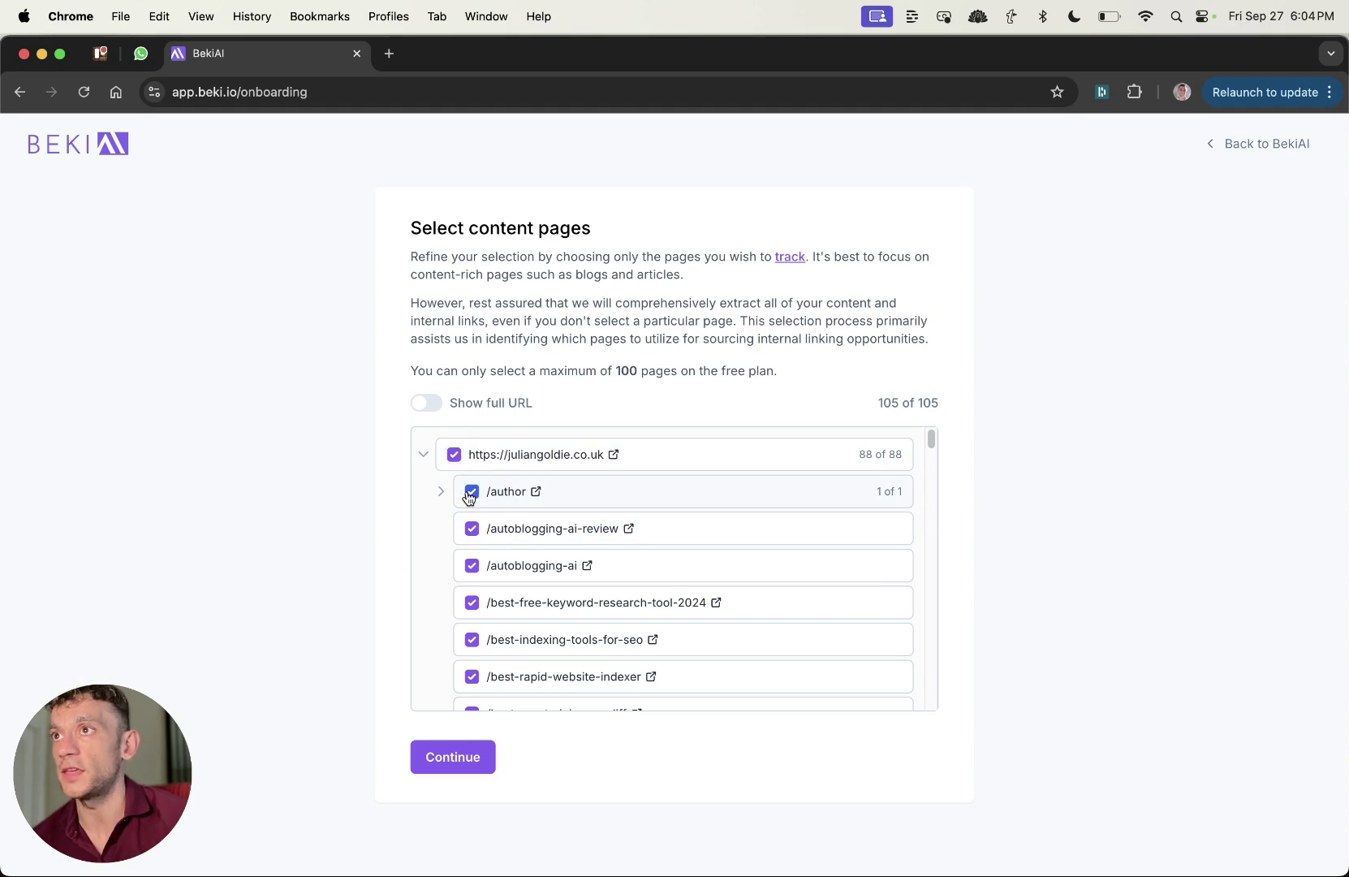
left_click(470, 493)
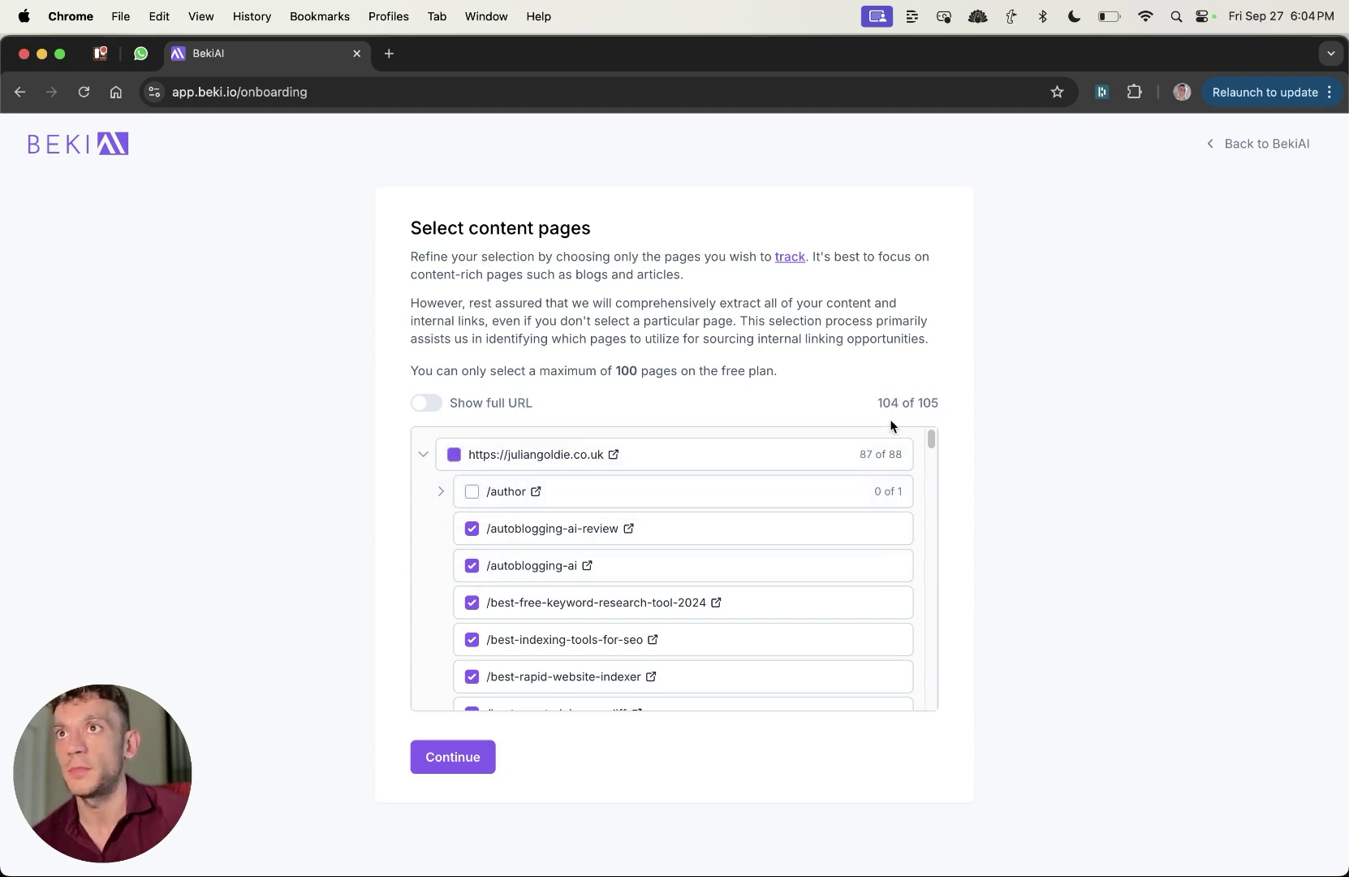
left_click_drag(862, 412, 941, 402)
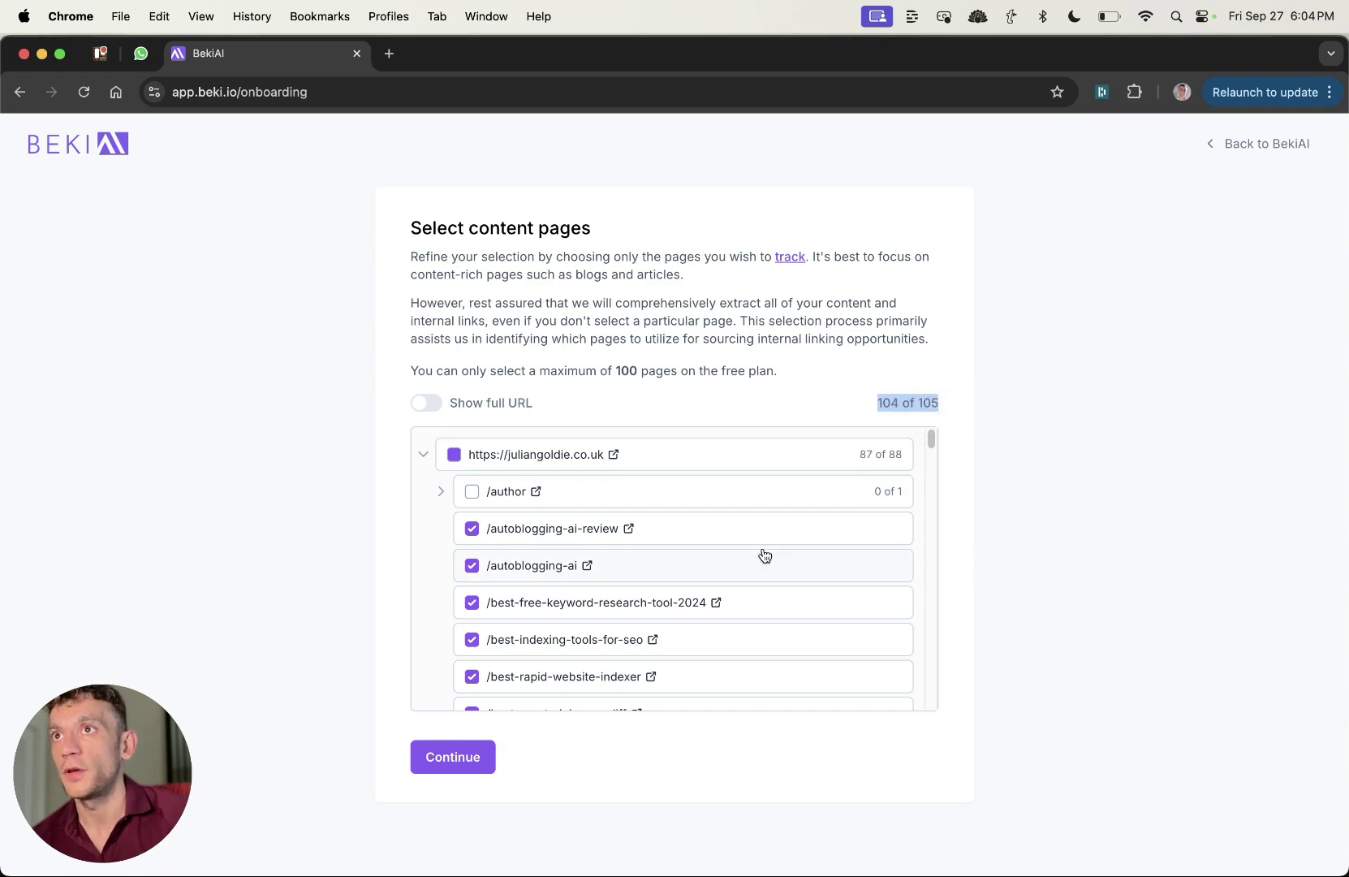
Step: Exclude the non-article pages /blog, /category, /hello-world and /privacy-policy from the content page selection
scroll(603, 599, "down", 20)
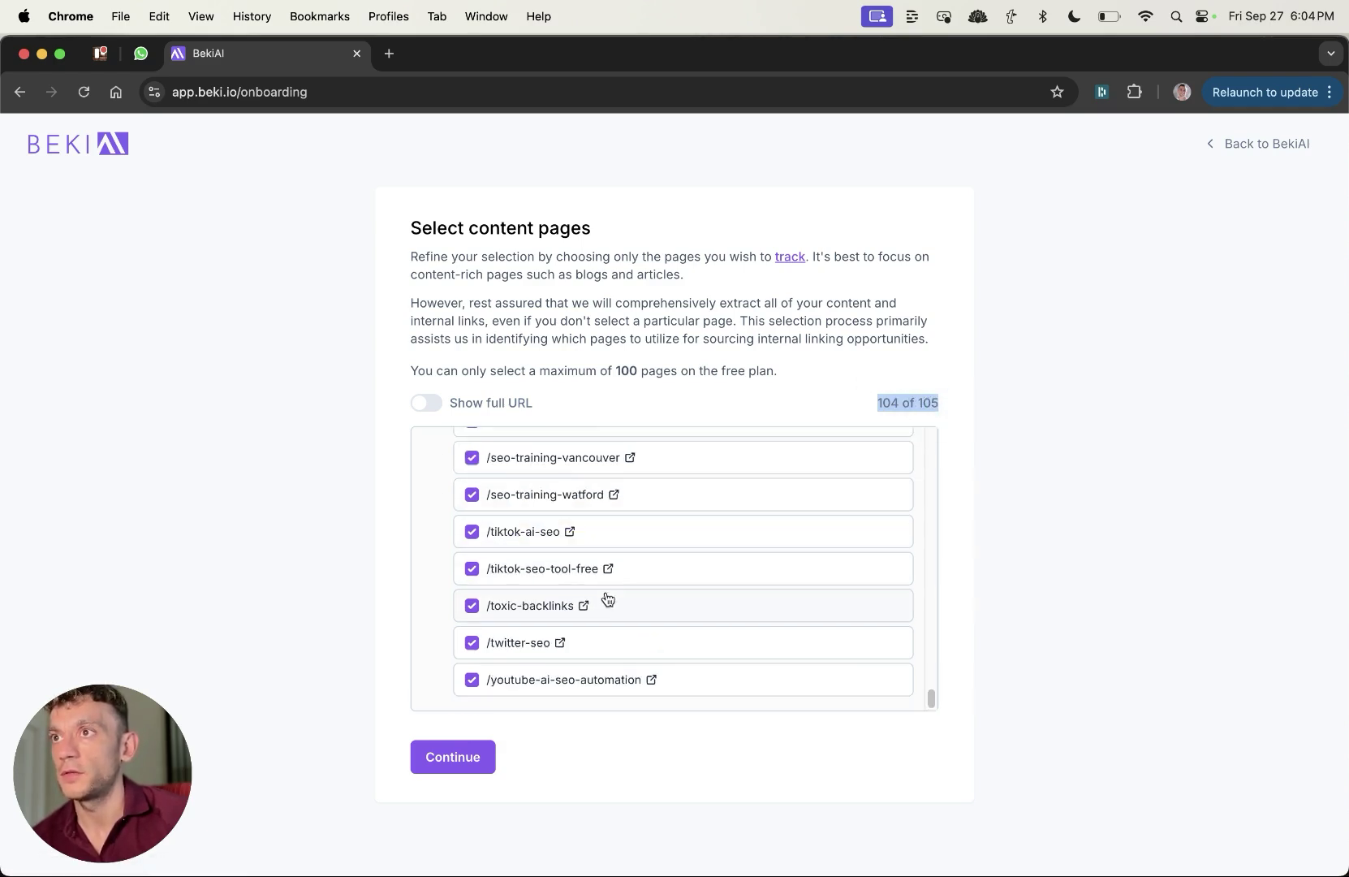
scroll(564, 625, "up", 20)
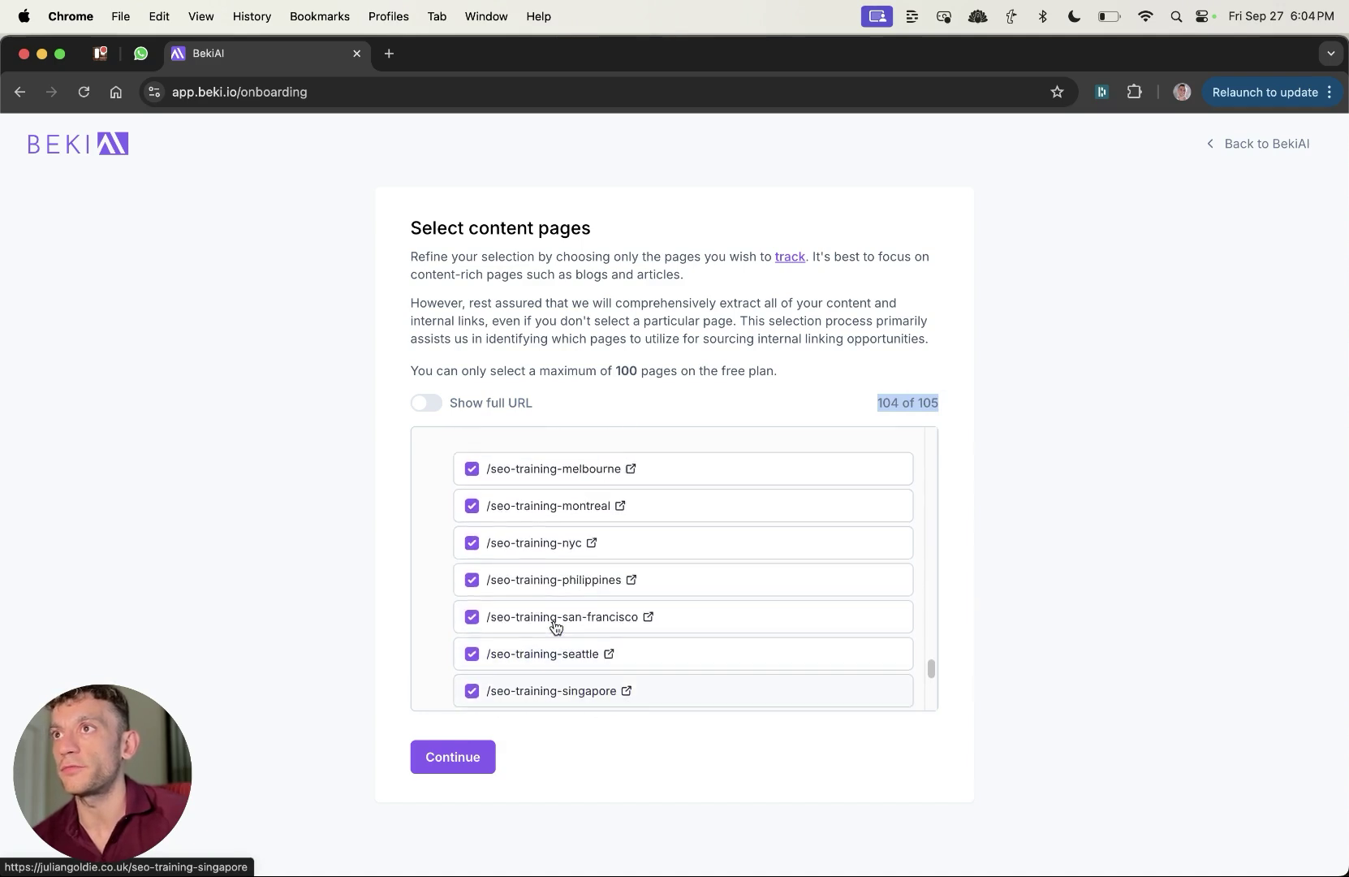
left_click(471, 516)
left_click(471, 552)
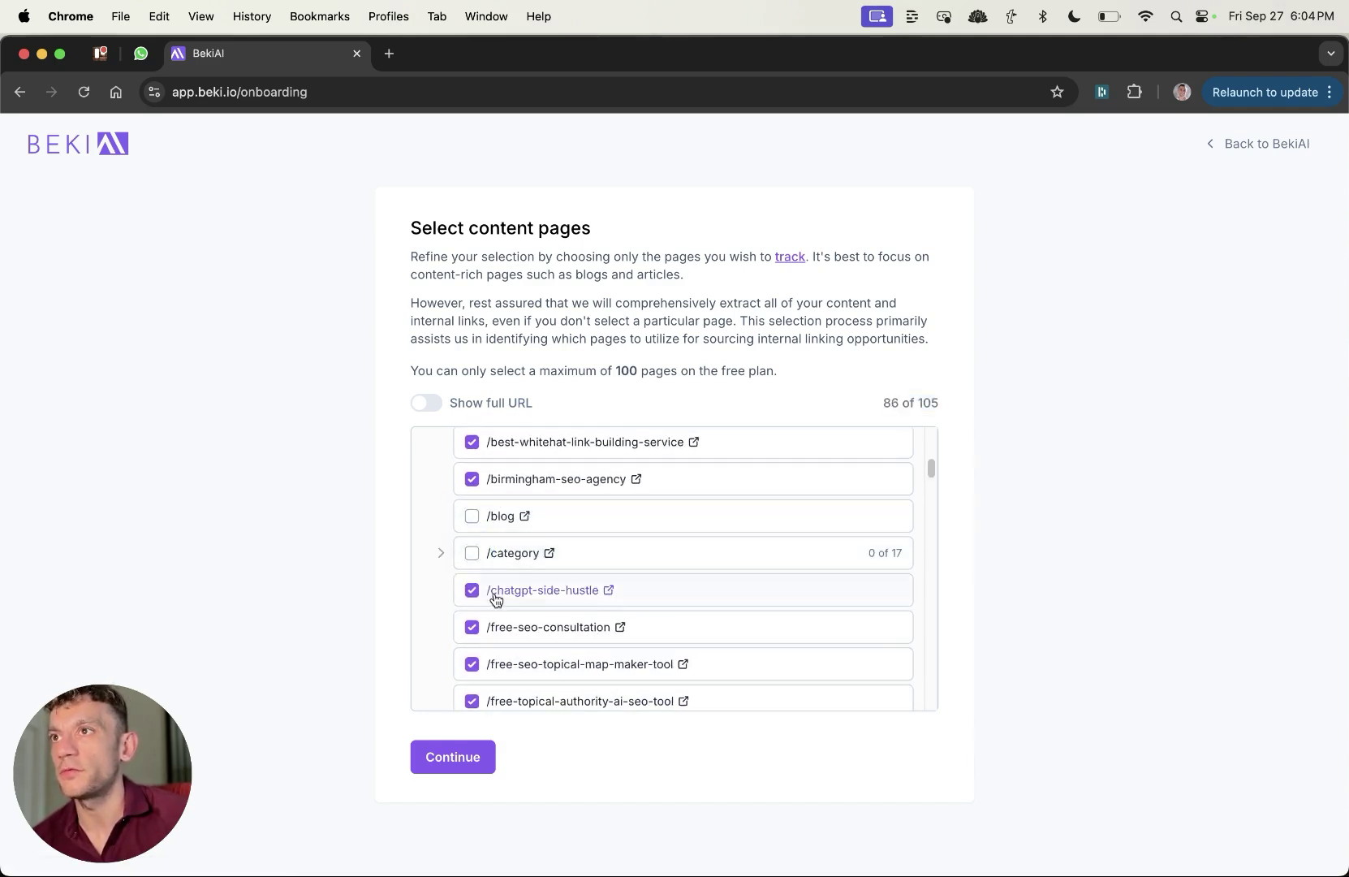
scroll(462, 603, "down", 3)
left_click(469, 591)
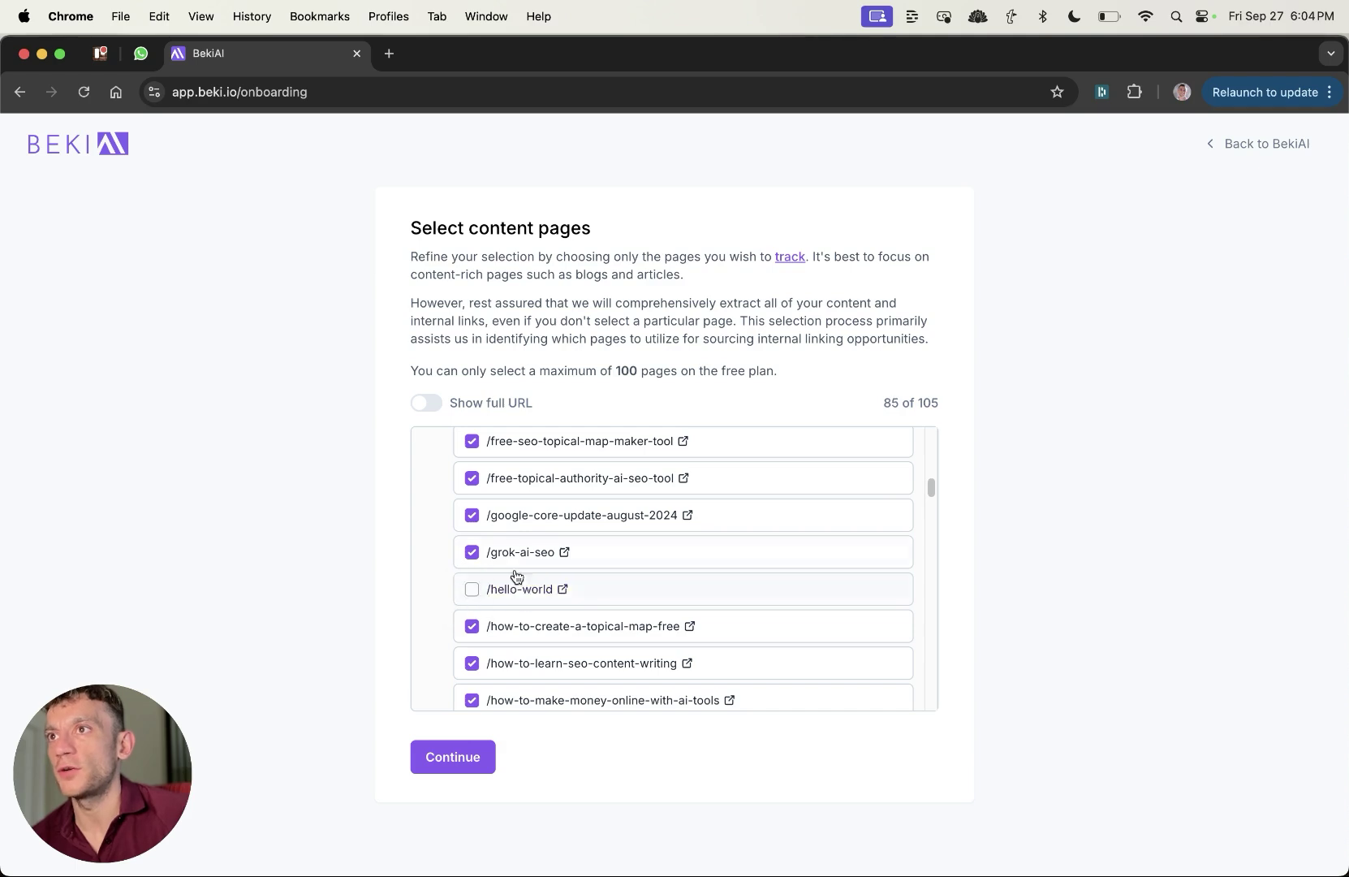
scroll(438, 622, "down", 1)
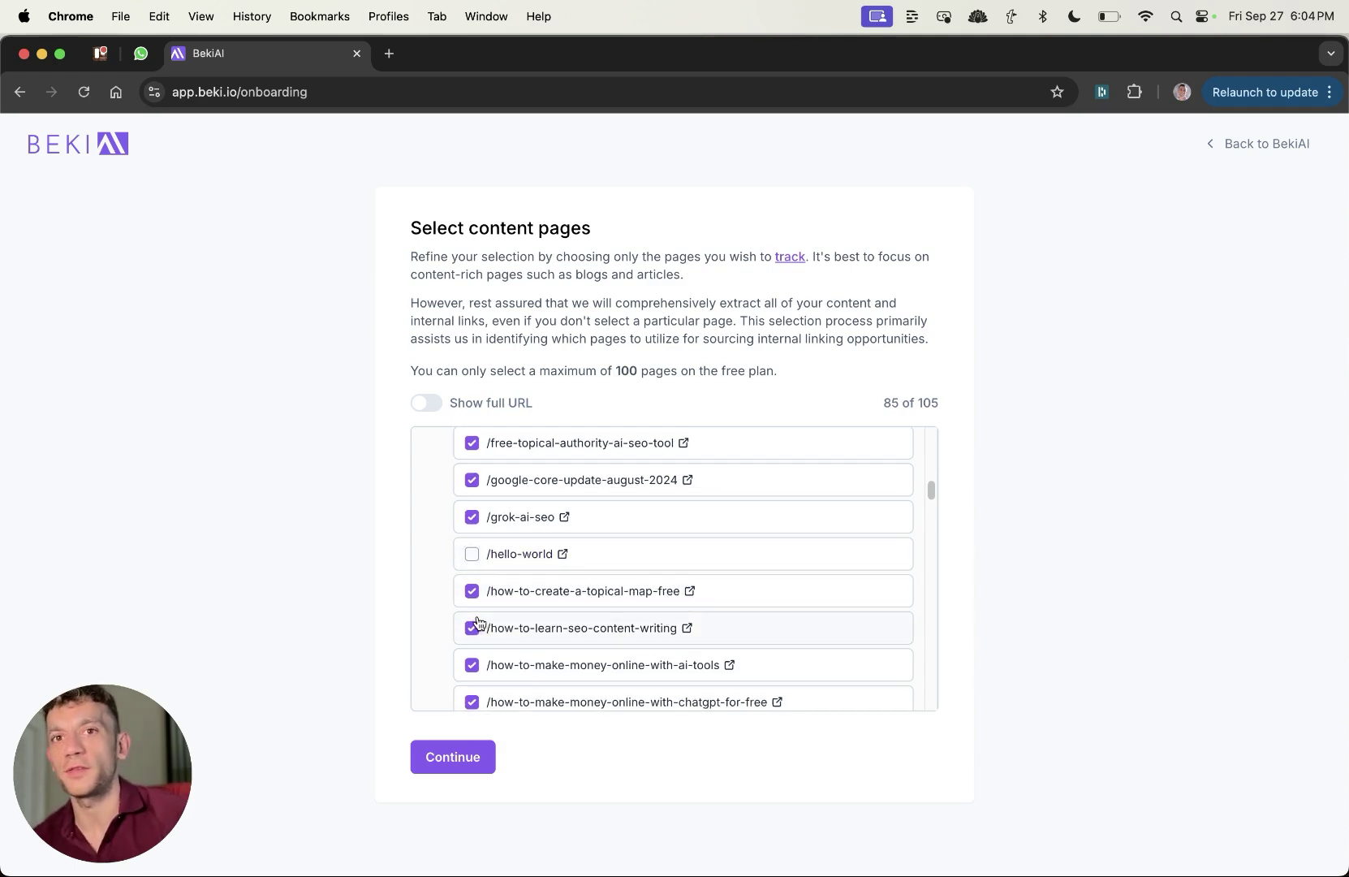
scroll(572, 641, "down", 5)
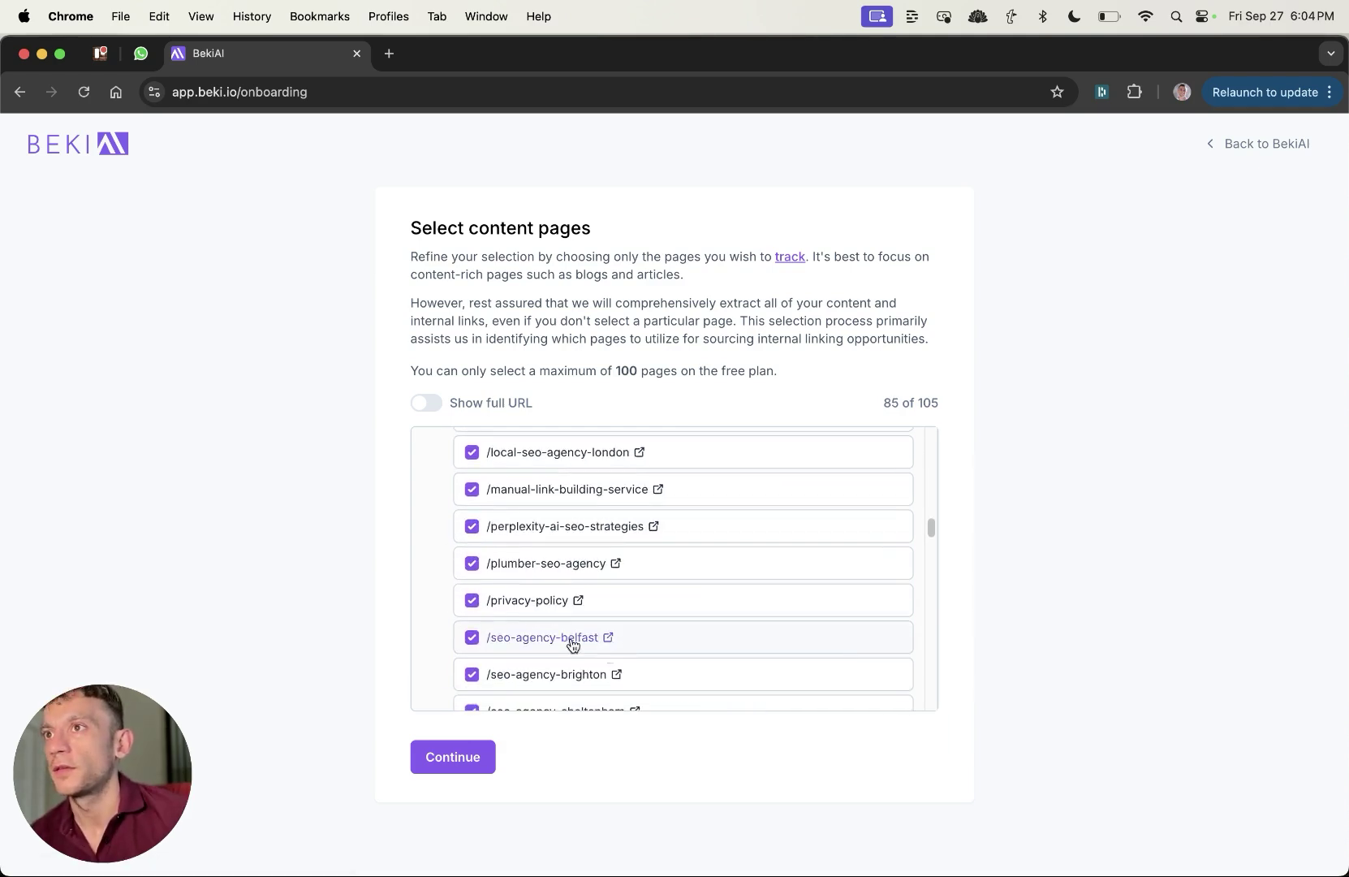
left_click(470, 602)
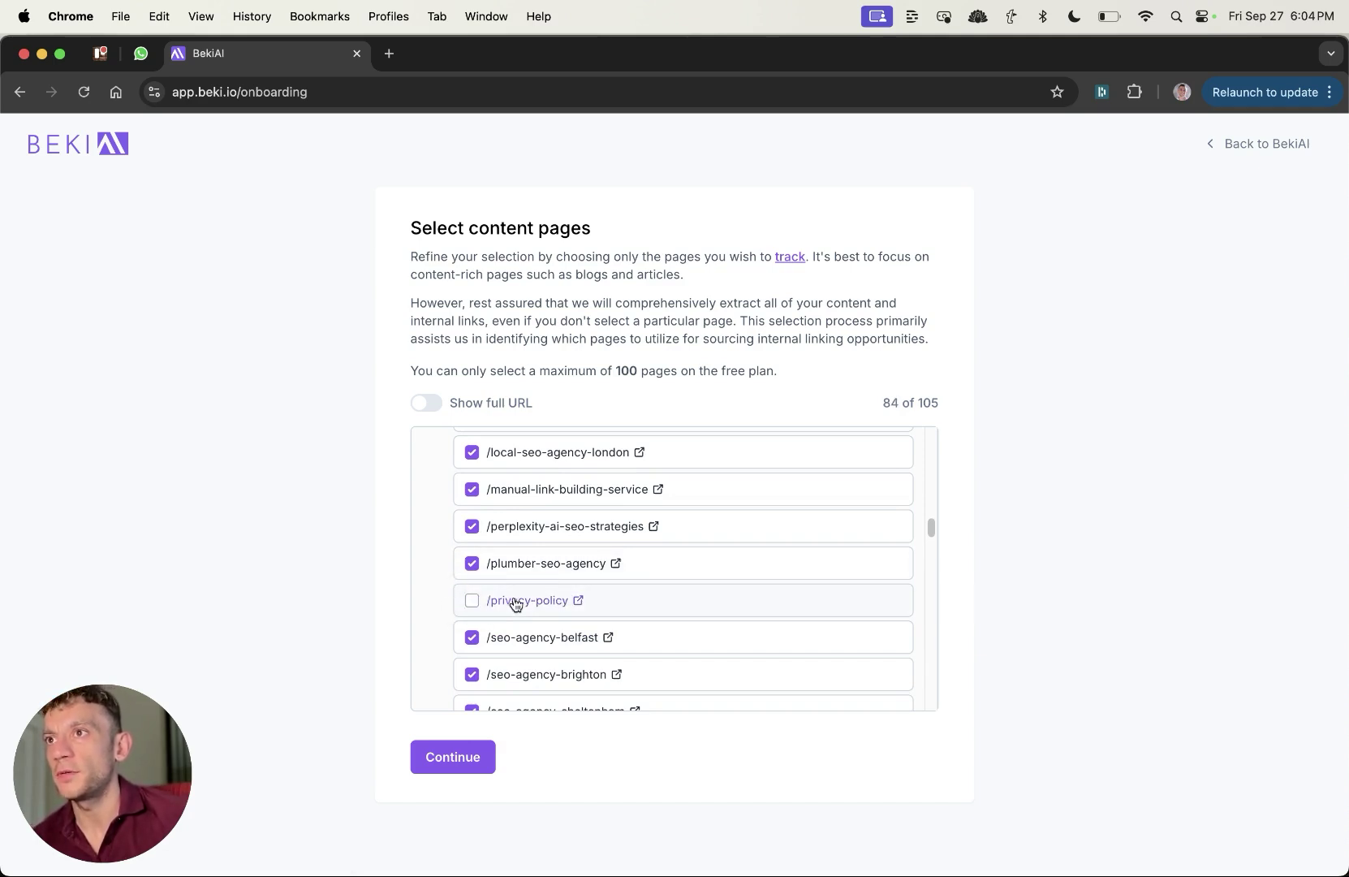
Step: Review the rest of the content page list and the selected page count against the free plan limit
scroll(519, 606, "down", 3)
scroll(542, 617, "down", 10)
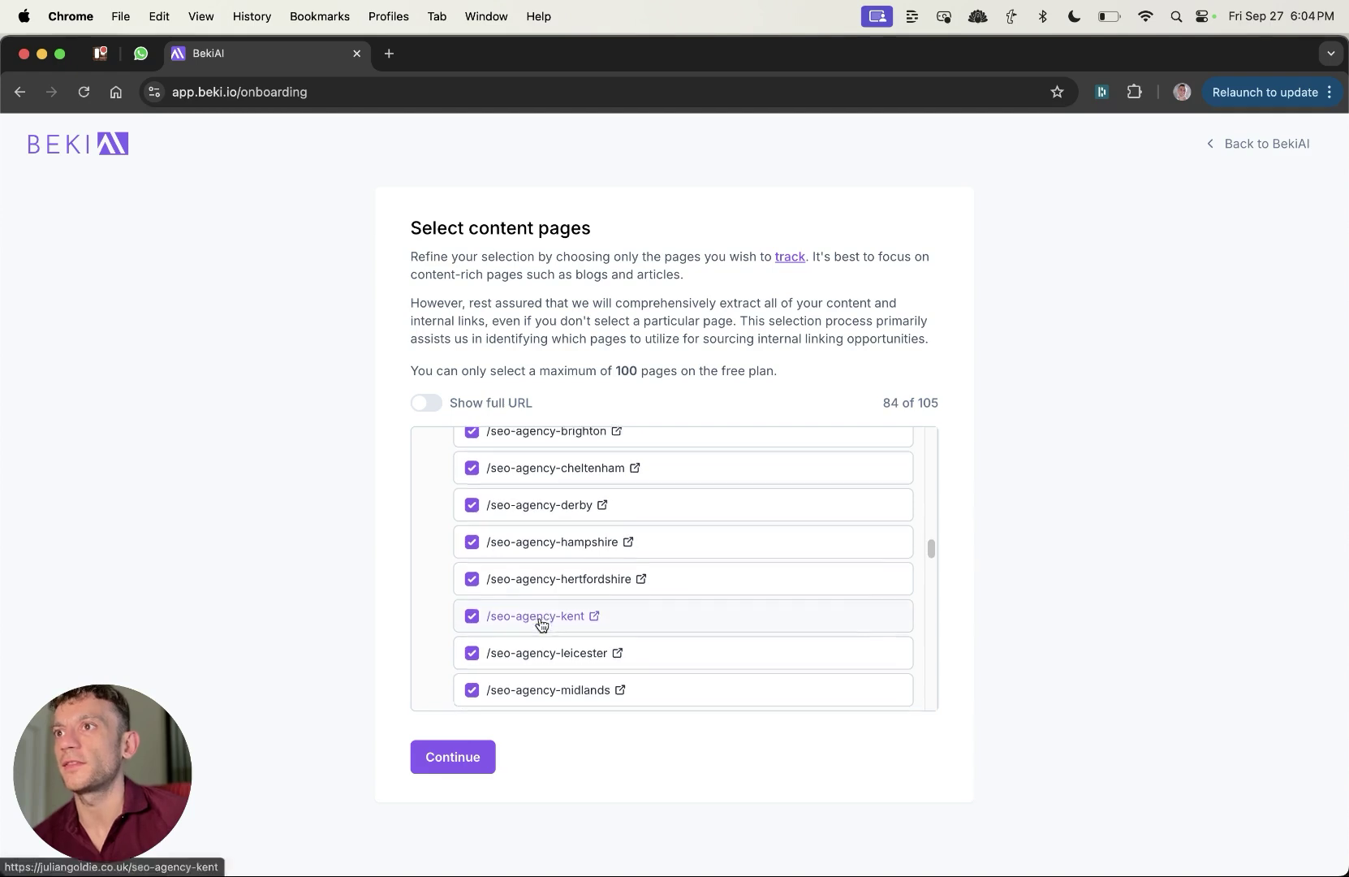
left_click_drag(866, 398, 916, 401)
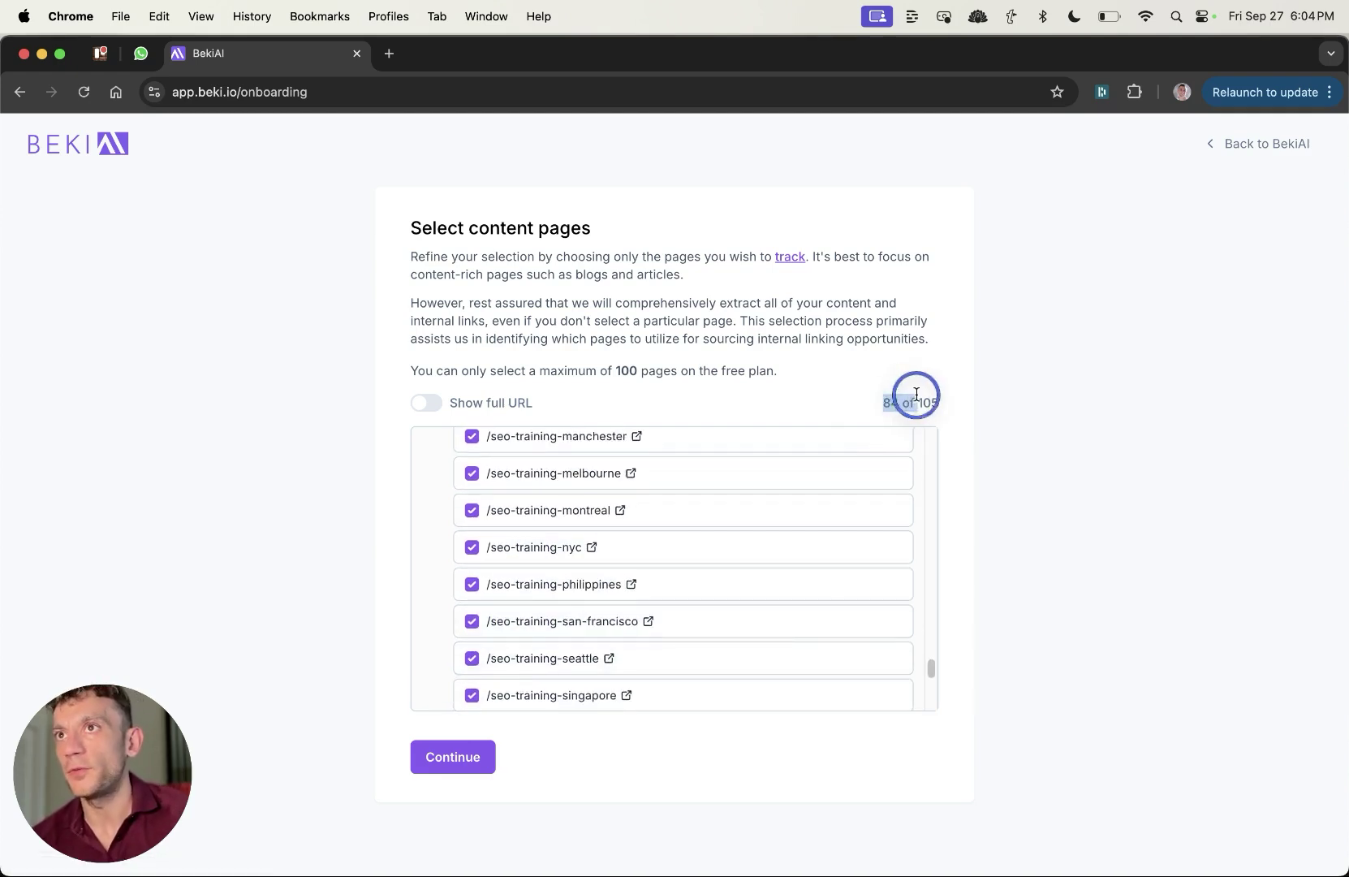
scroll(568, 552, "down", 5)
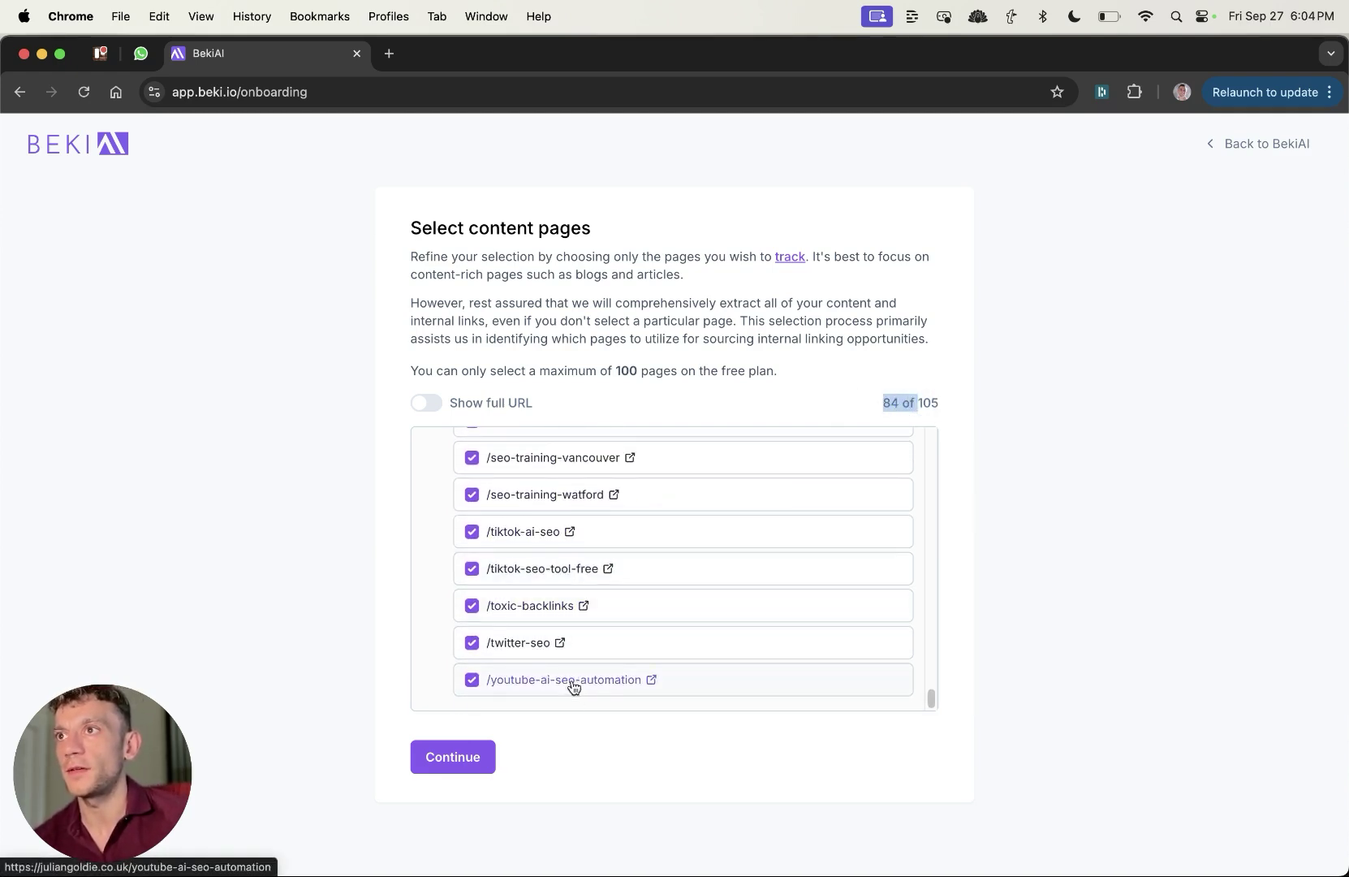
scroll(557, 660, "up", 15)
scroll(479, 572, "down", 2)
scroll(568, 601, "down", 10)
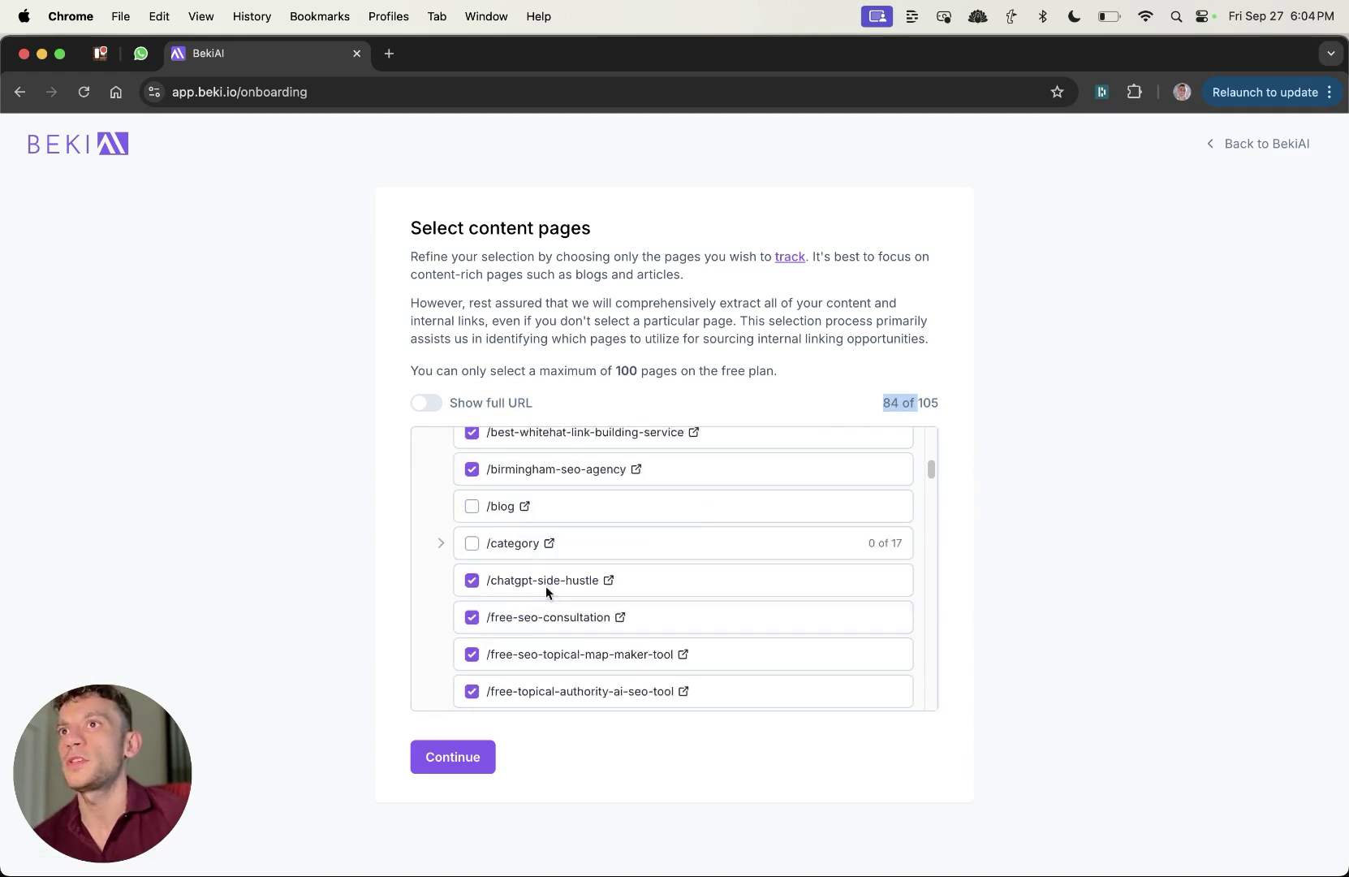
left_click(651, 780)
scroll(636, 609, "down", 1)
scroll(635, 609, "down", 5)
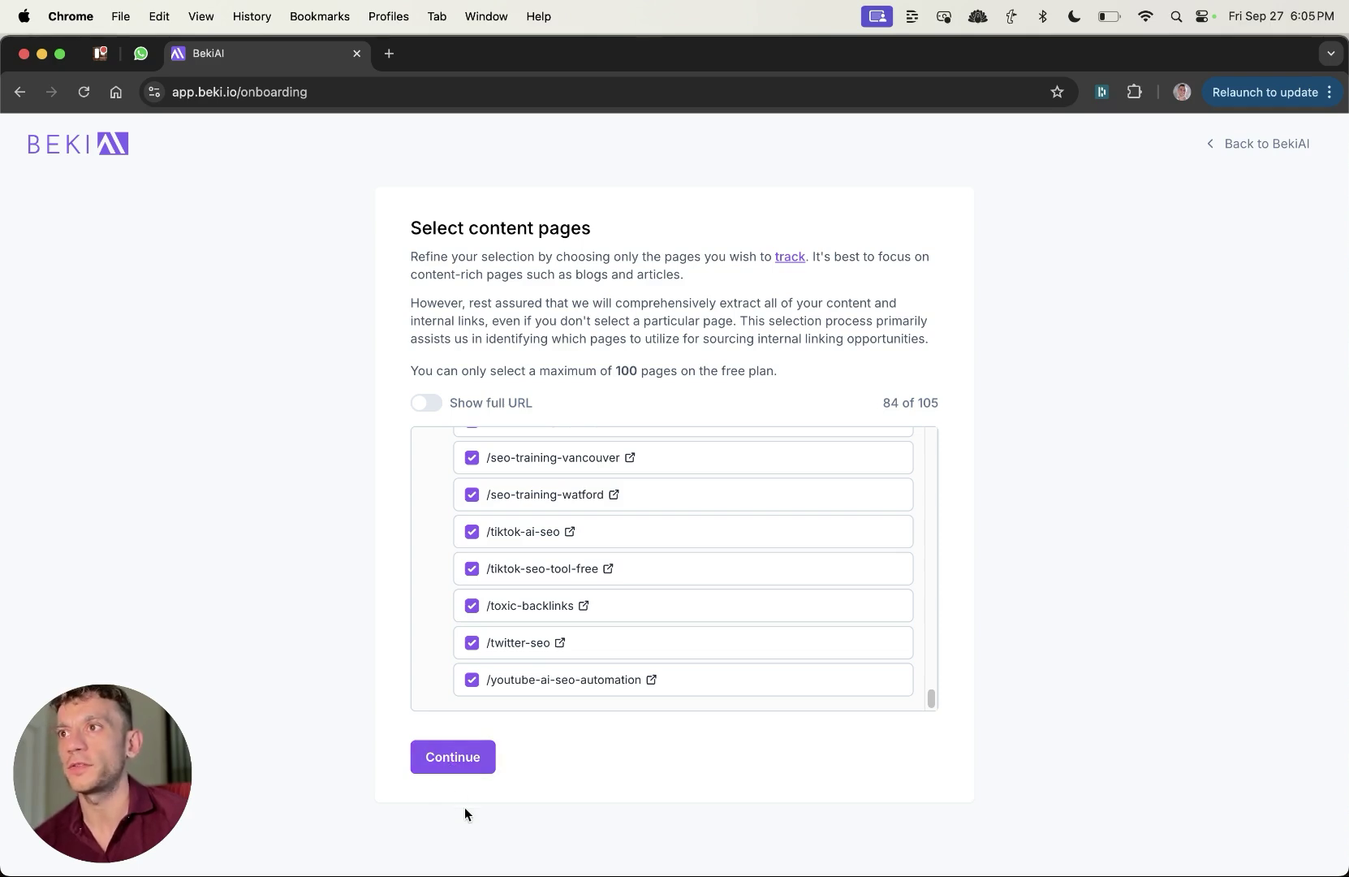
Step: Submit the content page selection and fill in the account registration form with the saved identity
left_click(455, 763)
left_click(579, 401)
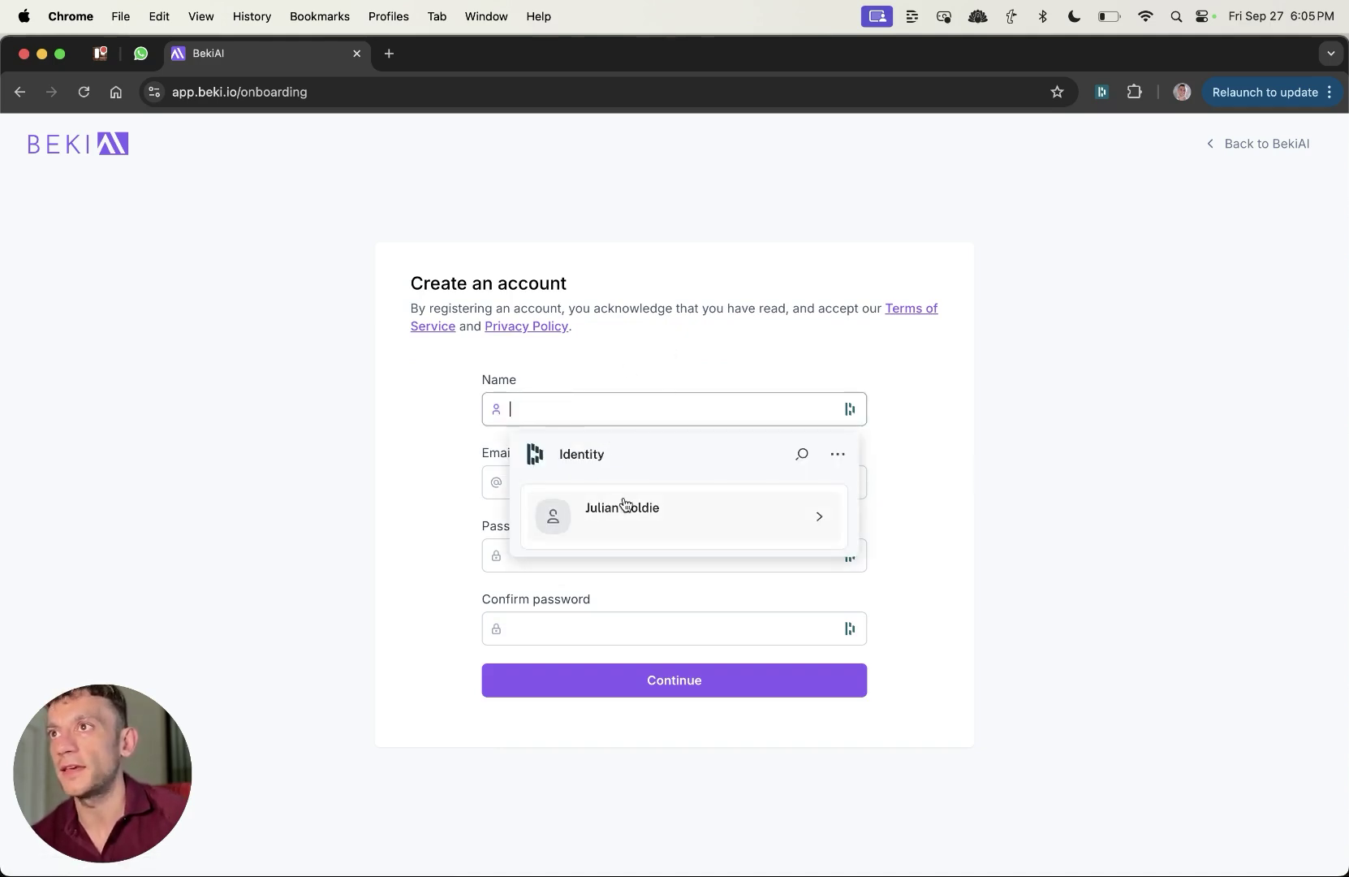
left_click(623, 507)
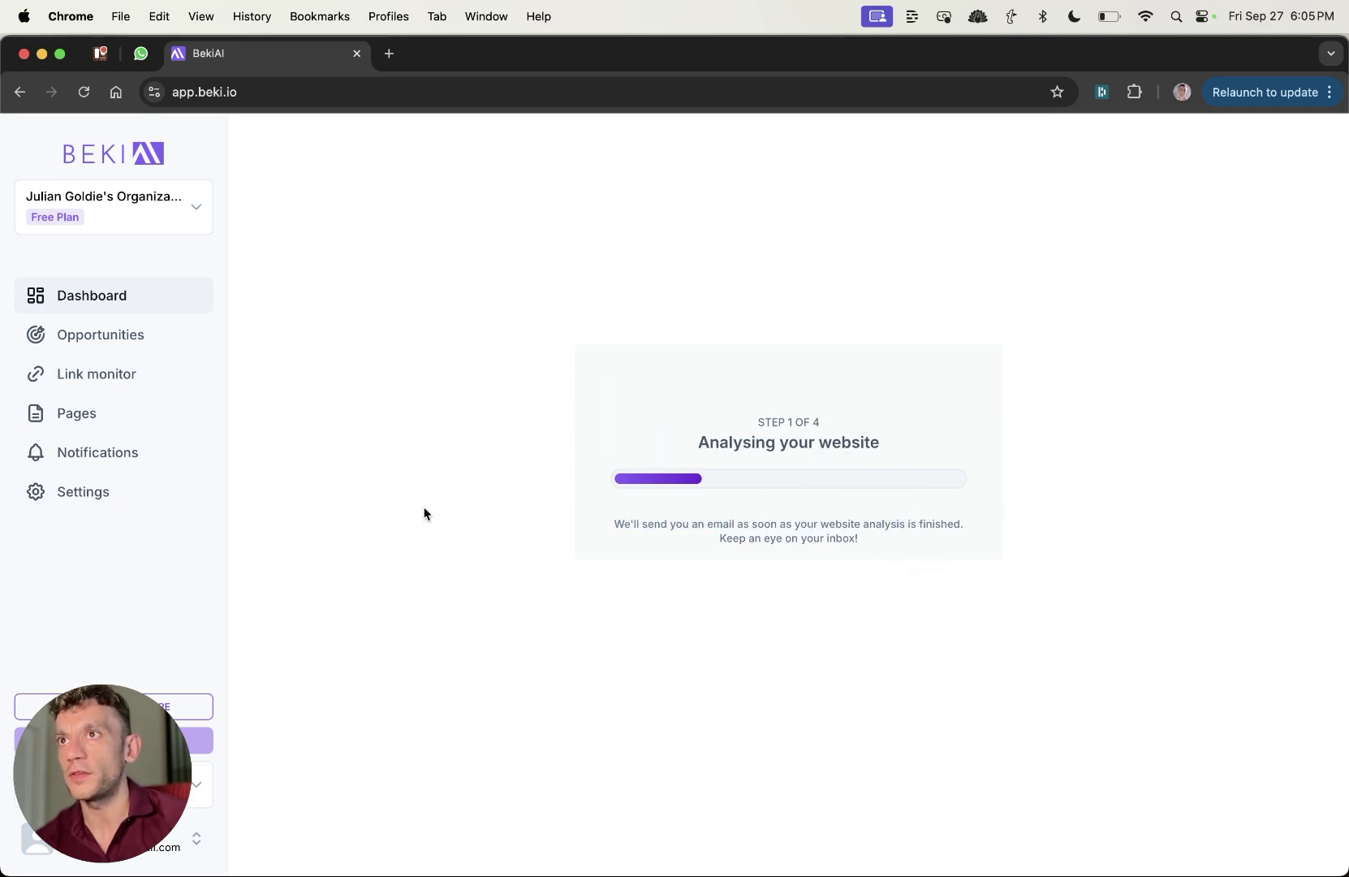
Step: Check the website analysis progress from the Opportunities, Pages, Dashboard and Link monitor sections
left_click(84, 349)
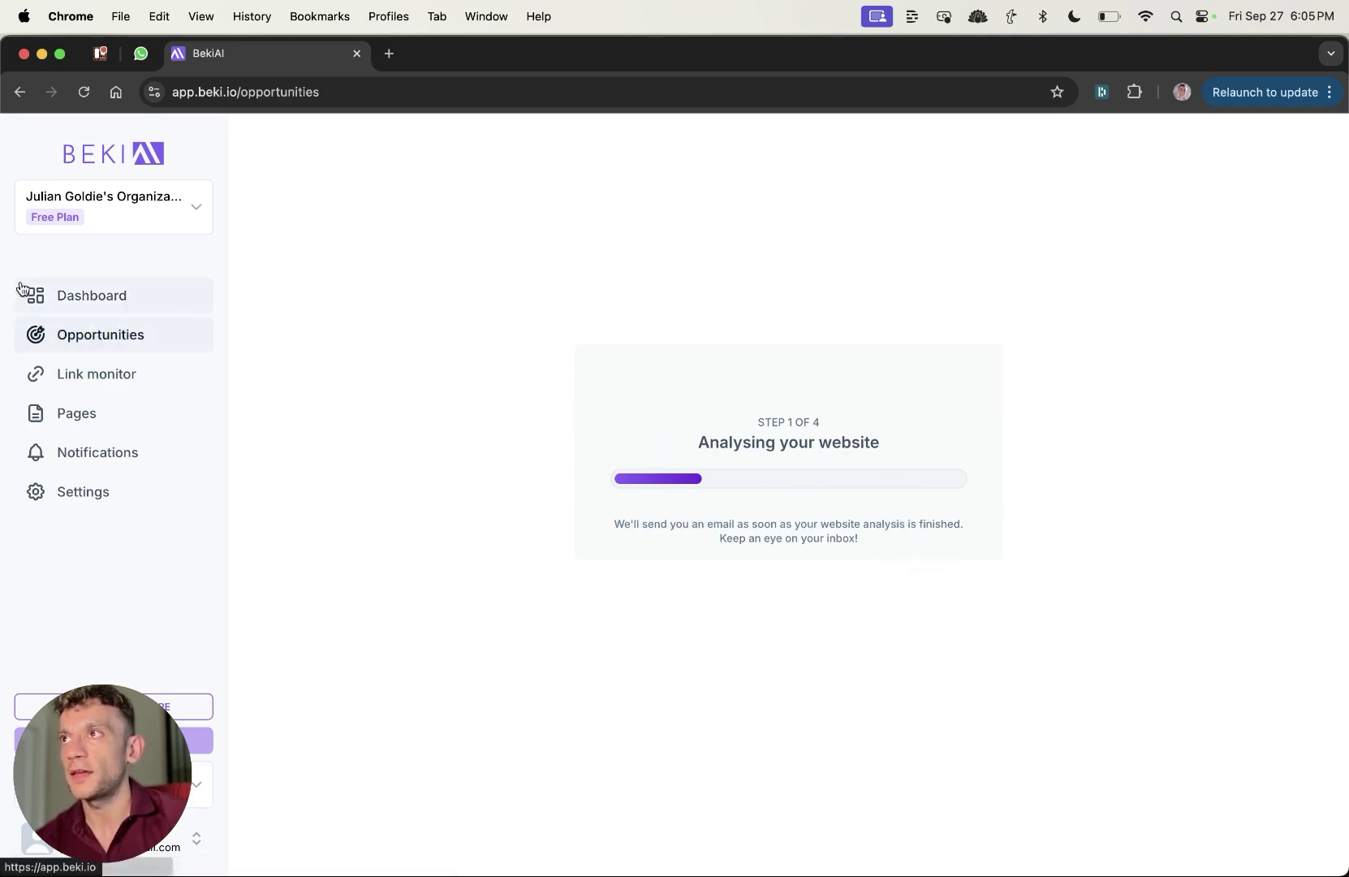
left_click(77, 413)
left_click(99, 294)
left_click(120, 338)
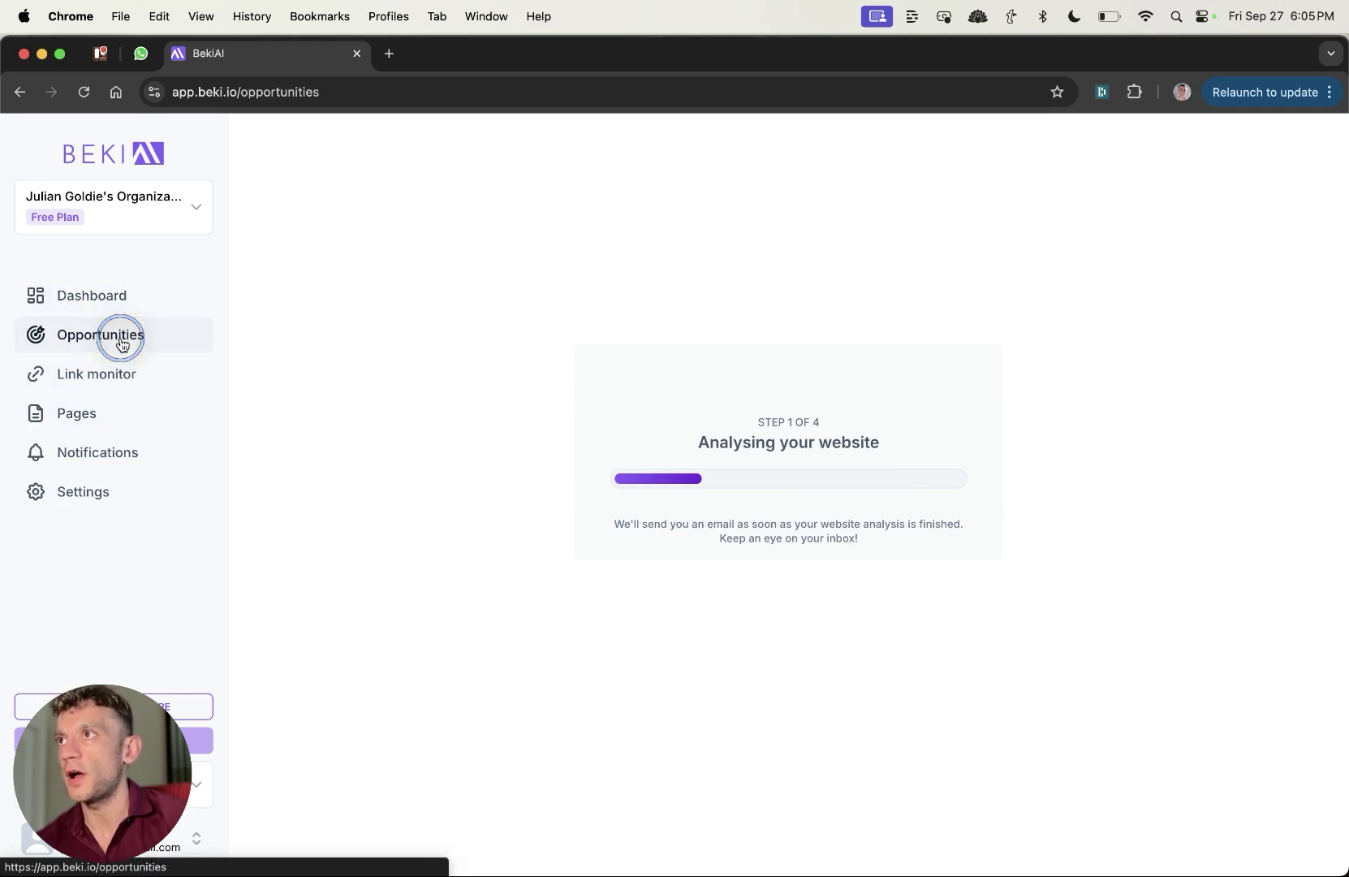
left_click(118, 373)
left_click(139, 419)
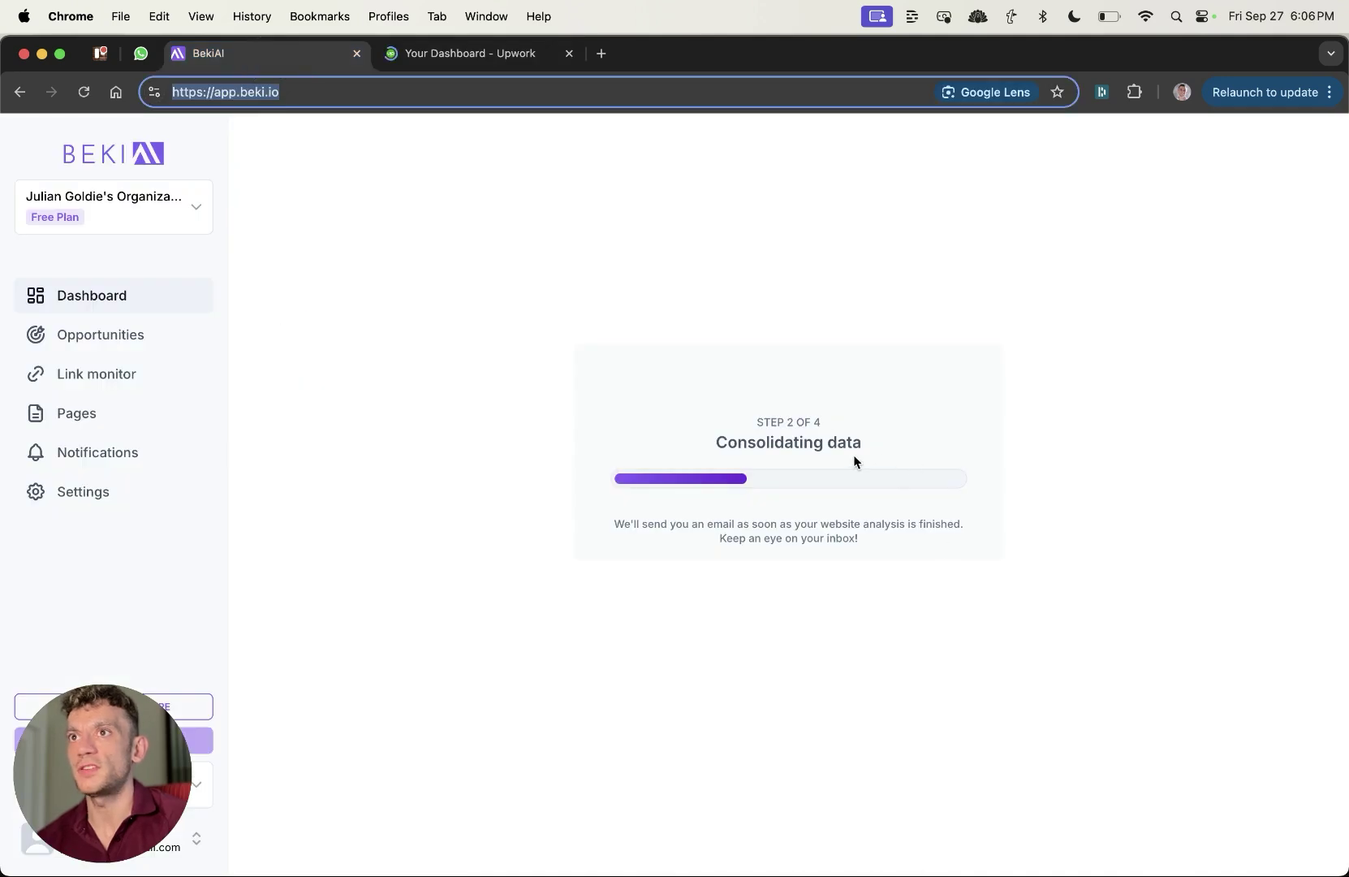
left_click(599, 513)
left_click(915, 602)
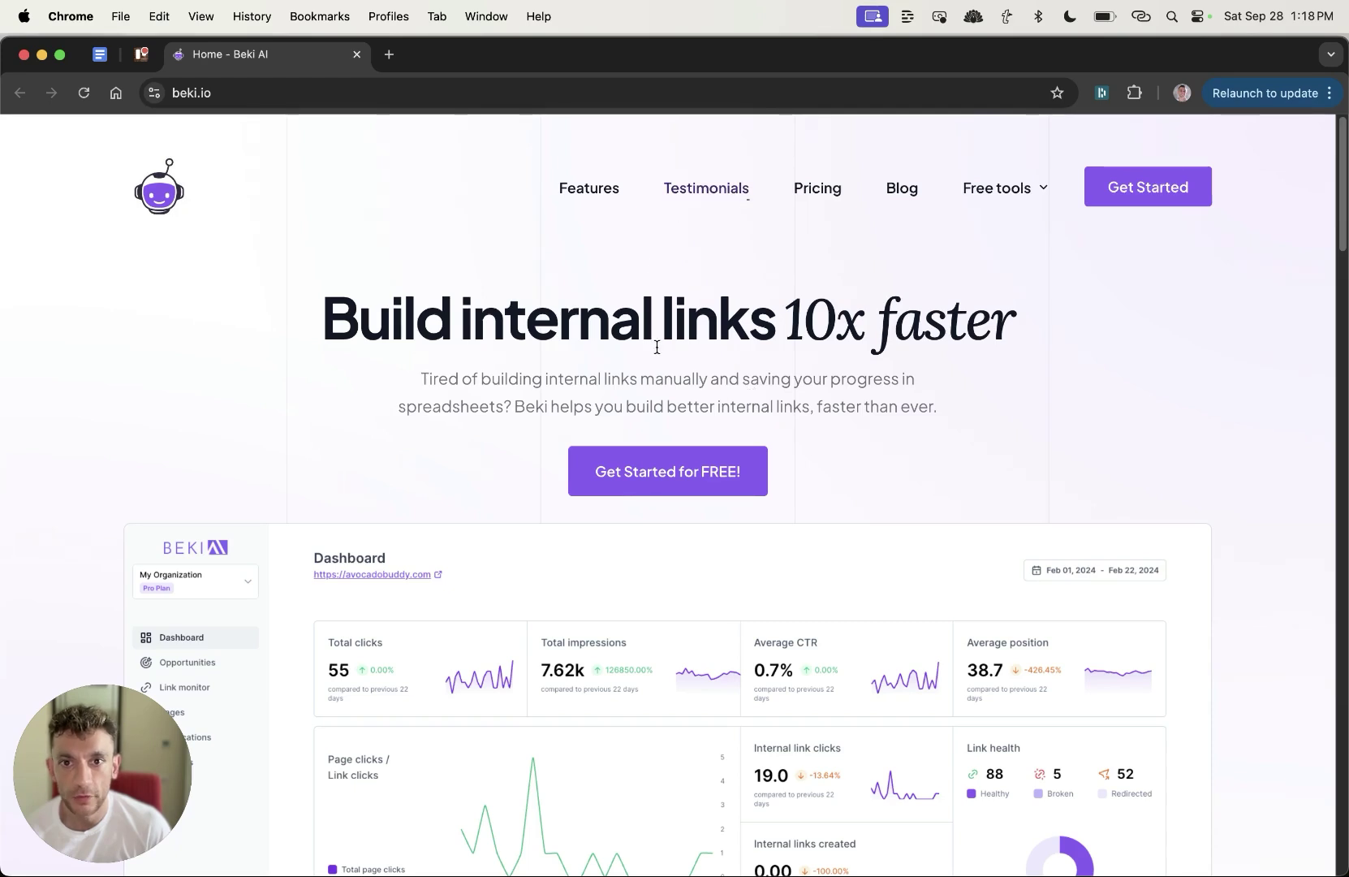
Step: Skim the Beki AI homepage through to the pricing section and return to its beginning
scroll(592, 367, "down", 20)
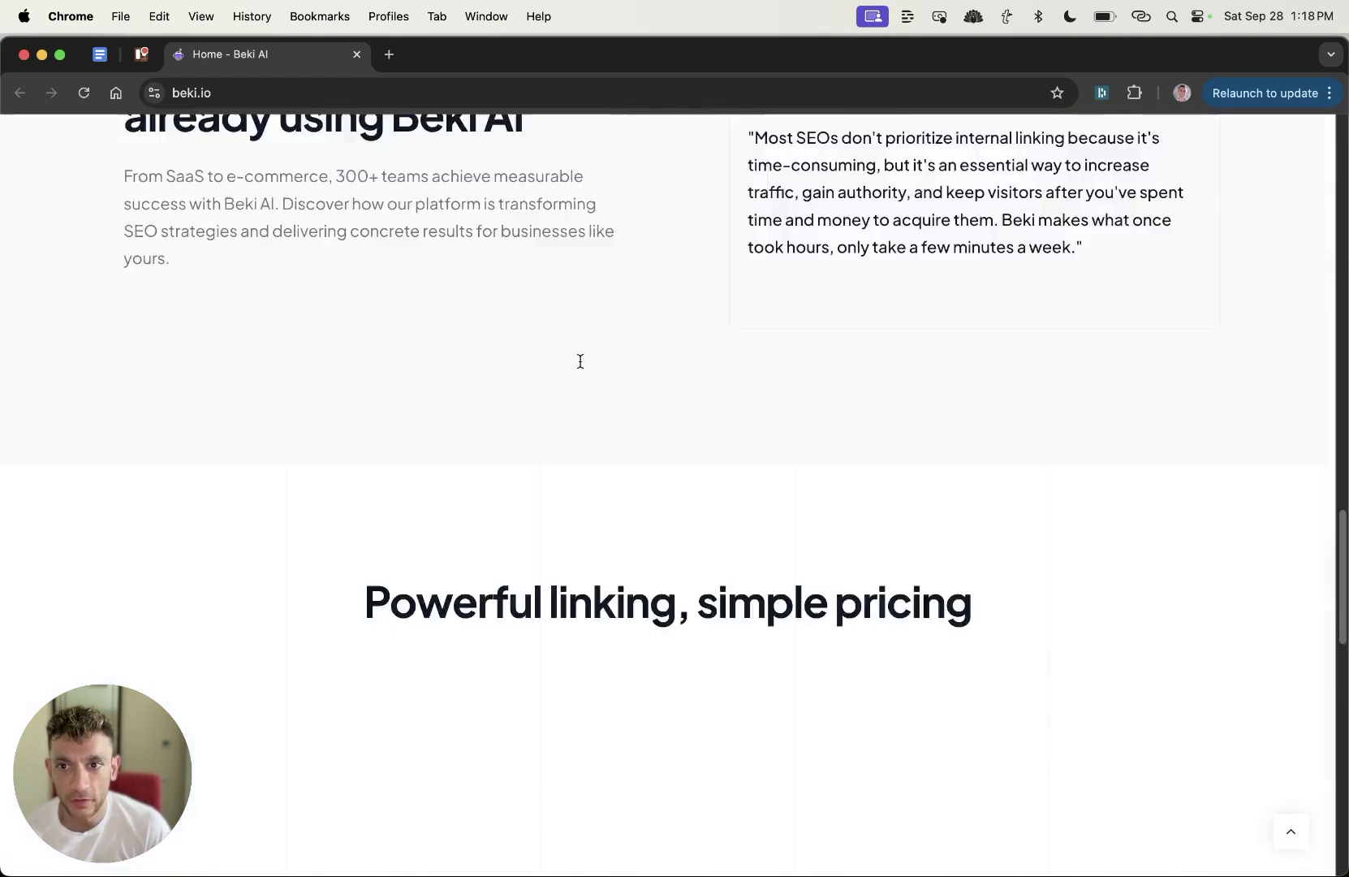
key("super+Up")
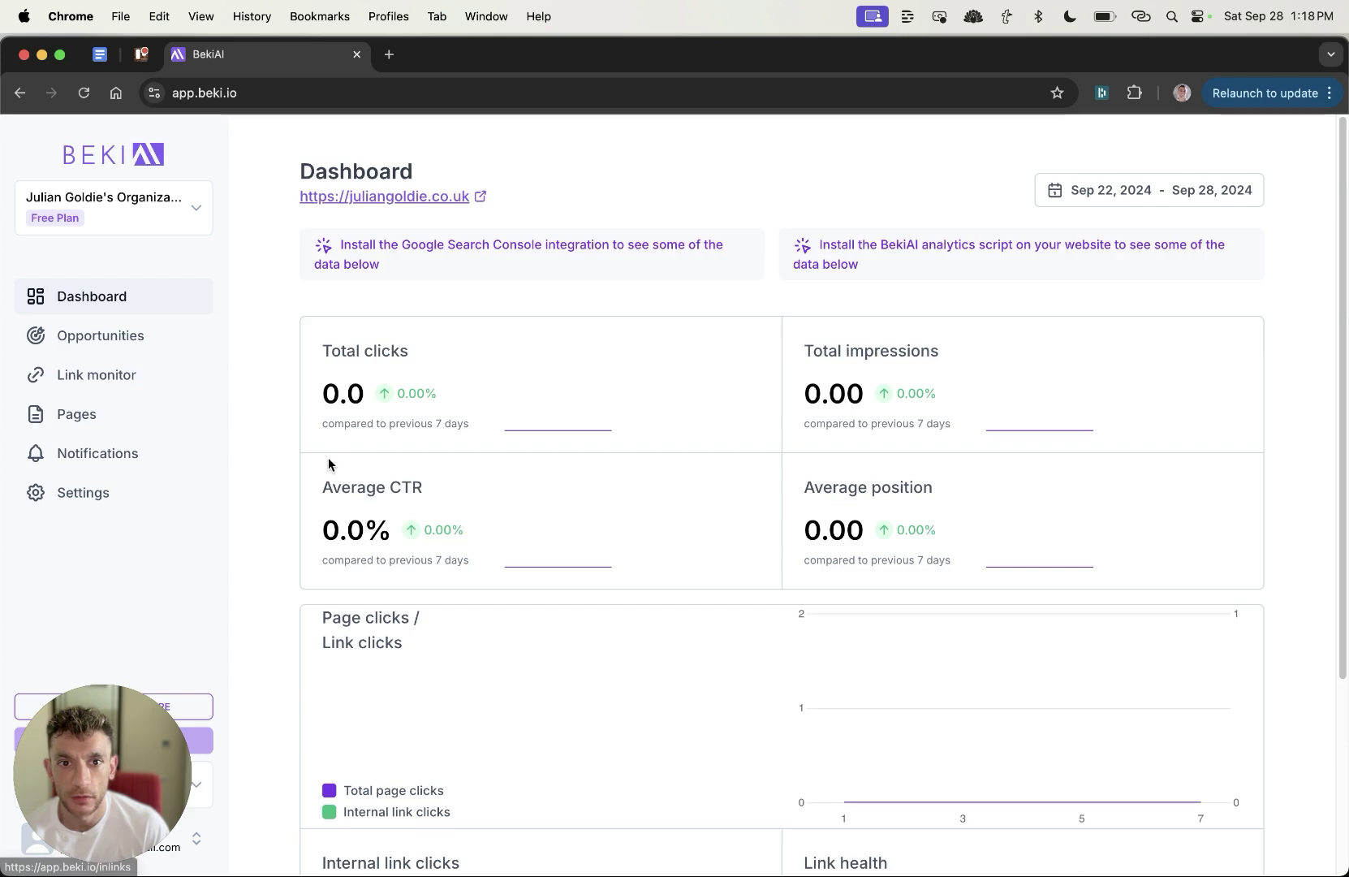
Step: Examine the dashboard for juliangoldie.co.uk, including total clicks, link health and internal links created
scroll(340, 460, "down", 3)
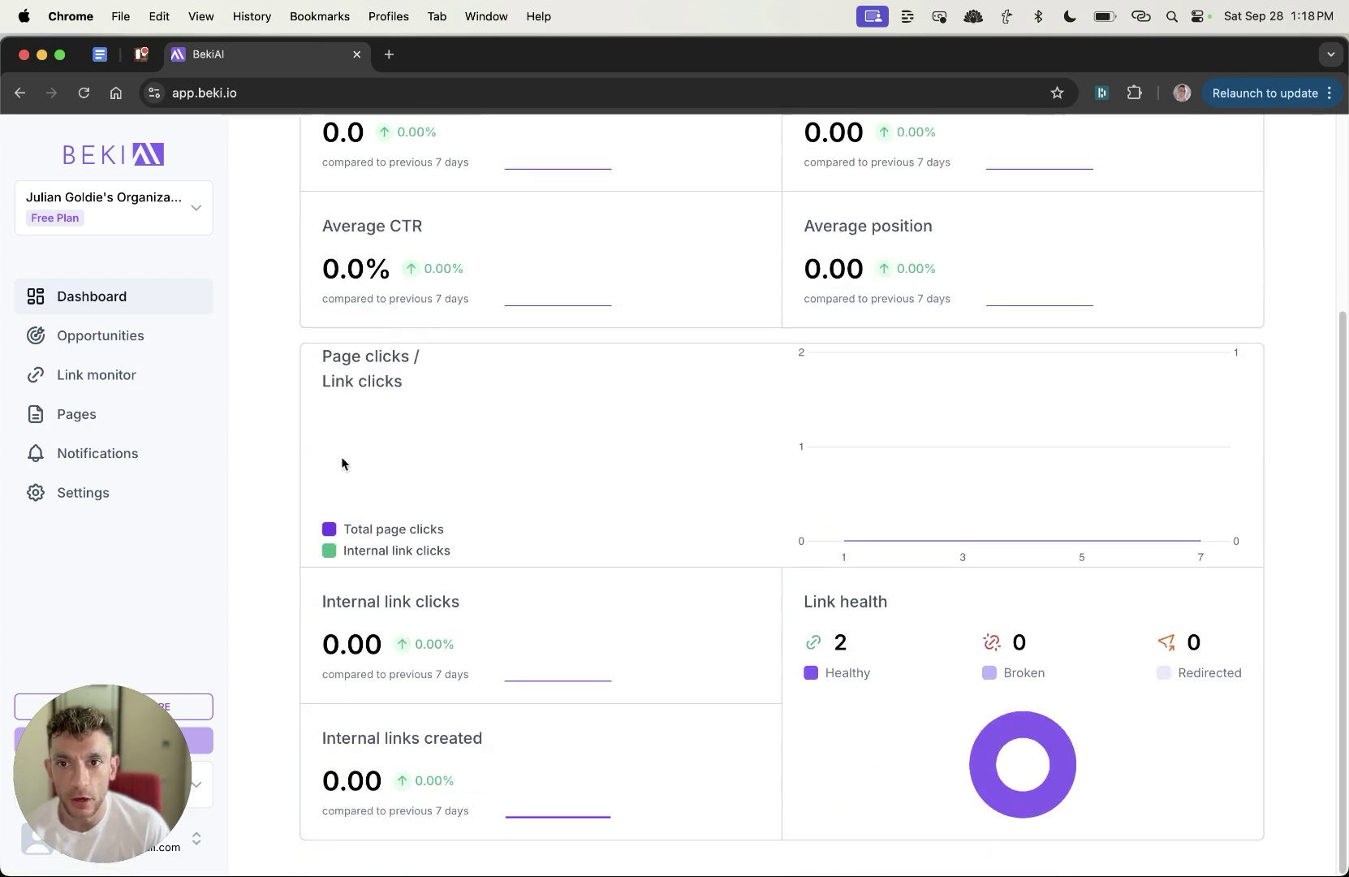
scroll(373, 459, "up", 3)
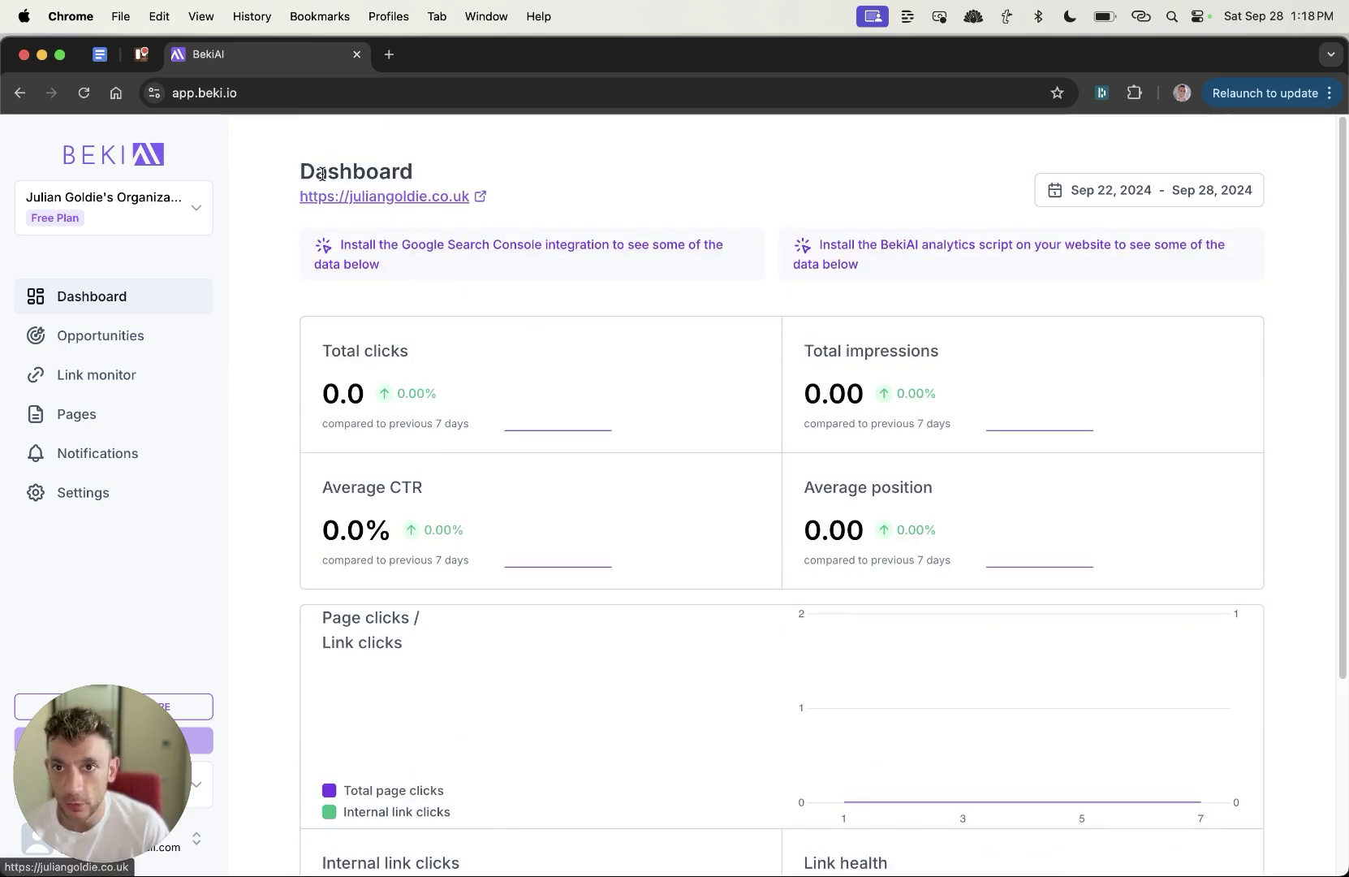
left_click_drag(322, 172, 491, 190)
left_click(505, 195)
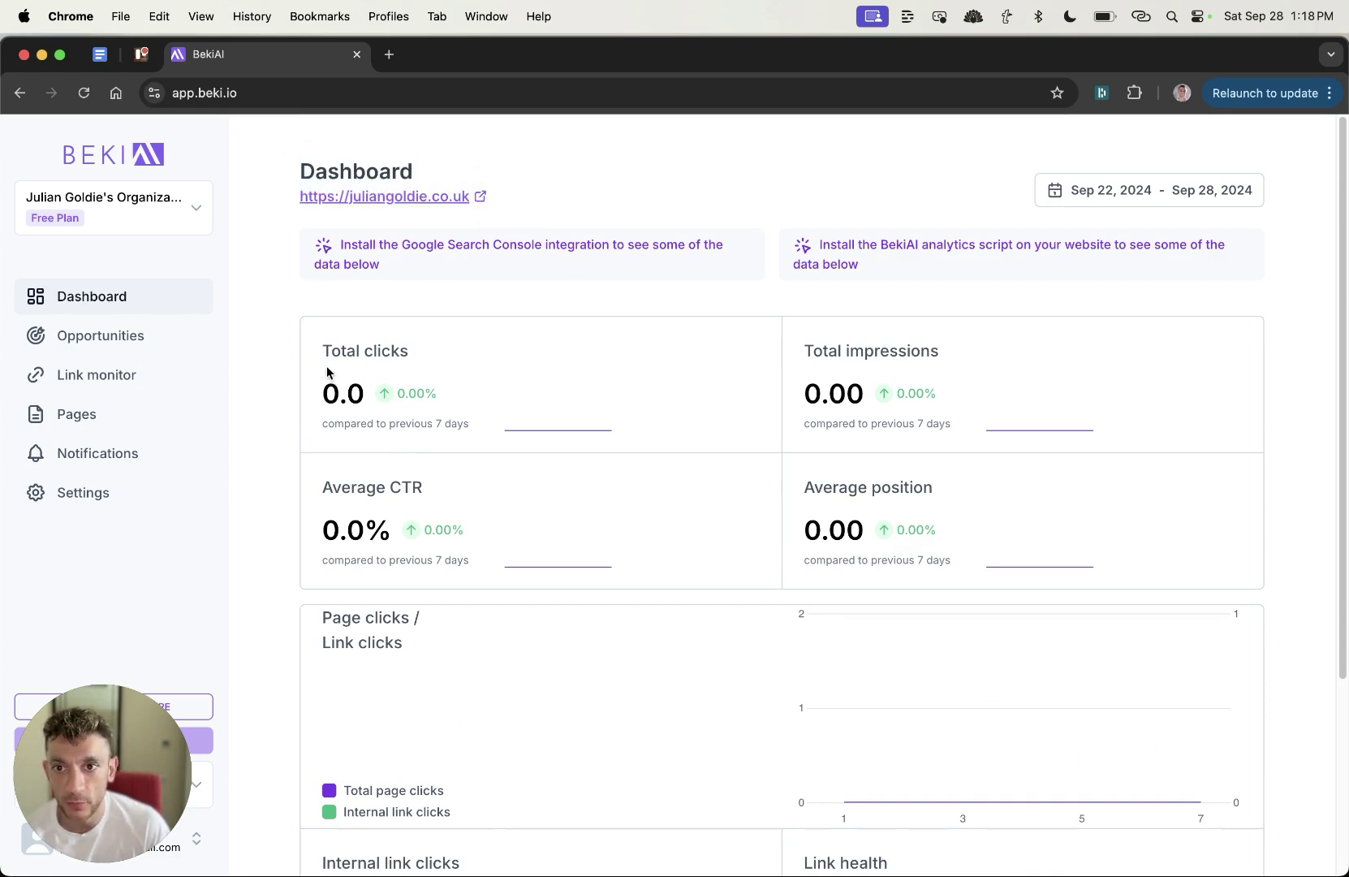
left_click_drag(316, 388, 434, 350)
left_click(593, 419)
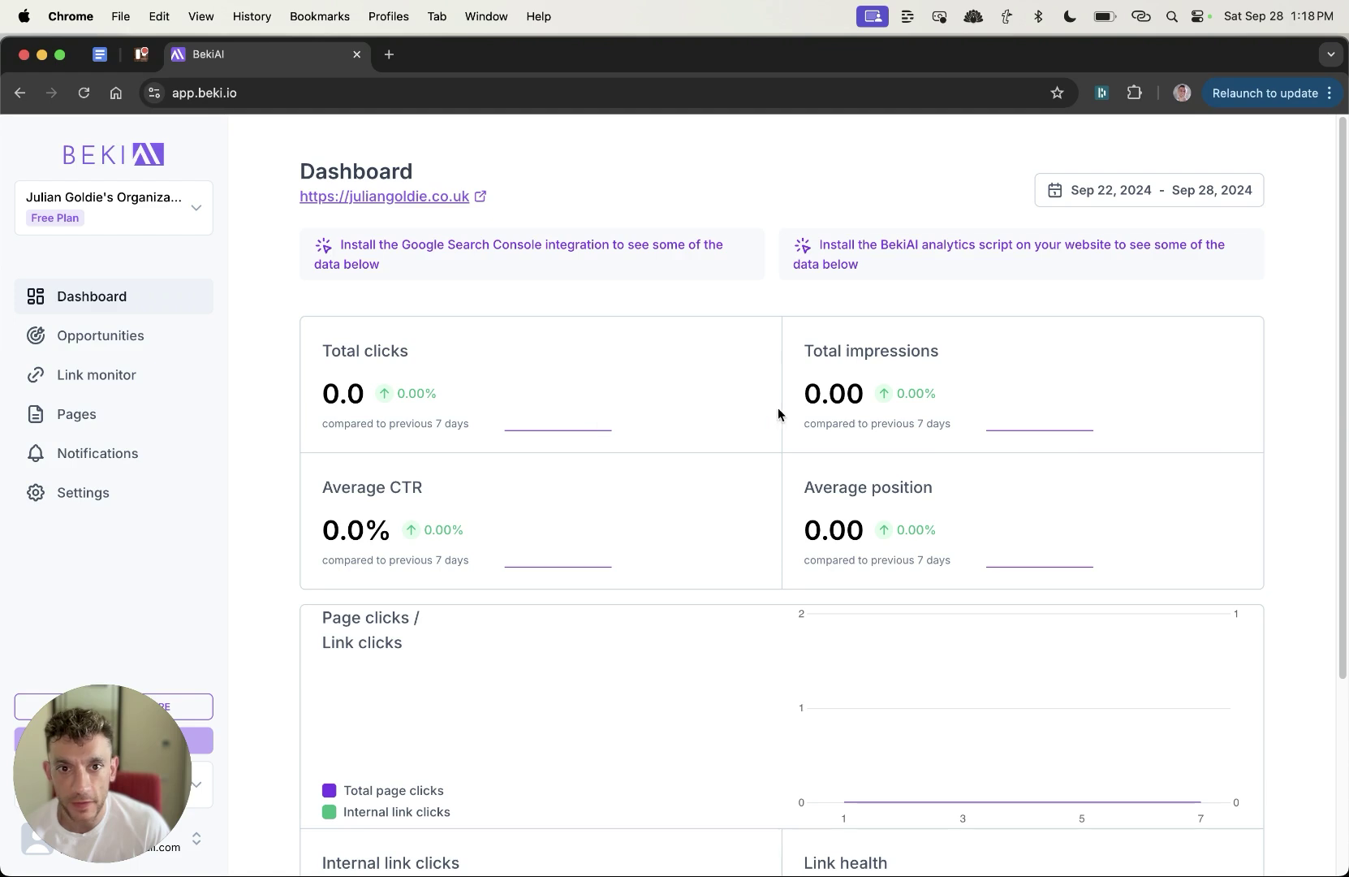
scroll(763, 452, "down", 3)
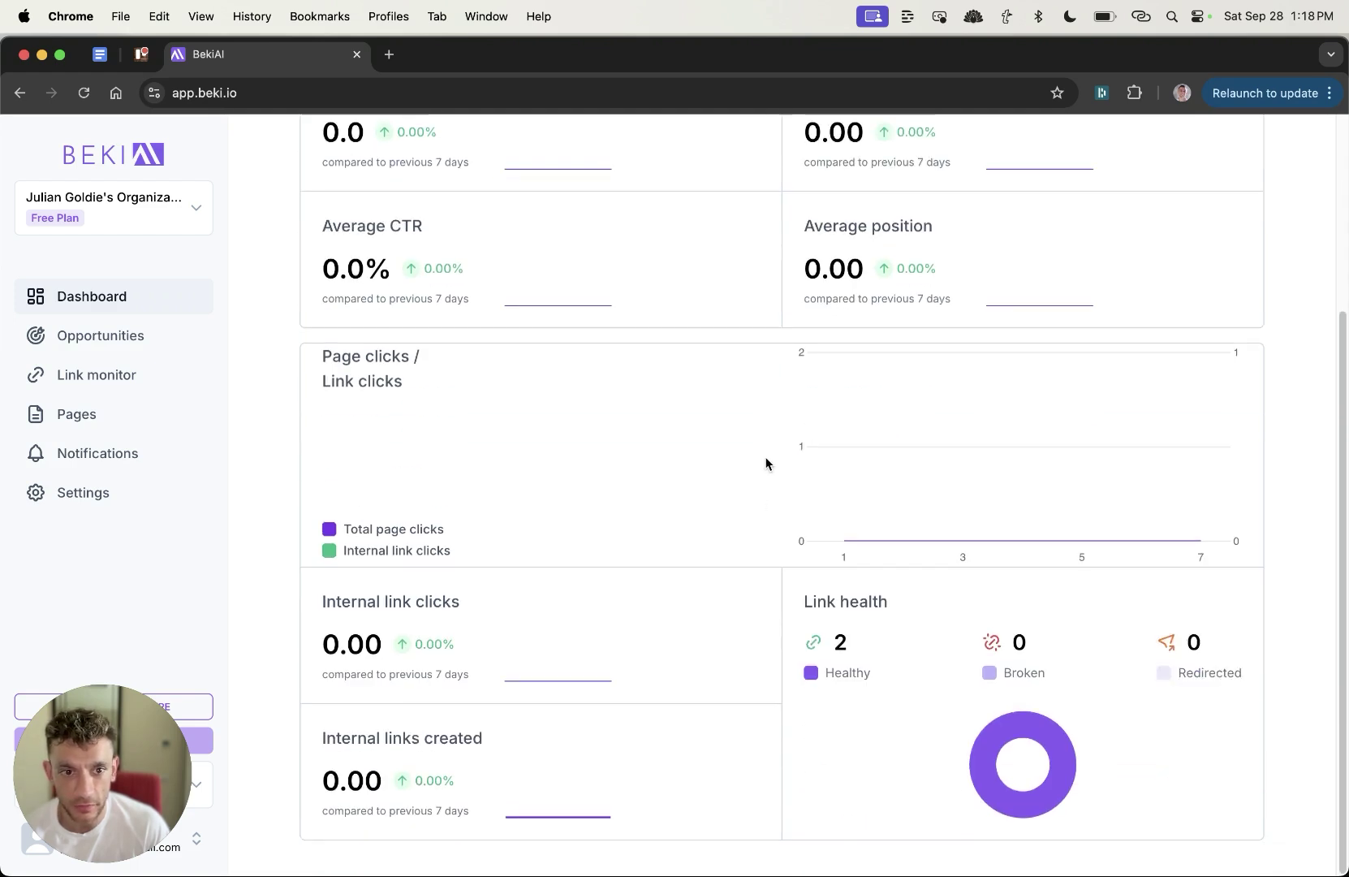
scroll(431, 440, "up", 1)
scroll(398, 601, "down", 1)
left_click_drag(343, 745, 485, 777)
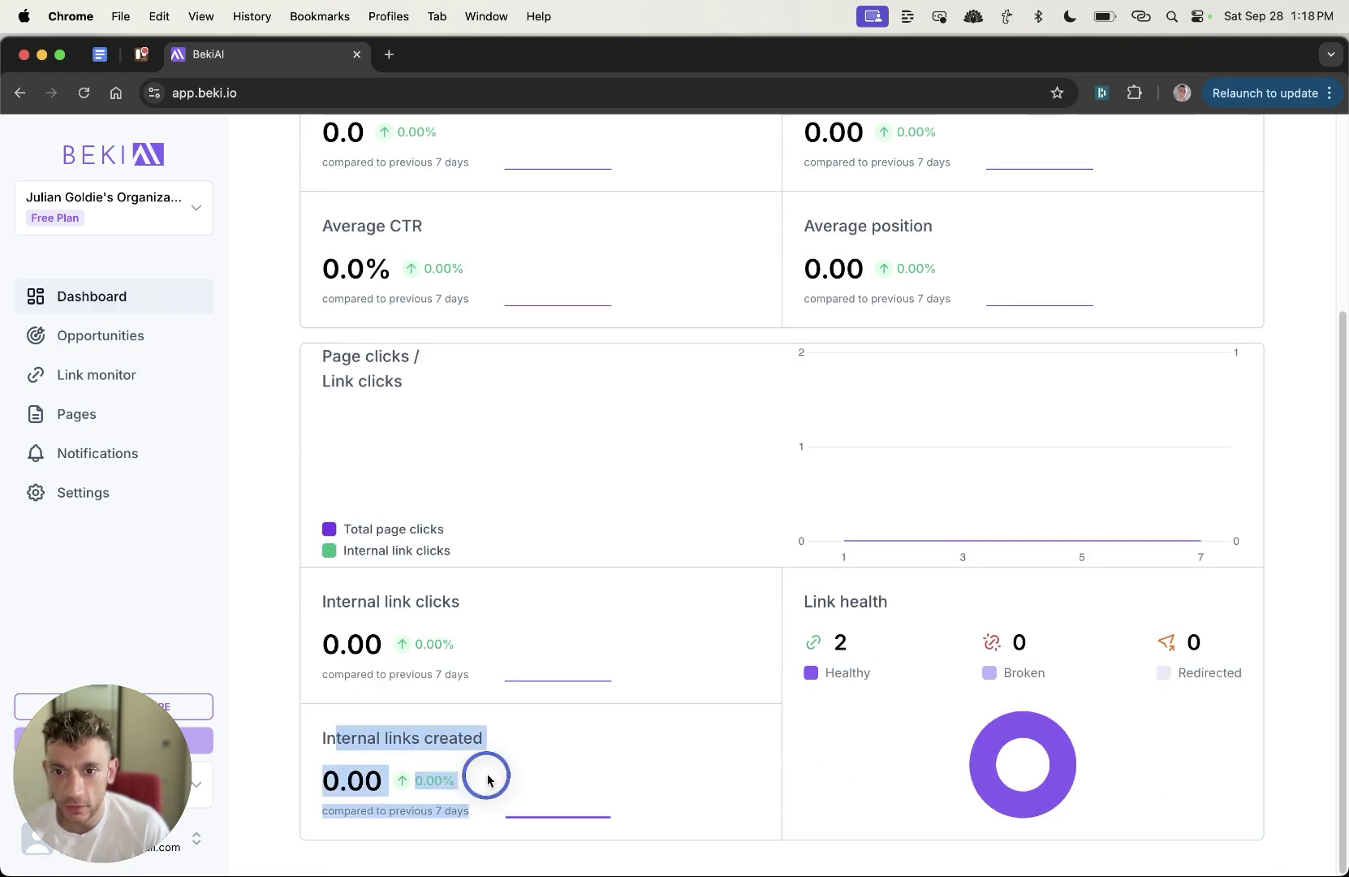
scroll(470, 678, "up", 3)
Step: Open the list of all opportunities and sort it by incoming links in ascending order
left_click(106, 328)
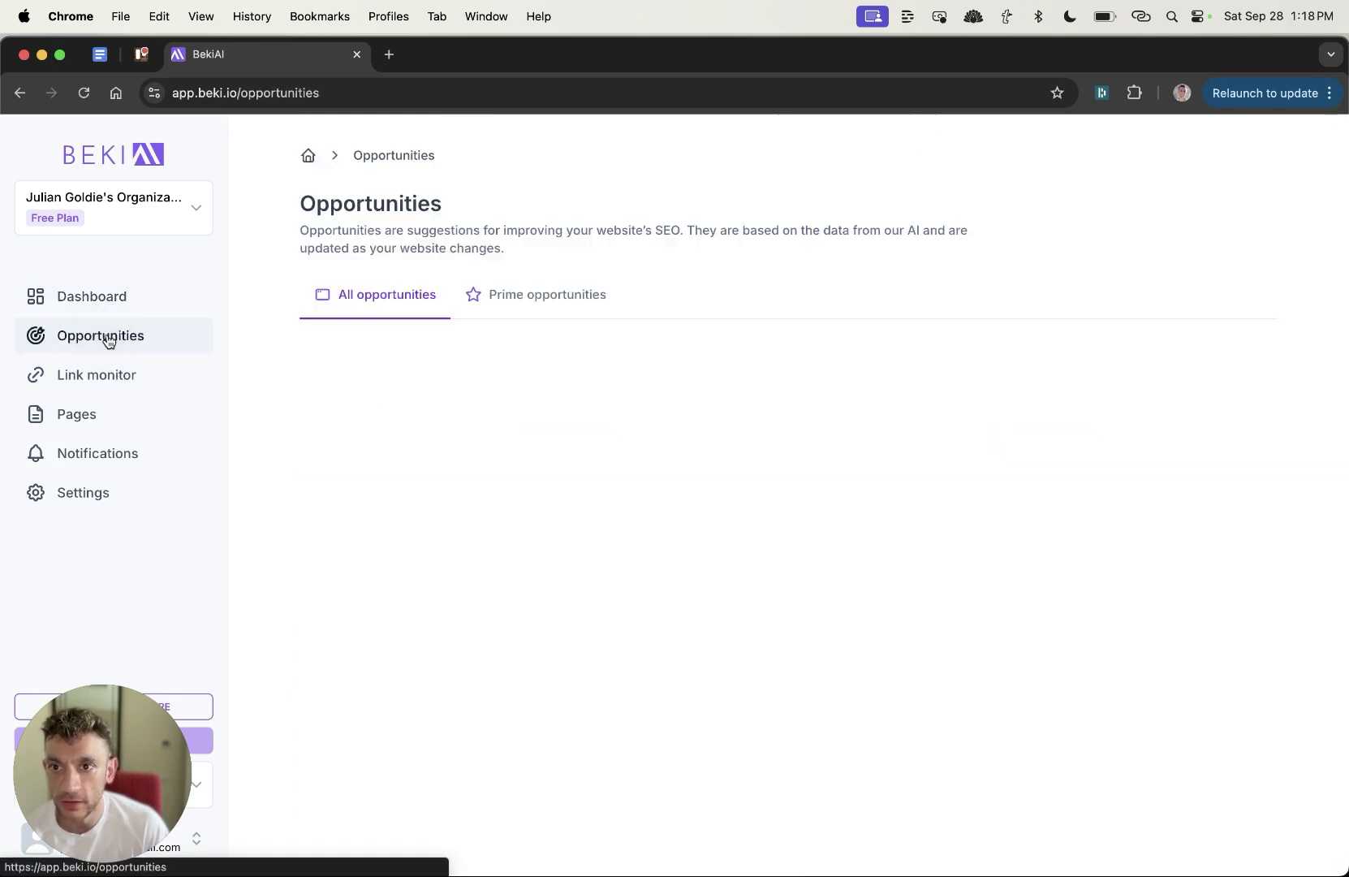
scroll(1087, 332, "down", 1)
scroll(1087, 332, "up", 1)
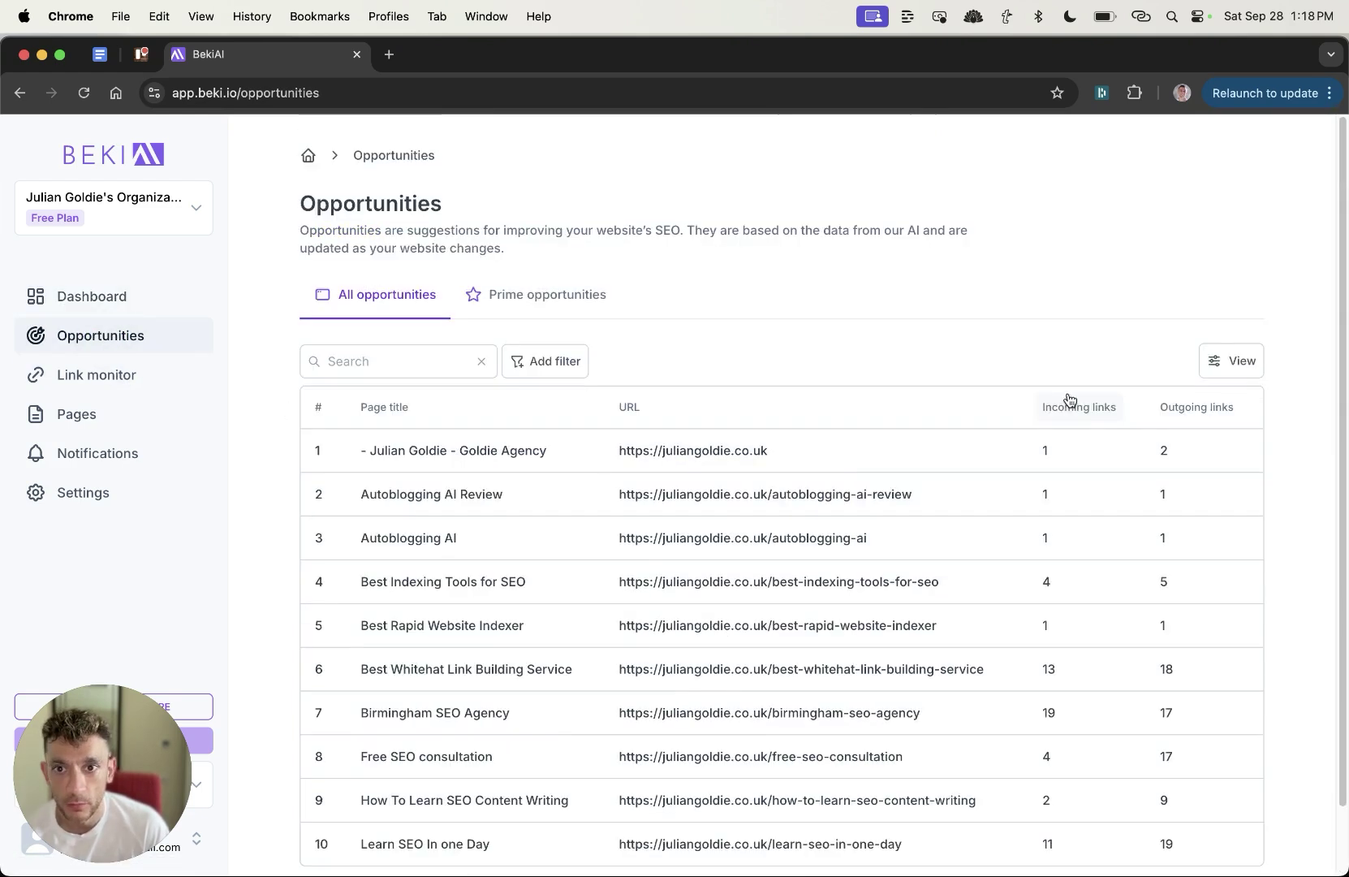
scroll(1066, 400, "down", 1)
scroll(1048, 437, "up", 1)
left_click(1065, 402)
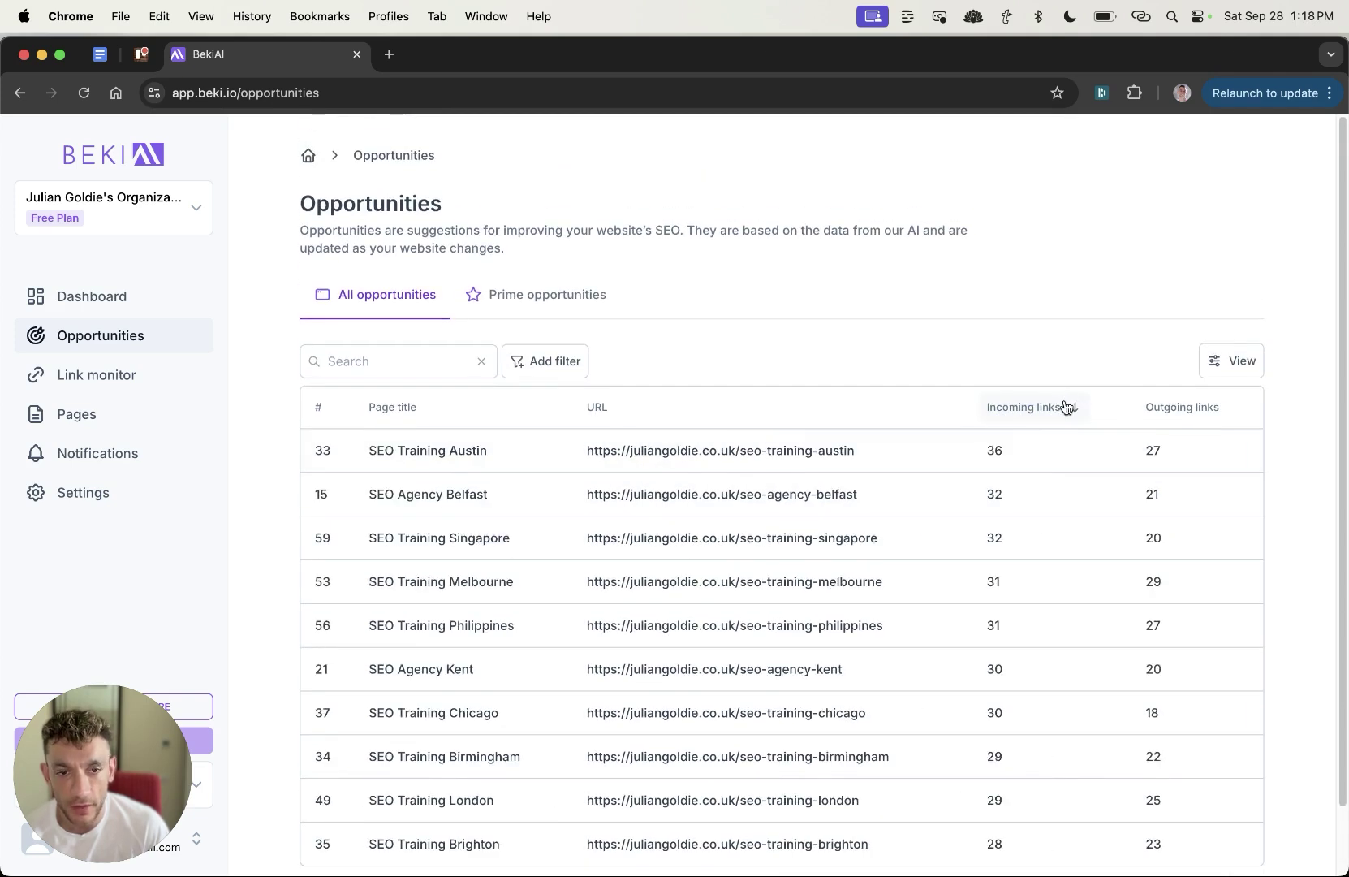
left_click(1066, 402)
left_click(1068, 440)
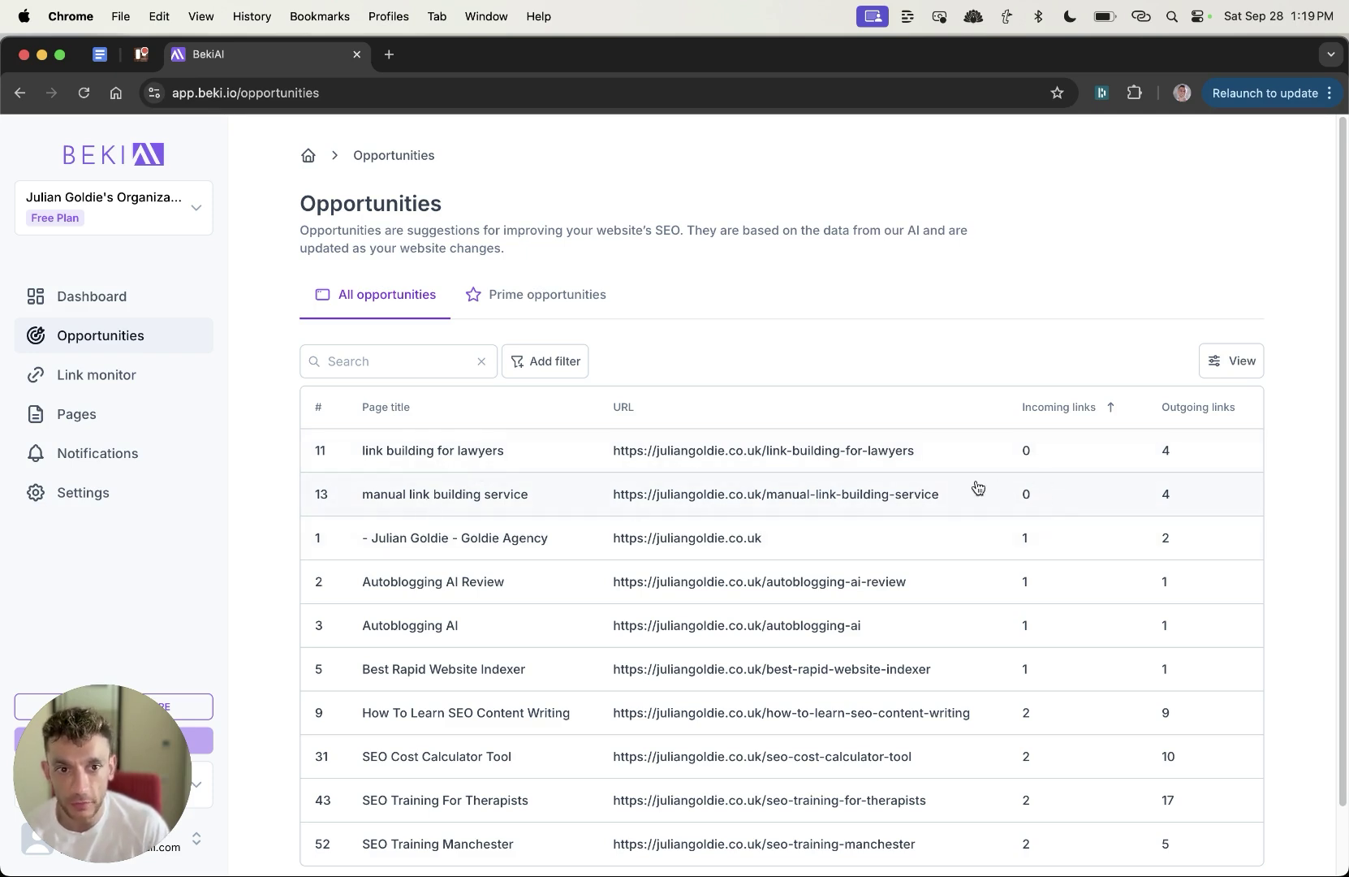
Step: Open the "link building for lawyers" page, compare its incoming and outgoing internal link opportunities, and show the outgoing ones
left_click(469, 452)
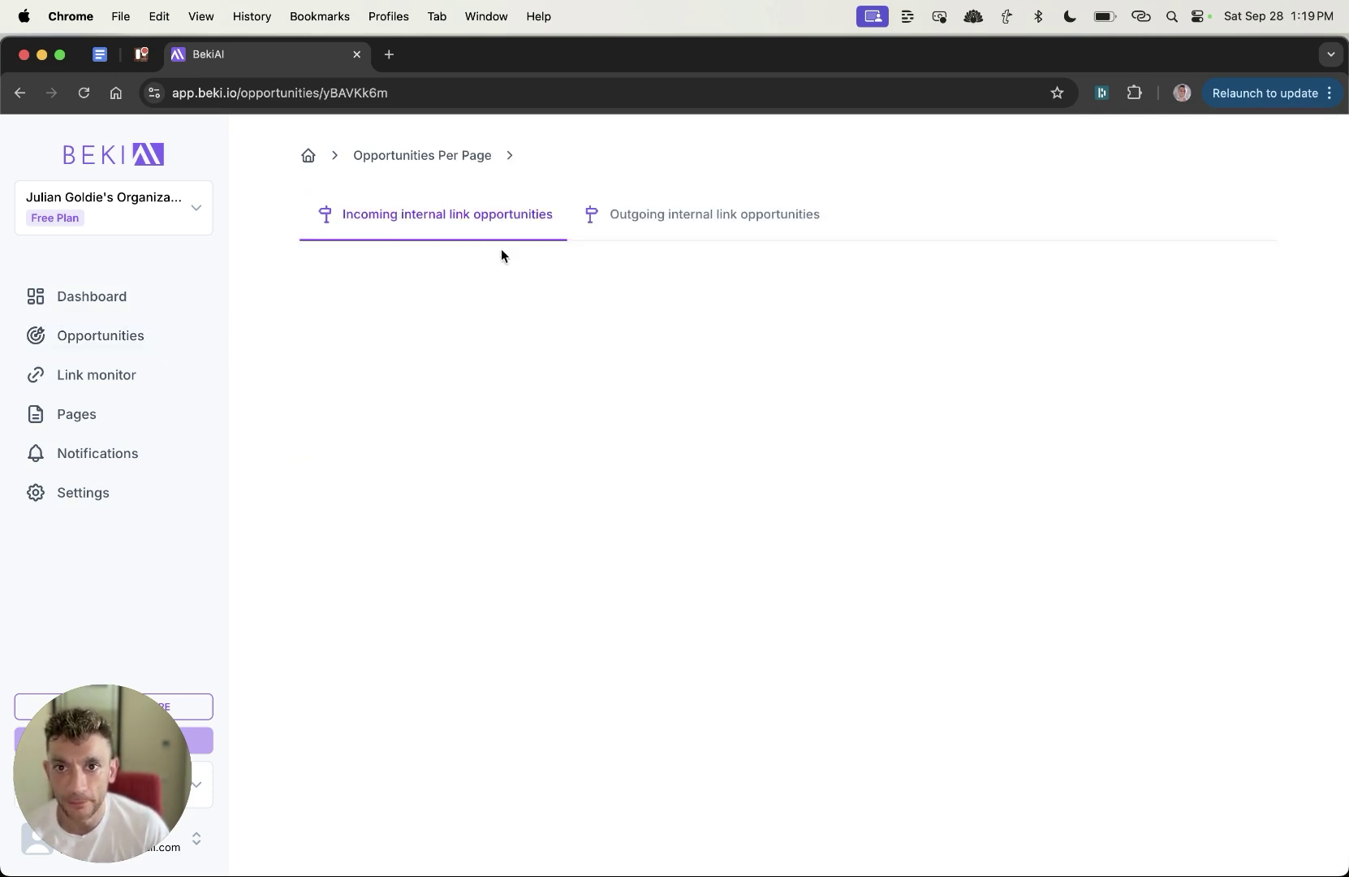
left_click(690, 214)
left_click(473, 203)
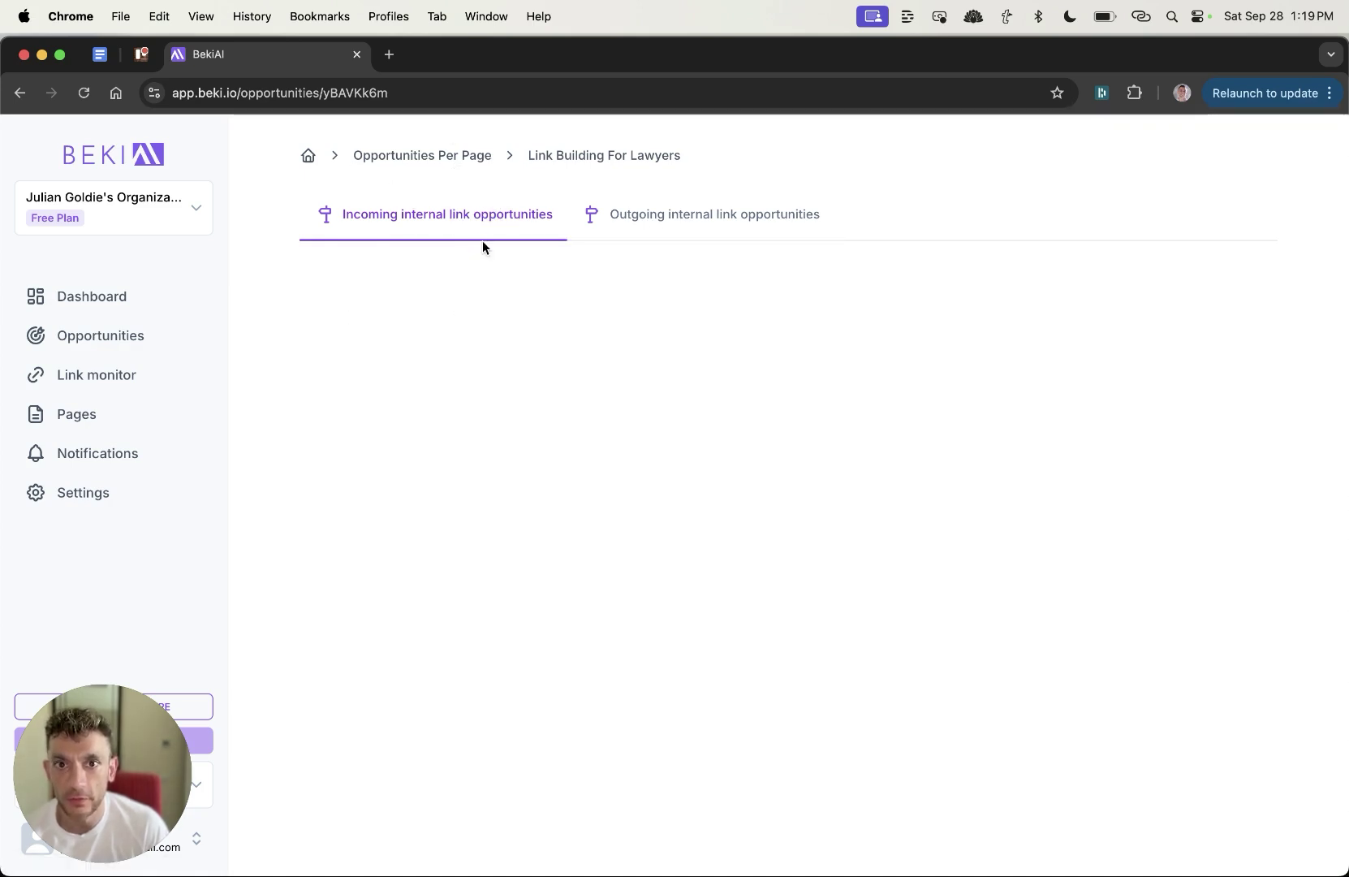
left_click_drag(271, 217, 564, 225)
left_click(641, 394)
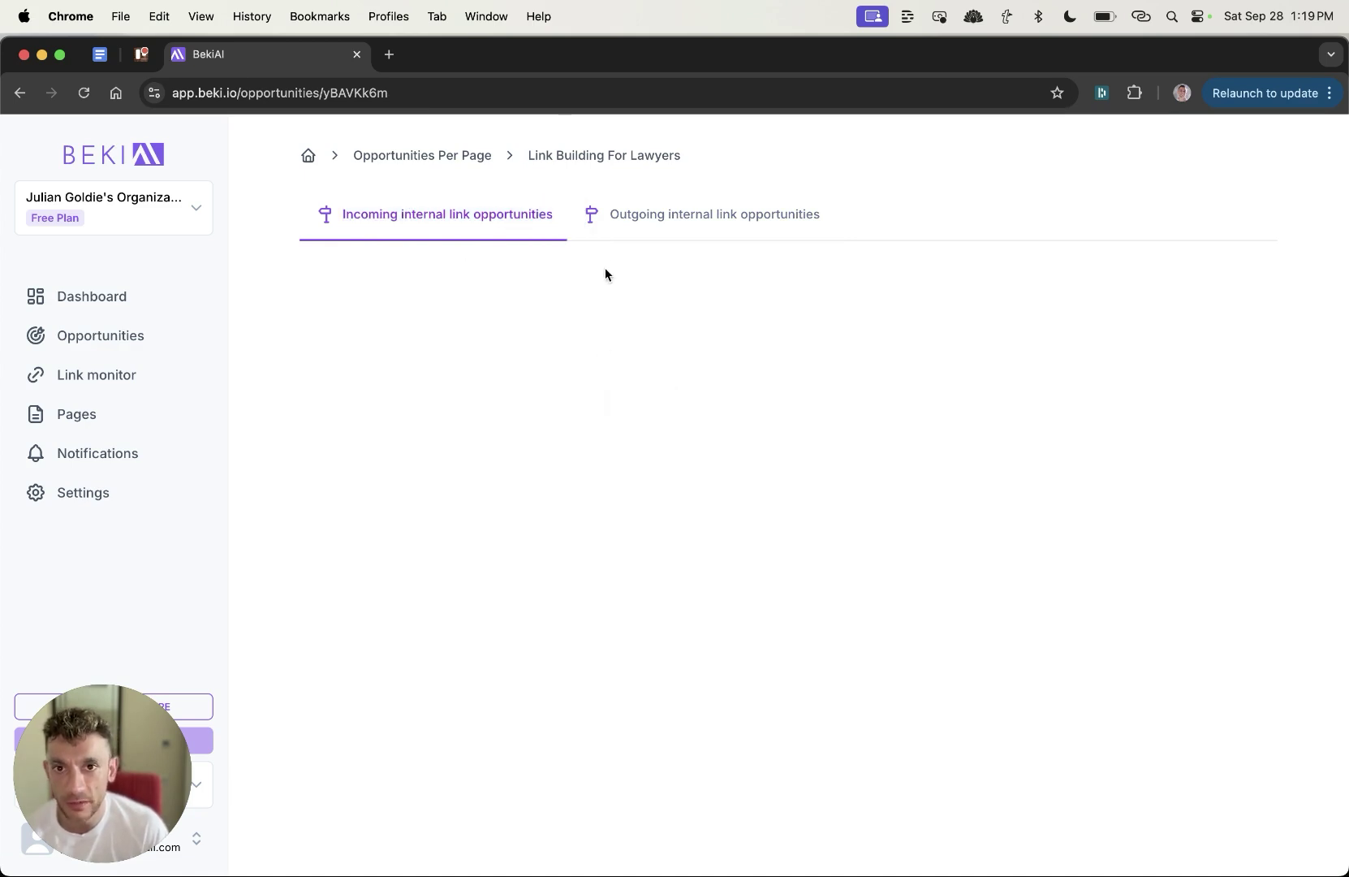
left_click(613, 224)
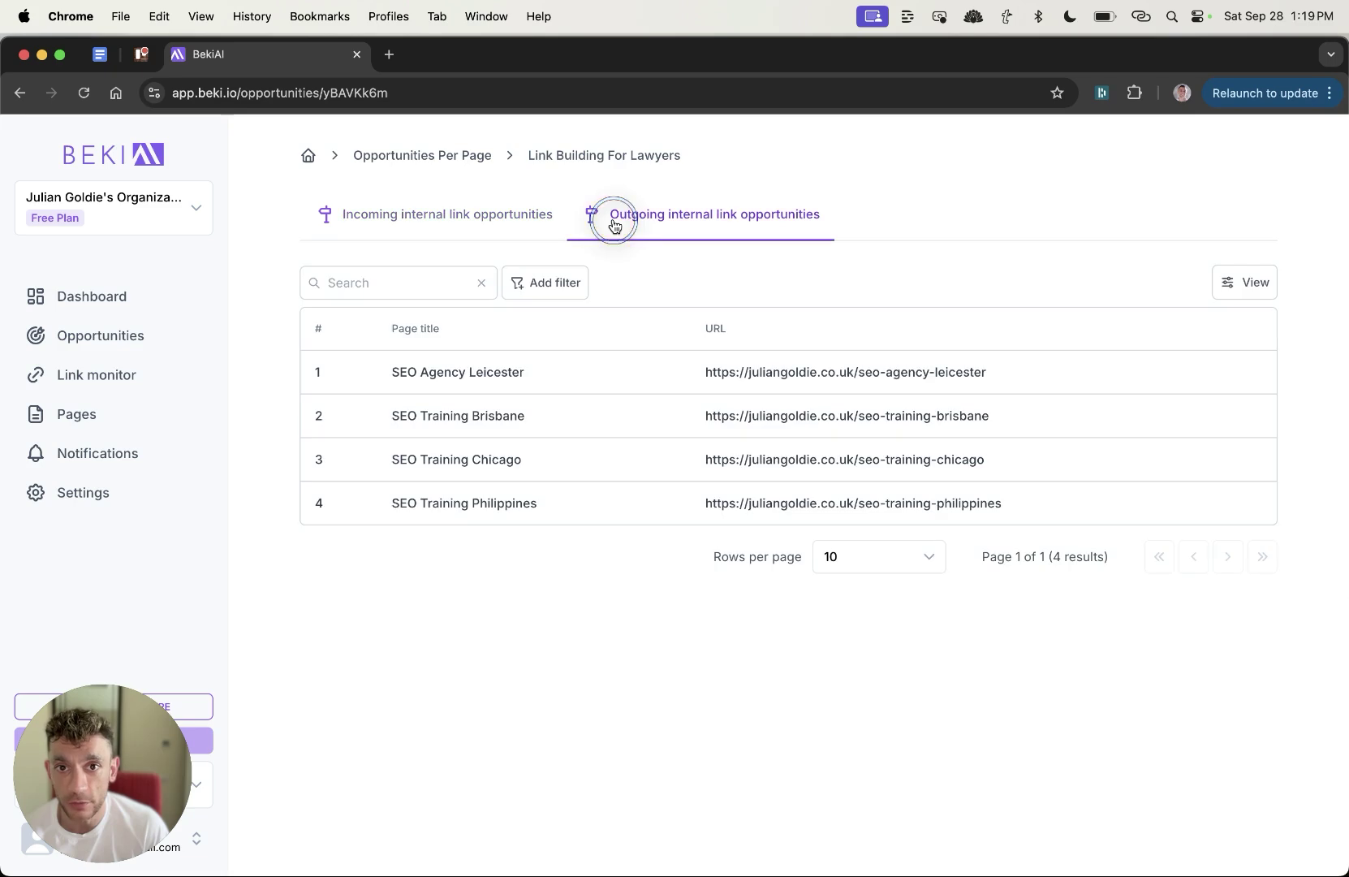
left_click(361, 220)
left_click(702, 213)
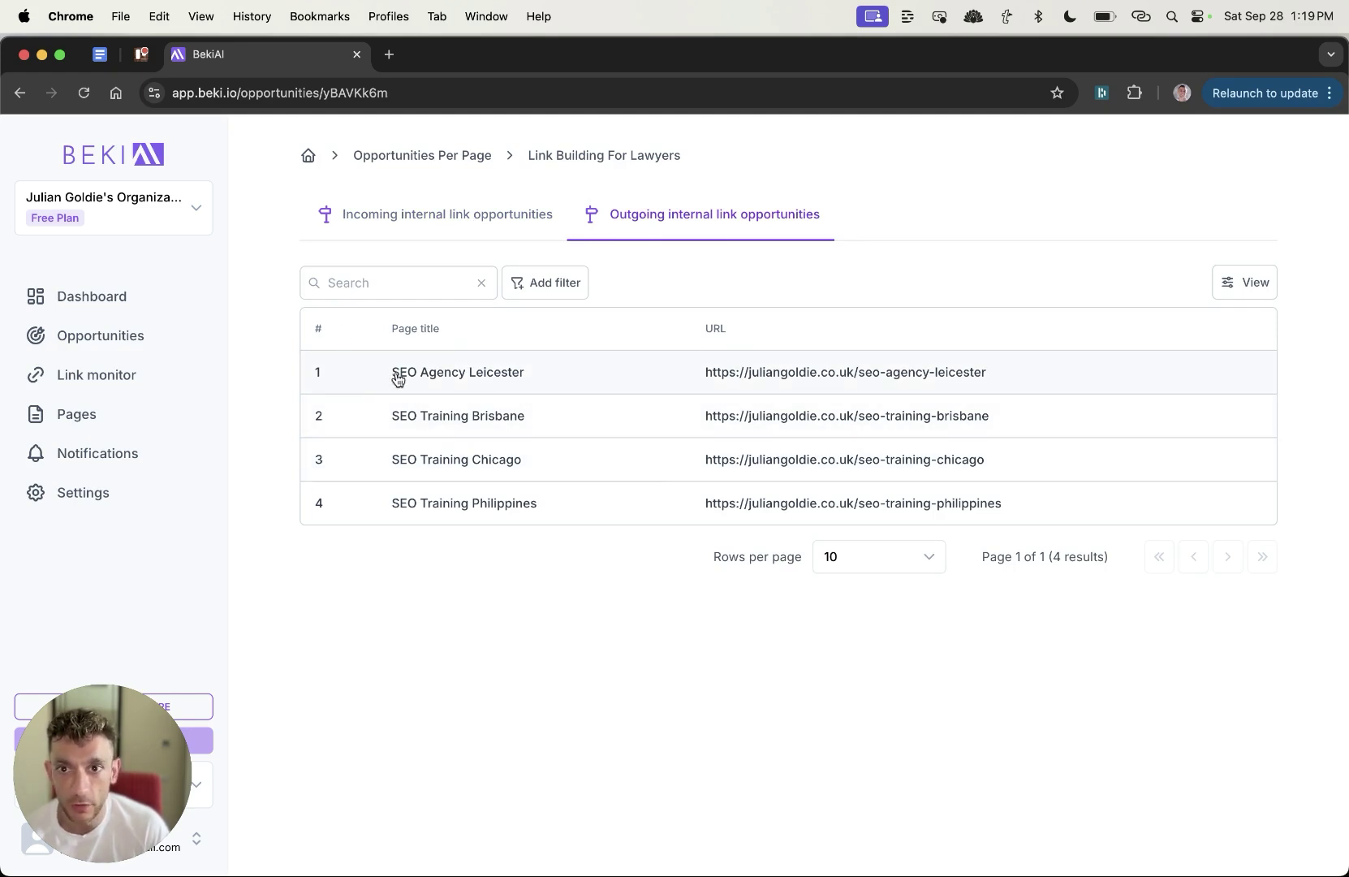
Step: Open the outgoing opportunity for SEO Agency Leicester and compare the original opening paragraph with the link suggestion
left_click(466, 379)
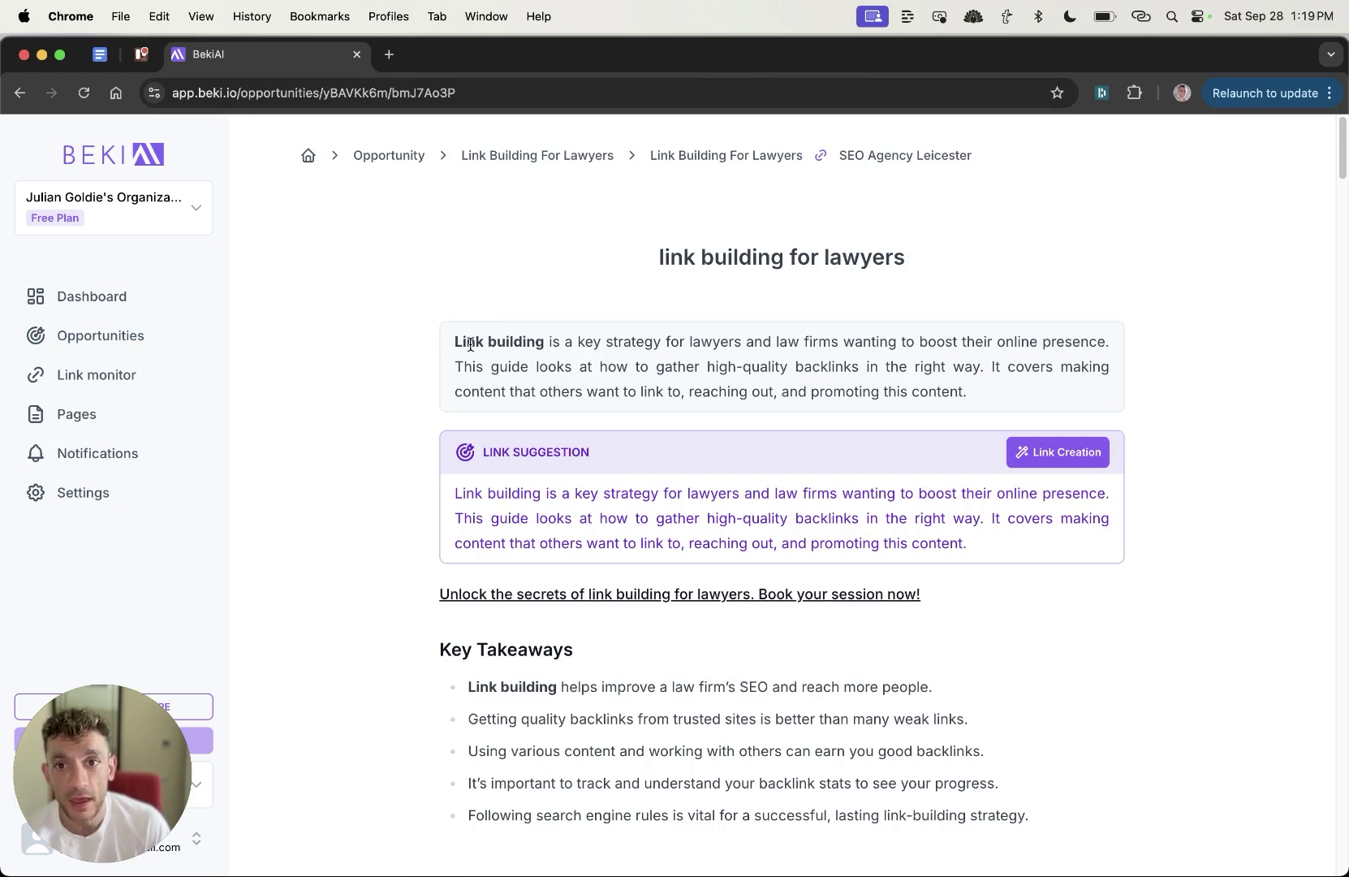
left_click_drag(451, 340, 970, 394)
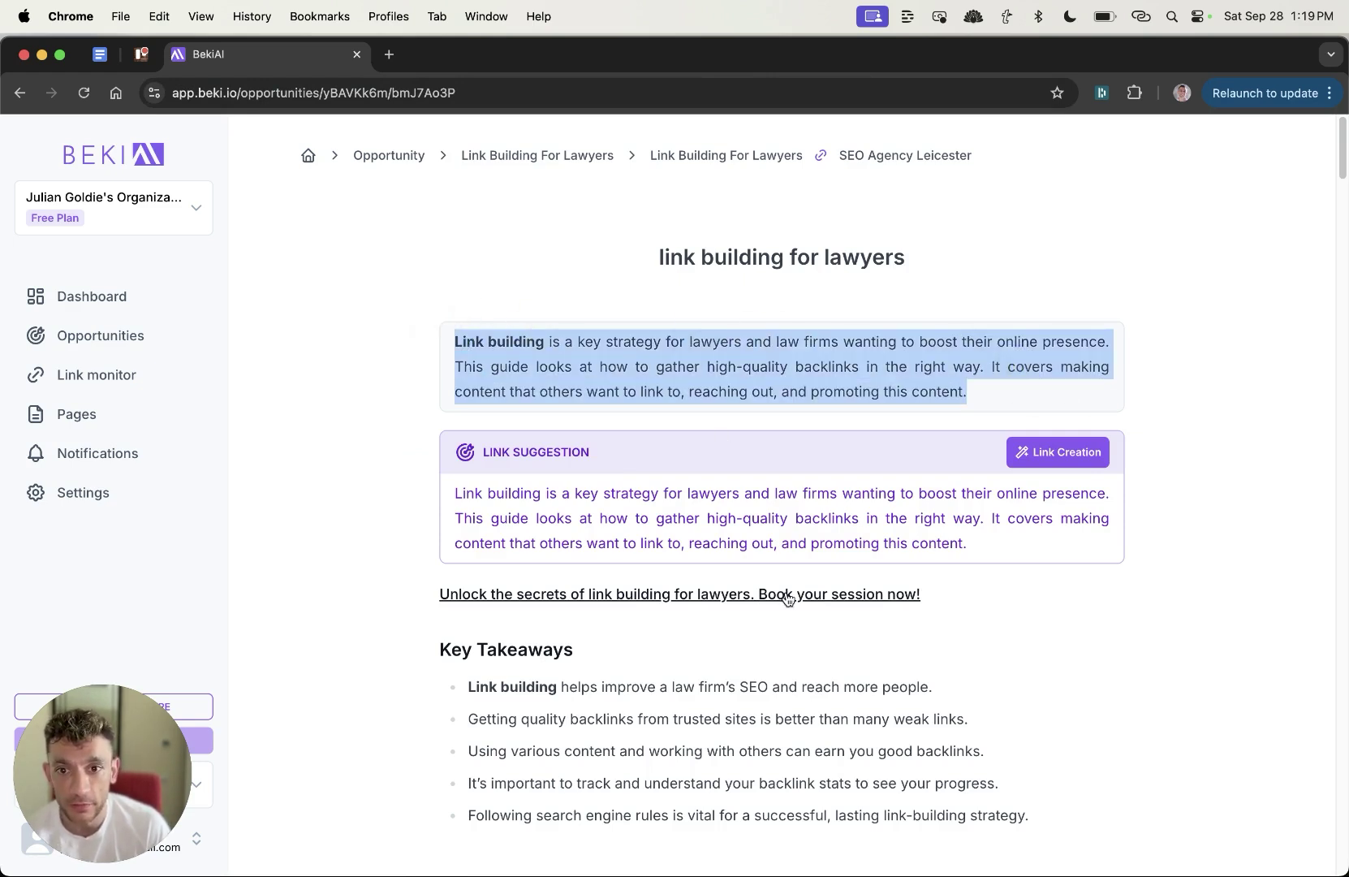
left_click(490, 485)
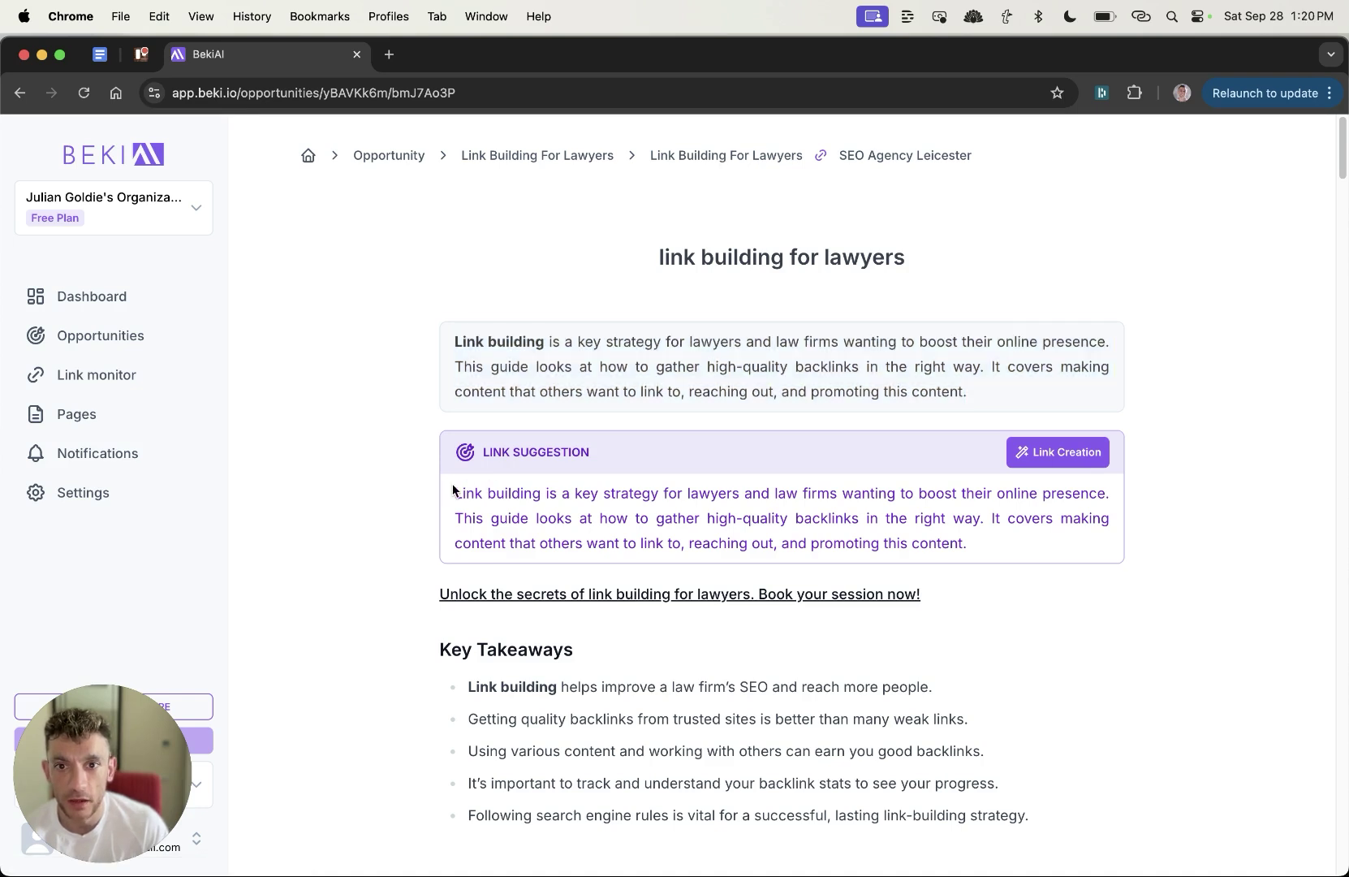
left_click_drag(452, 483, 928, 552)
left_click(933, 558)
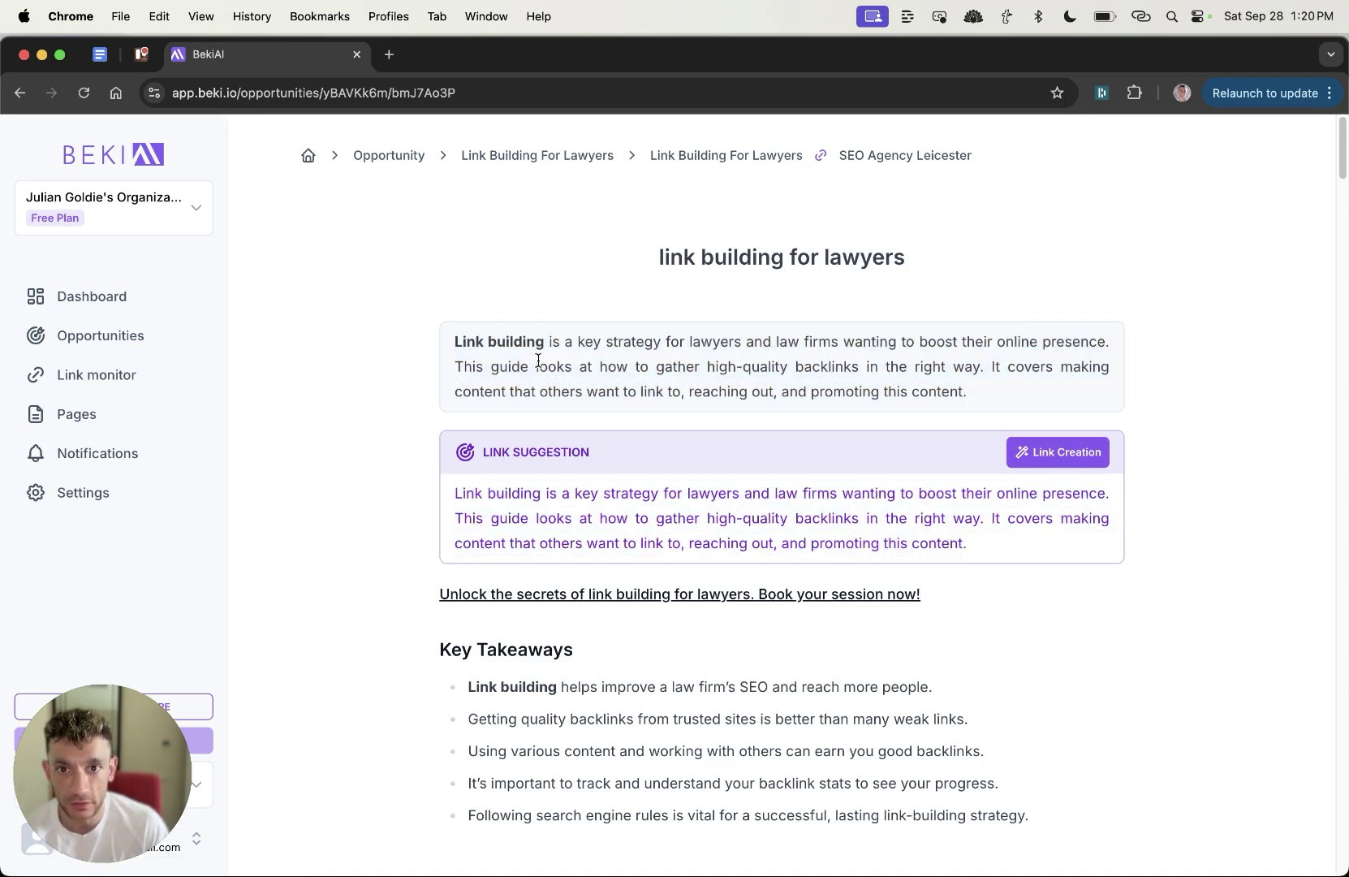
Step: Start link creation for the first link suggestion and view the Partial Match Anchor and Contextual Anchor options
left_click(1056, 451)
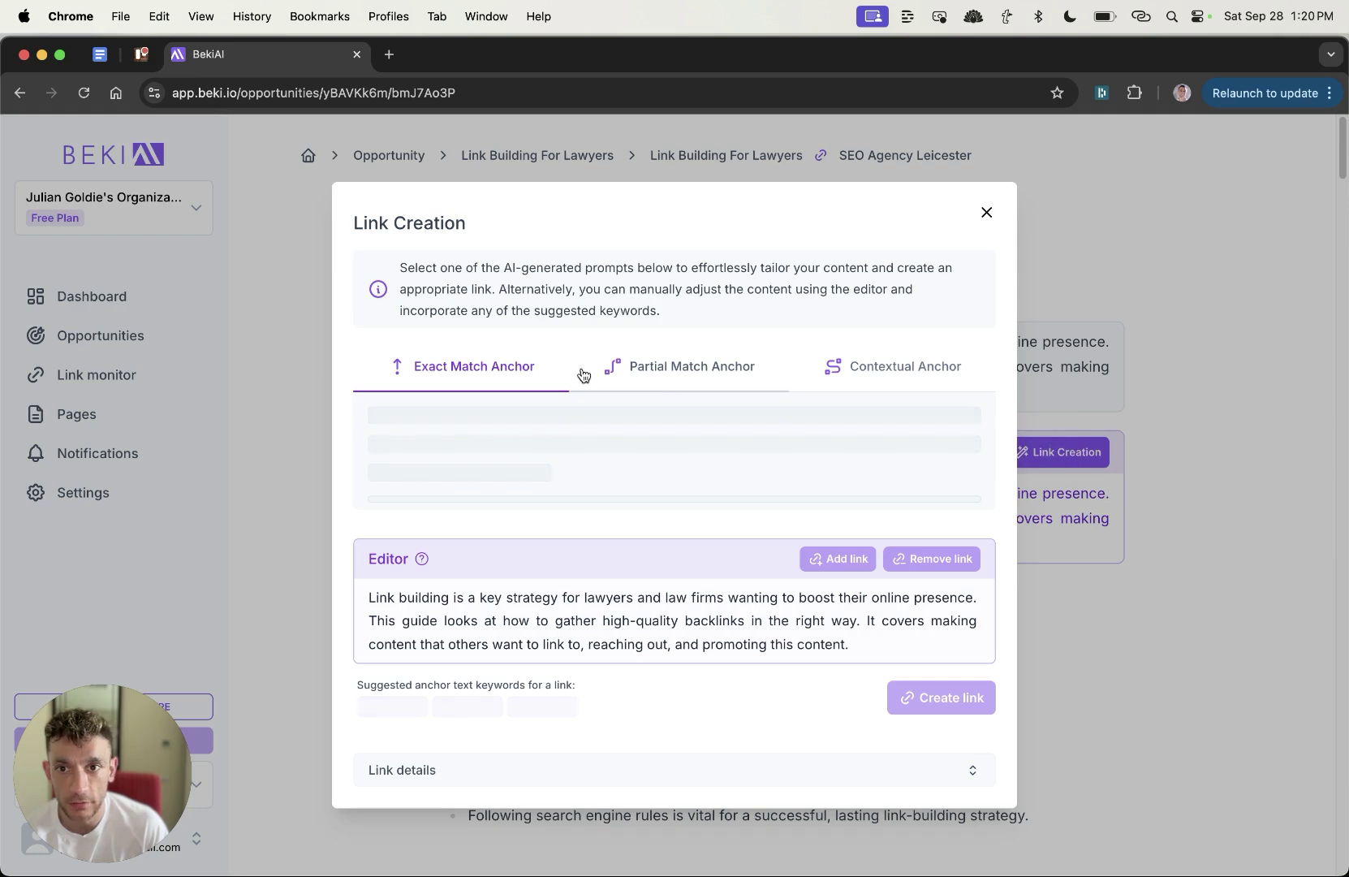
left_click(698, 365)
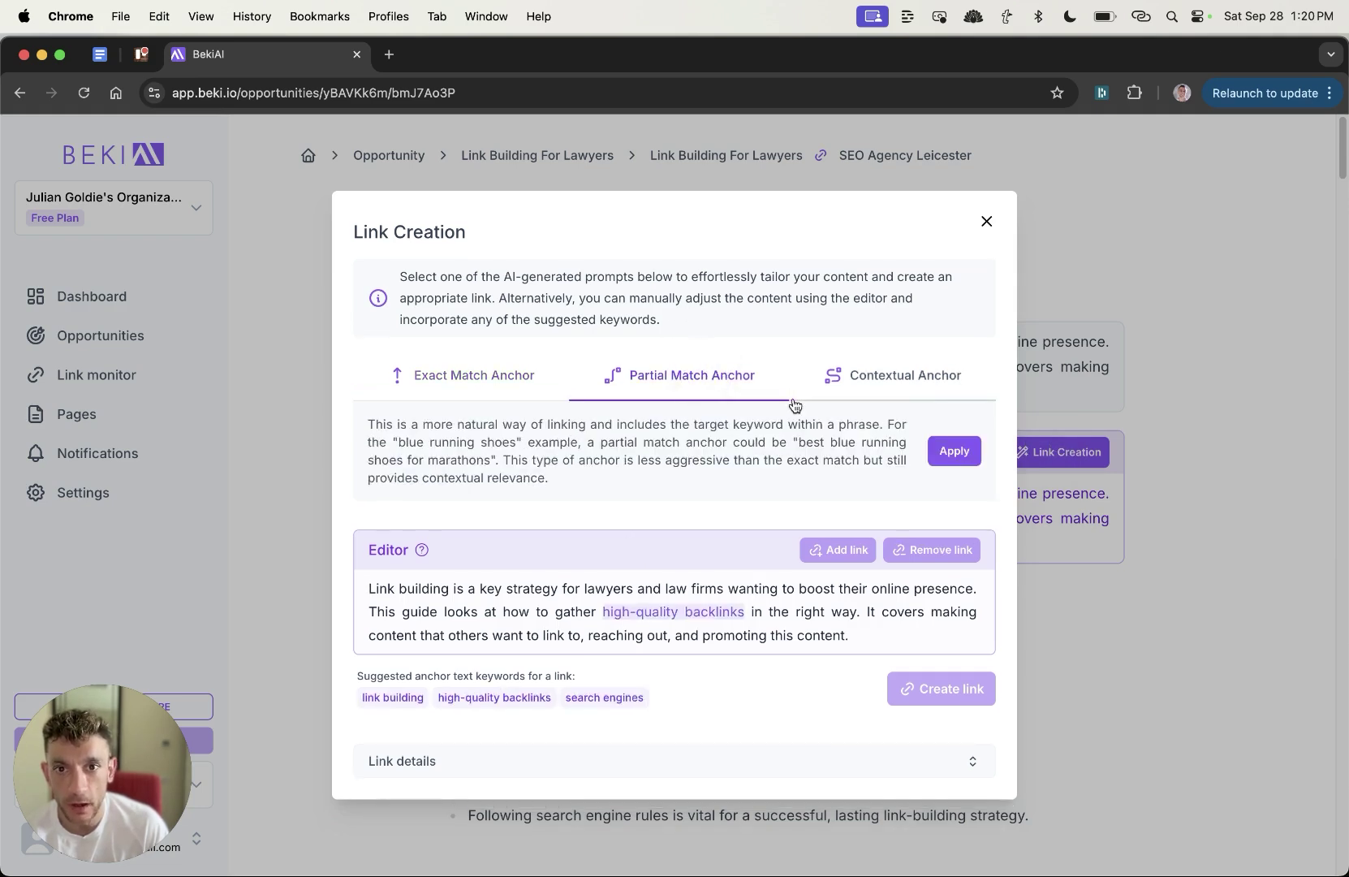
left_click(889, 375)
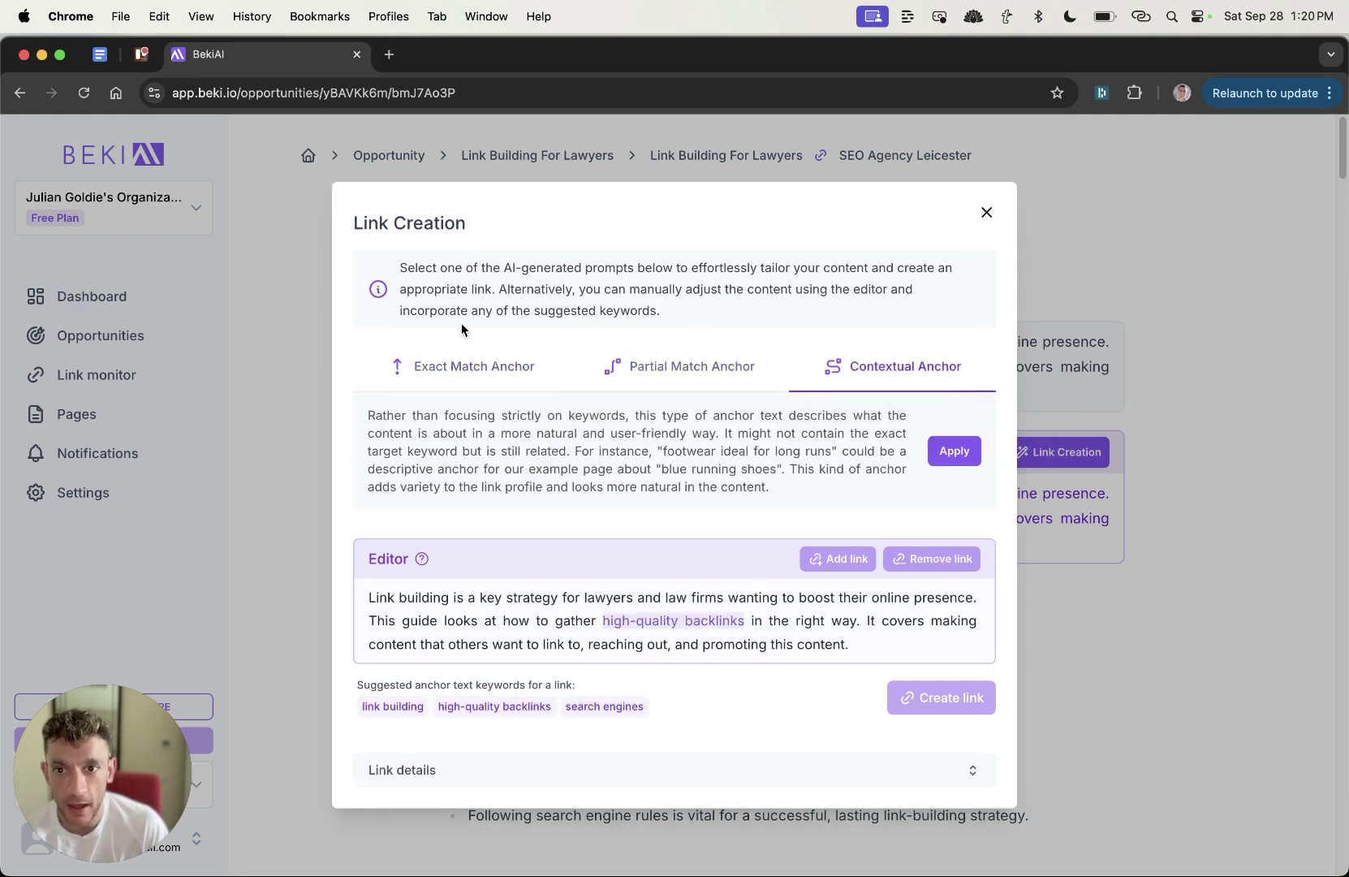
Step: Show the Exact Match Anchor option and expand the link details to review the target page's URL and title
left_click(450, 351)
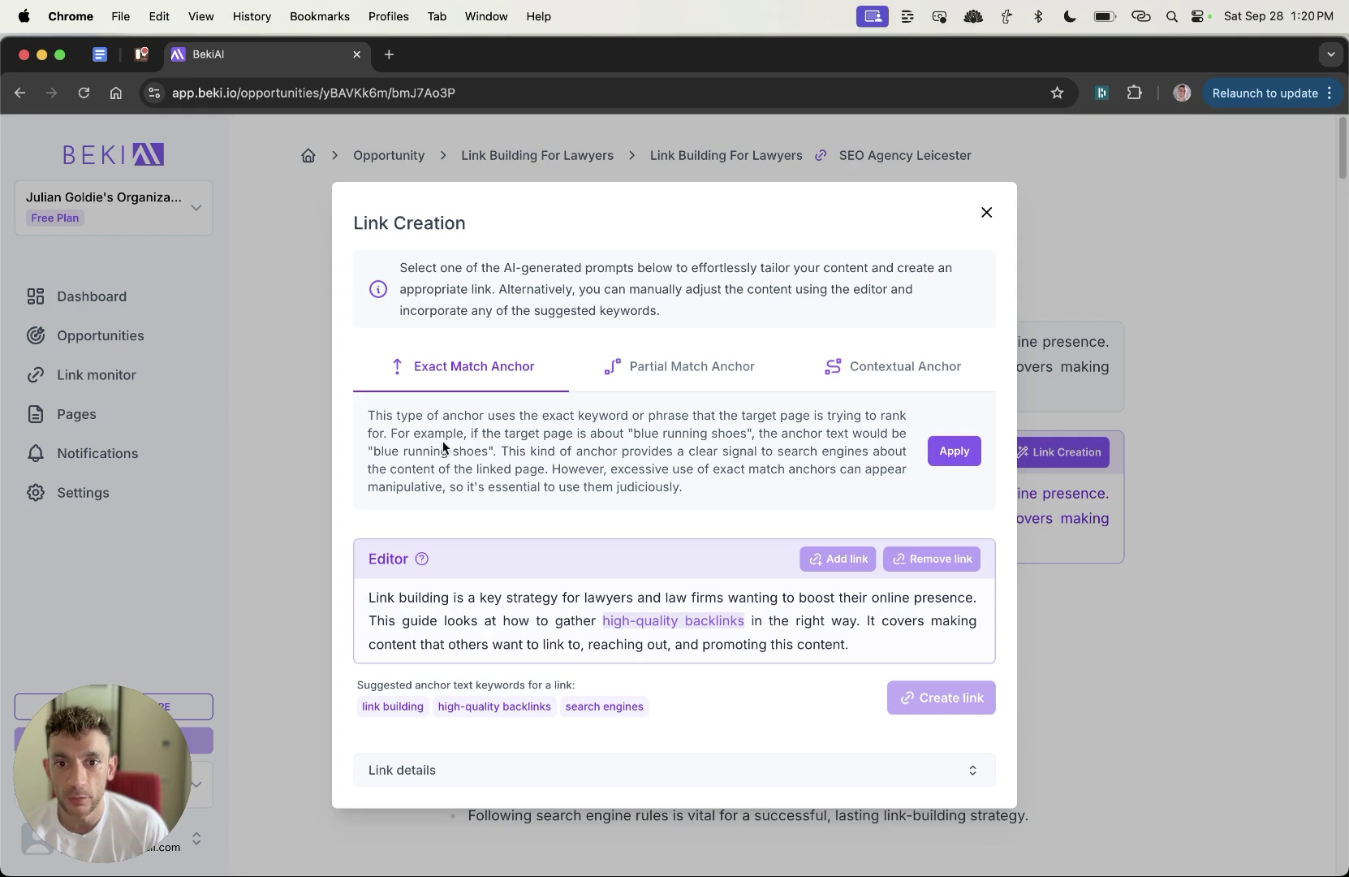
left_click(568, 770)
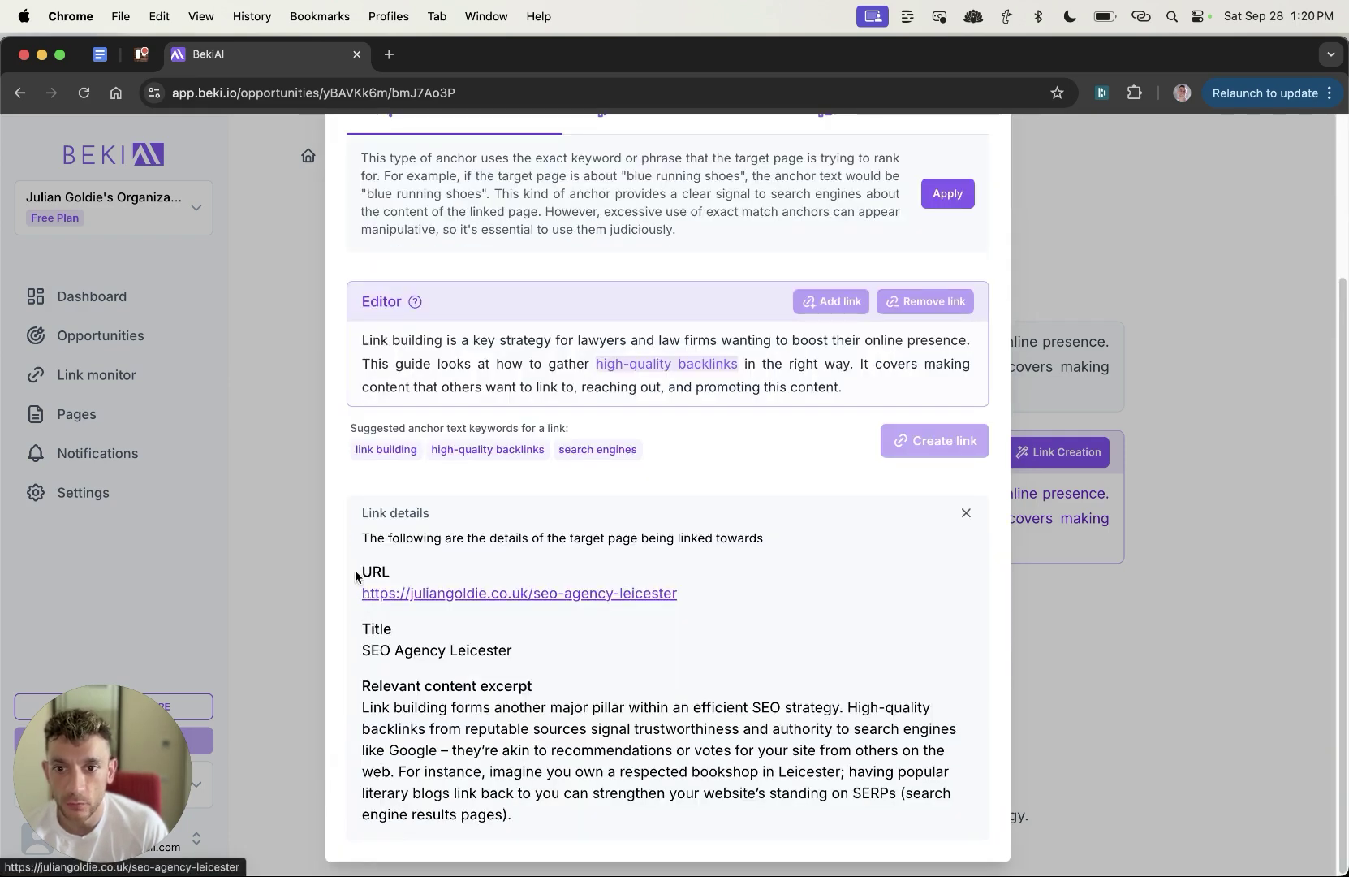
left_click_drag(357, 572, 777, 597)
left_click(772, 598)
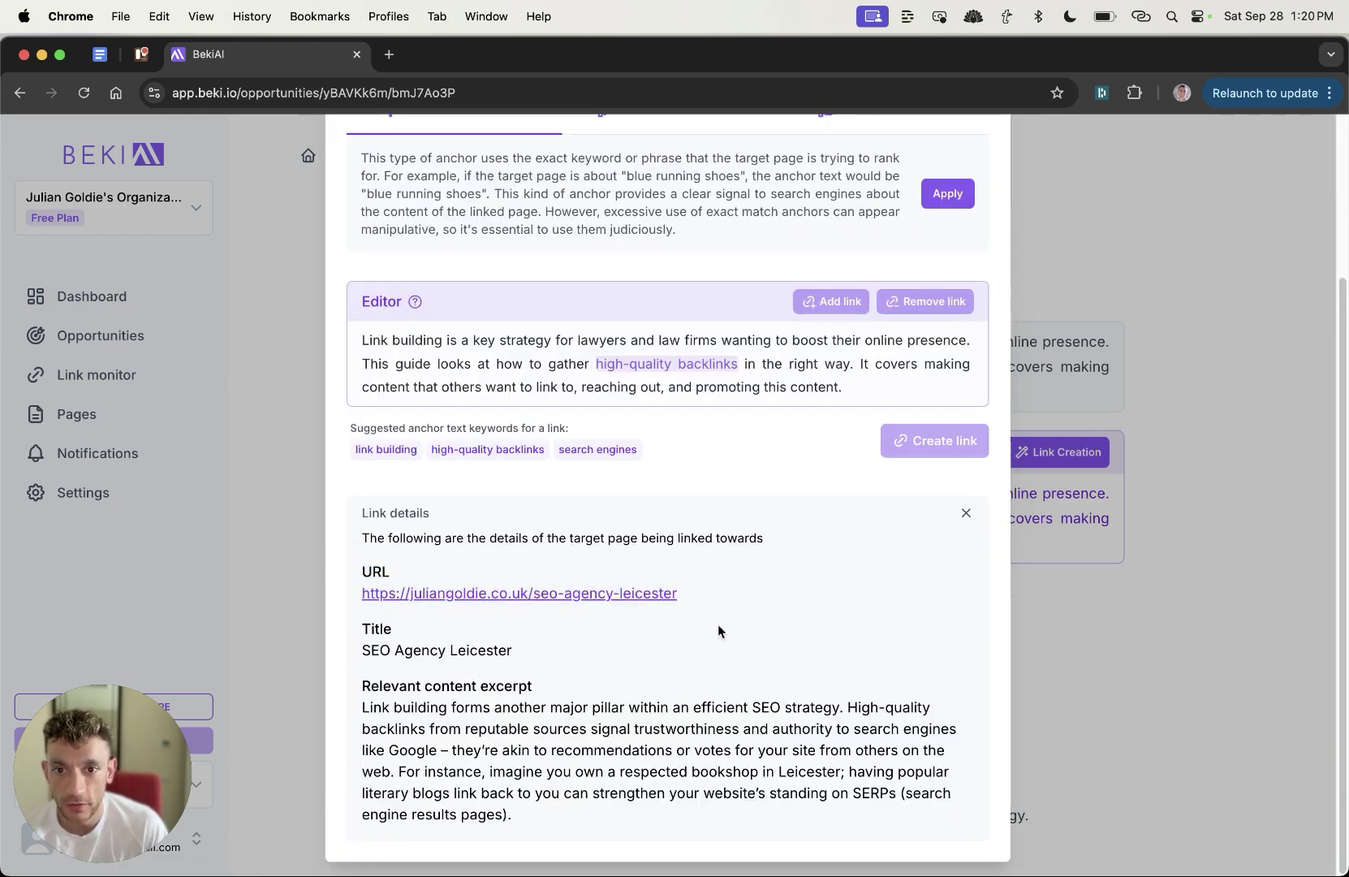
left_click_drag(356, 647, 580, 651)
scroll(580, 651, "up", 5)
left_click(723, 586)
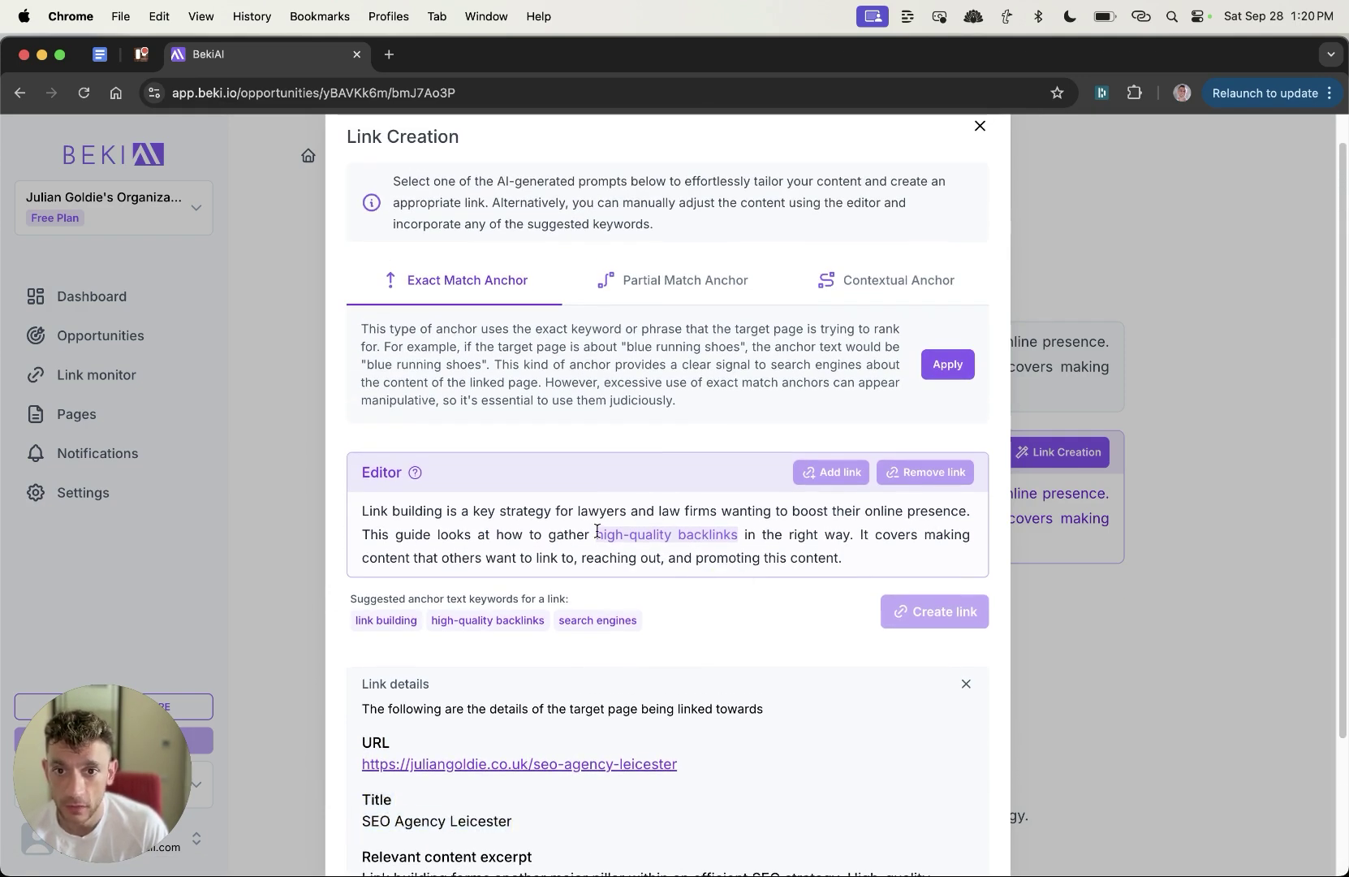
Step: Examine the "high-quality backlinks" phrase in the editor and compare the Exact Match, Partial Match and Contextual Anchor descriptions
left_click_drag(597, 535, 731, 533)
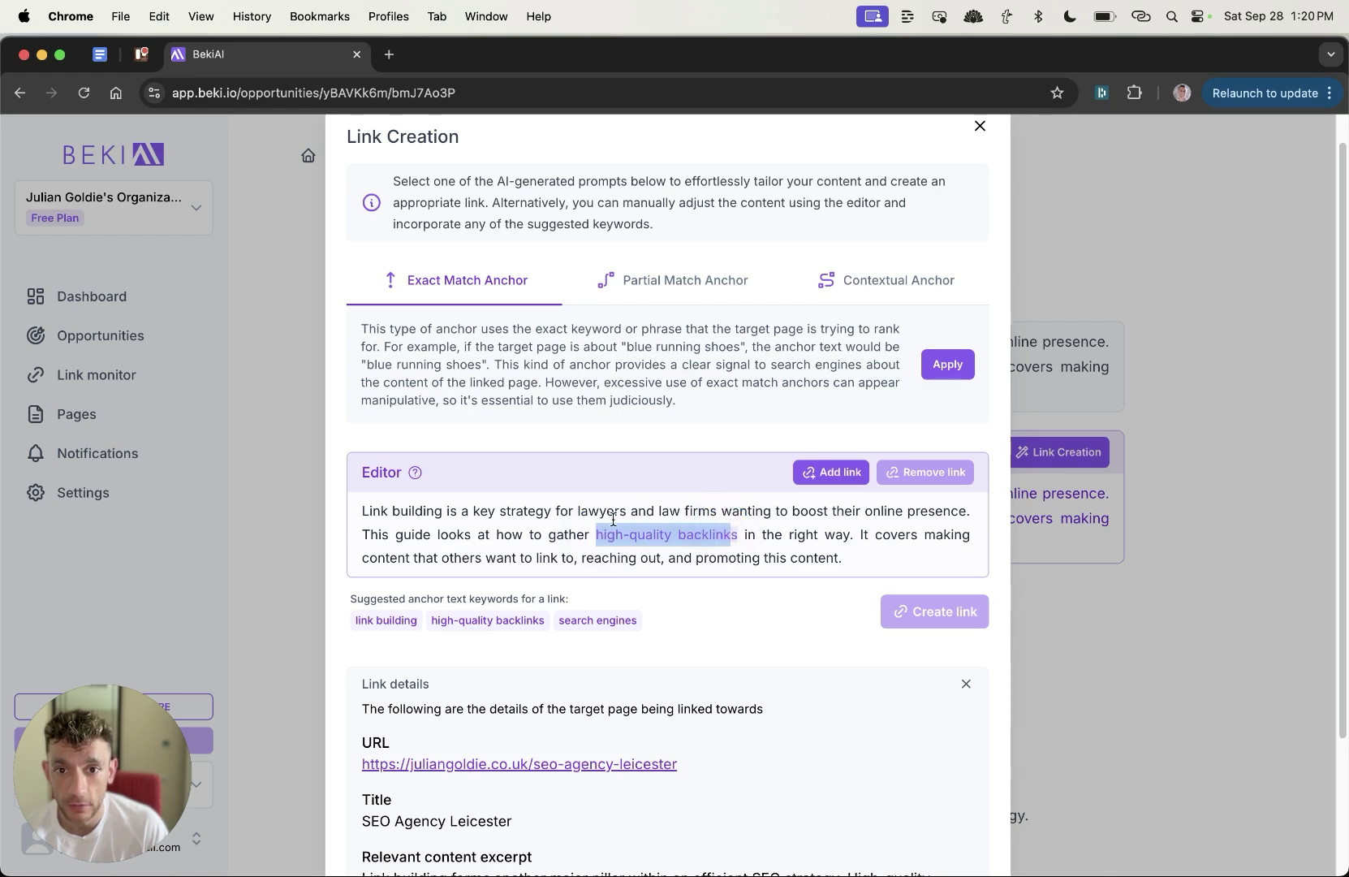
scroll(673, 528, "up", 1)
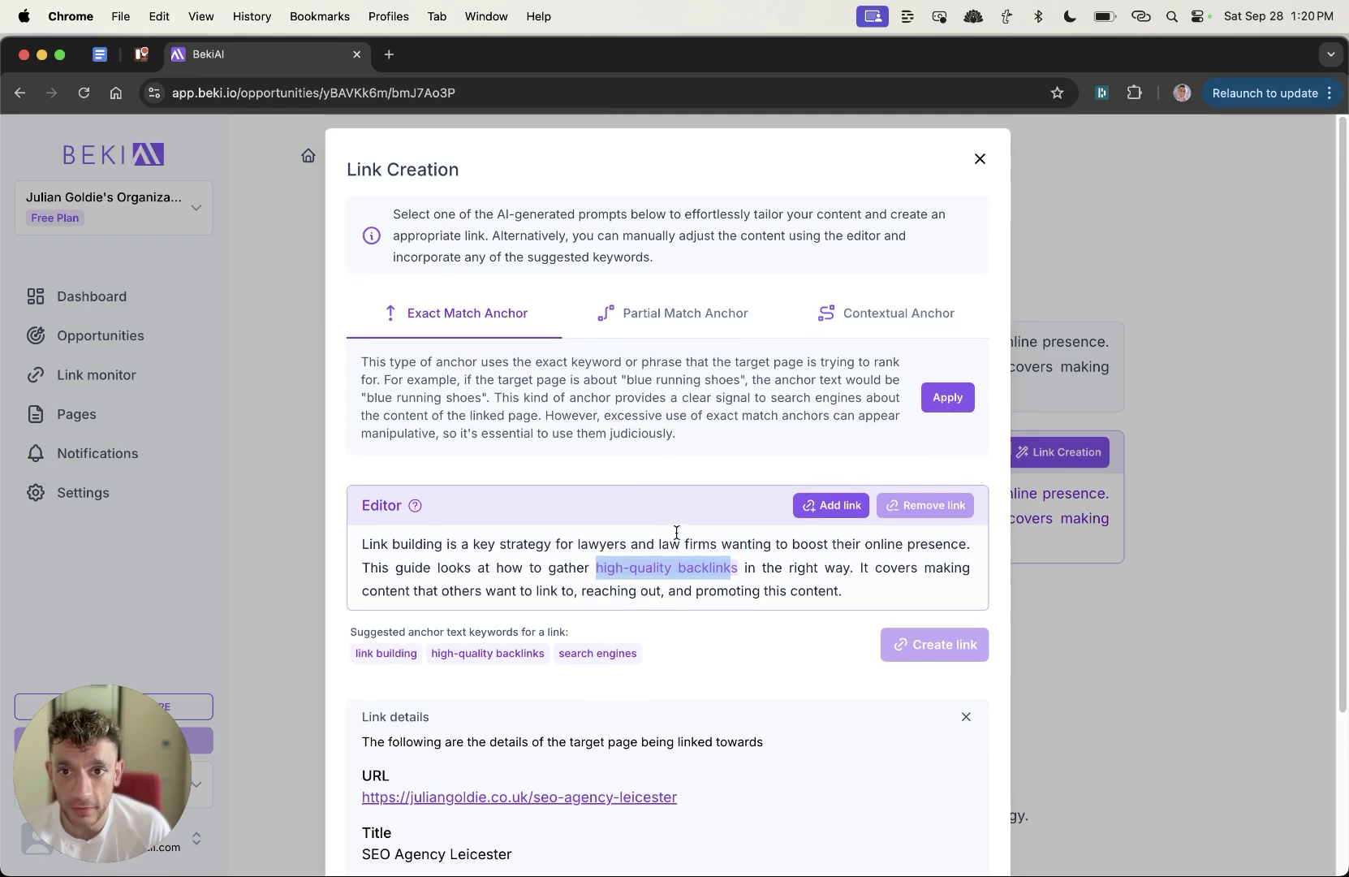
left_click(387, 271)
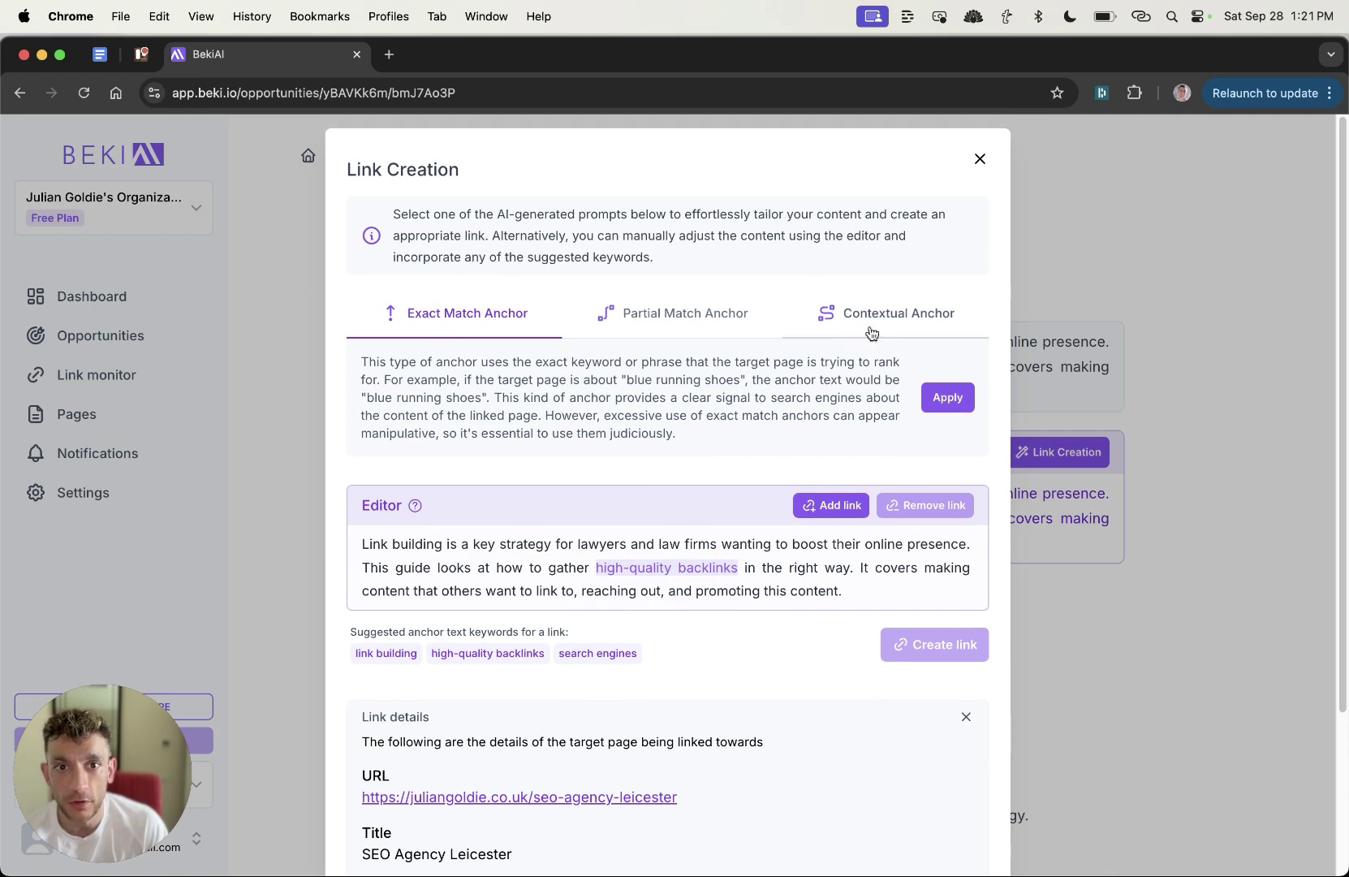
left_click(692, 325)
left_click(852, 323)
left_click(418, 313)
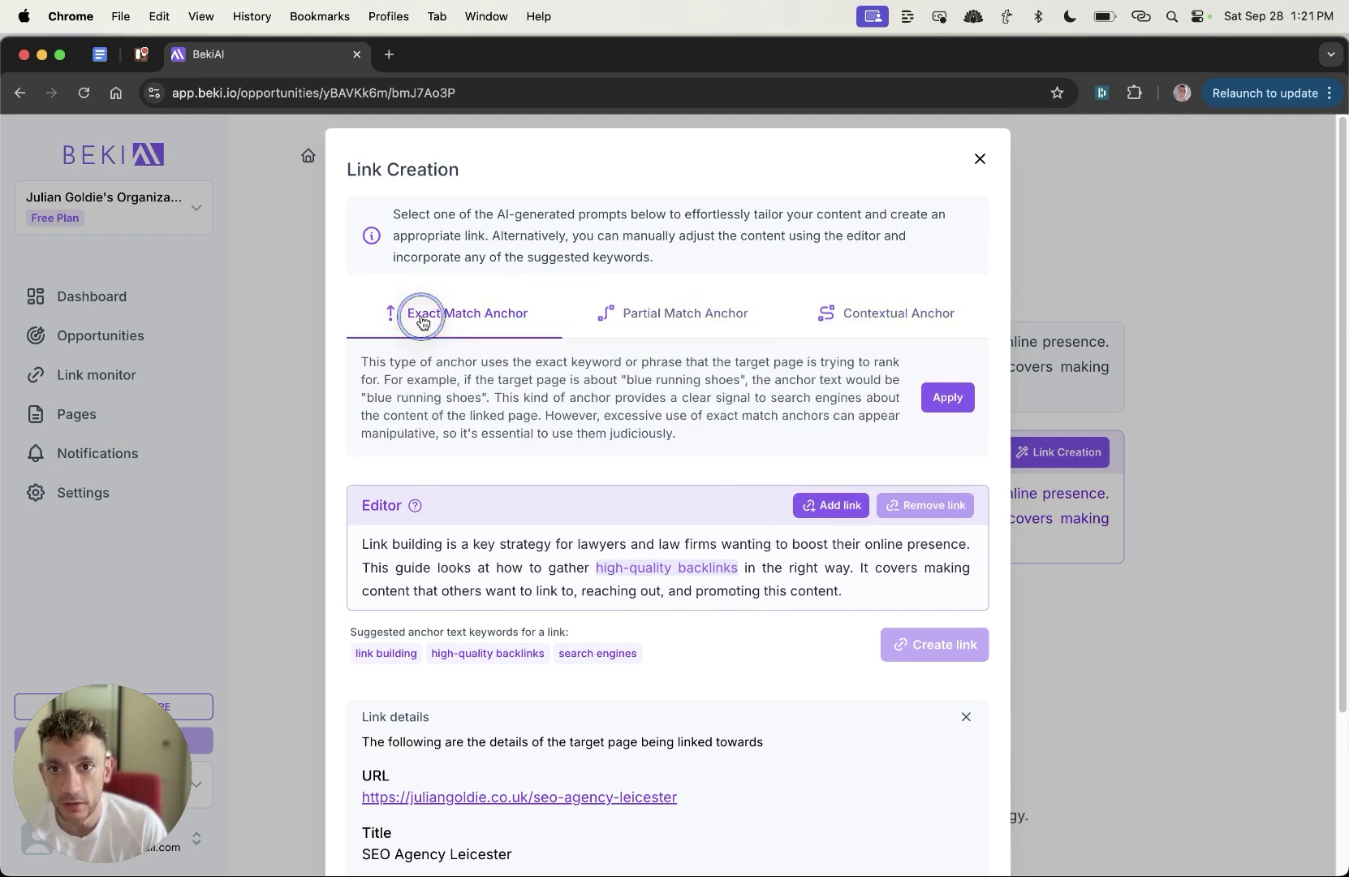
left_click(625, 315)
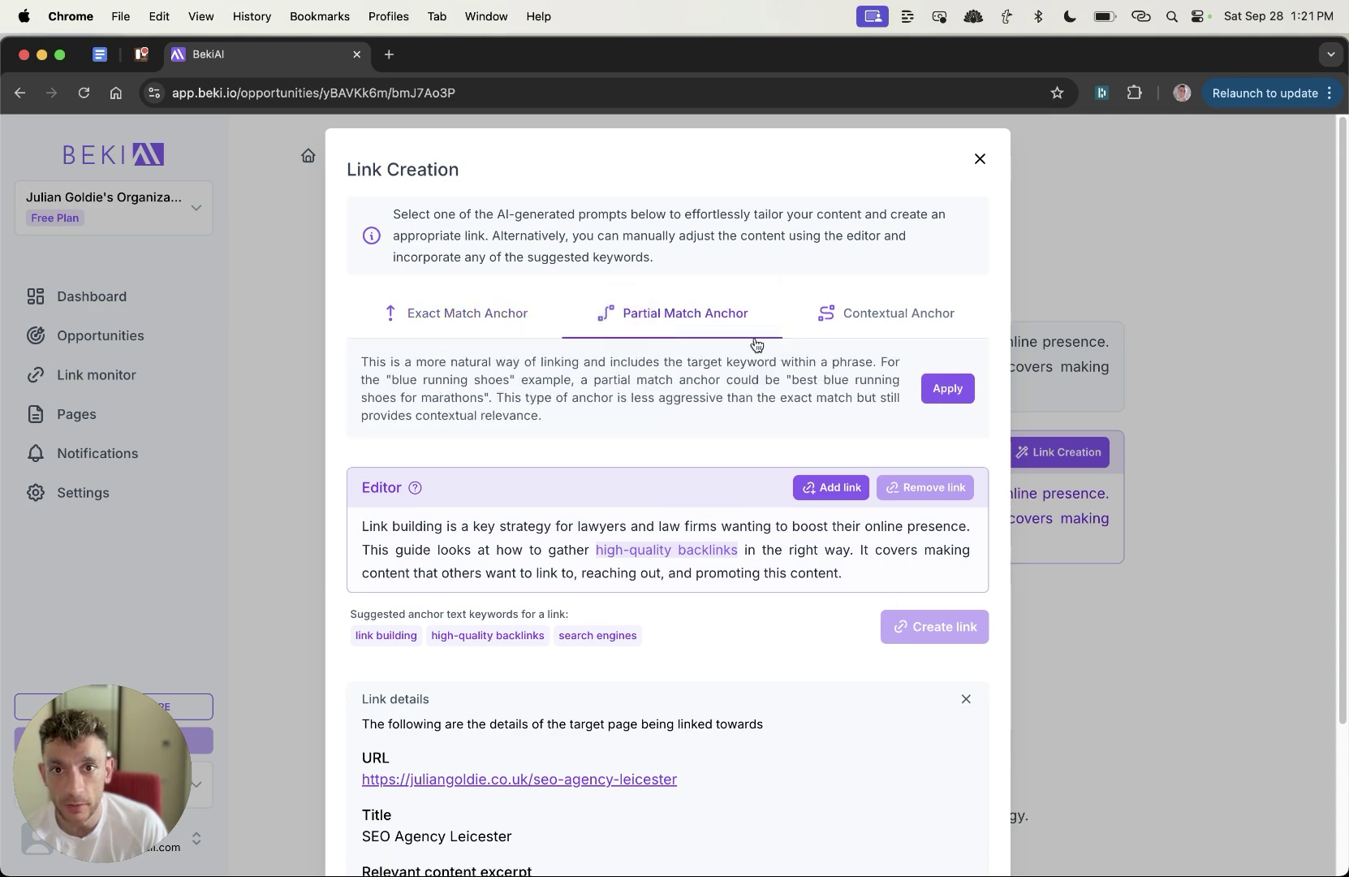
left_click(938, 317)
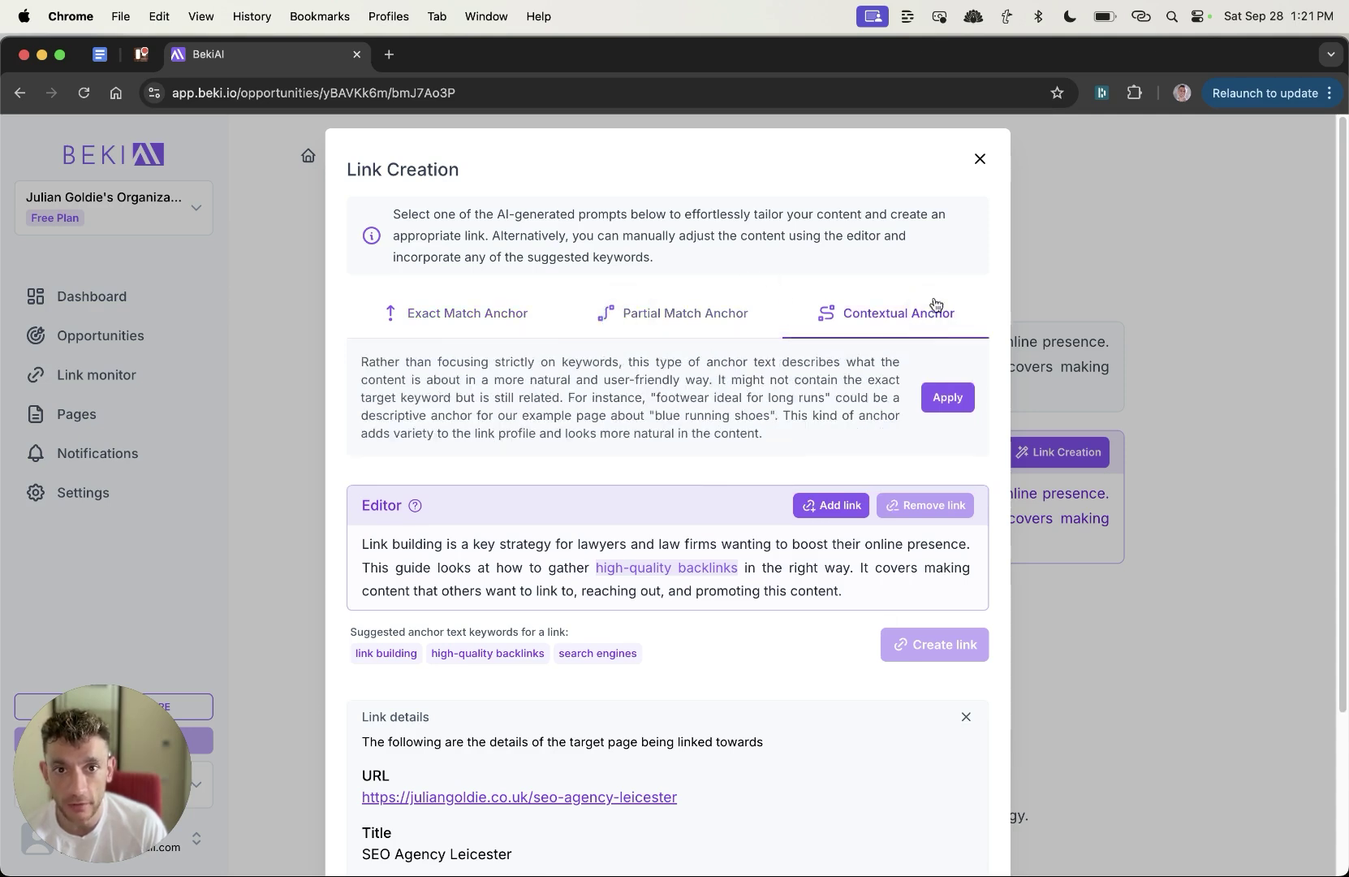
Step: Apply the Contextual Anchor prompt and check where the SERPs link in the generated paragraph leads
left_click(950, 393)
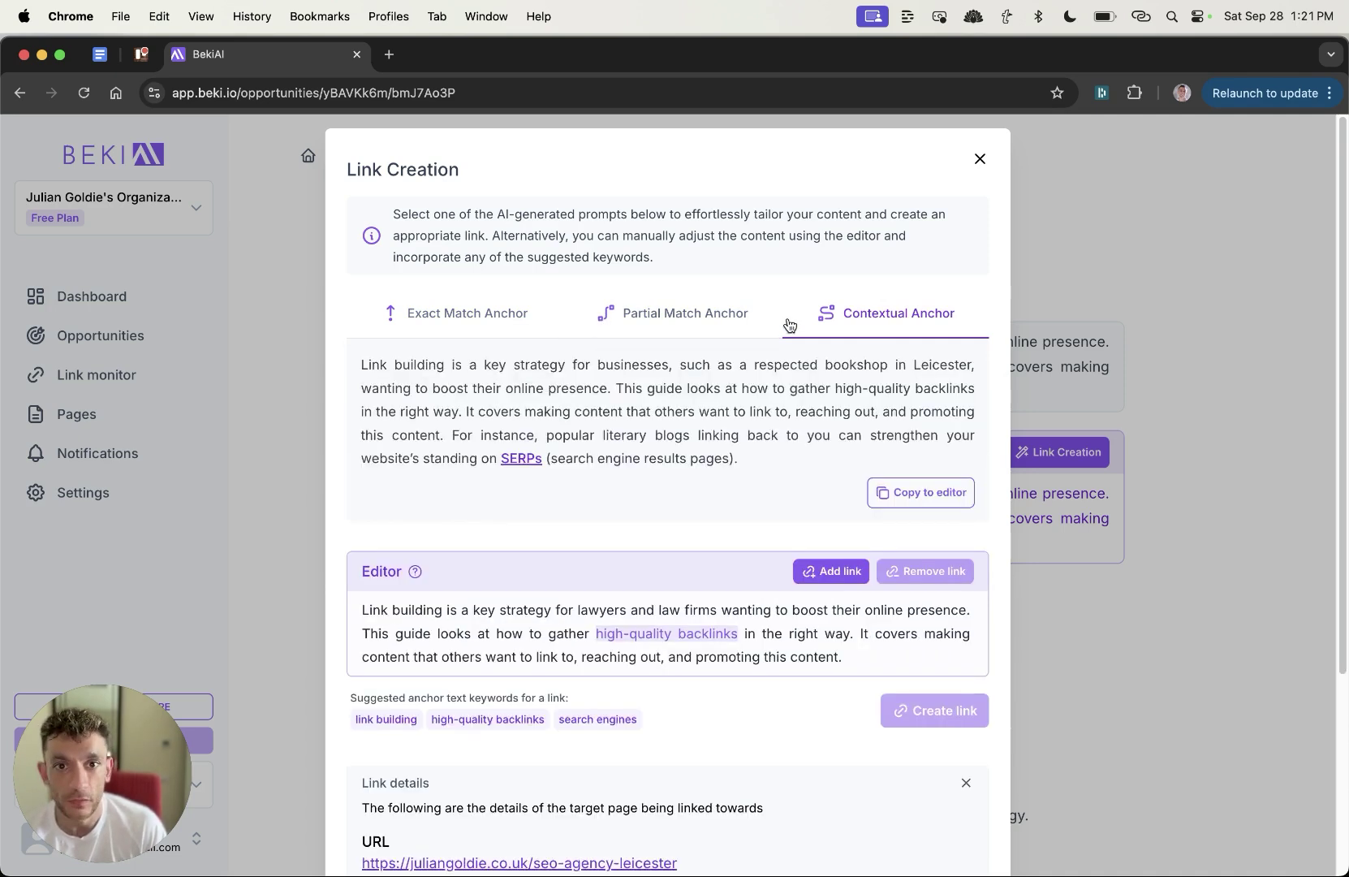
left_click(524, 460, "super")
left_click(513, 55)
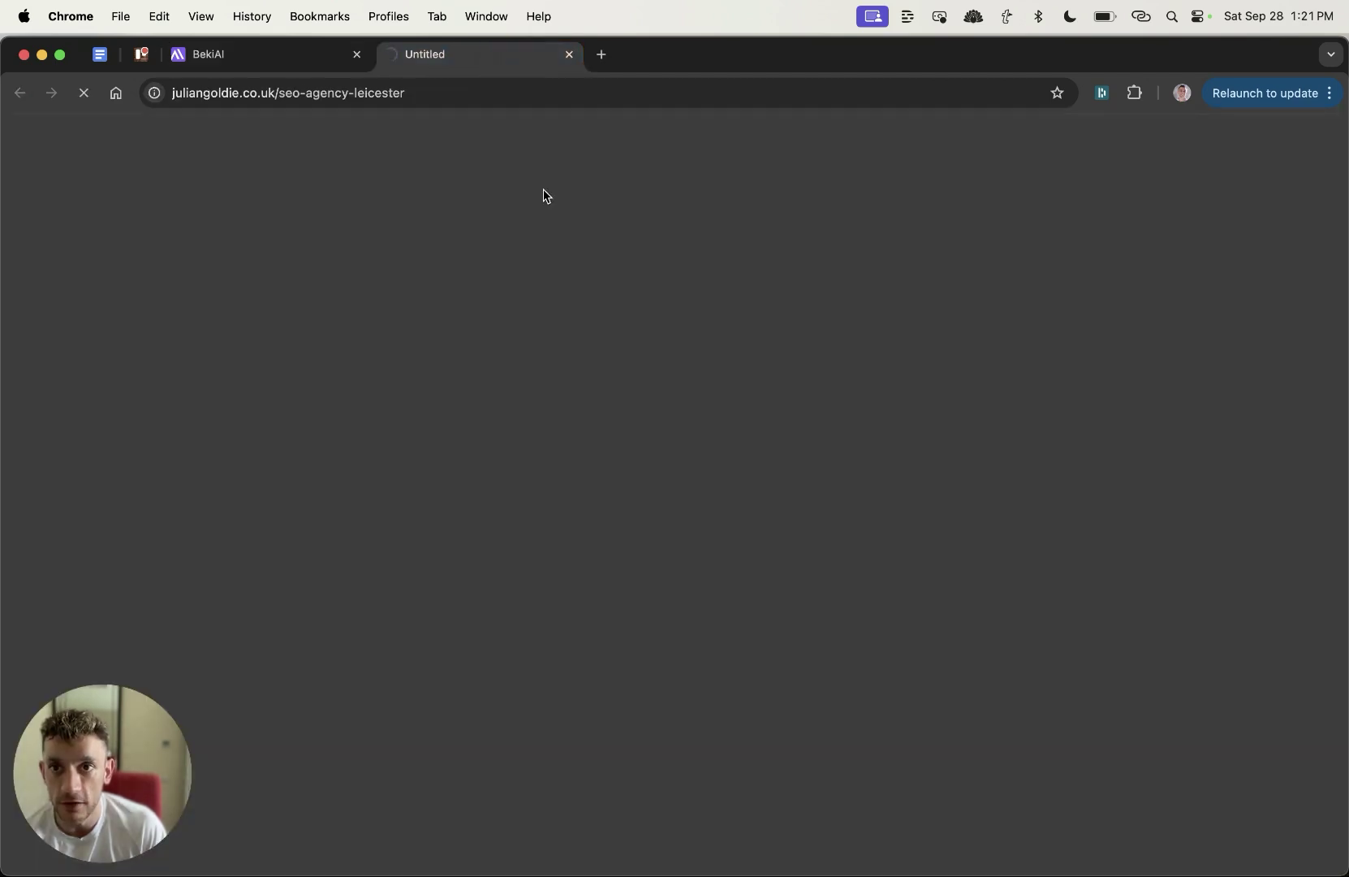
key("super+w")
Step: Apply the Partial Match Anchor prompt and recheck the page behind the Contextual Anchor's SERPs link
left_click(686, 315)
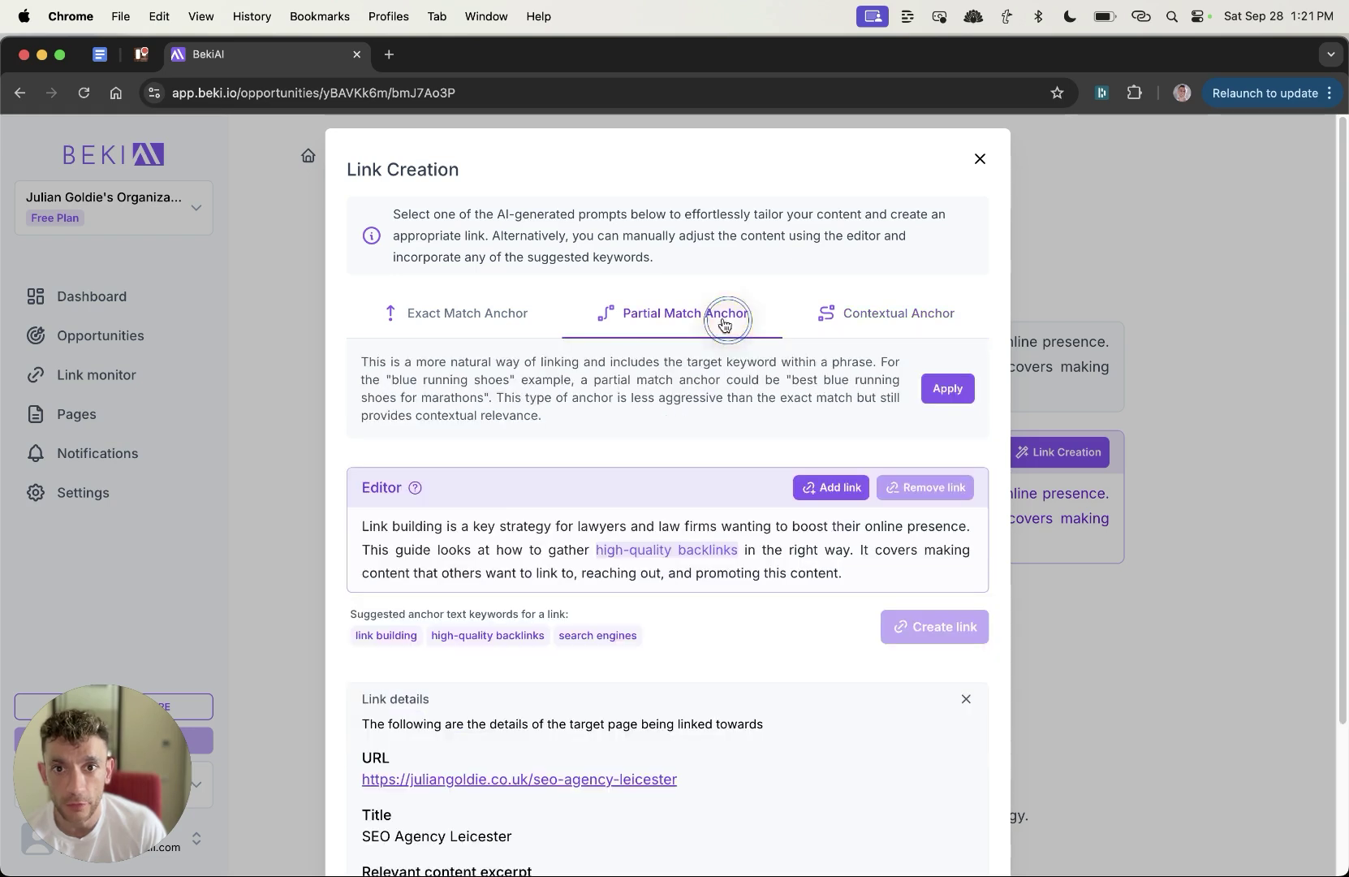
left_click(947, 388)
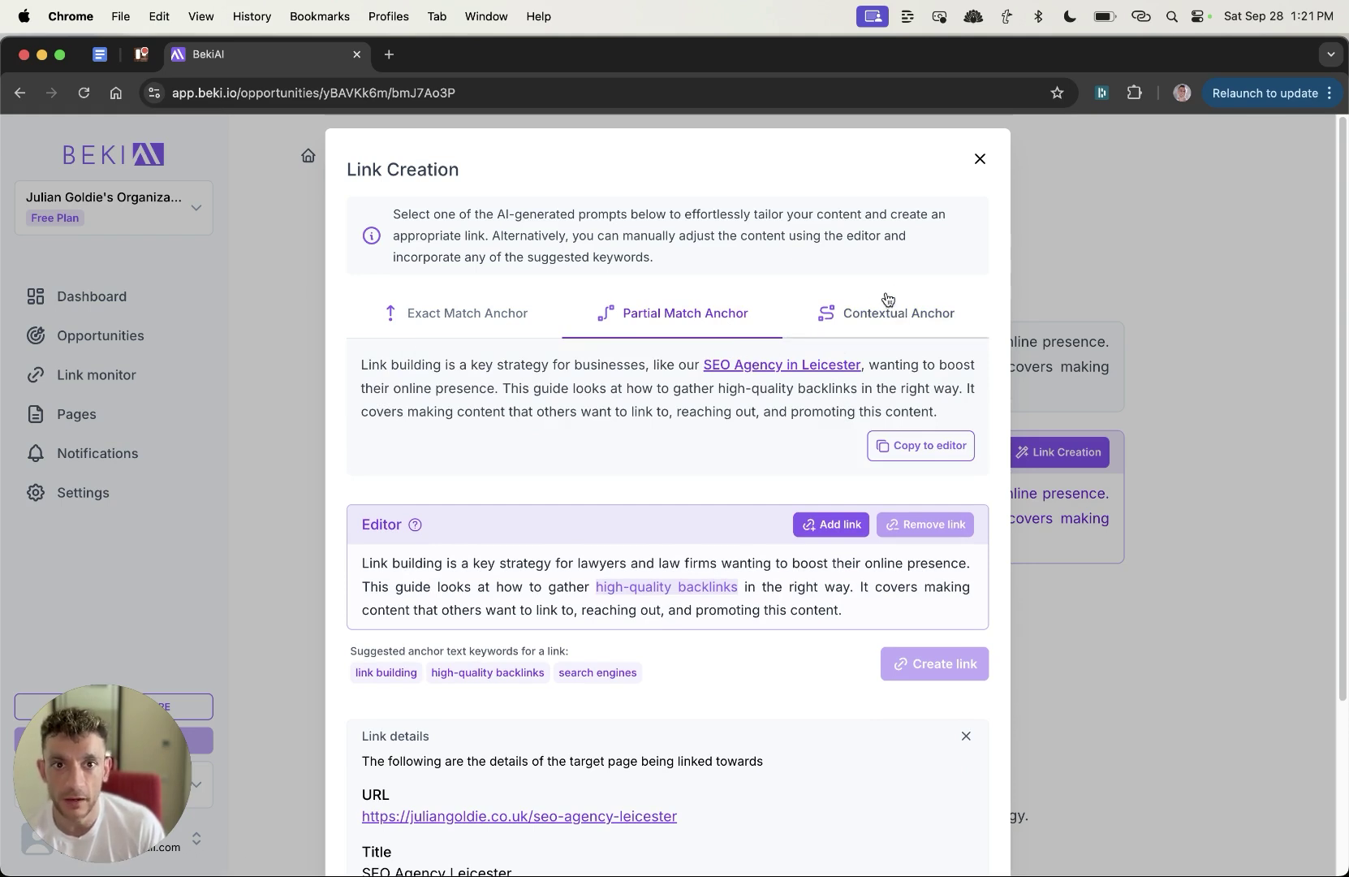
left_click(893, 323)
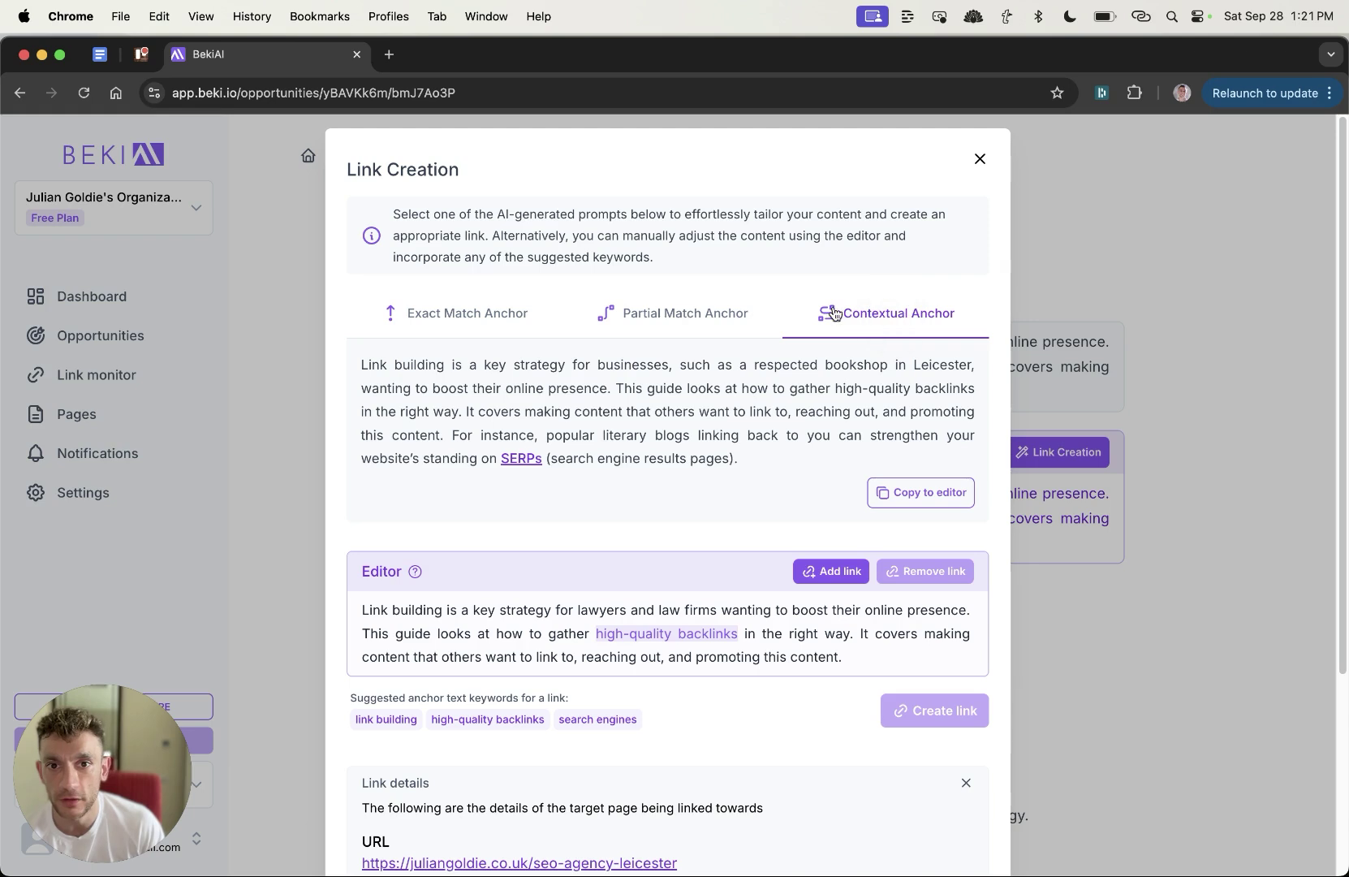
left_click(520, 459, "super")
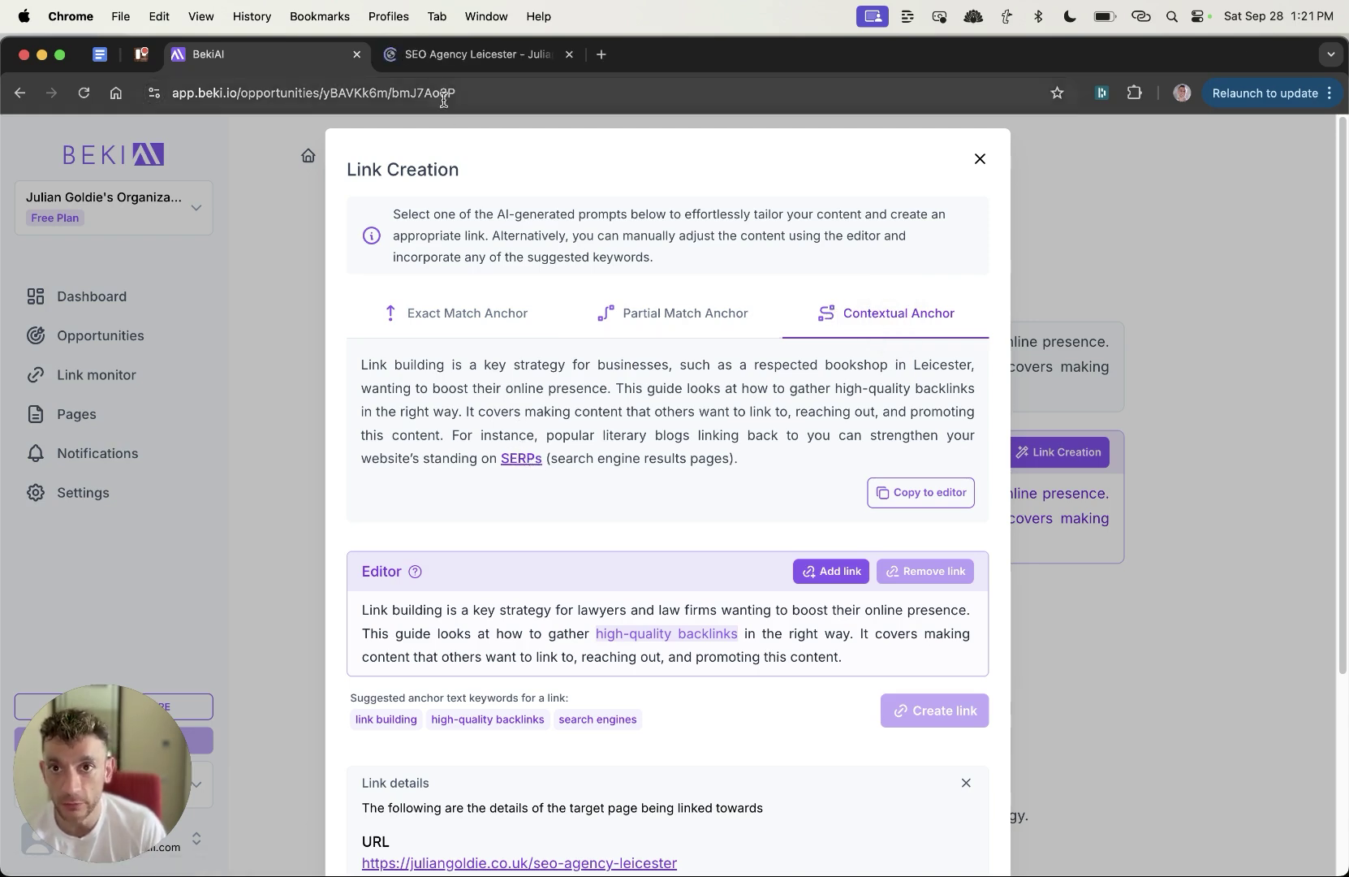
left_click(460, 54)
key("super+w")
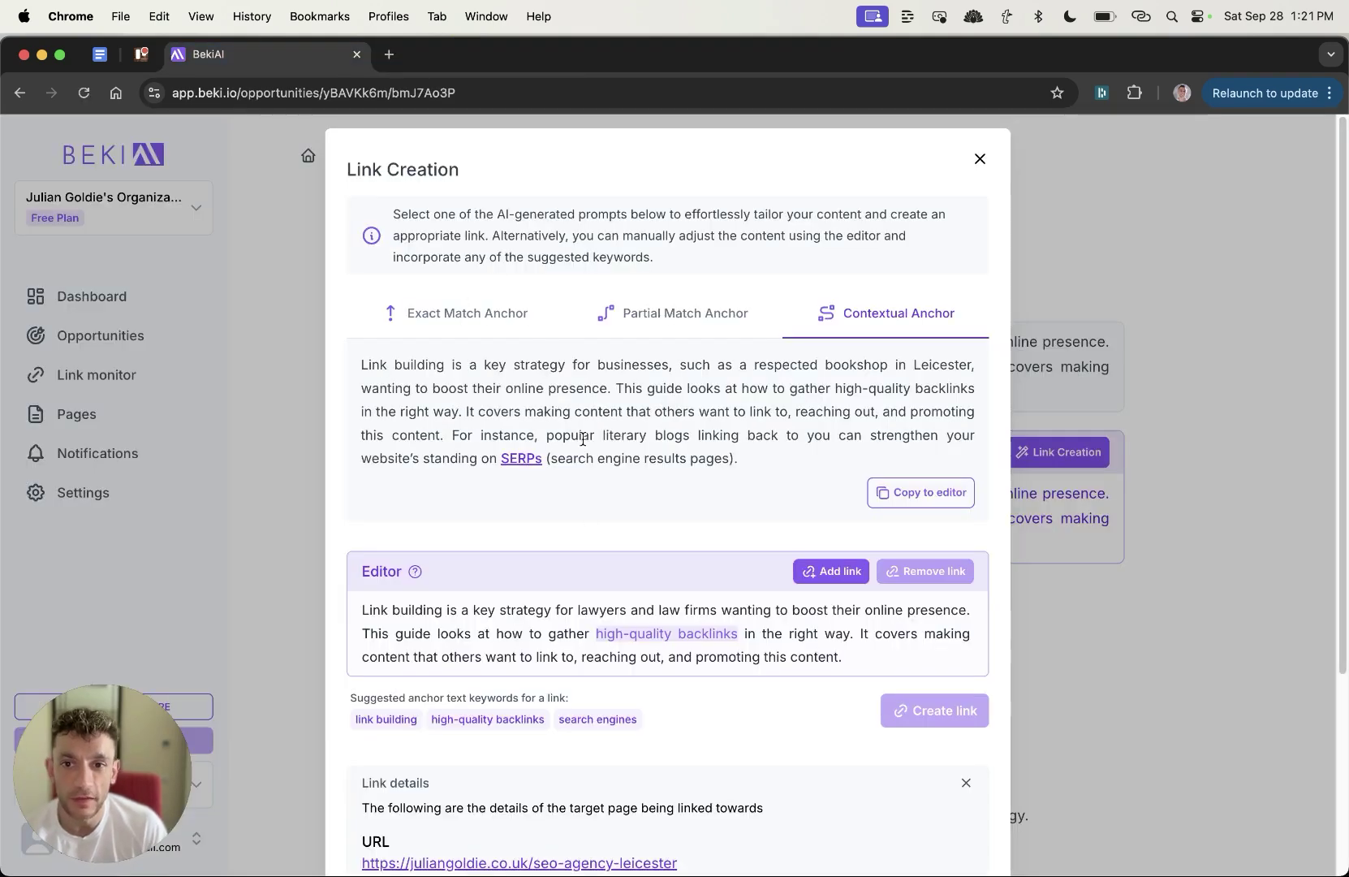
Step: Compare the generated Contextual Anchor paragraph with the Partial Match Anchor paragraph
scroll(453, 497, "down", 1)
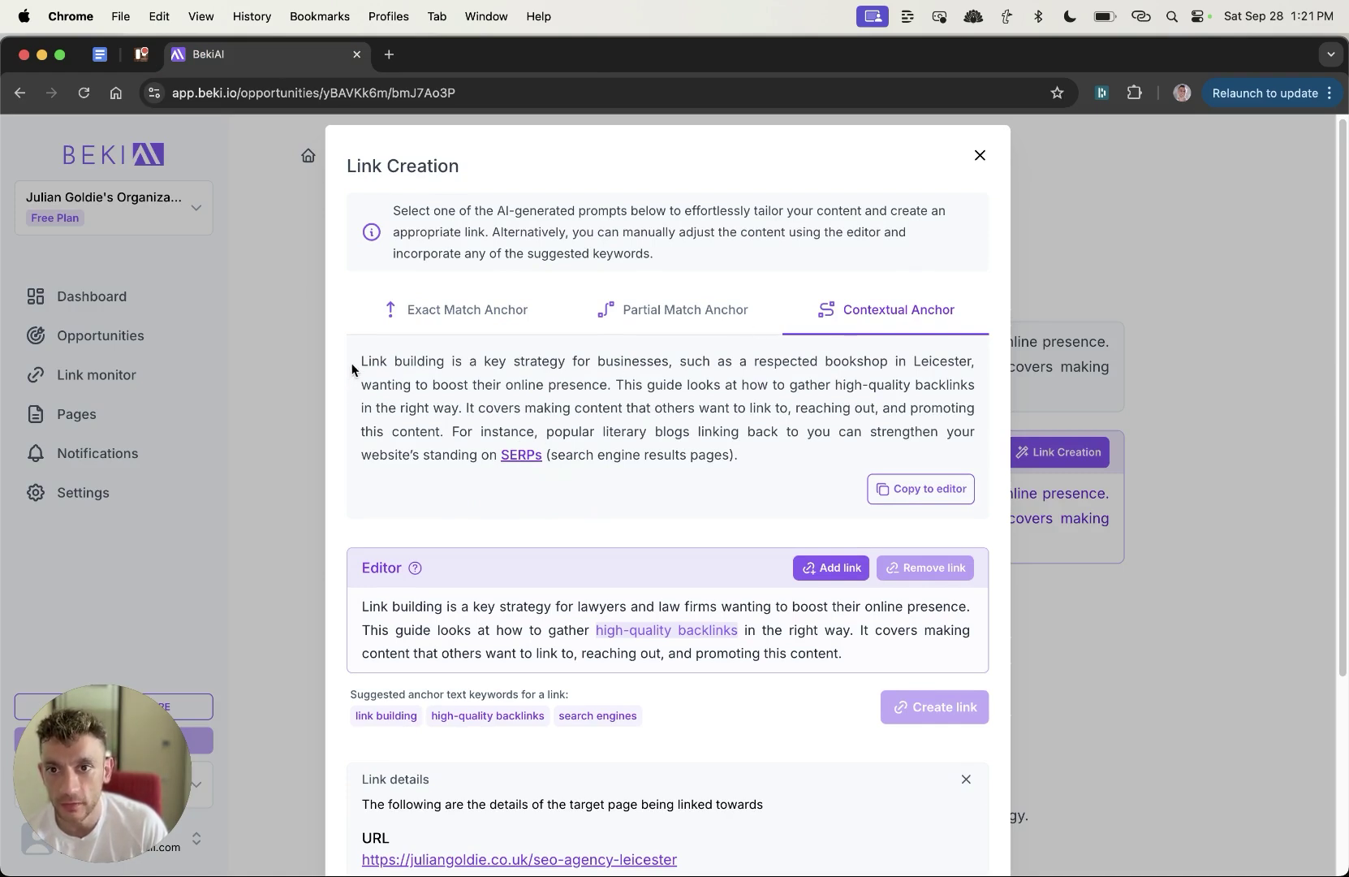
left_click_drag(352, 369, 741, 446)
left_click(741, 446)
left_click(684, 311)
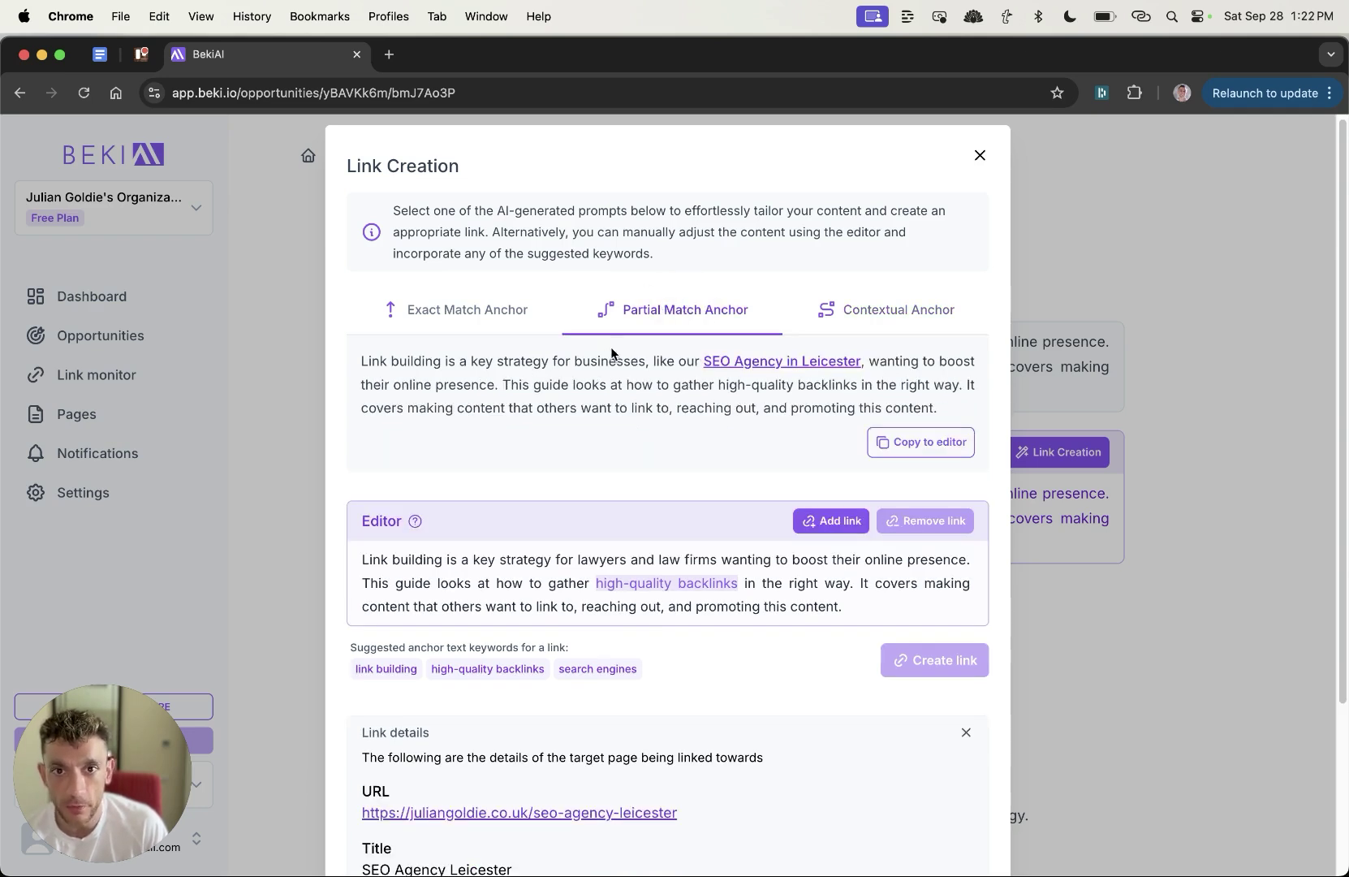
left_click_drag(364, 365, 774, 394)
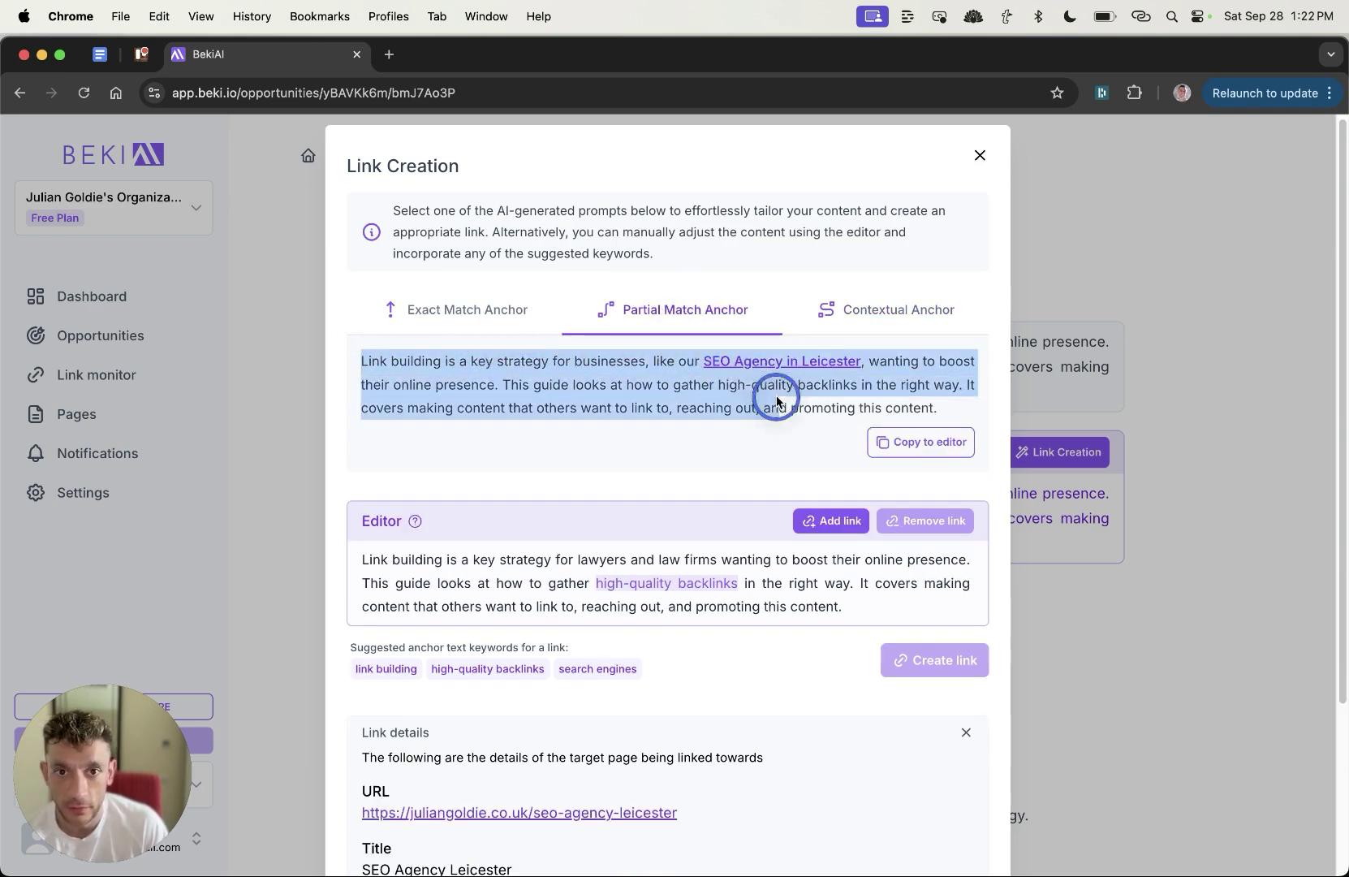
Step: Open the Partial Match paragraph's "SEO Agency in Leicester" link in a new tab, look through the page and close it
left_click(767, 370)
scroll(724, 656, "down", 3)
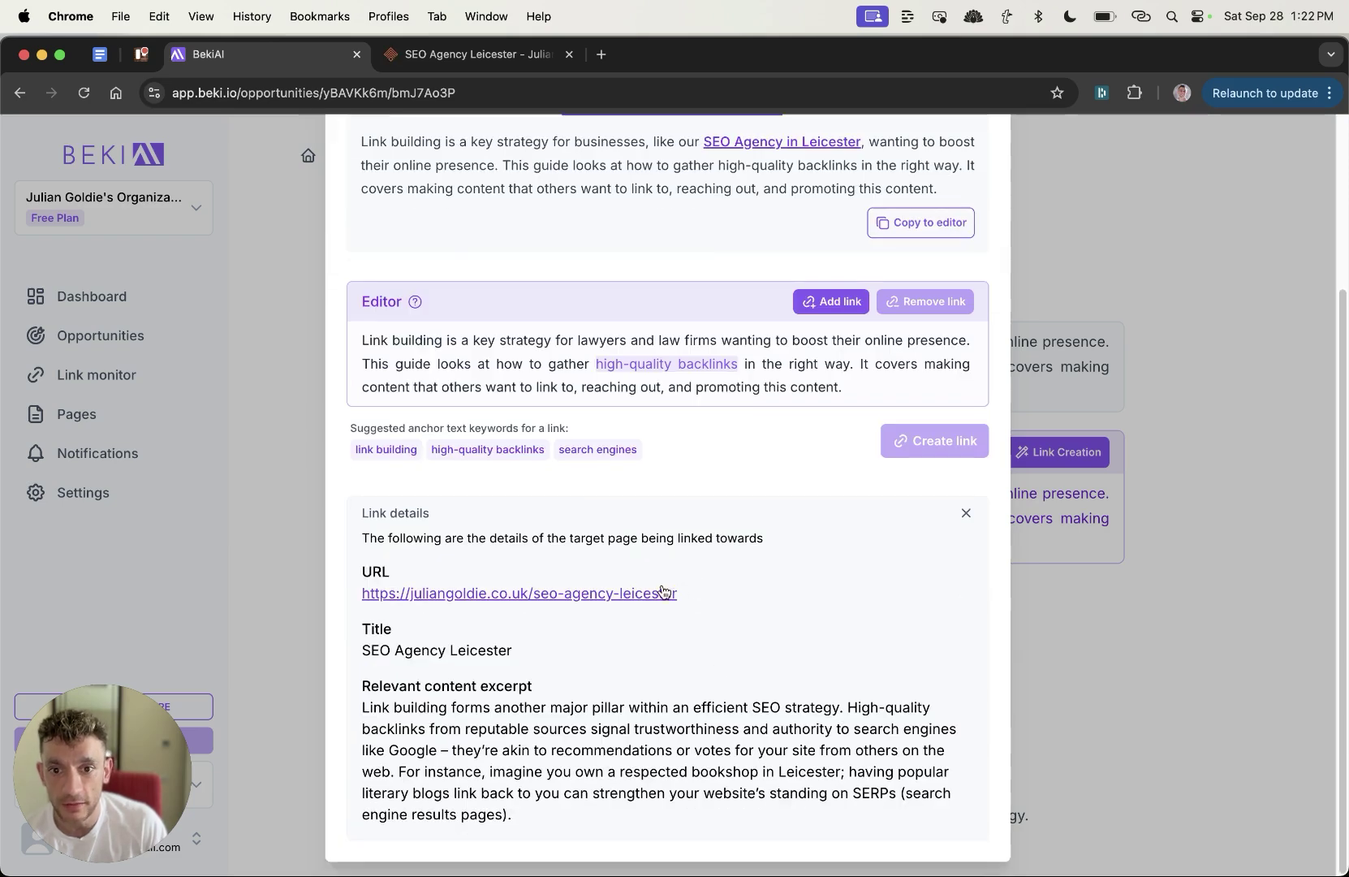
scroll(682, 411, "up", 3)
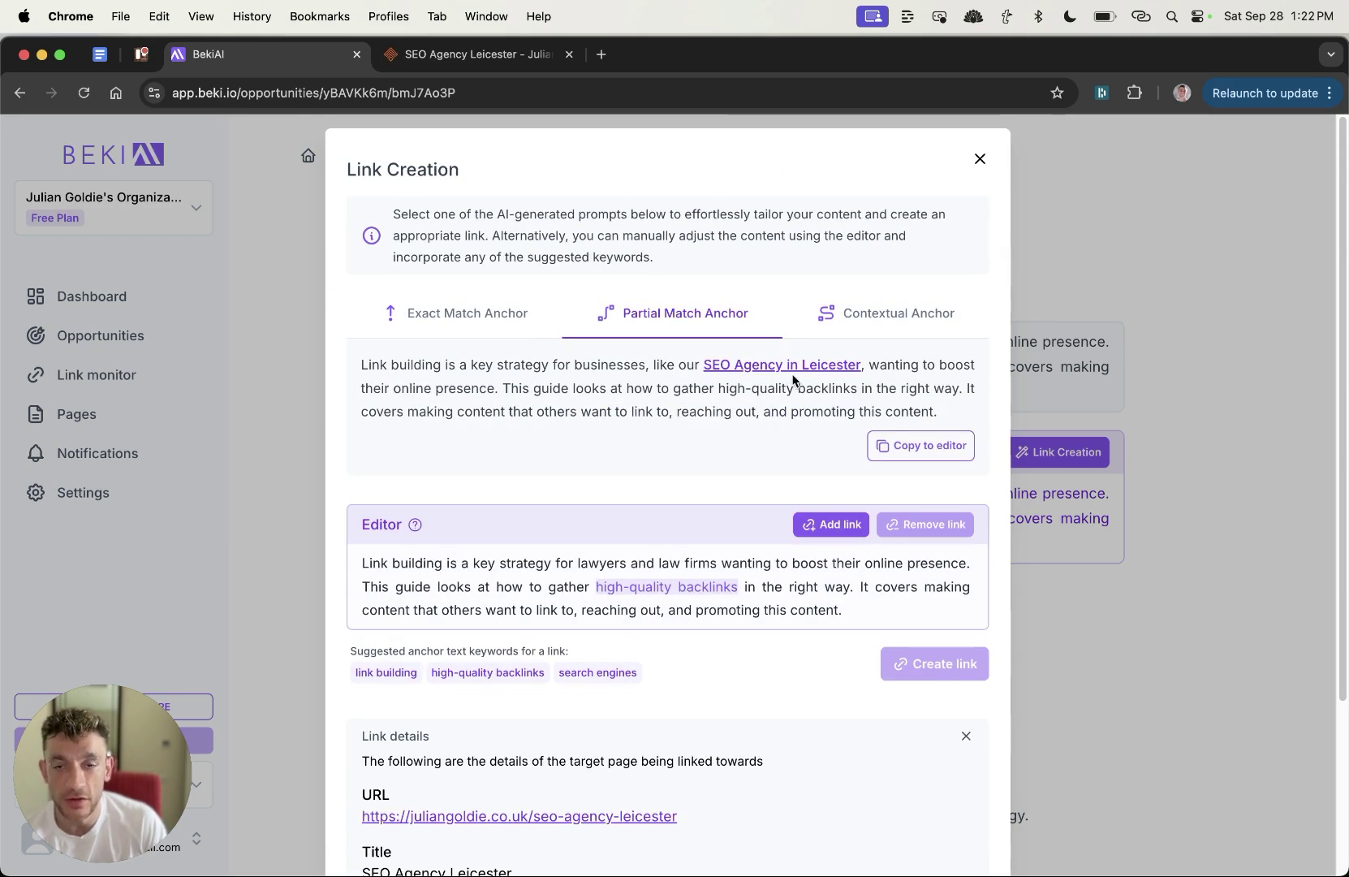
left_click(454, 57)
scroll(725, 512, "down", 10)
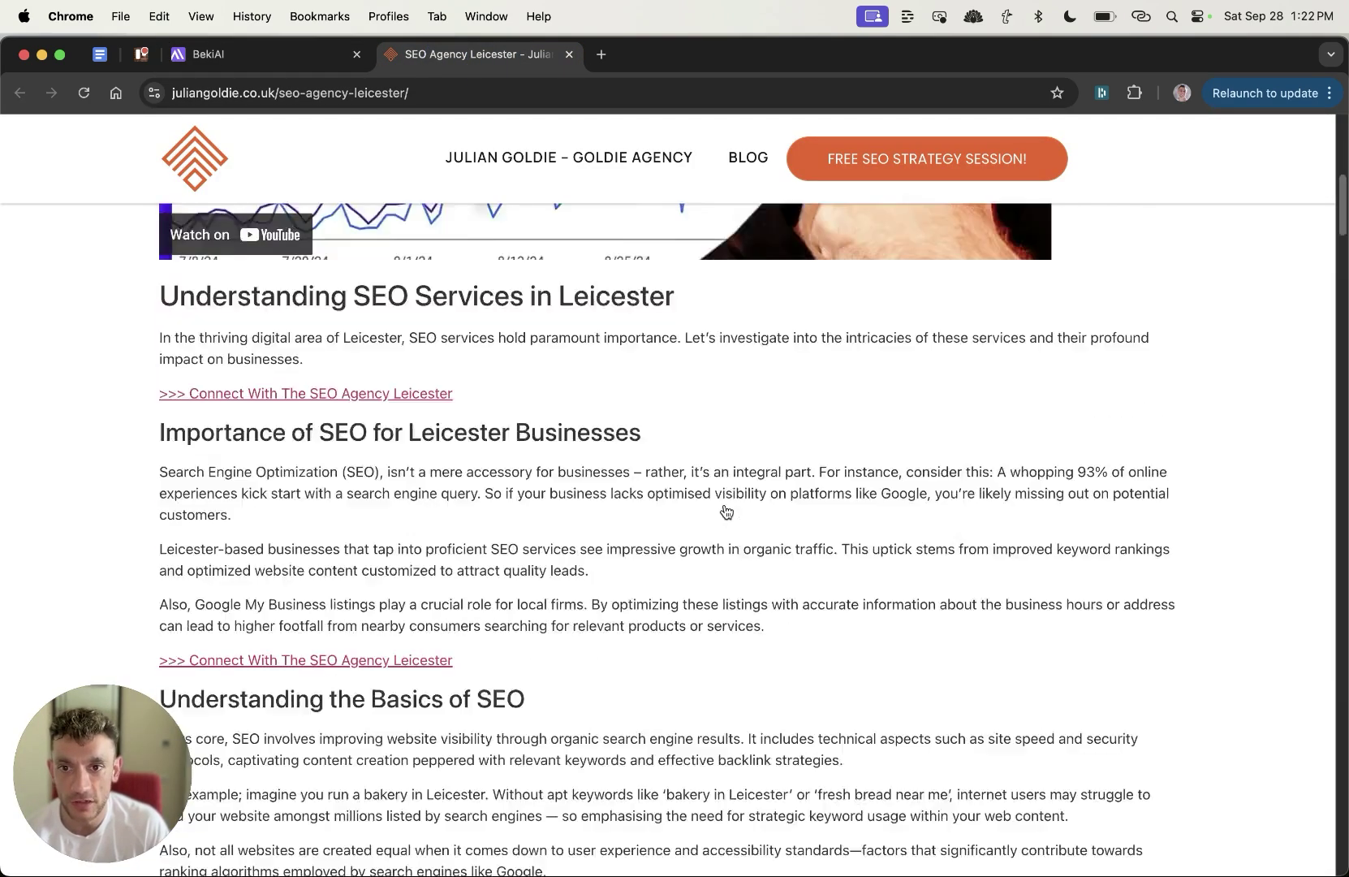
scroll(726, 512, "up", 9)
key("super+w")
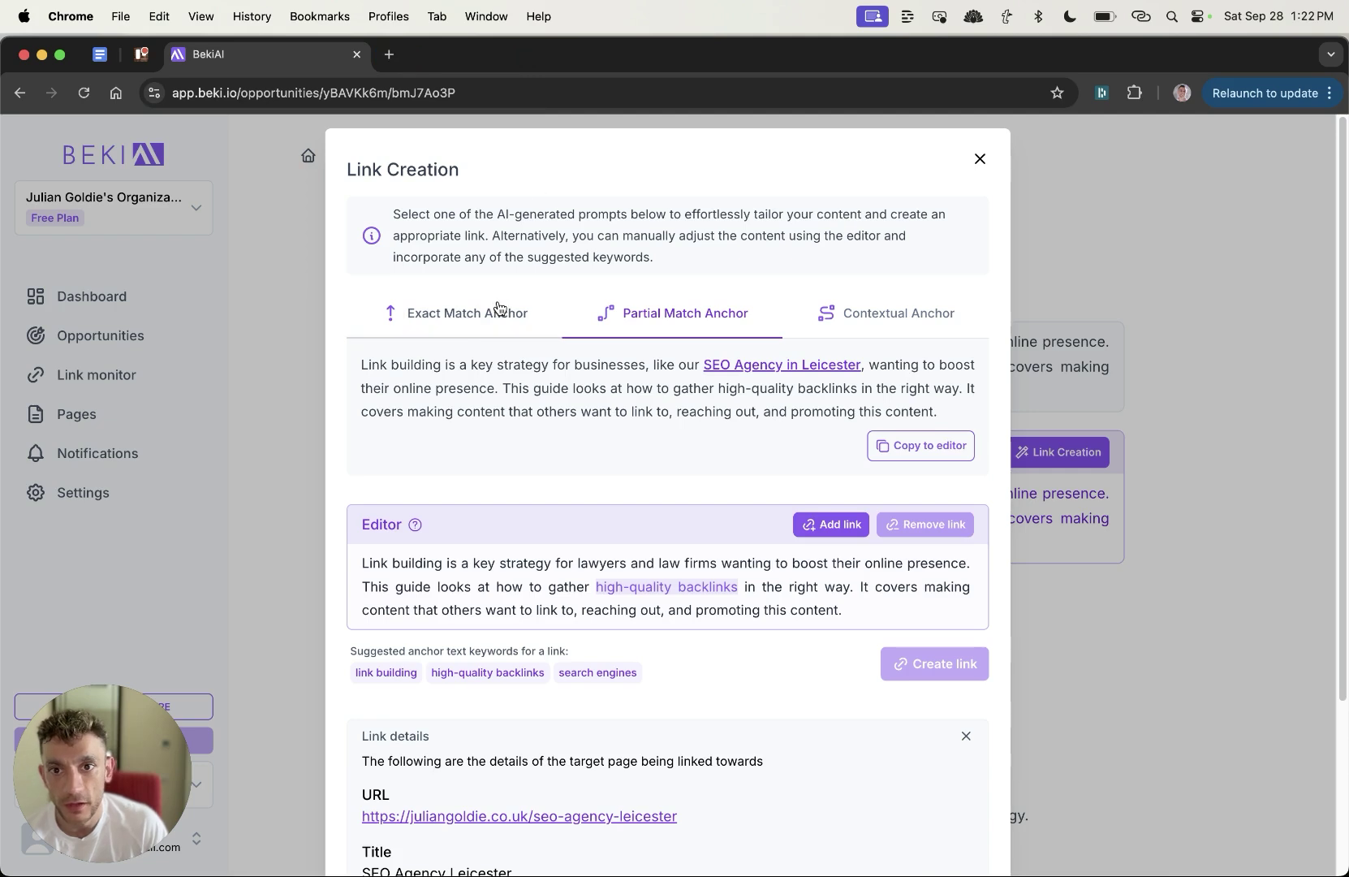
Step: Show the Exact Match Anchor paragraph and compare it with the target page's title in the link details
left_click_drag(497, 312, 578, 396)
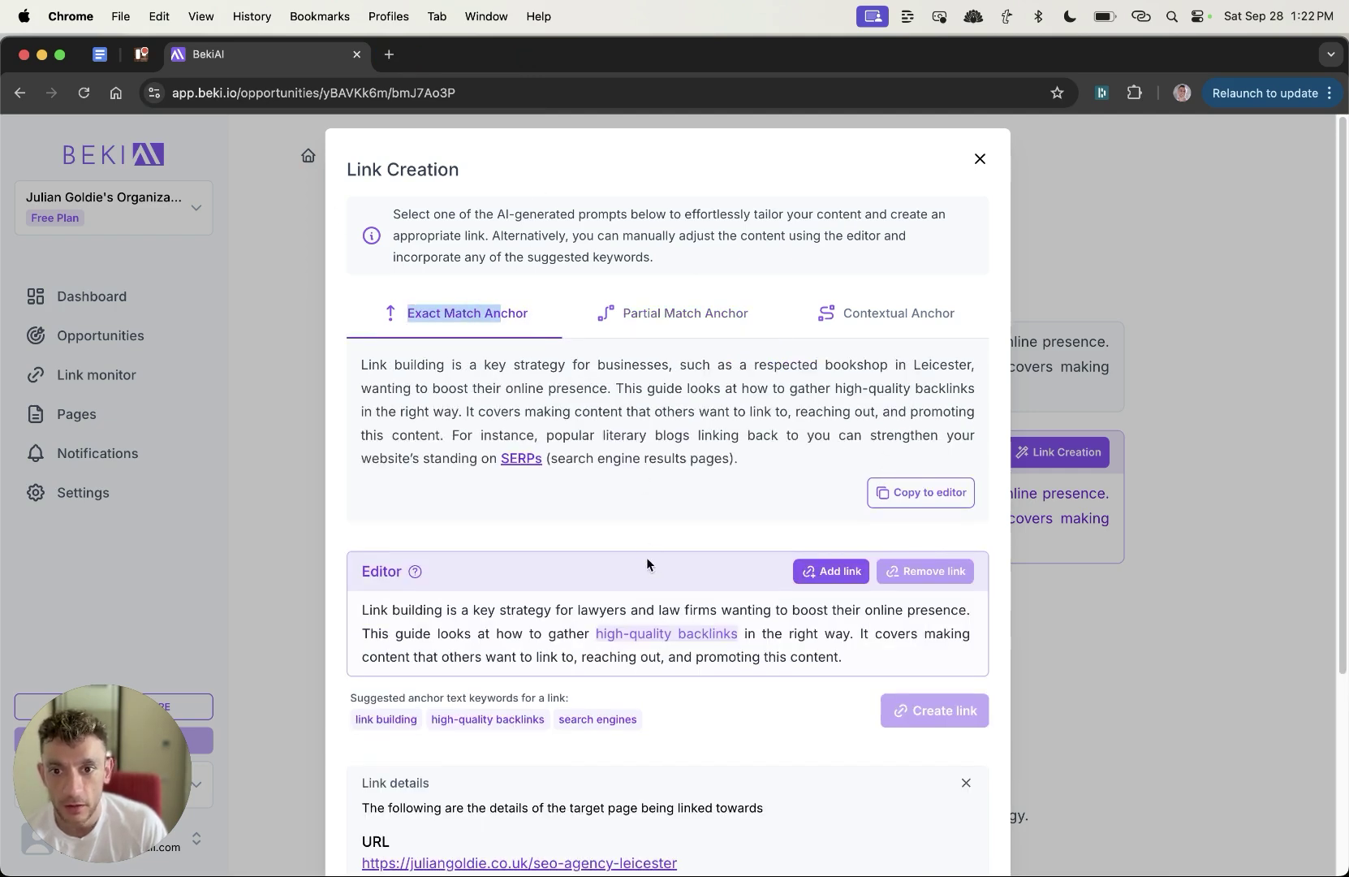
scroll(647, 557, "down", 4)
left_click_drag(360, 659, 513, 650)
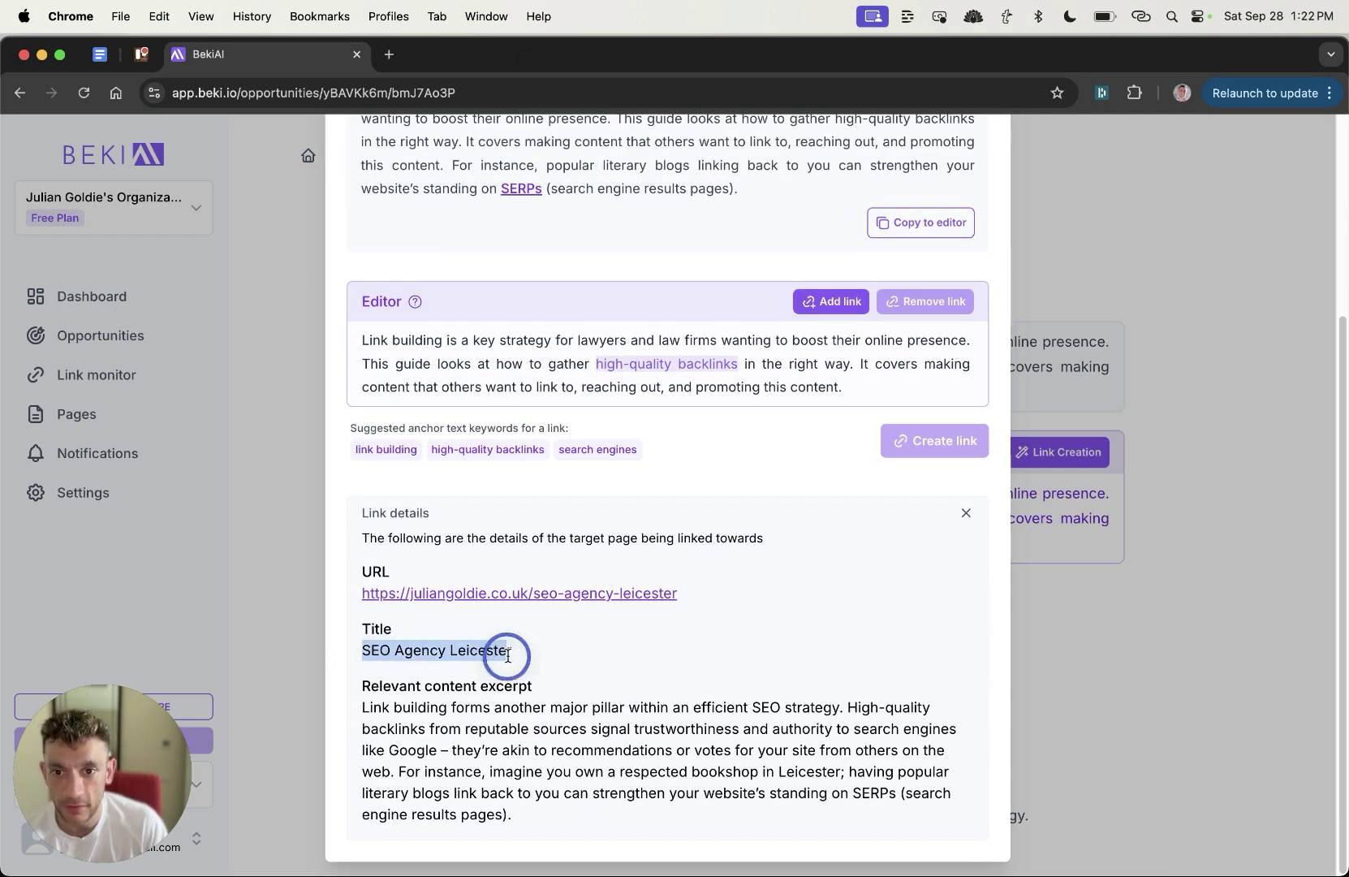
scroll(640, 327, "up", 4)
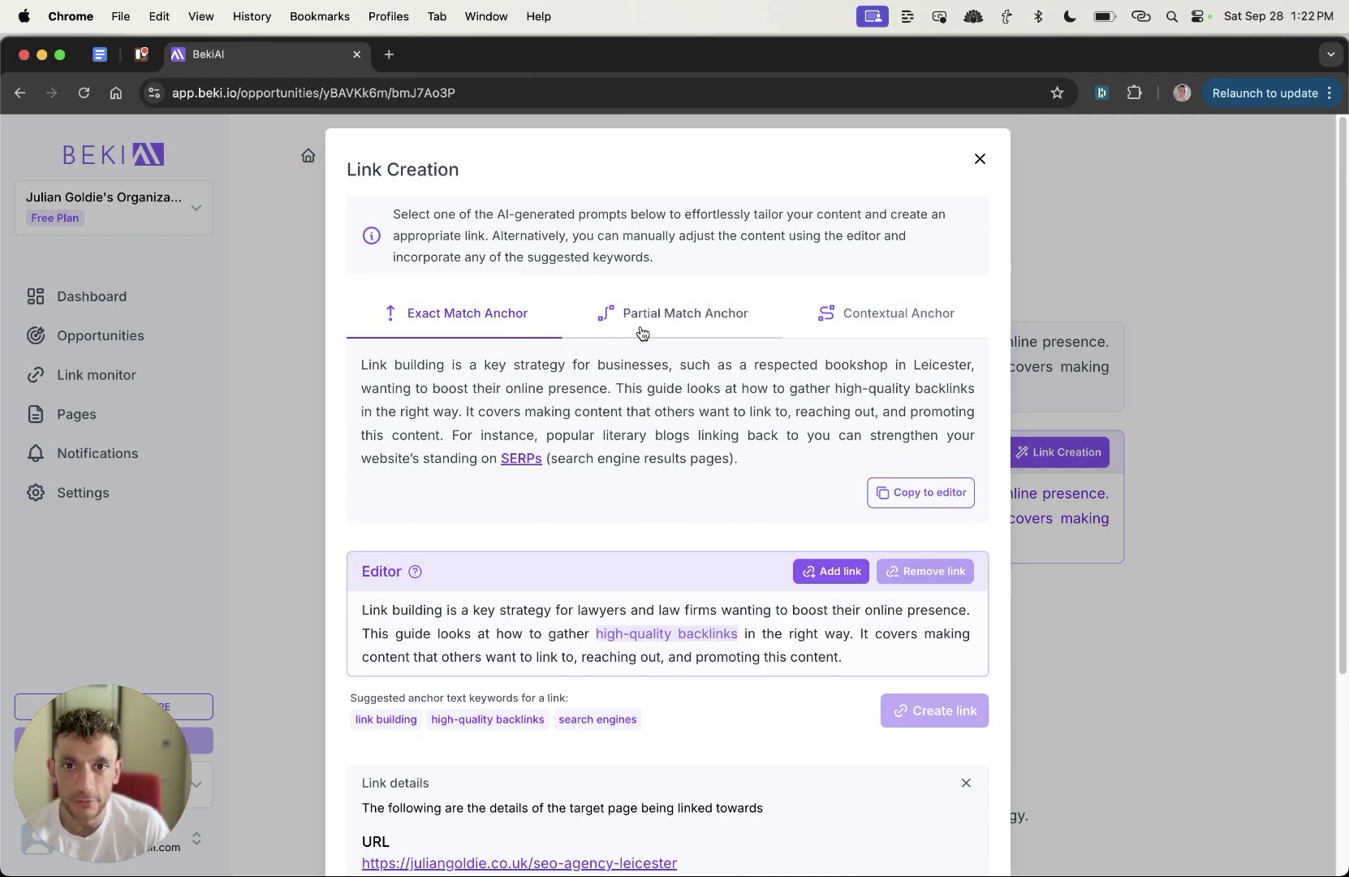
Step: Compare the generated paragraphs of all three anchor types and read through the Partial Match version
left_click(642, 329)
left_click(874, 310)
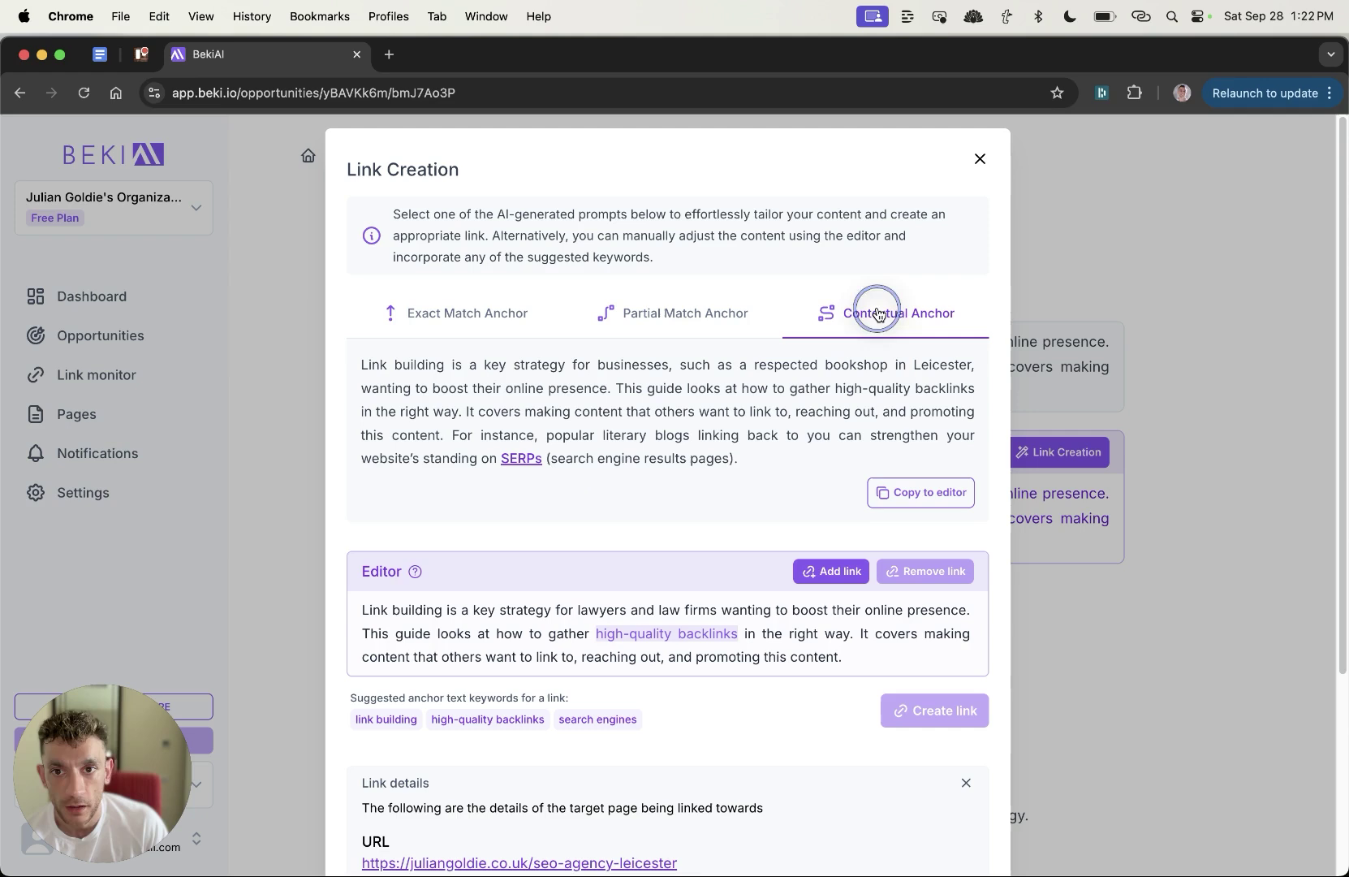
left_click(487, 316)
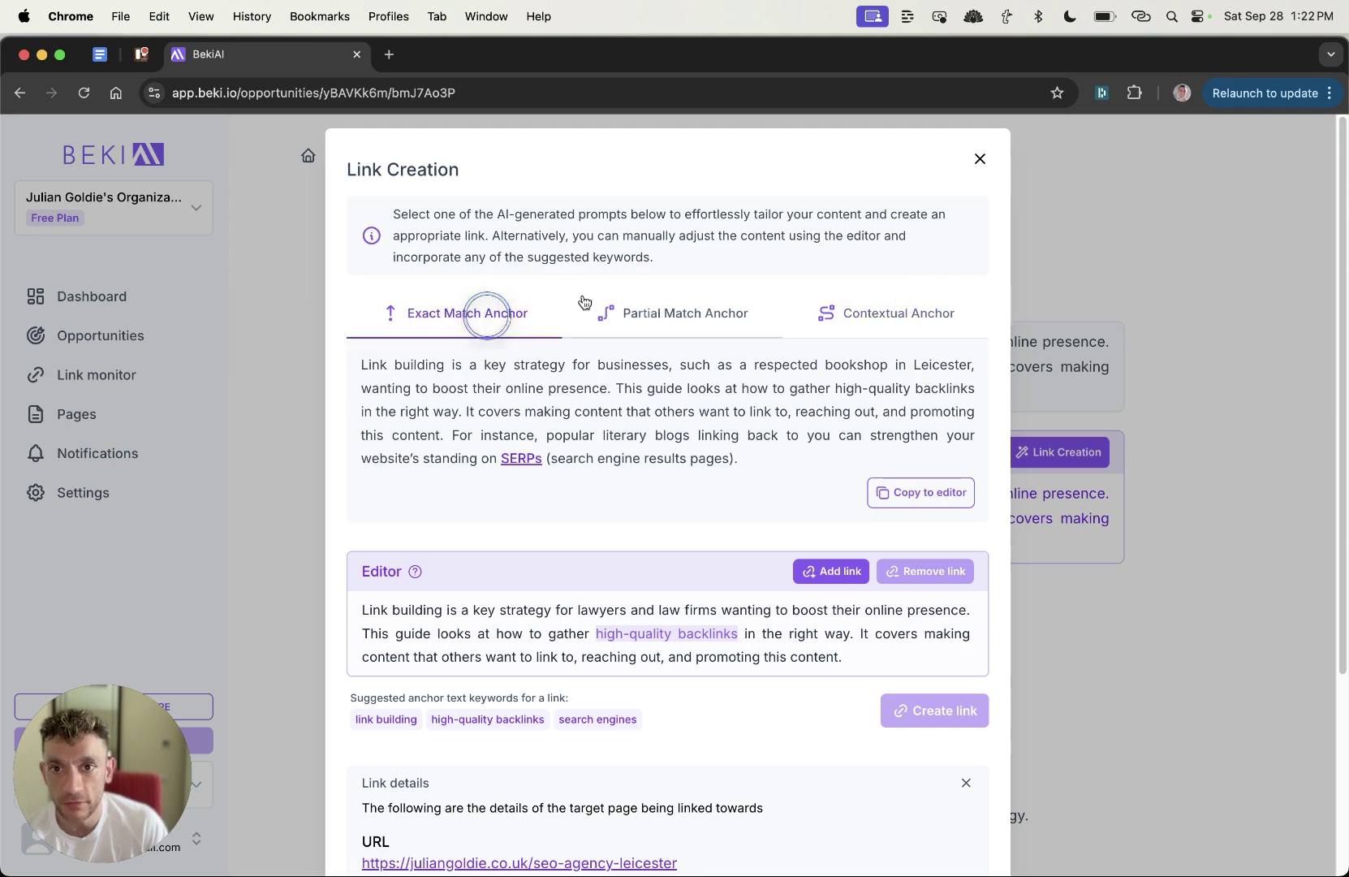
left_click(642, 315)
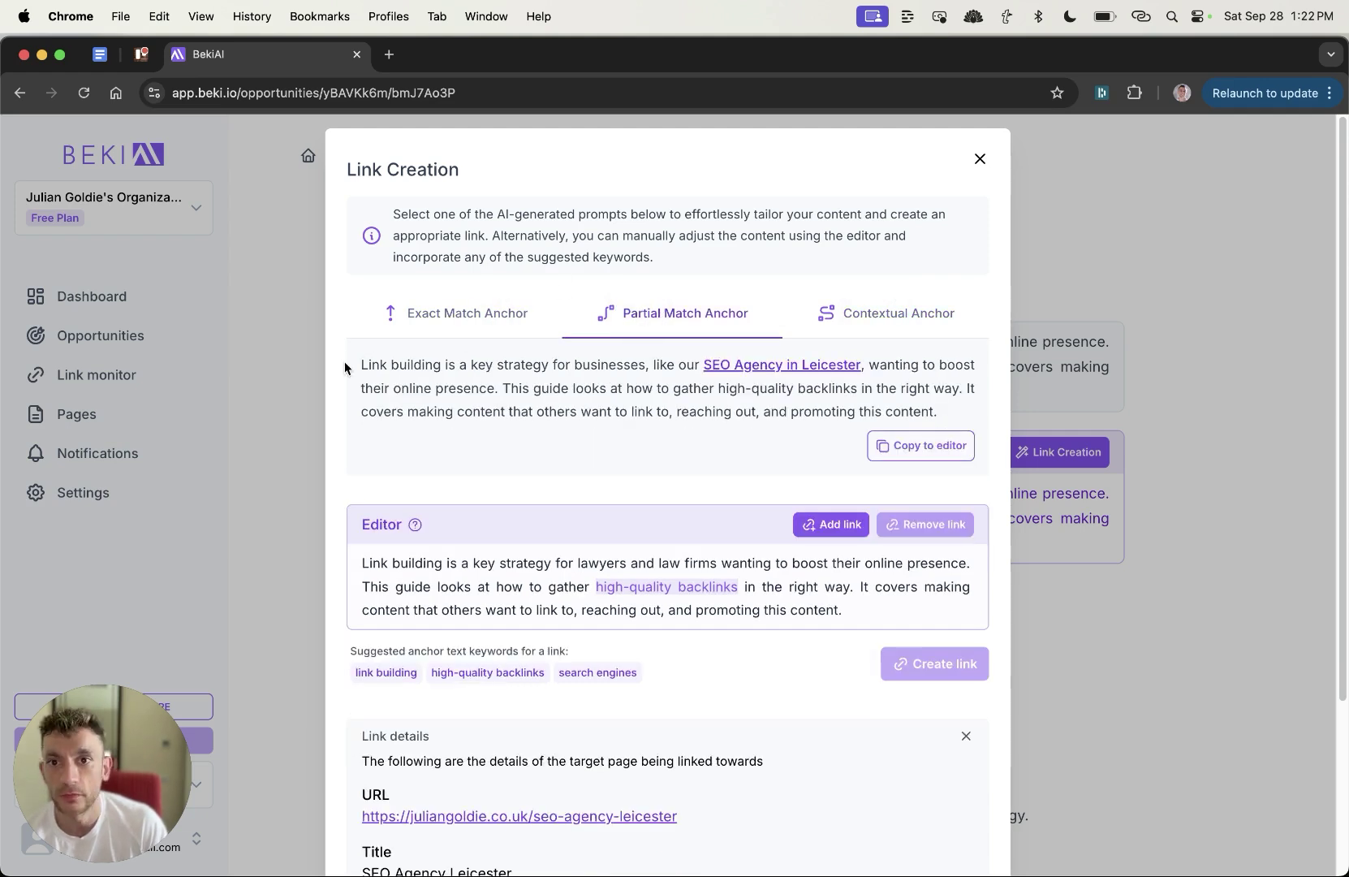
left_click_drag(345, 368, 949, 404)
left_click(881, 402)
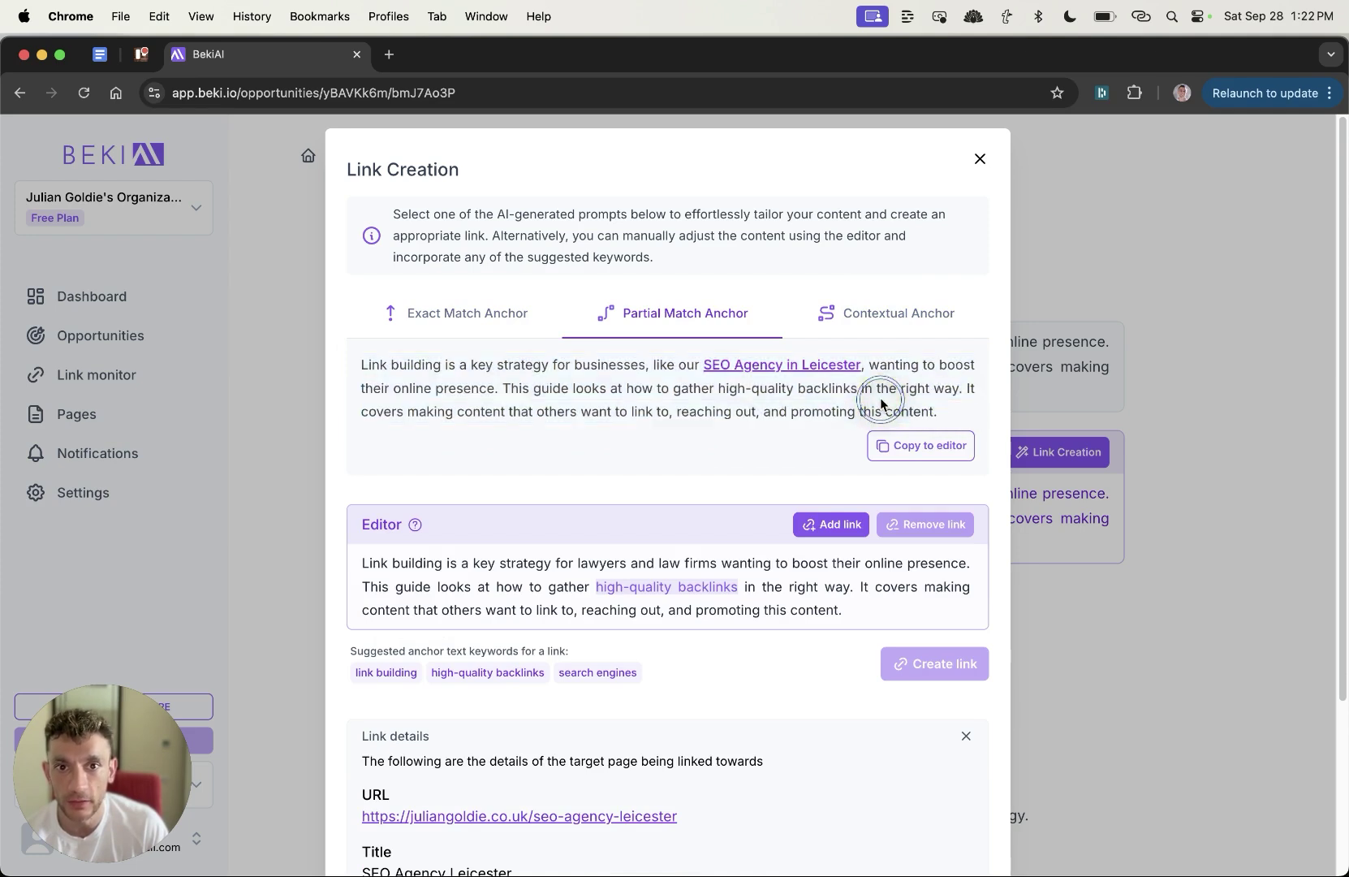
Step: Add a link to the words "Link building" at the start of the editor's paragraph
scroll(458, 556, "down", 1)
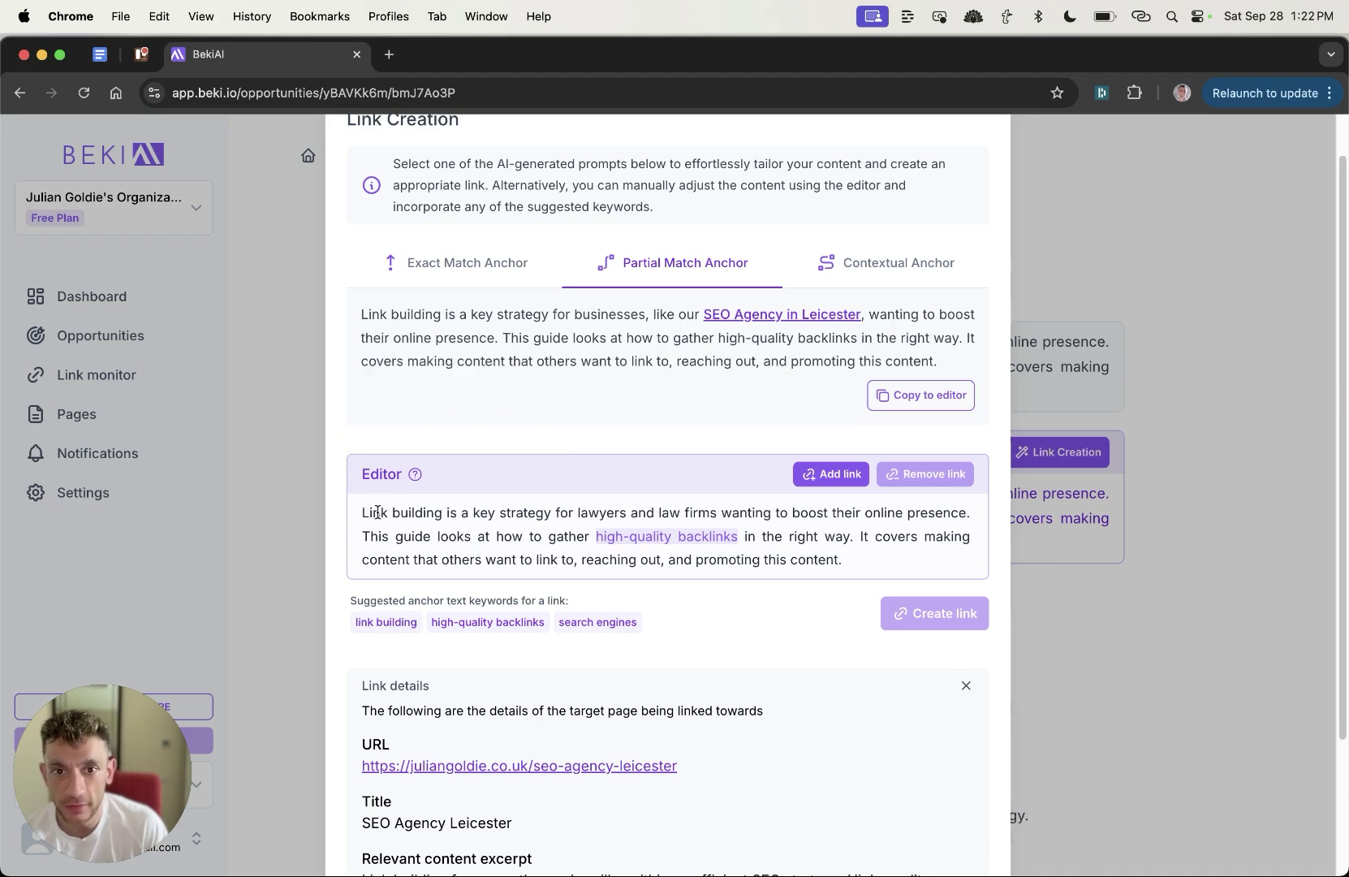
left_click_drag(446, 518, 355, 513)
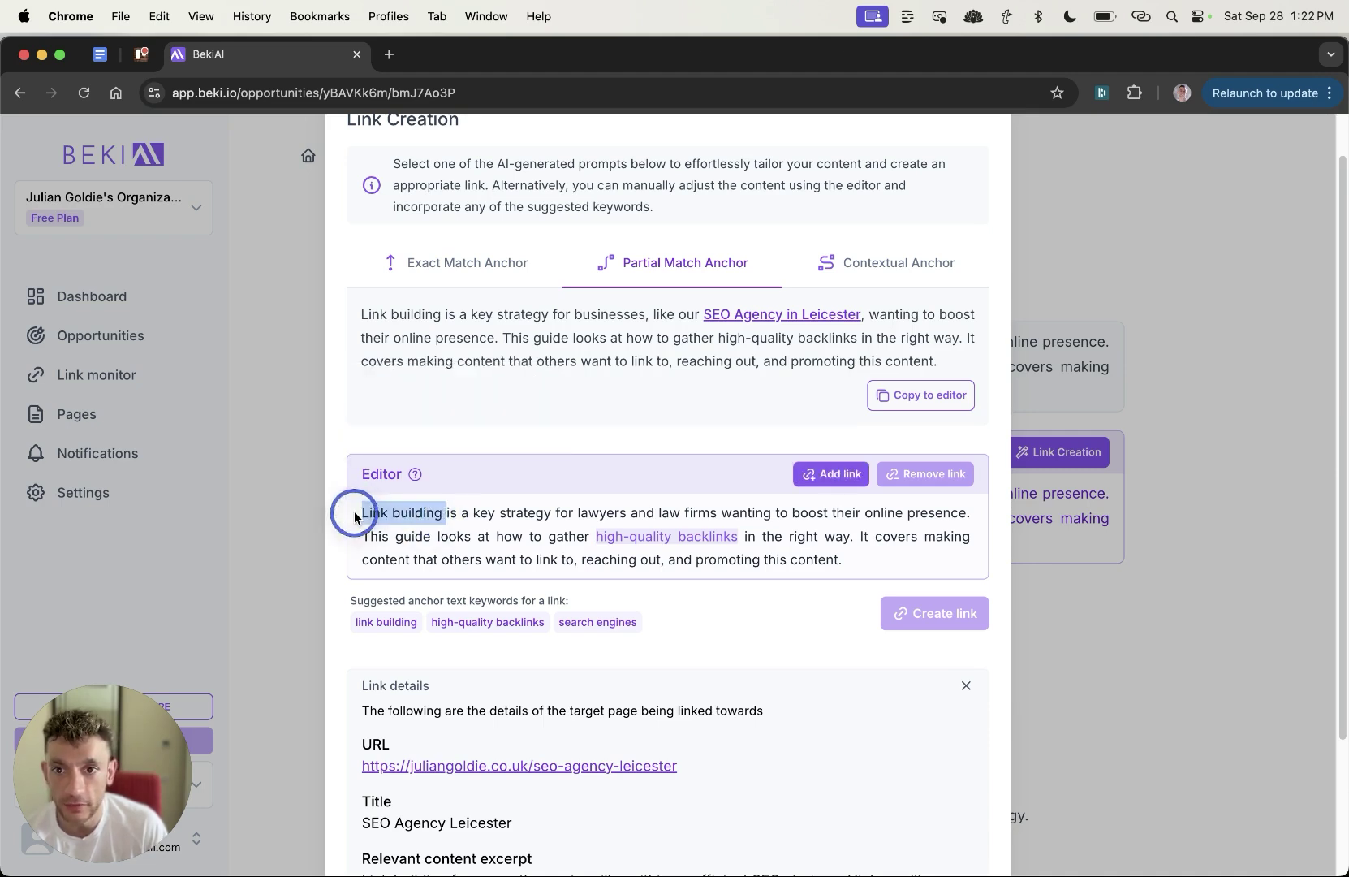
left_click(472, 496)
left_click_drag(445, 512, 345, 505)
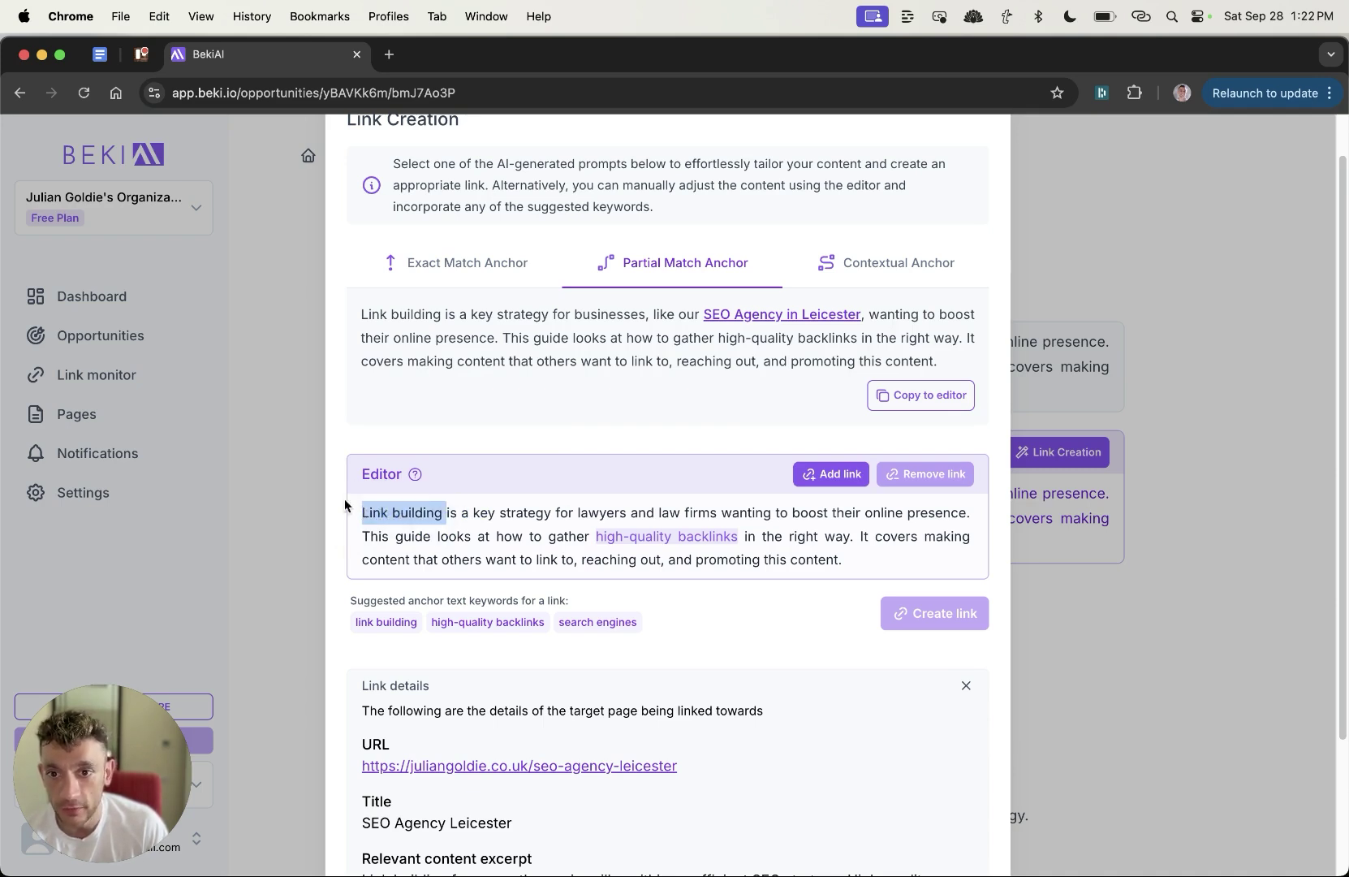
left_click(814, 481)
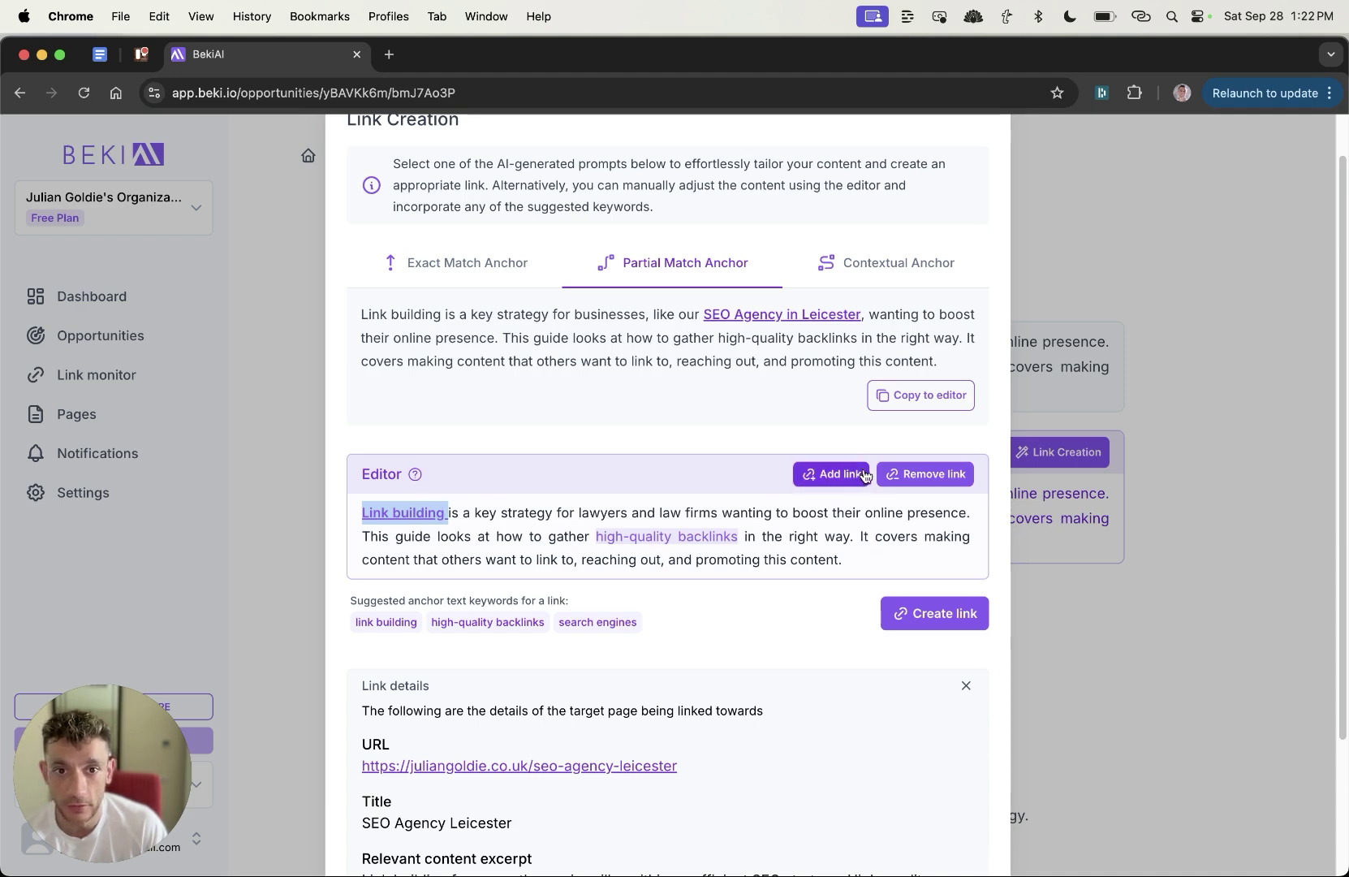
Step: Check the target page's link details and replace the editor's text with the Partial Match Anchor paragraph
left_click(751, 604)
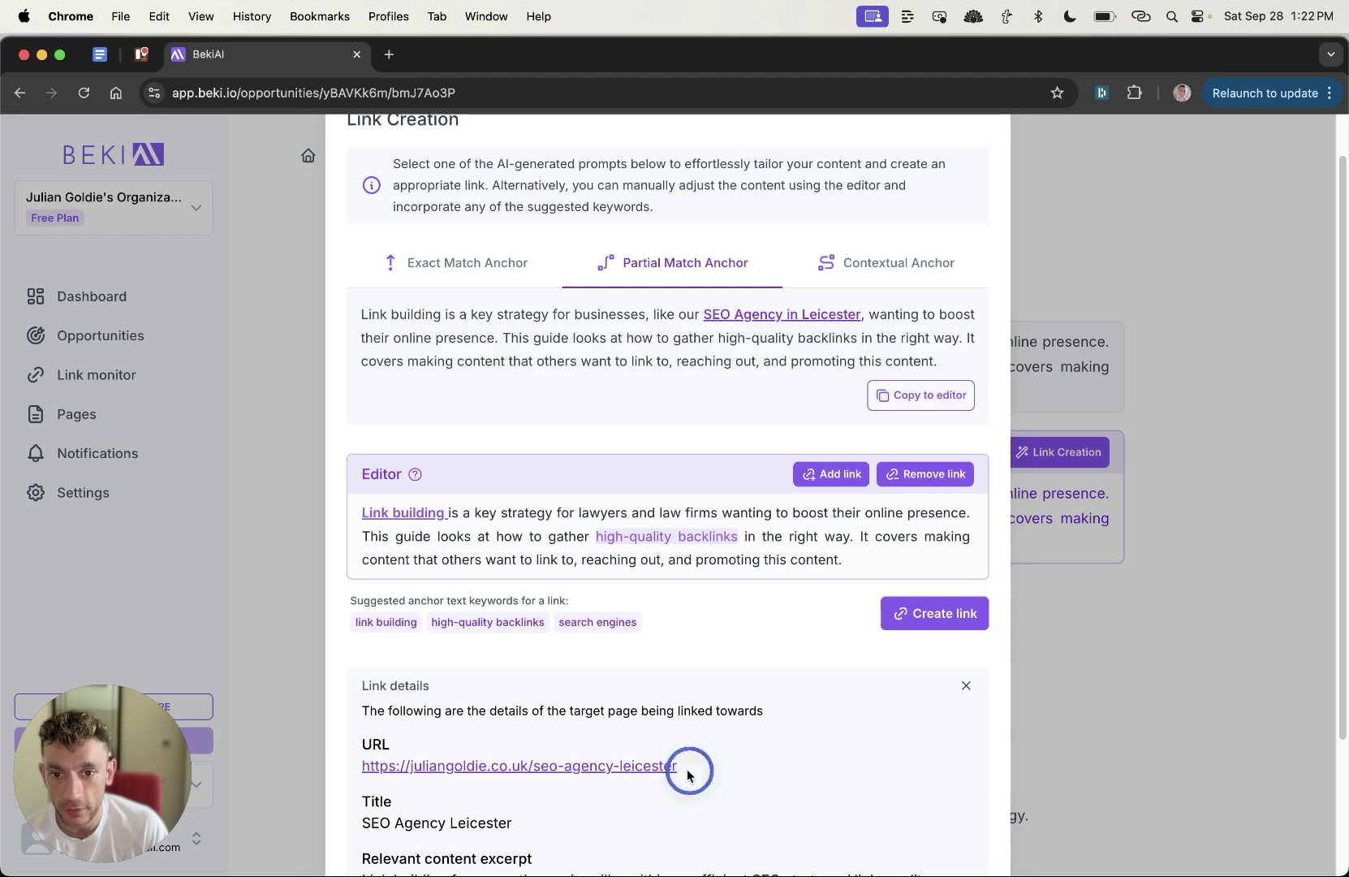
left_click_drag(687, 773, 542, 799)
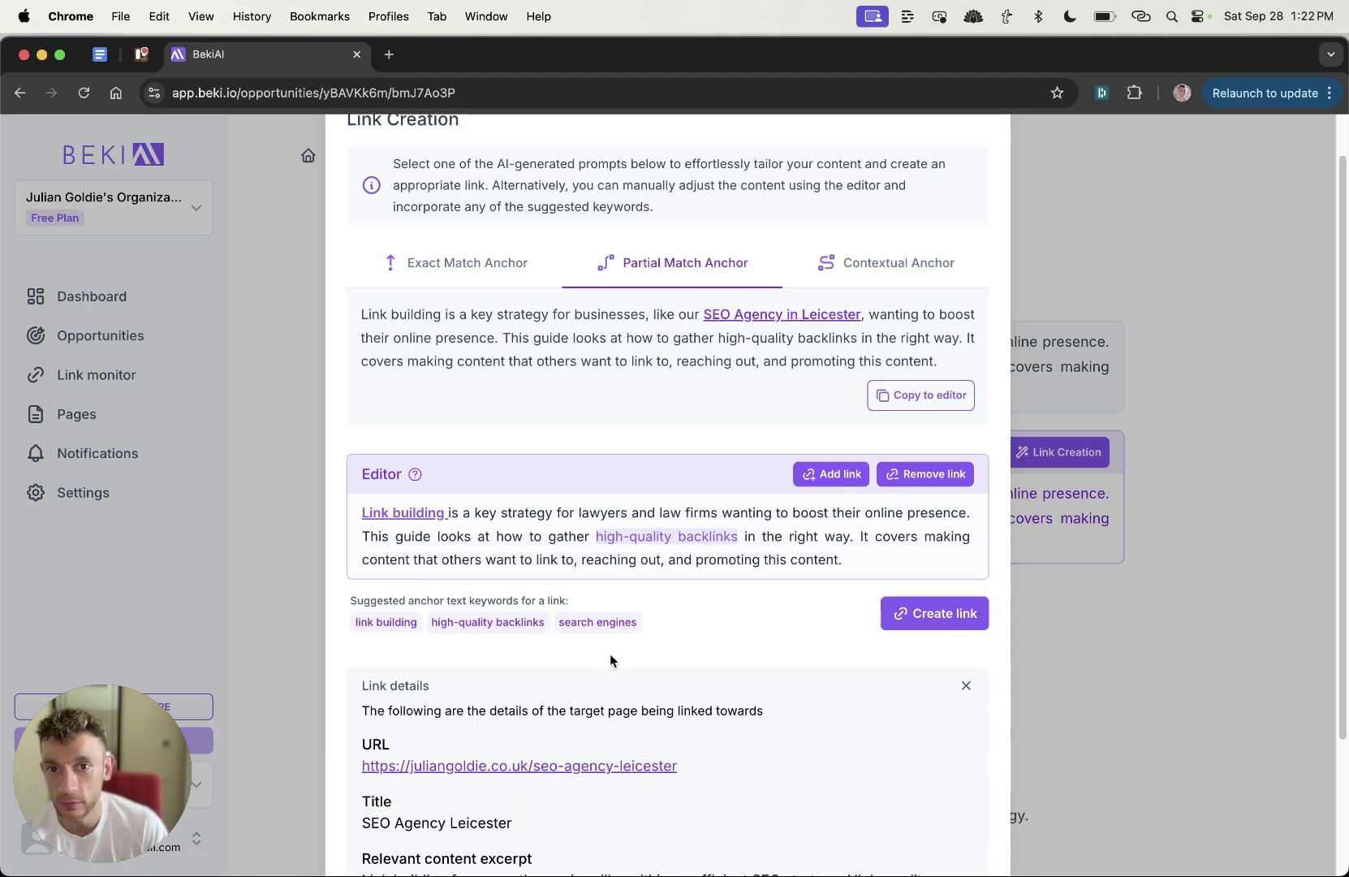
scroll(537, 201, "up", 1)
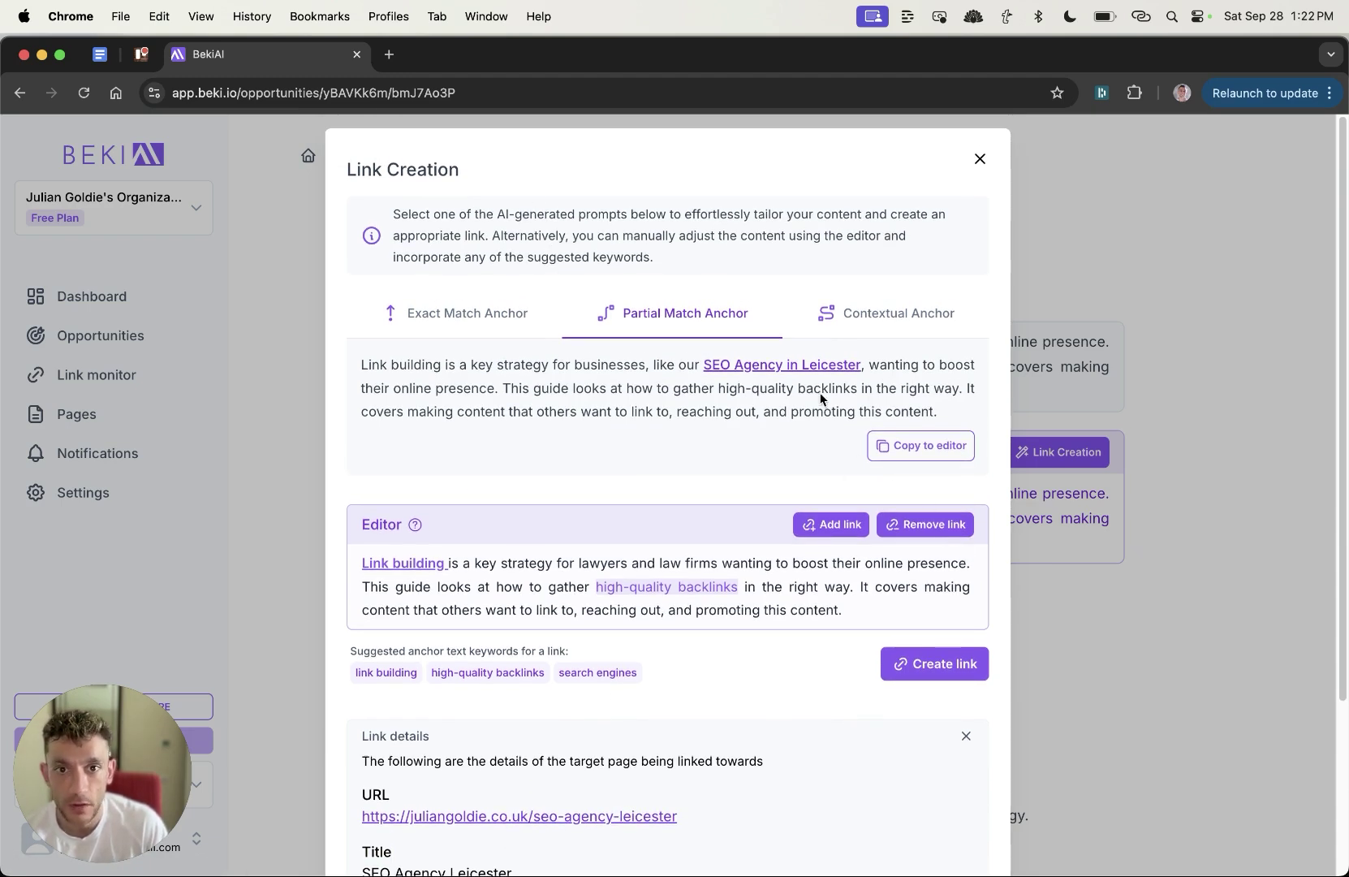
left_click(903, 445)
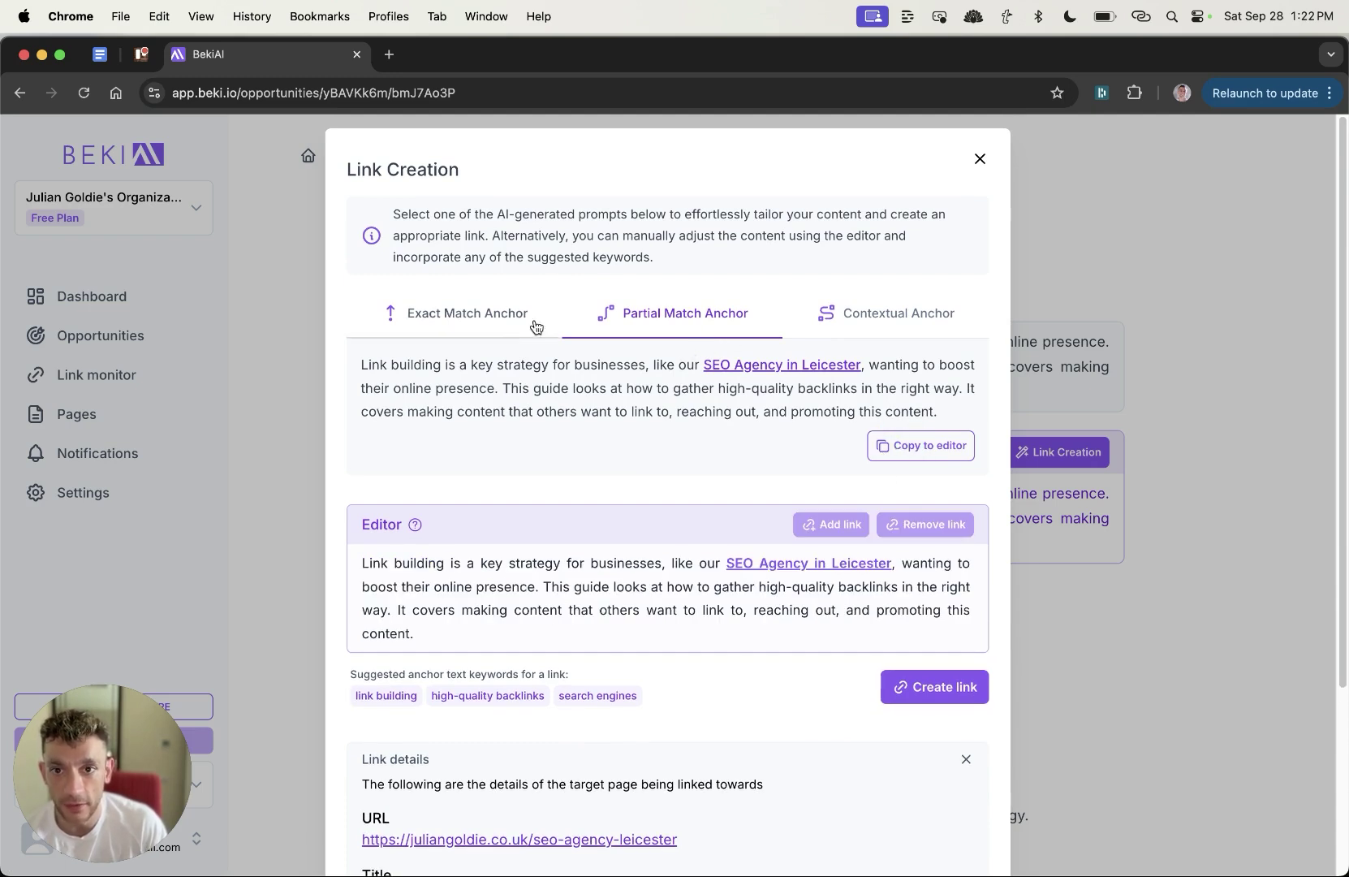
Step: Check the Partial Match paragraph against the editor's copy and create the internal link from it
left_click_drag(362, 358, 979, 407)
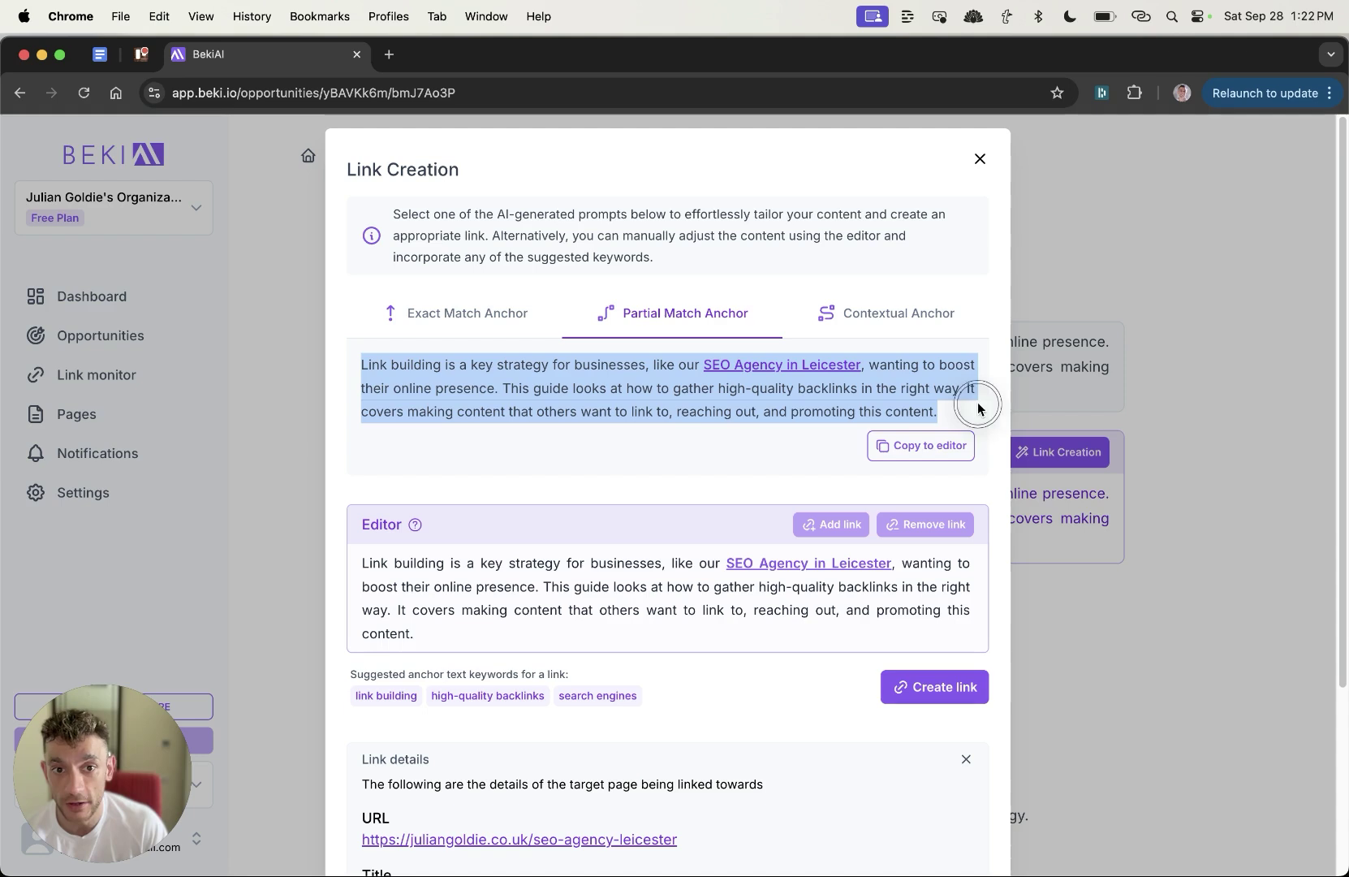
left_click(777, 382)
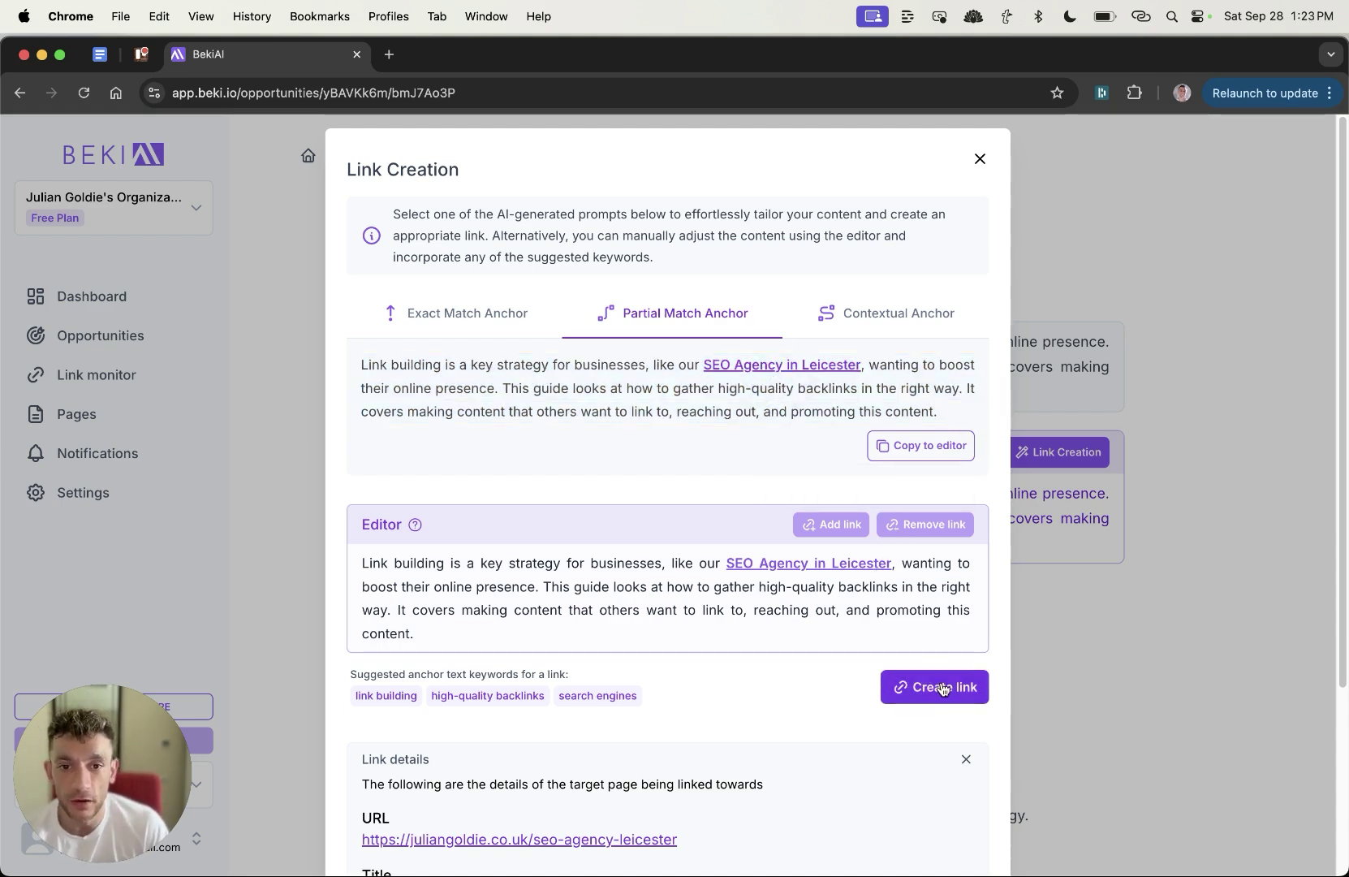
left_click_drag(341, 361, 942, 414)
triple_click(512, 368)
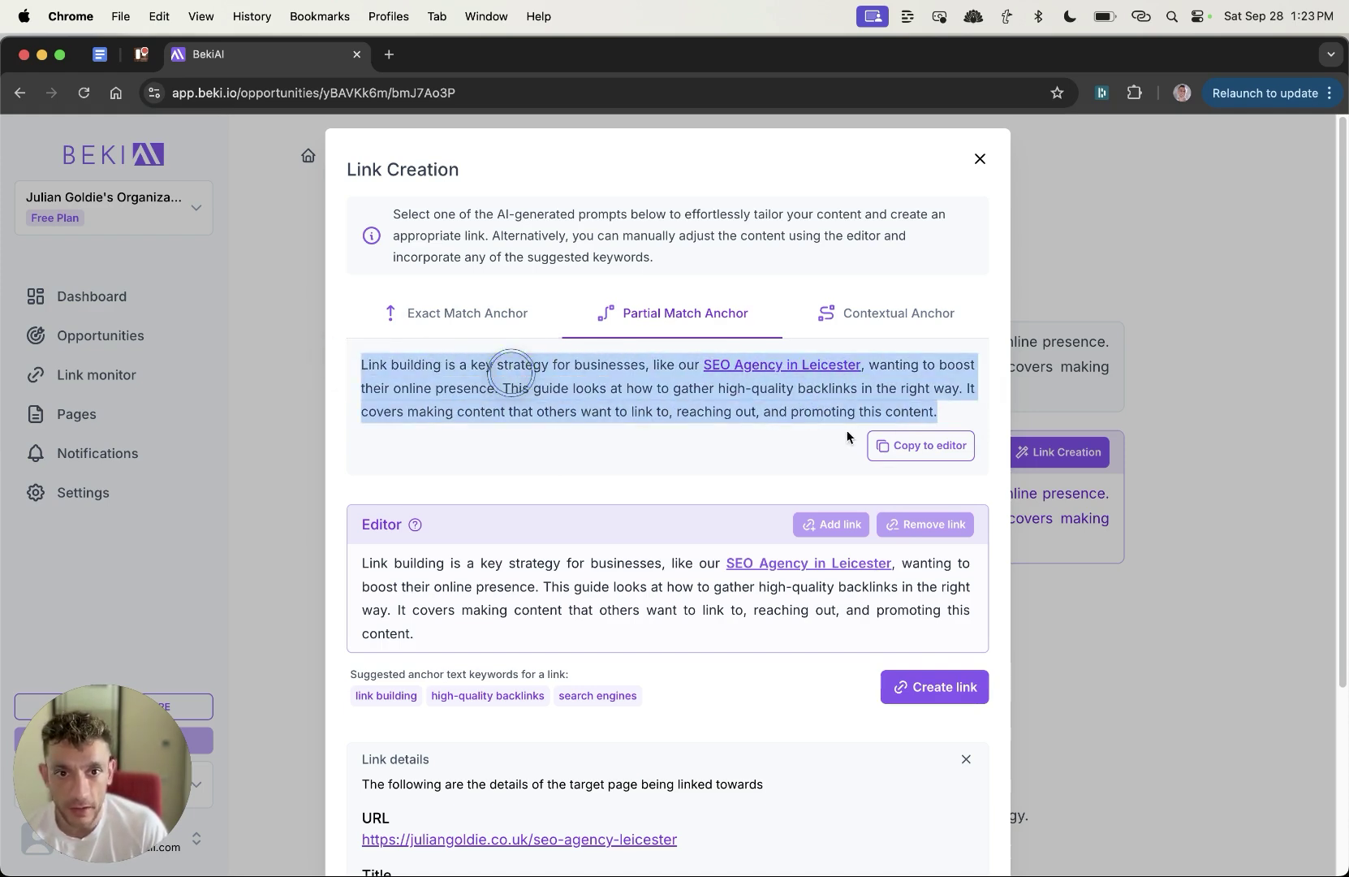
left_click(351, 565)
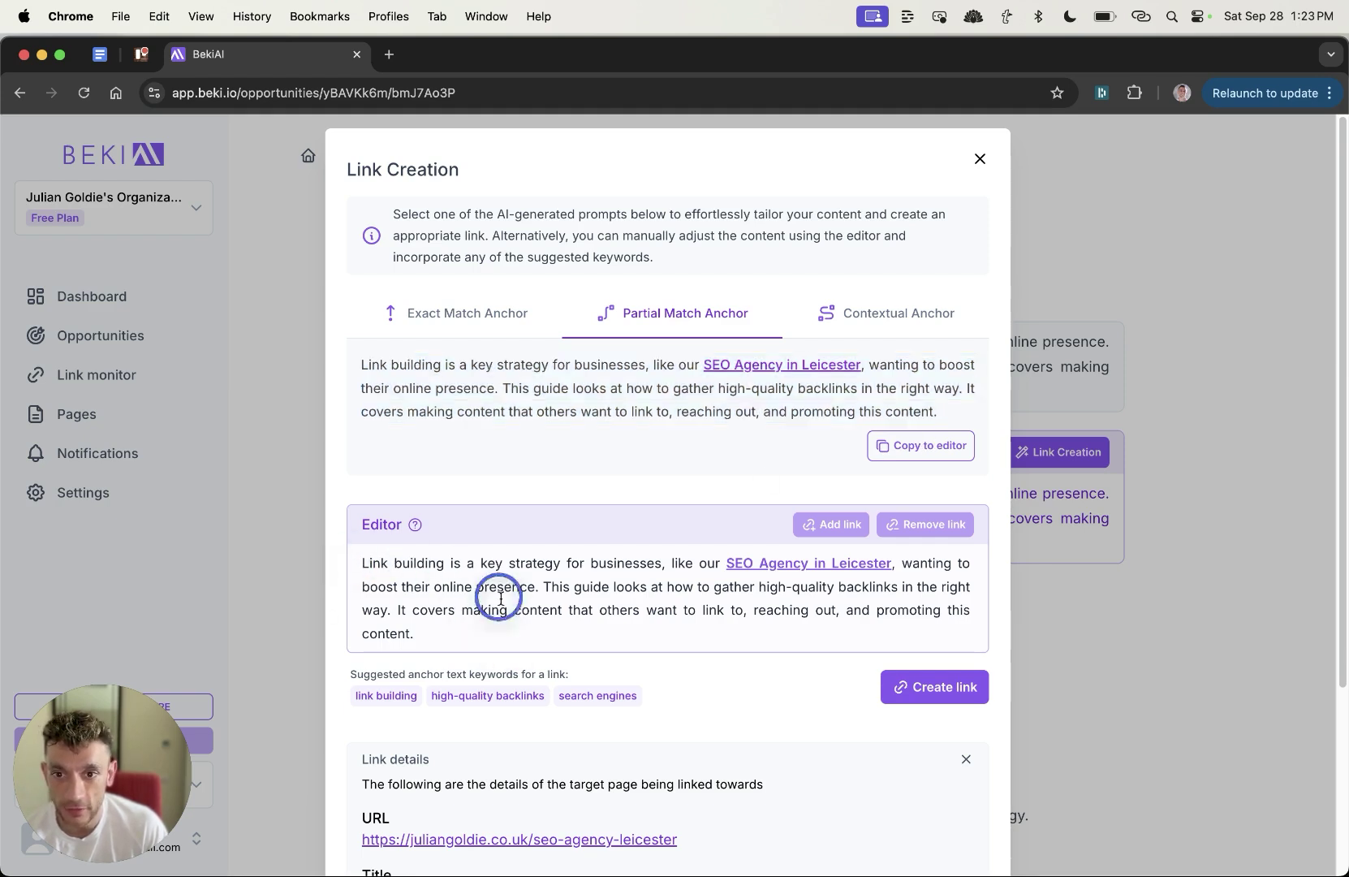
key("super+a")
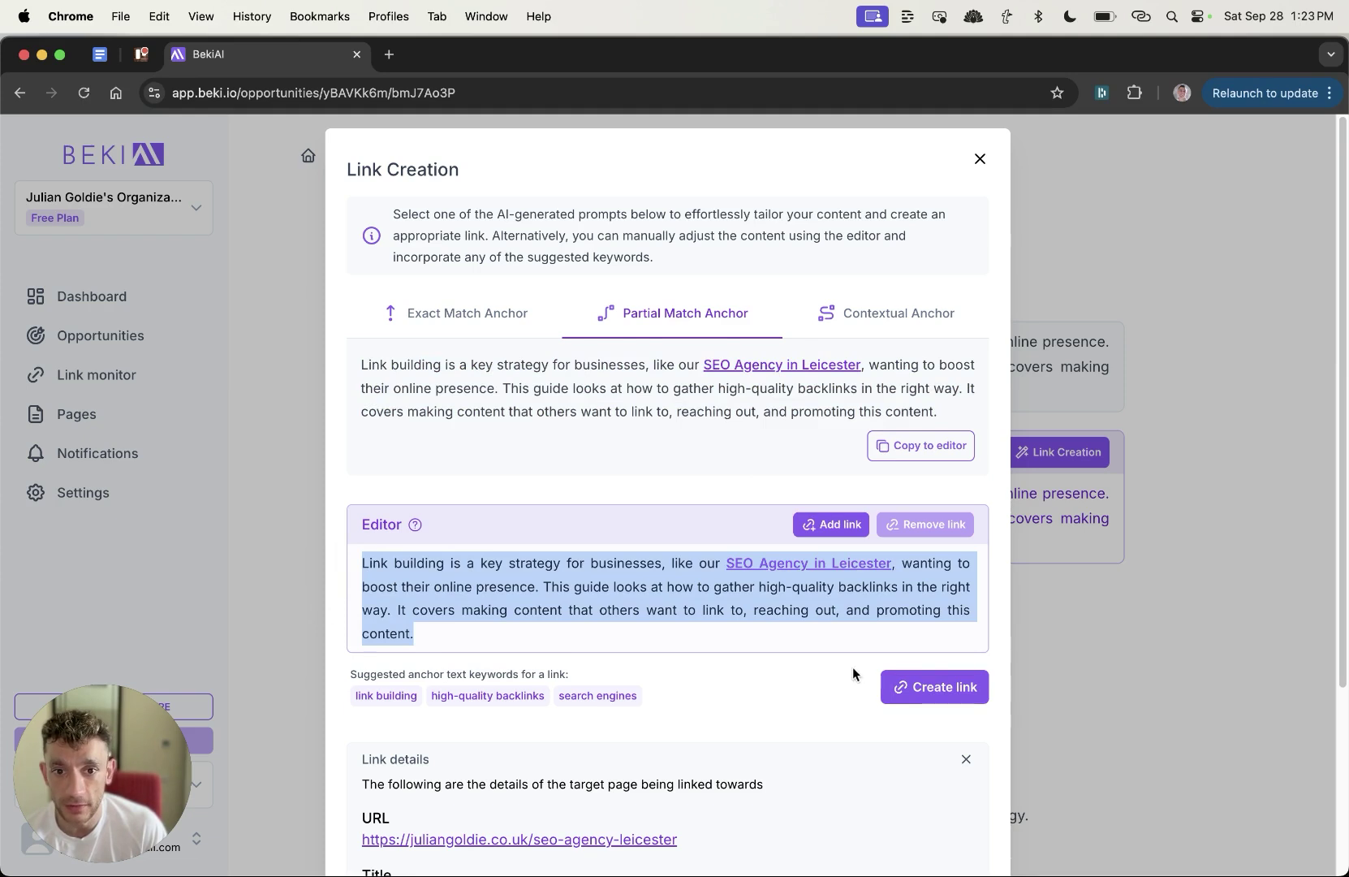
left_click(791, 581)
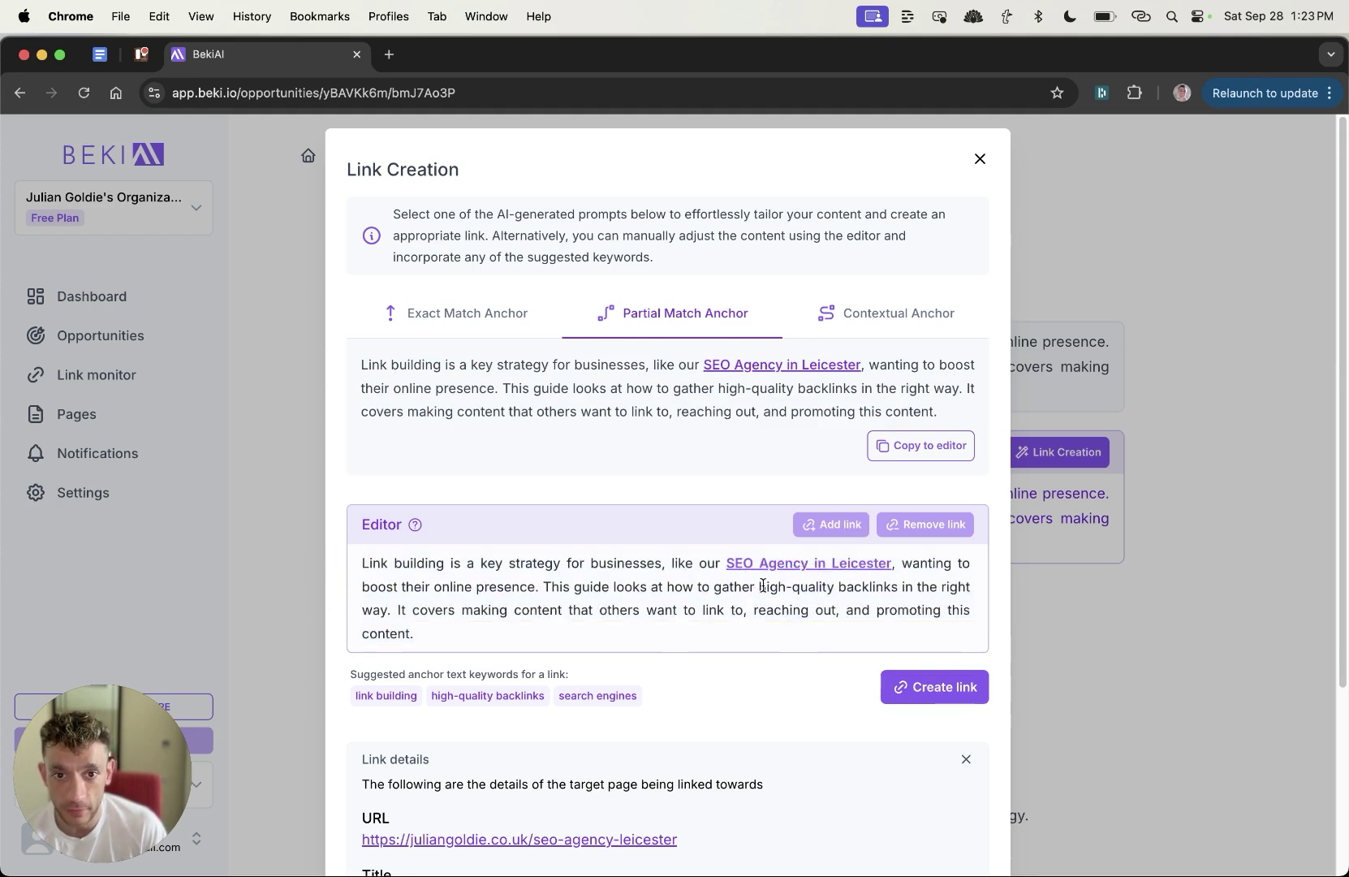
left_click(761, 648)
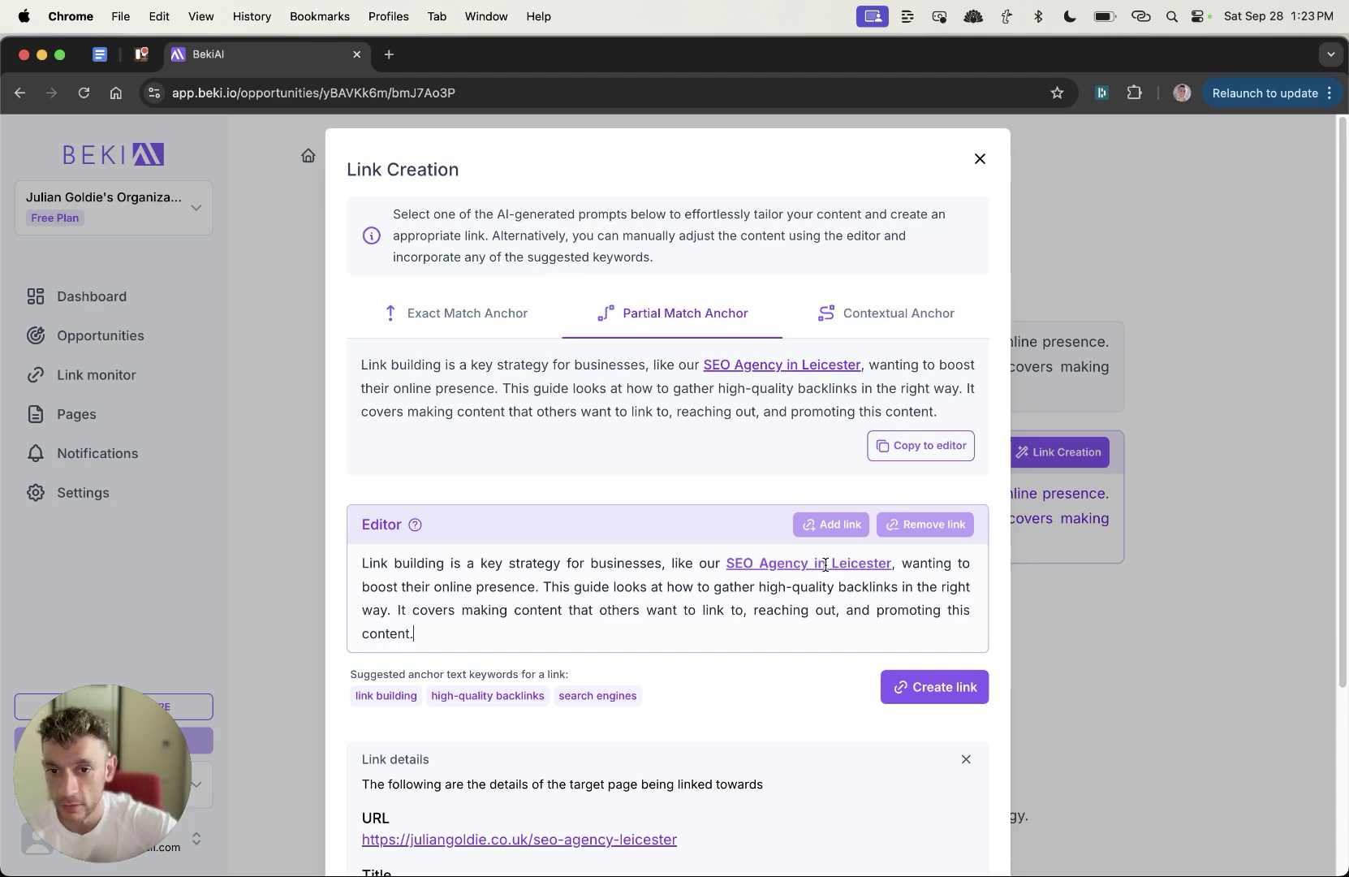
left_click(717, 497)
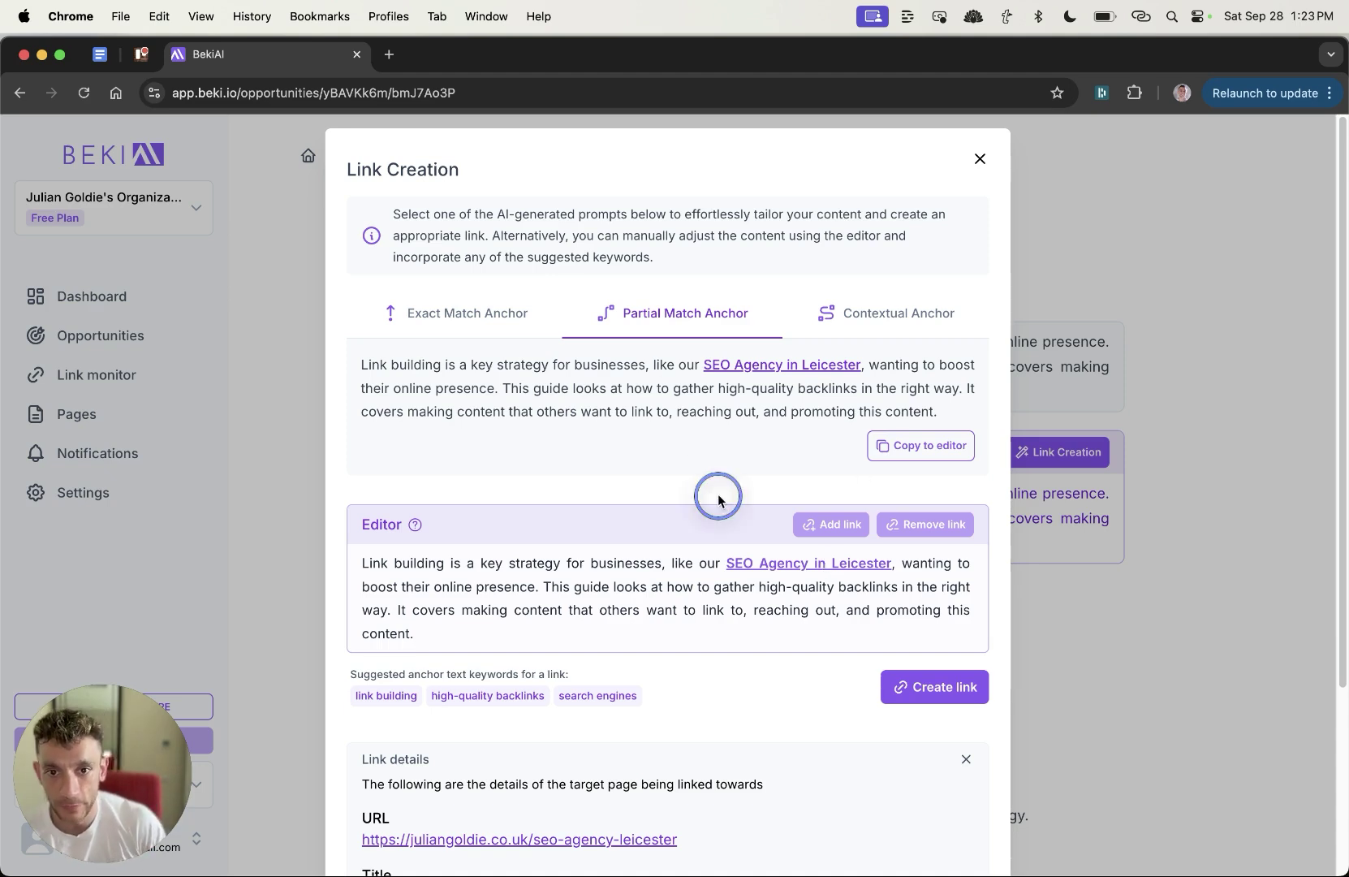
left_click(932, 687)
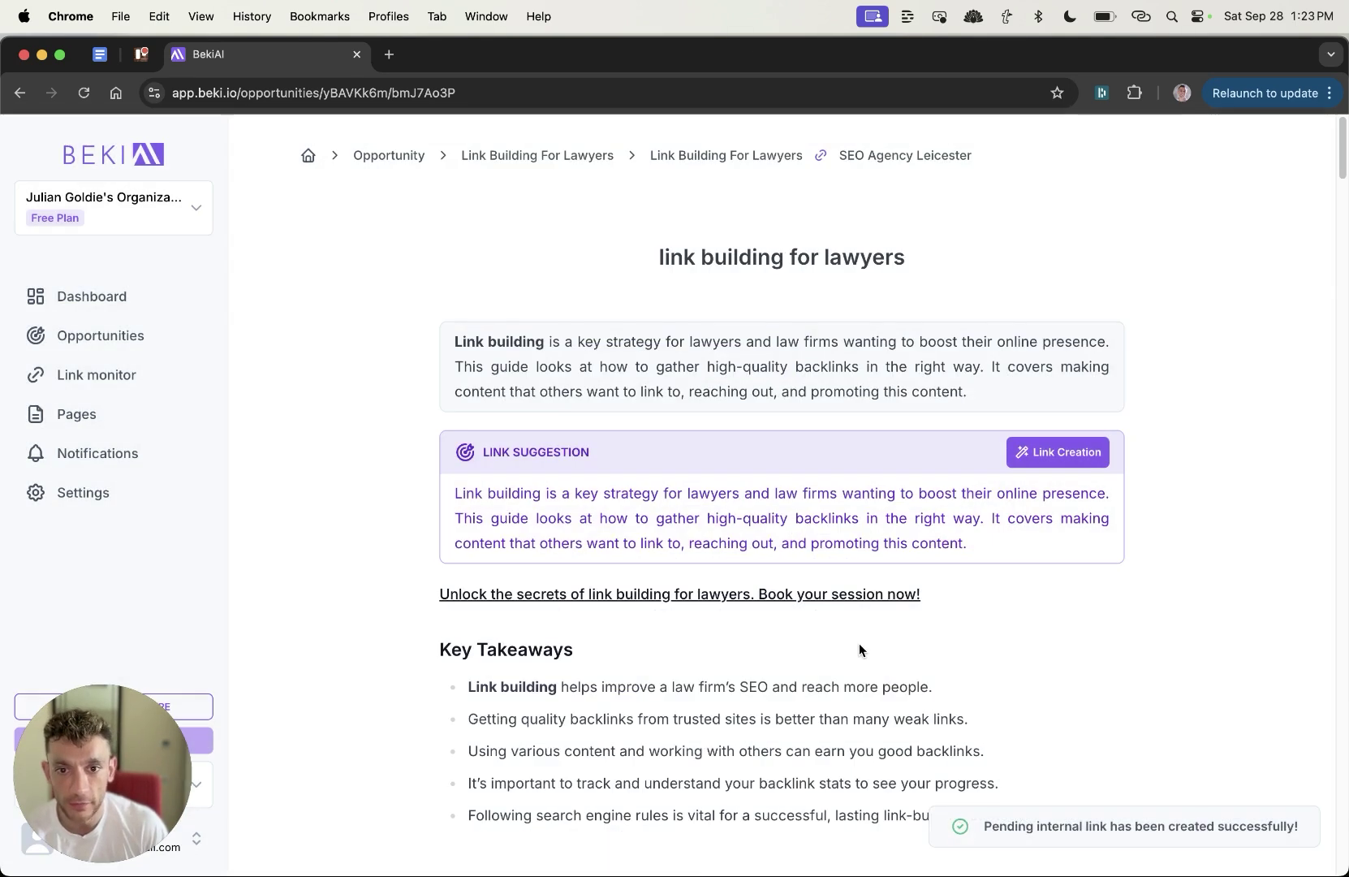
left_click_drag(999, 825, 1261, 822)
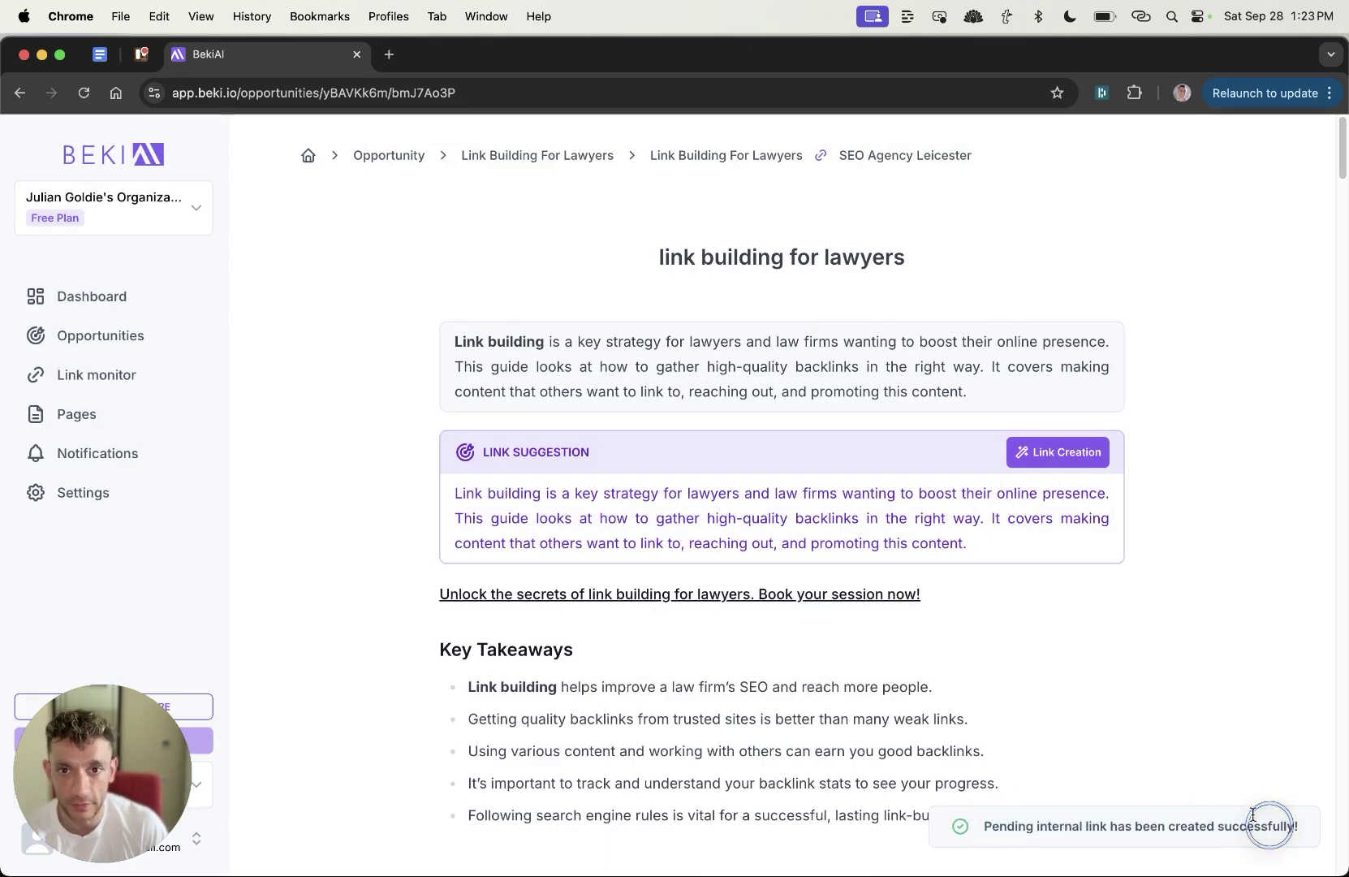
left_click(728, 160)
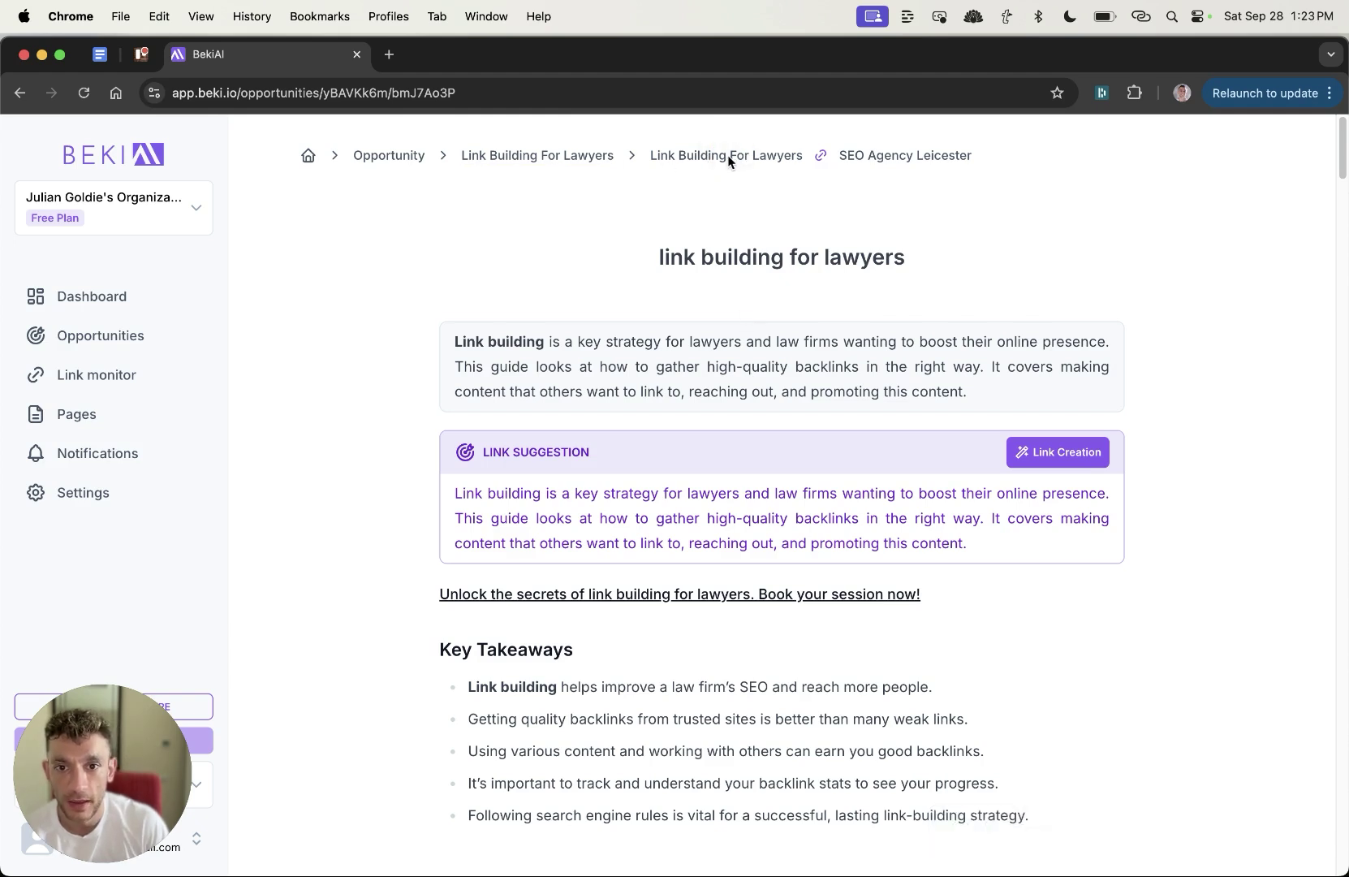
left_click(537, 155)
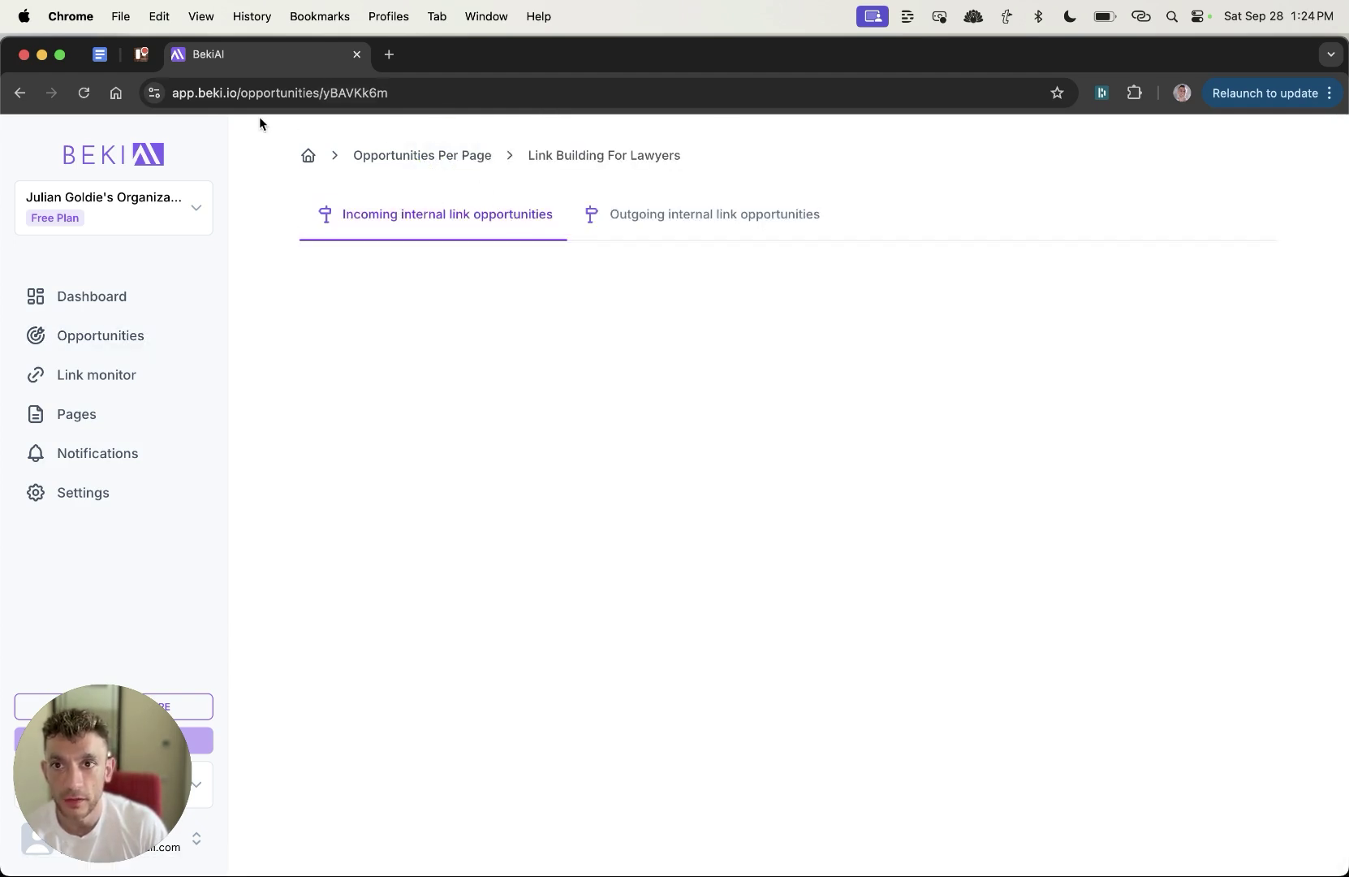
left_click(19, 93)
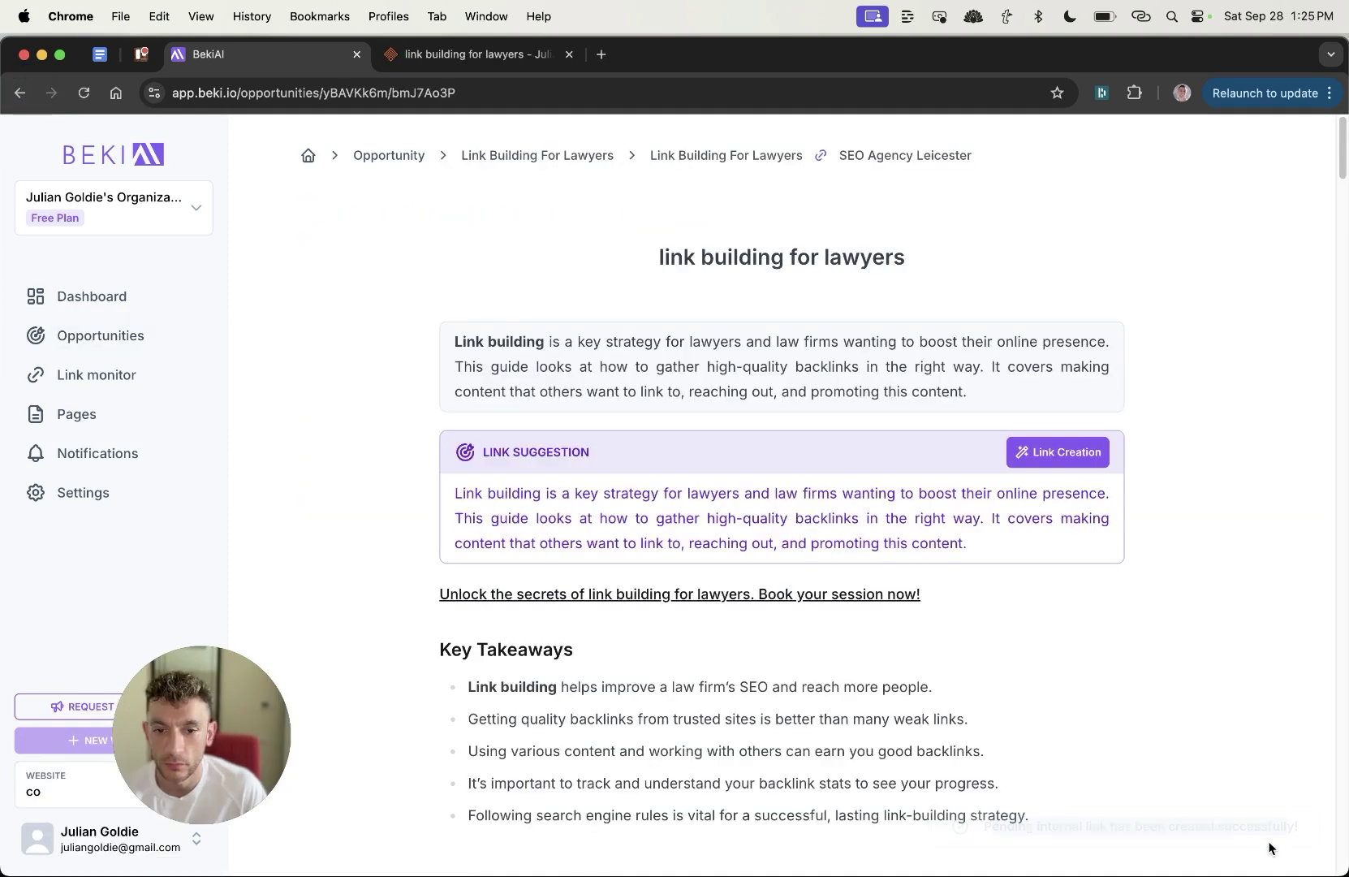
Step: Show the pending internal links in the link monitor and examine their anchor text, source and target columns
left_click(86, 344)
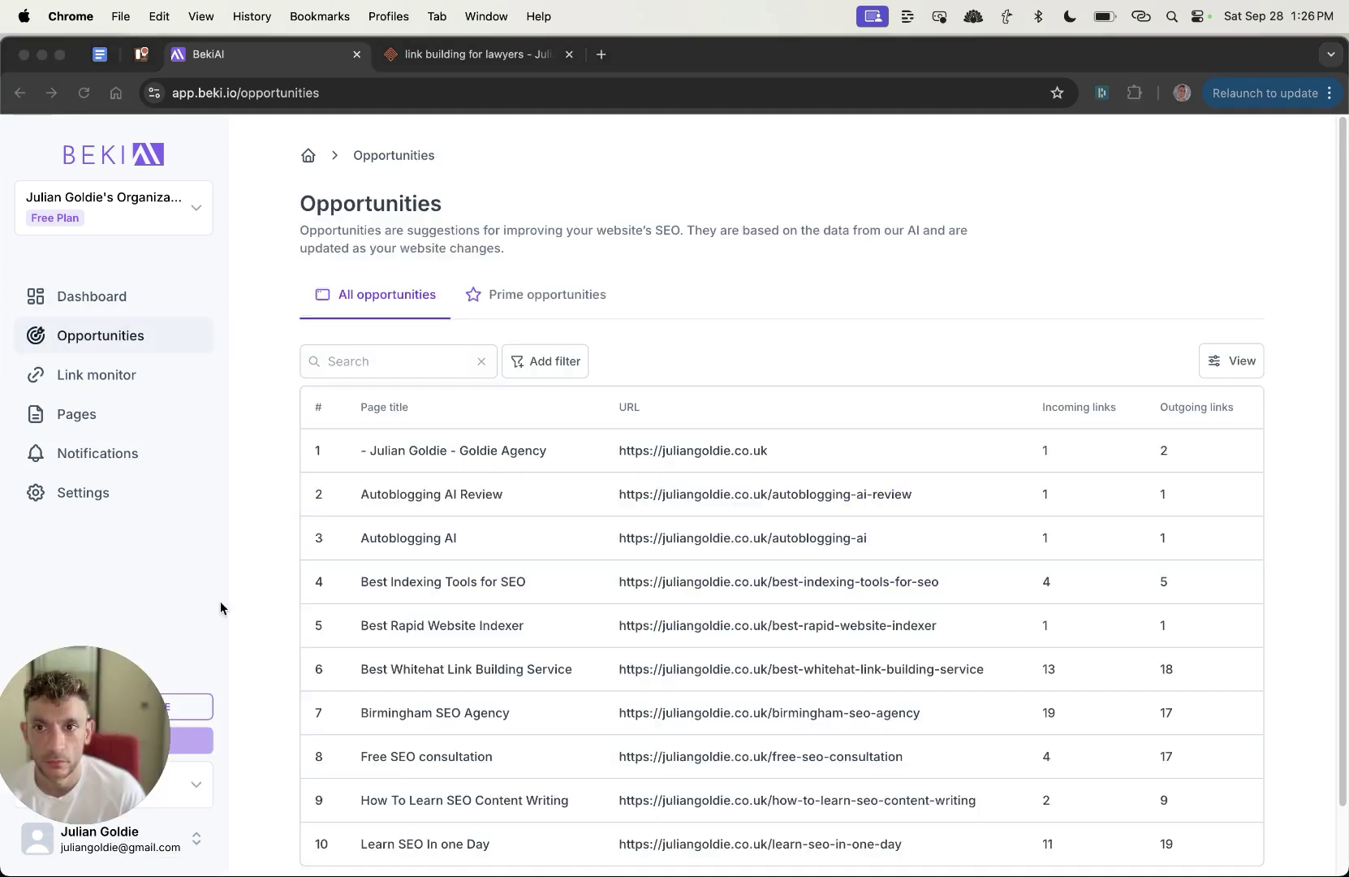
left_click_drag(132, 692, 186, 727)
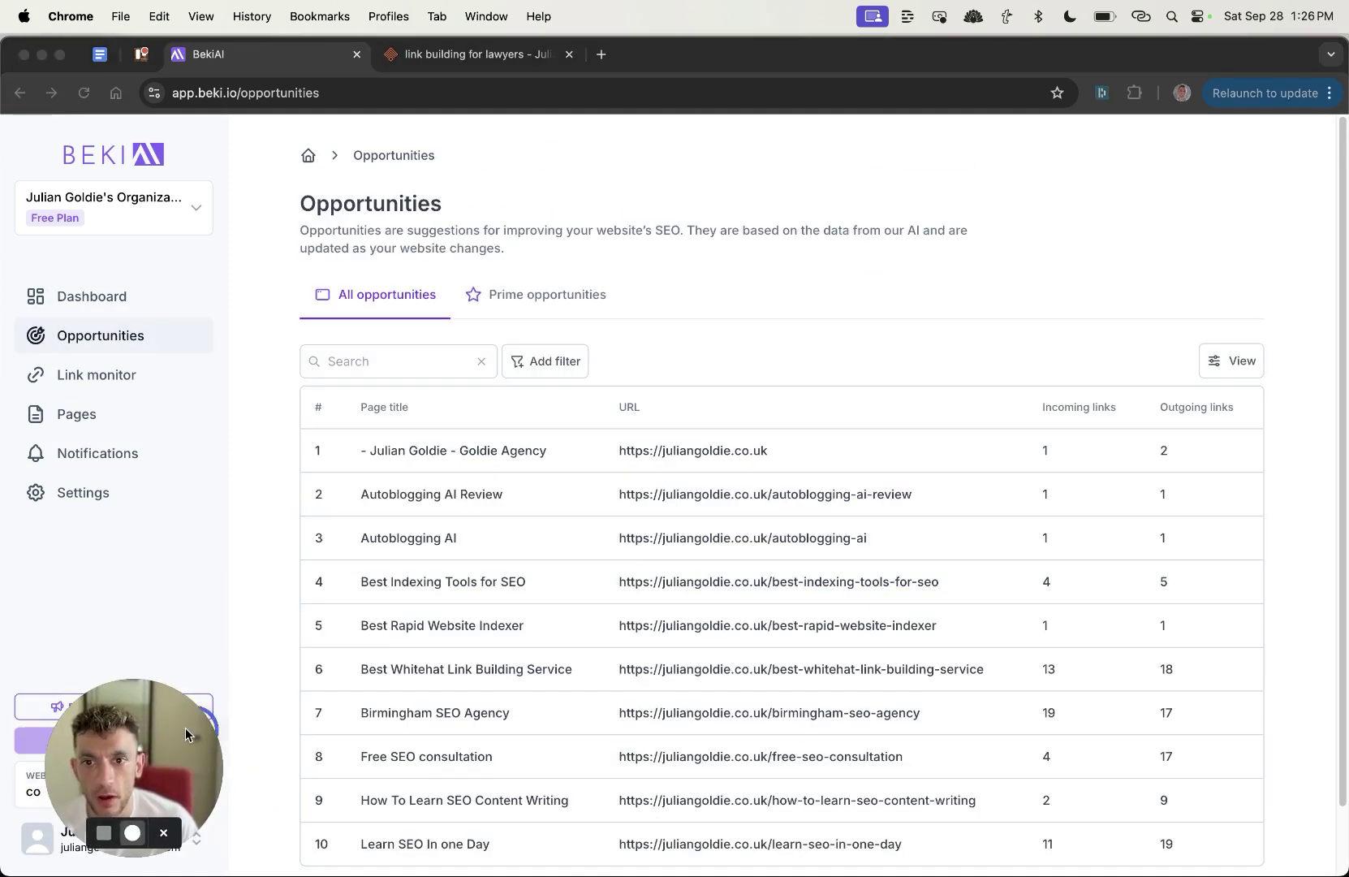
left_click(744, 260)
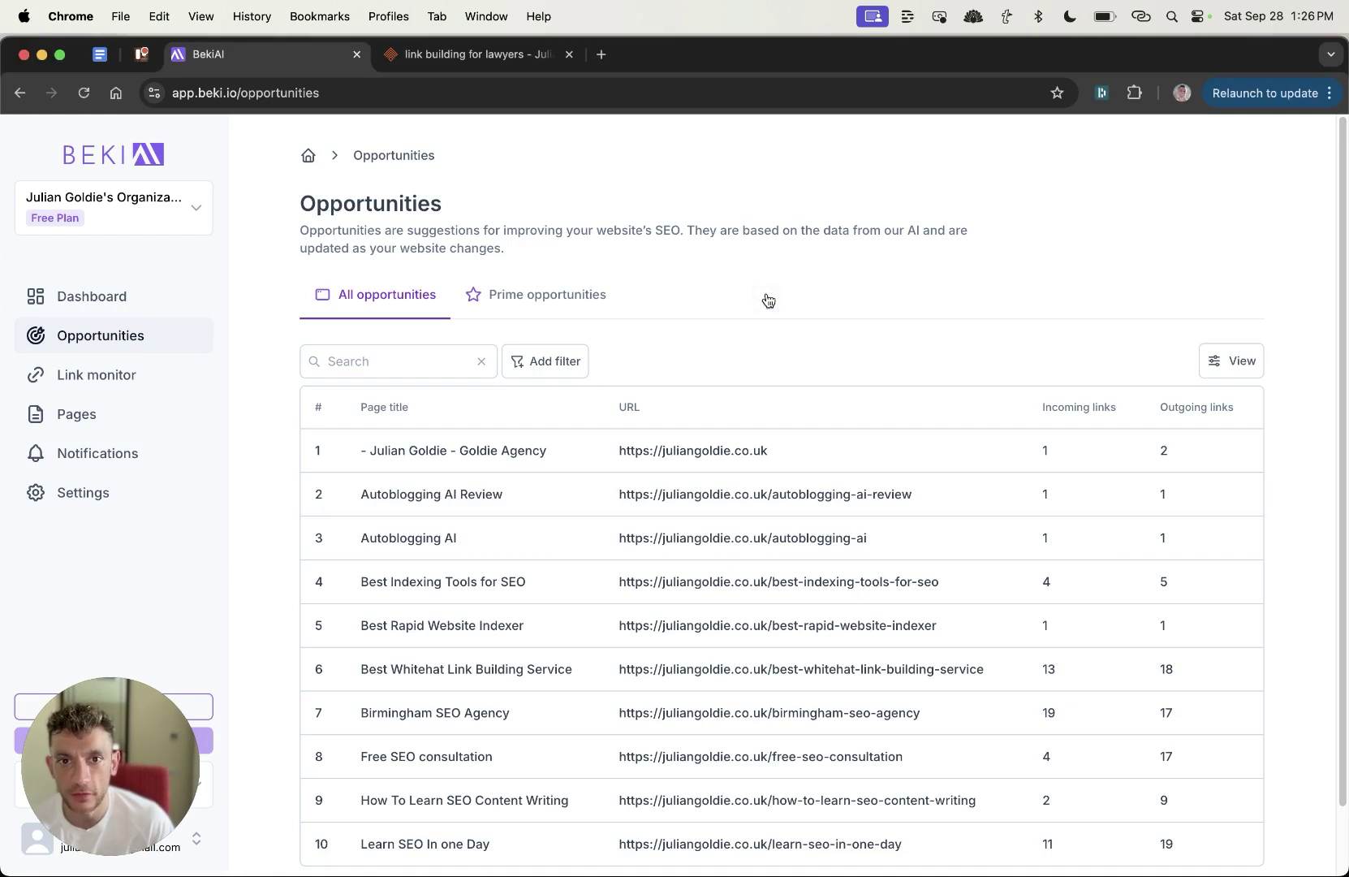
left_click(125, 376)
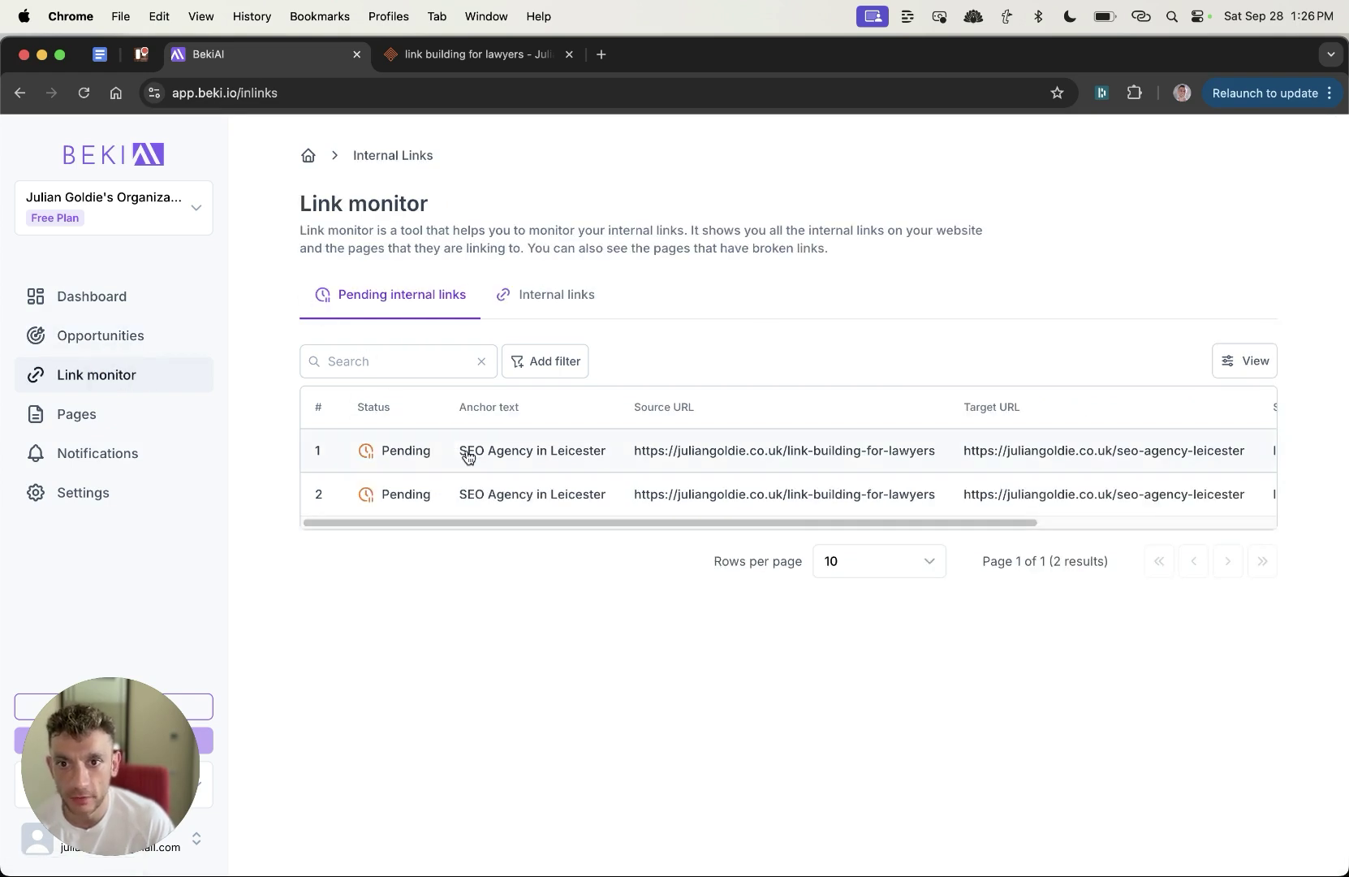
left_click_drag(623, 522, 518, 529)
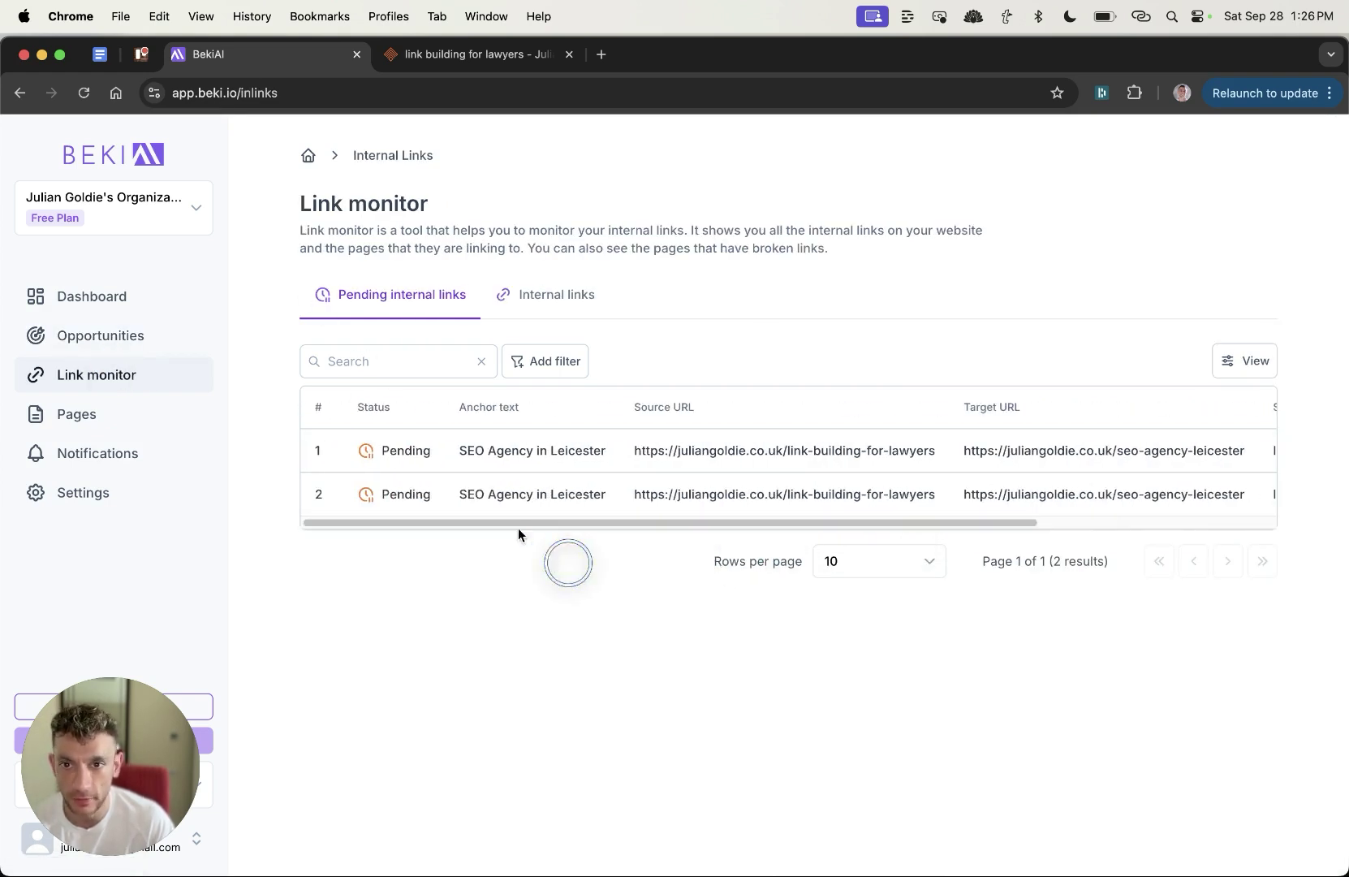
left_click(437, 523)
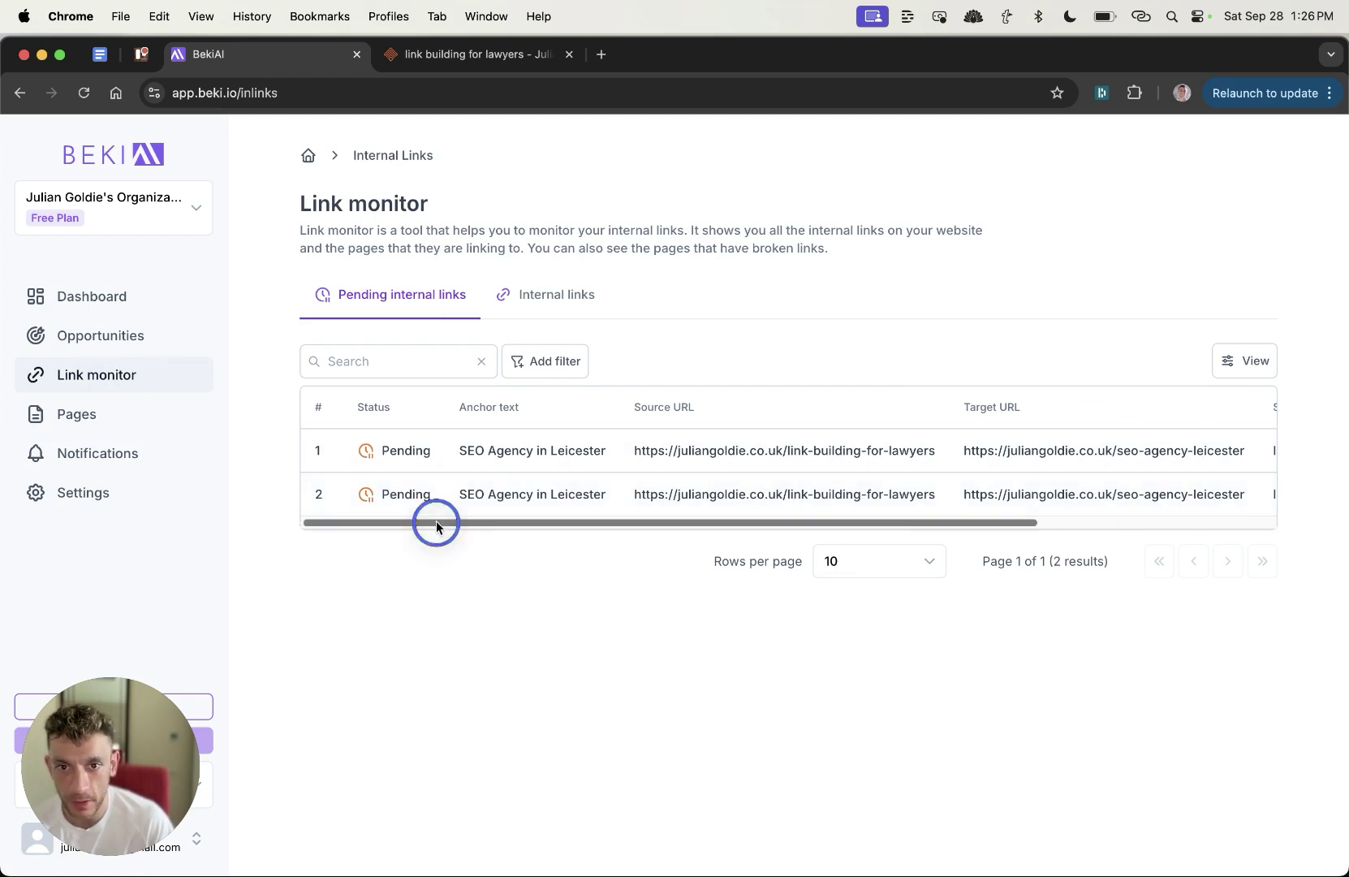
left_click_drag(437, 526, 852, 530)
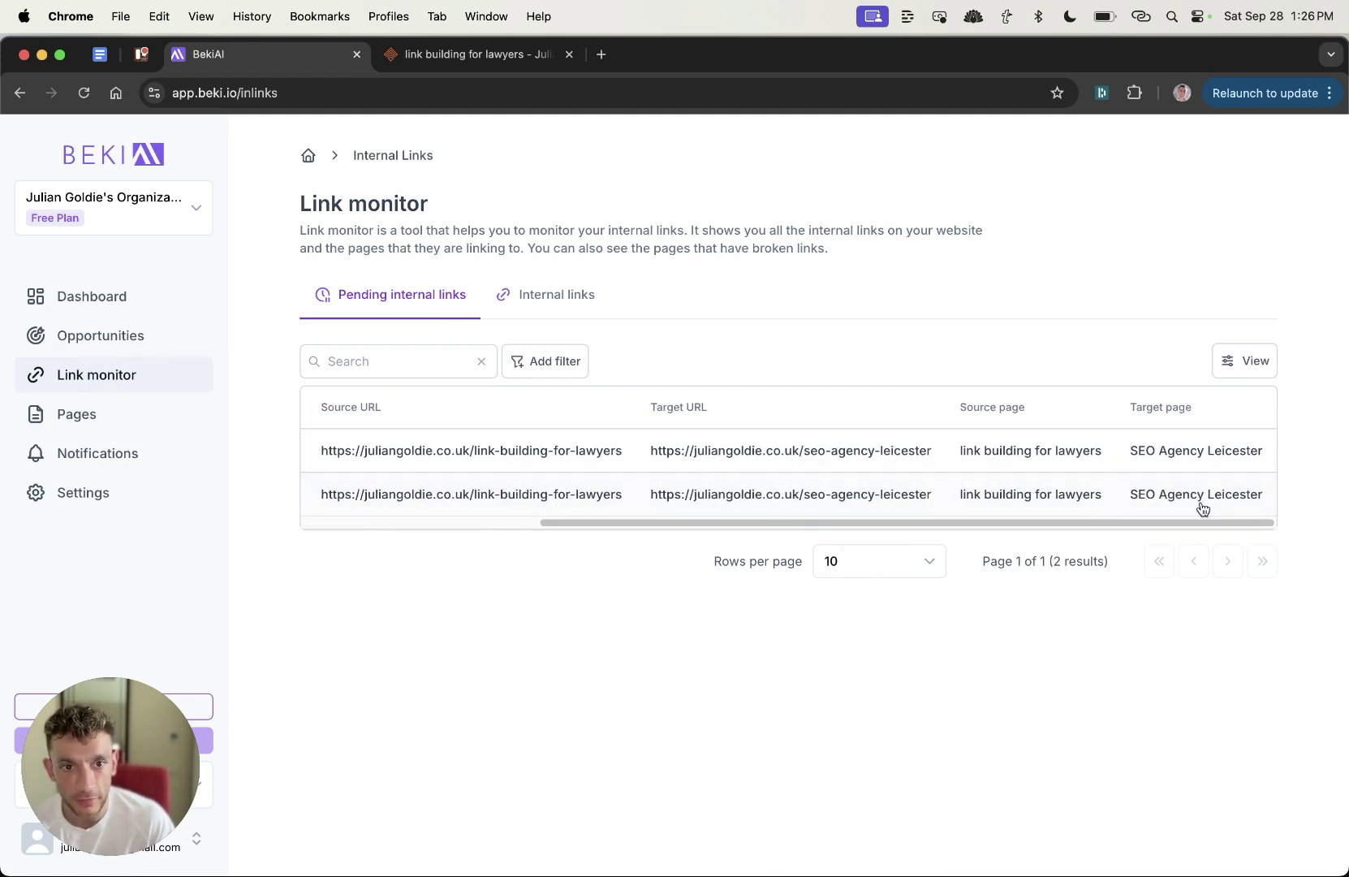
left_click_drag(1007, 536, 428, 528)
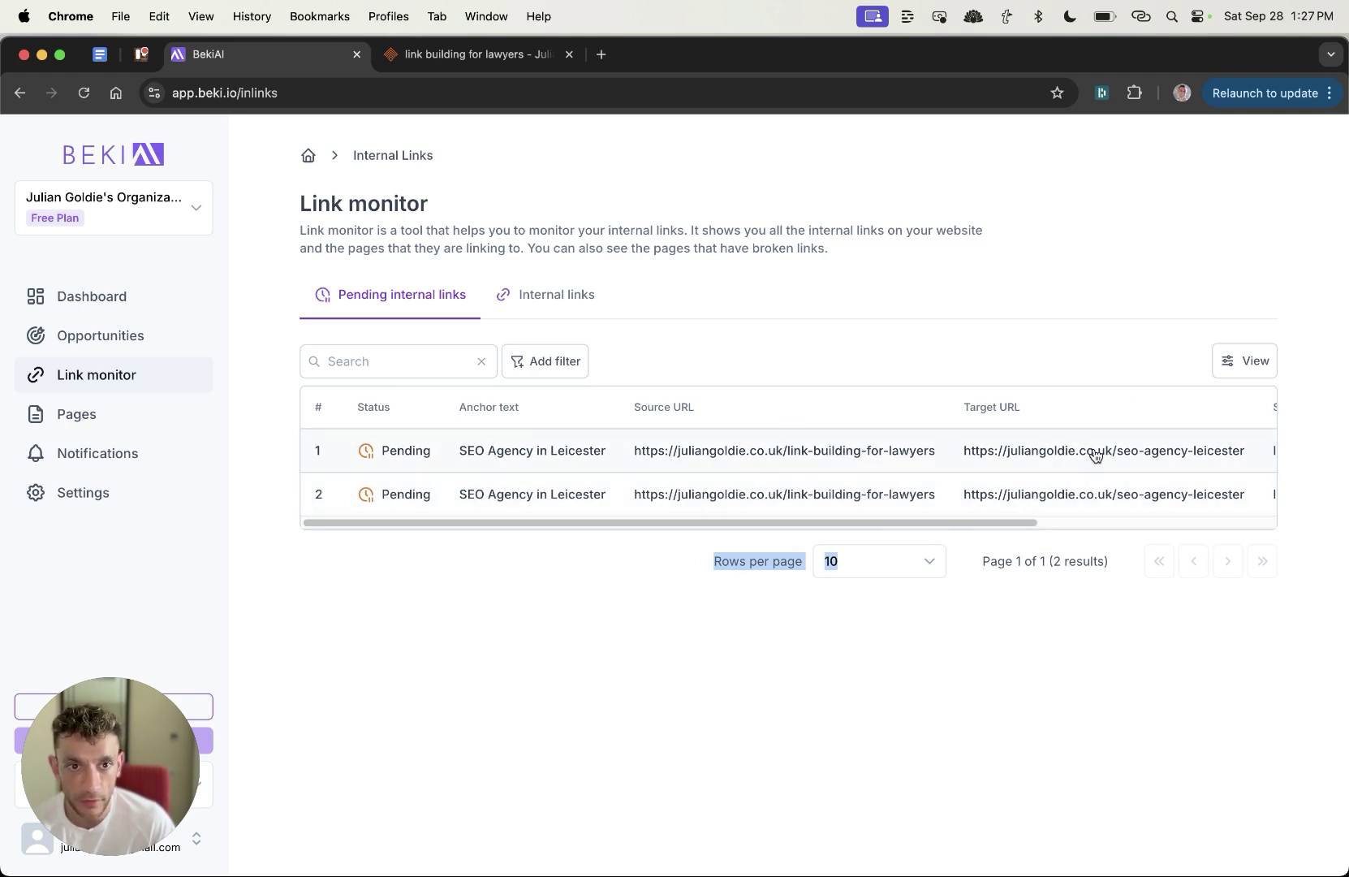
left_click_drag(1002, 521, 1291, 520)
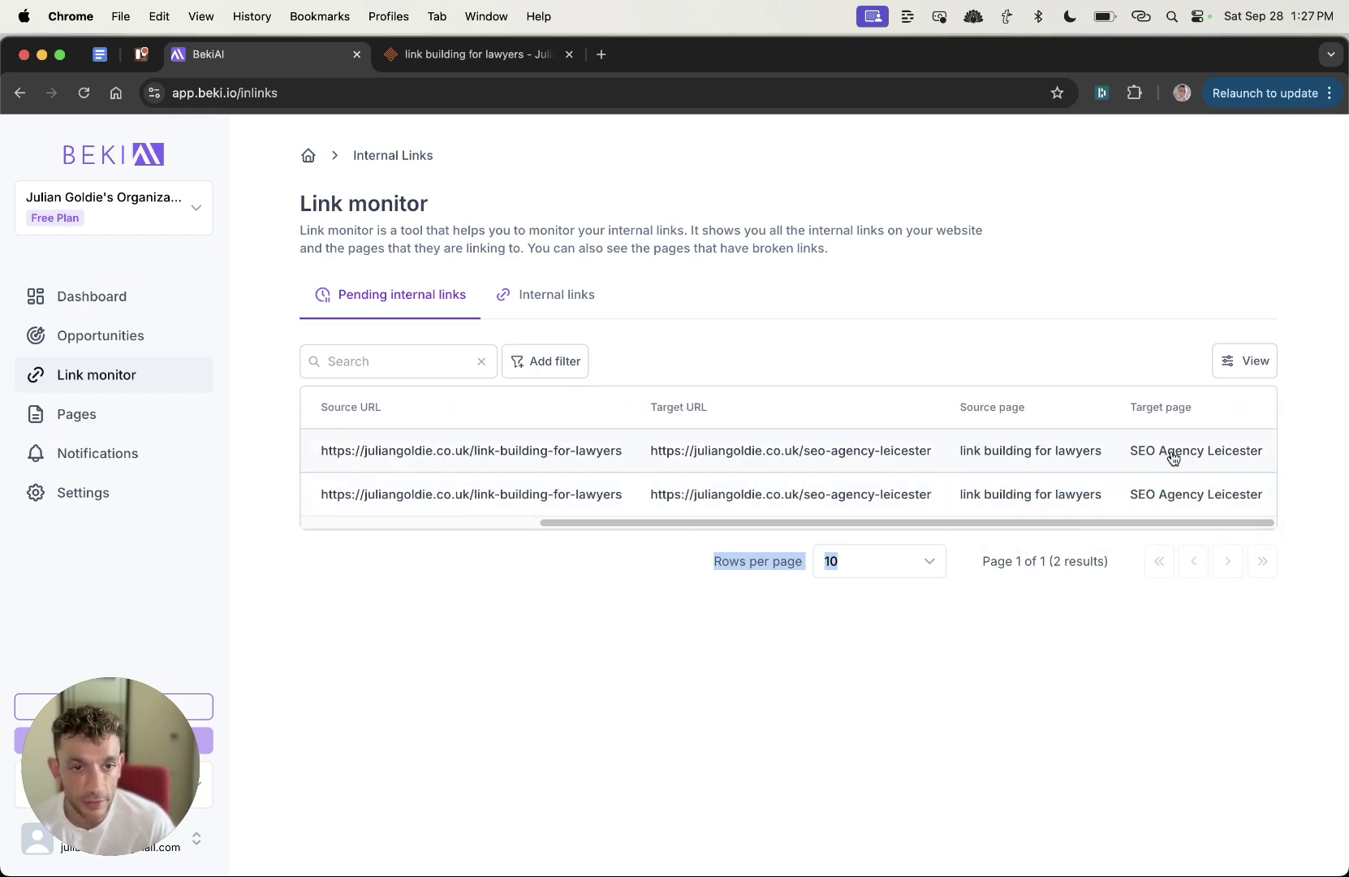
Step: Open the first pending link's activation instructions and read the original and replacement texts
left_click(1013, 460)
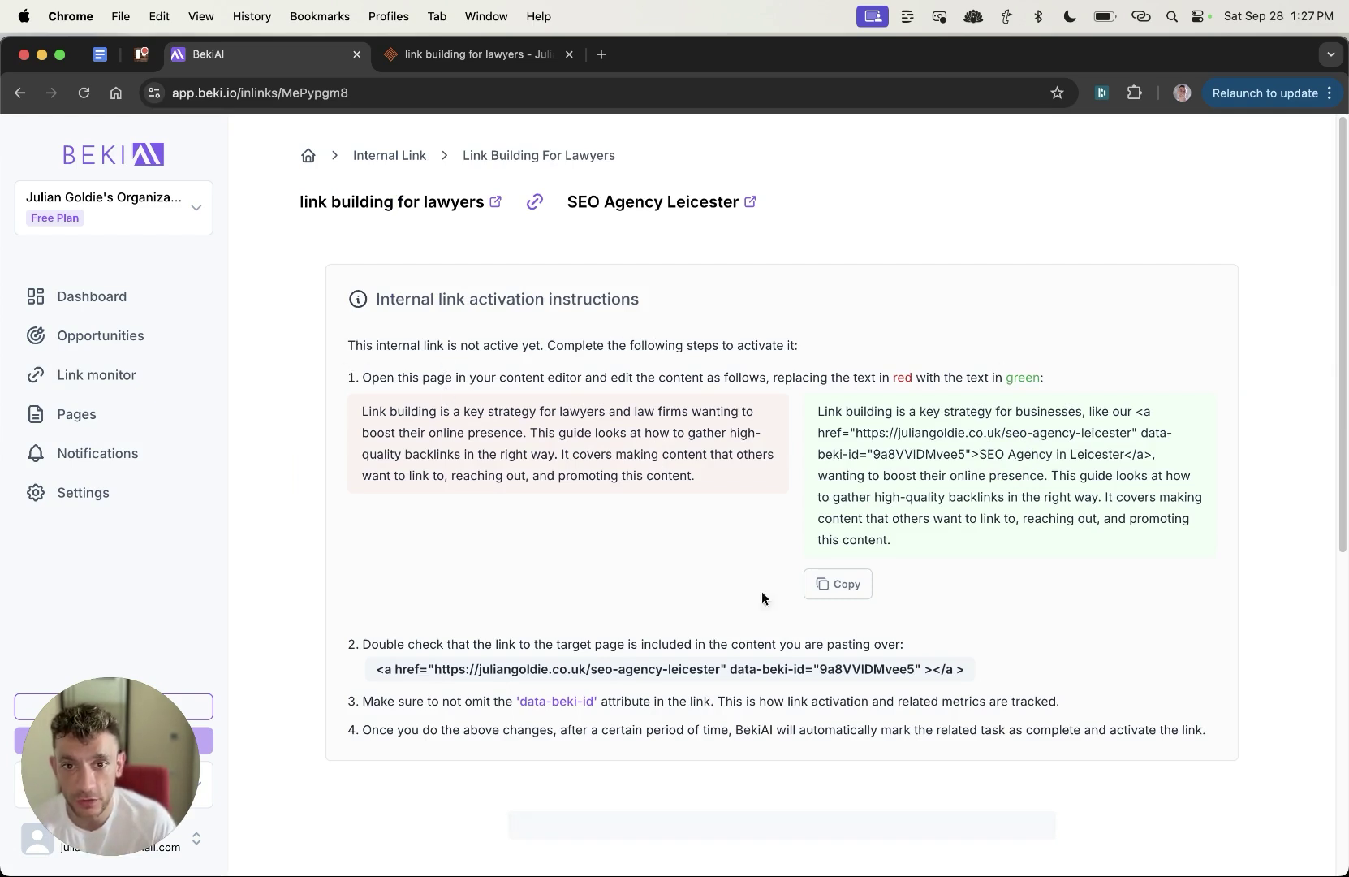
left_click_drag(363, 411, 680, 494)
left_click_drag(818, 400, 970, 528)
left_click(970, 527)
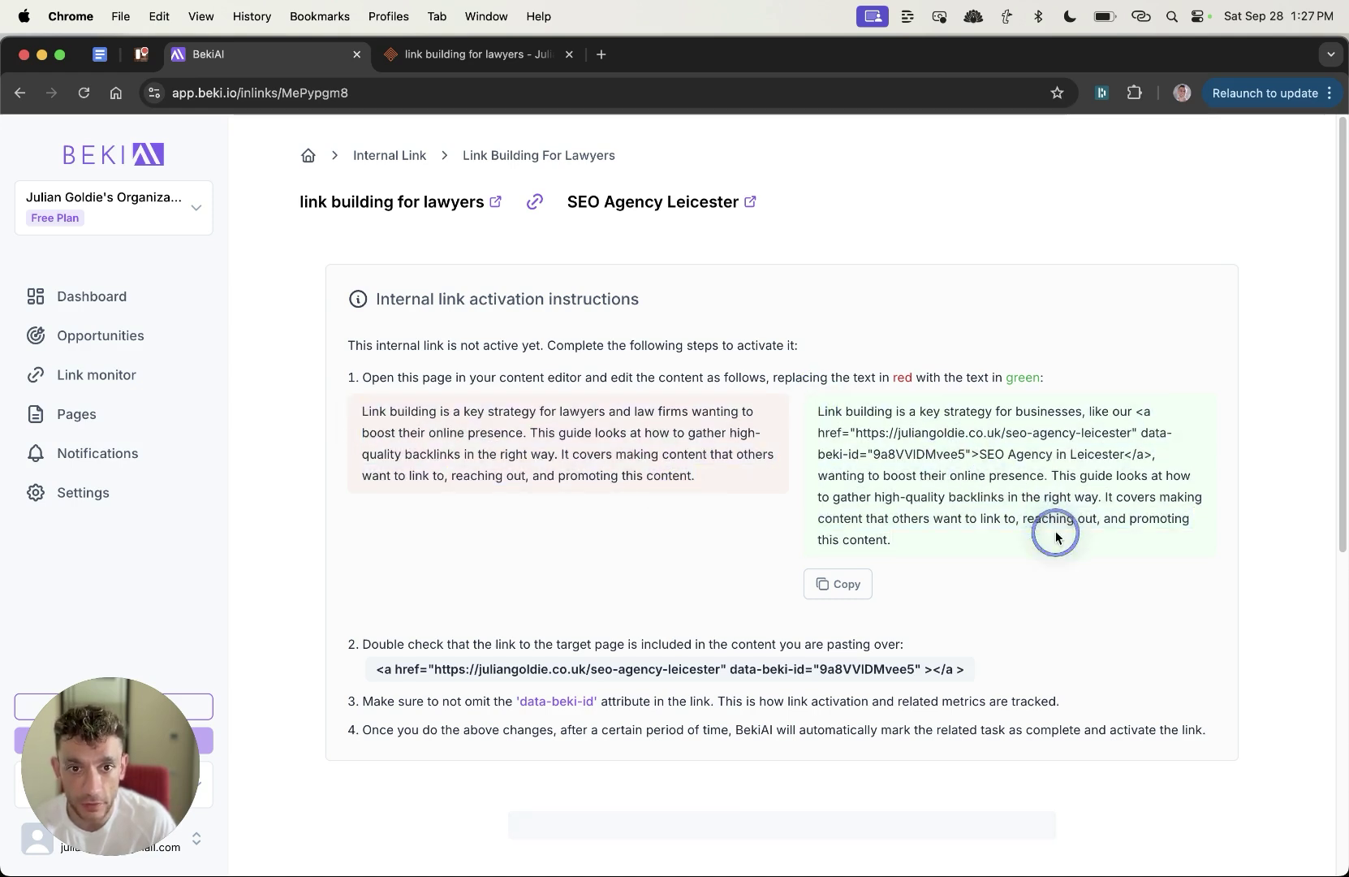
left_click(462, 67)
left_click(275, 65)
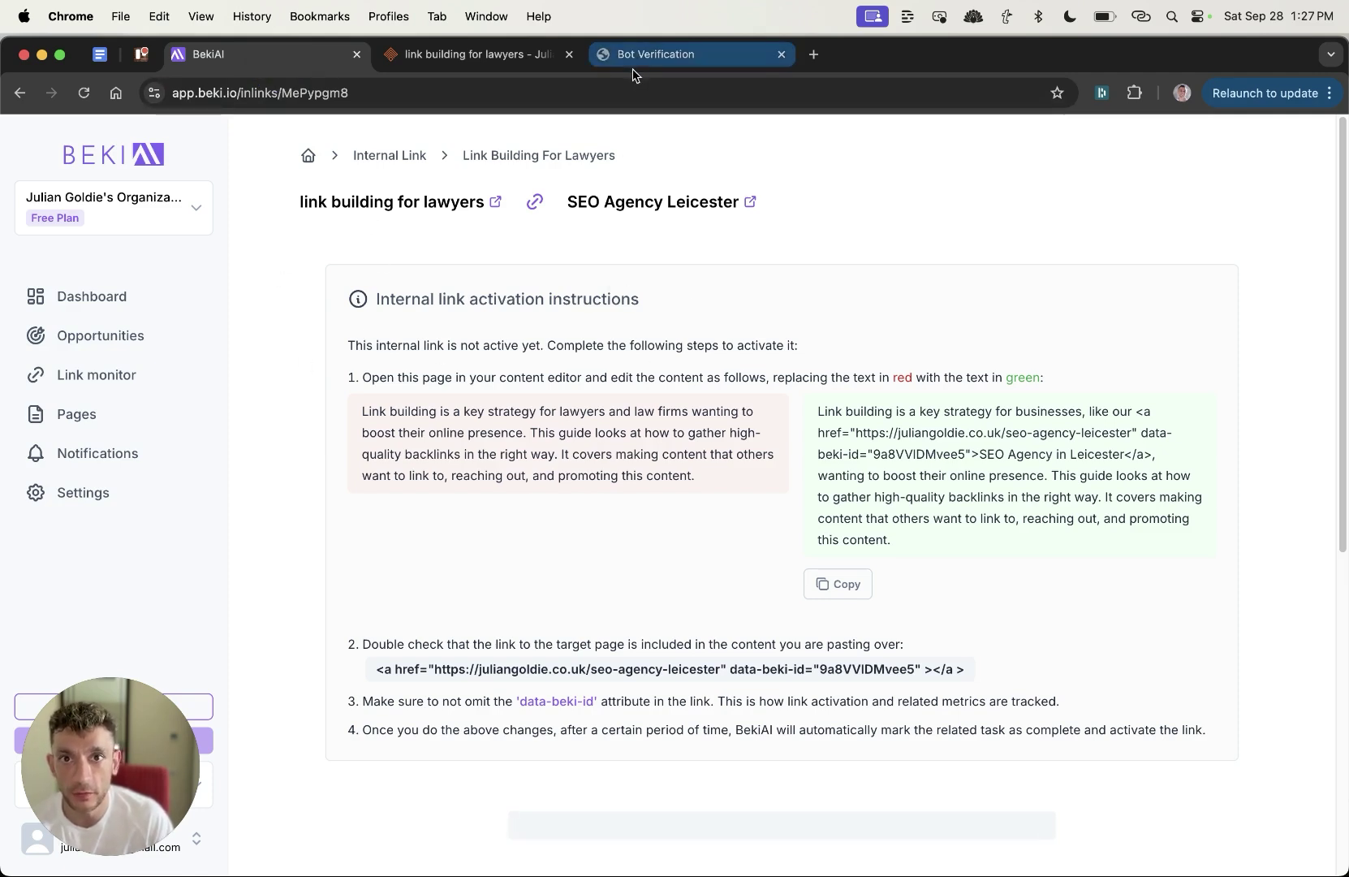
Step: Compare the red paragraph to replace with the green version that contains the SEO Agency in Leicester link code
left_click_drag(321, 268, 976, 536)
left_click(636, 500)
double_click(609, 465)
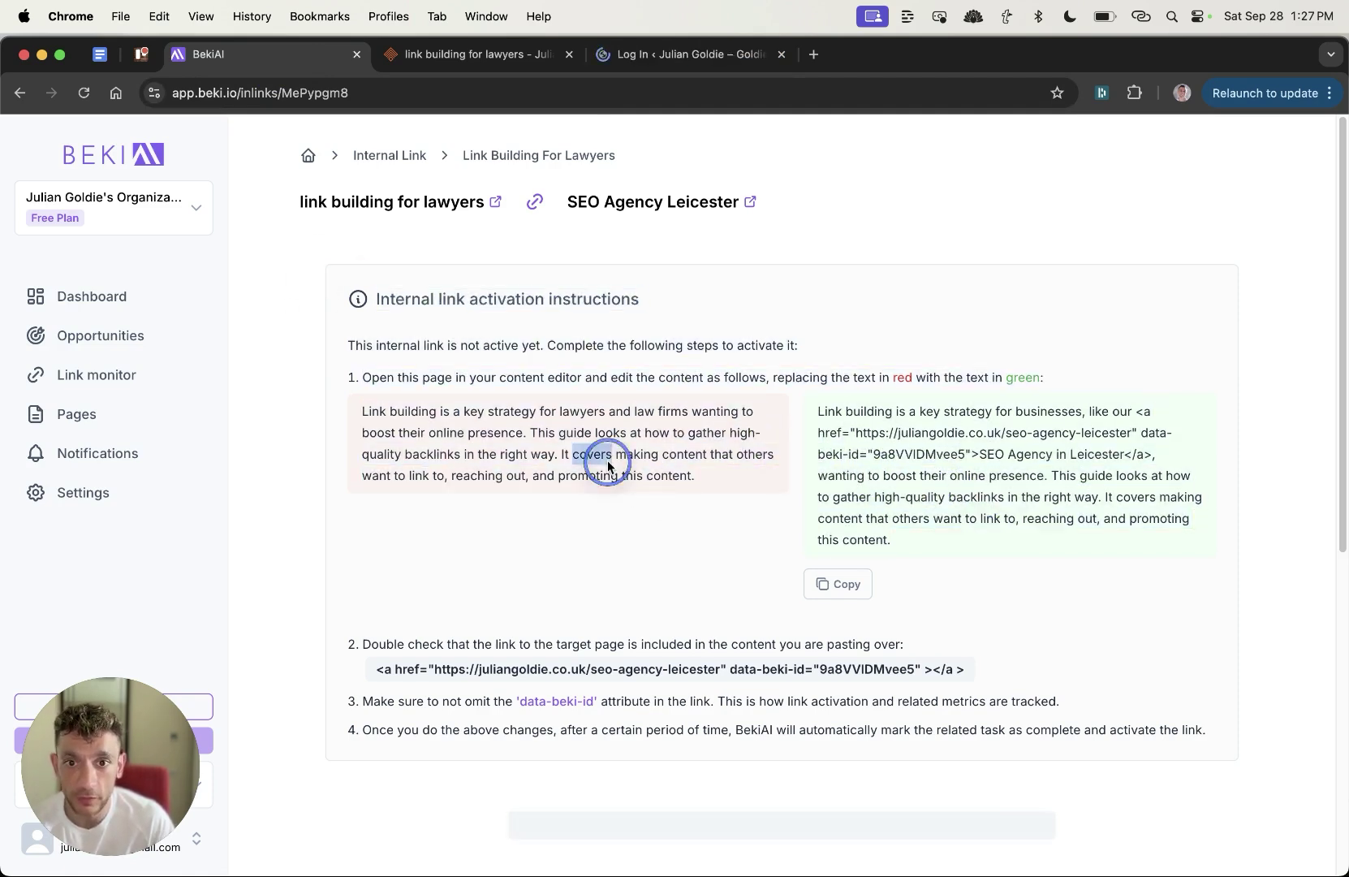
triple_click(949, 470)
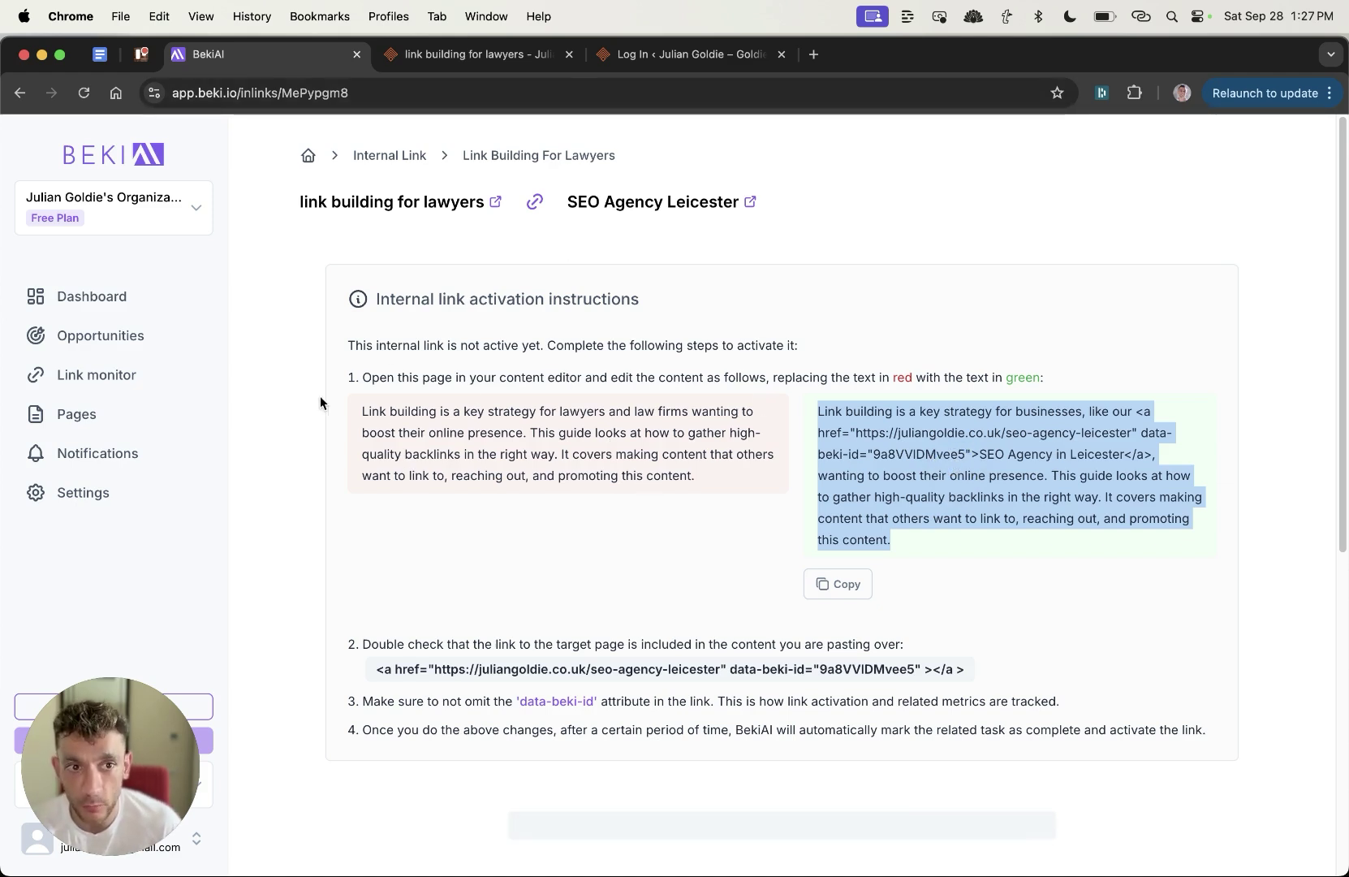
left_click_drag(363, 411, 726, 476)
left_click(733, 487)
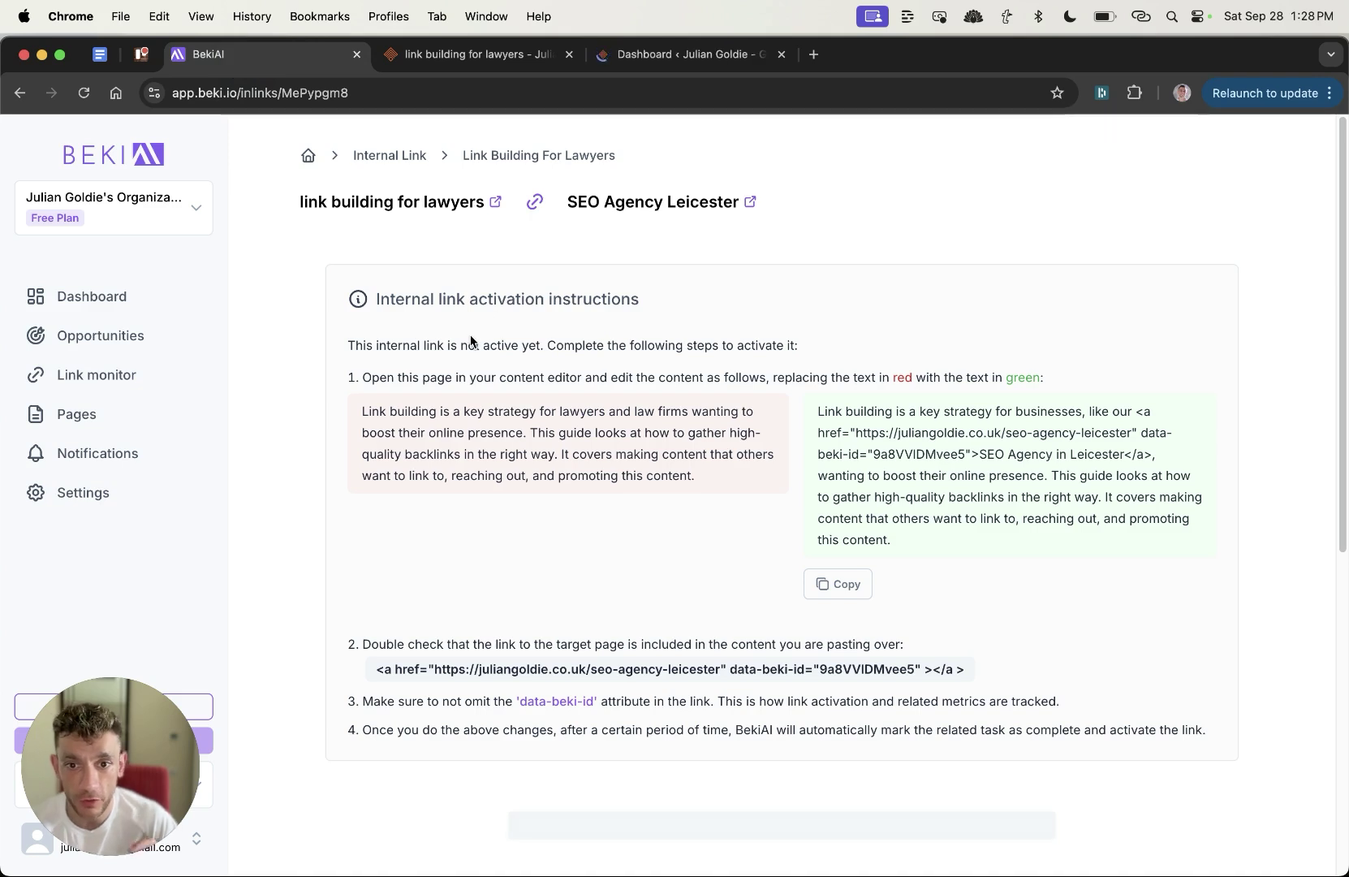
Step: Place the WordPress "Link Building for Lawyers" post tab beside Beki AI, switch its editor to the Text view and return to the activation instructions
left_click_drag(362, 411, 522, 402)
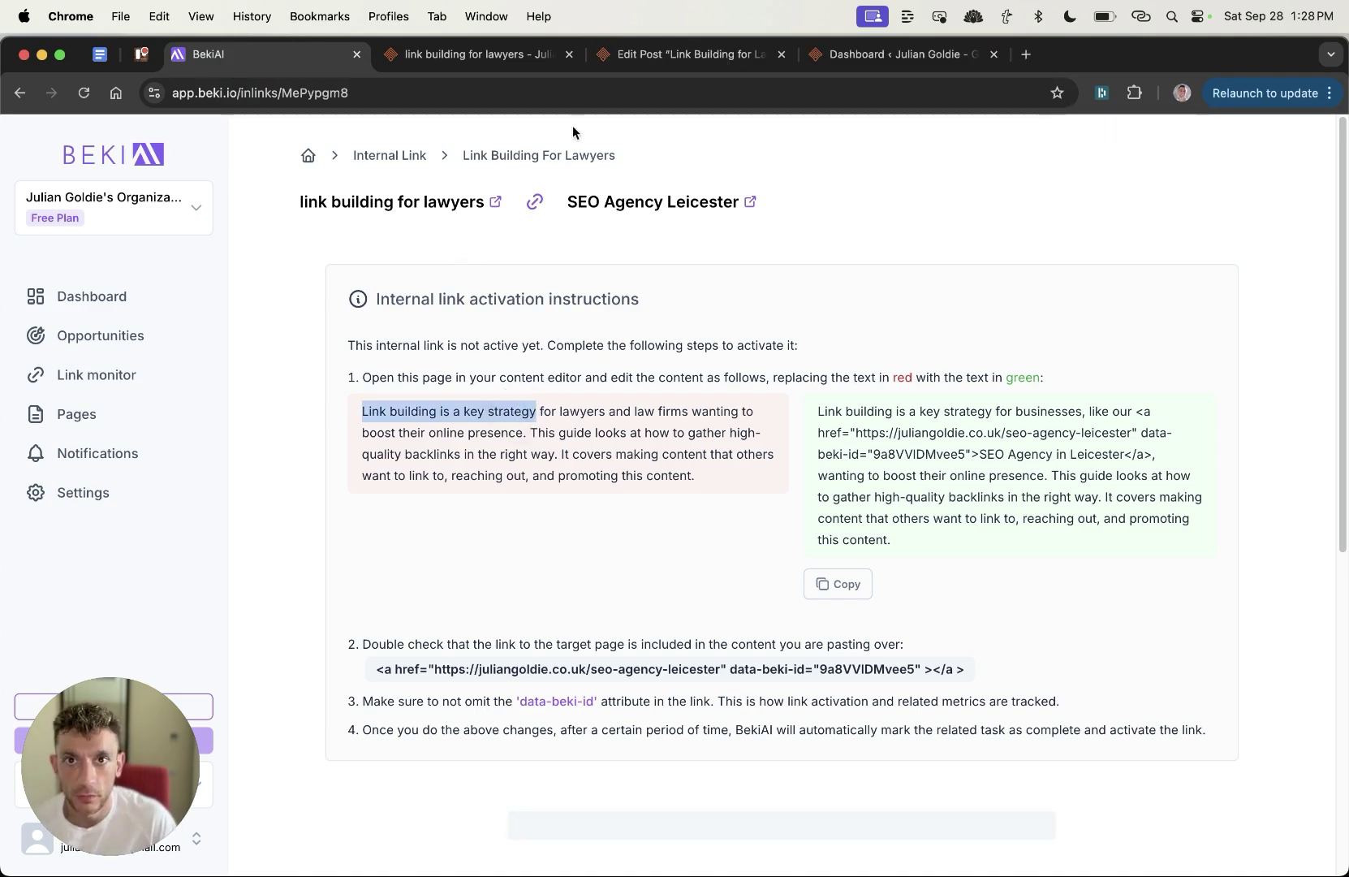
left_click_drag(690, 54, 479, 54)
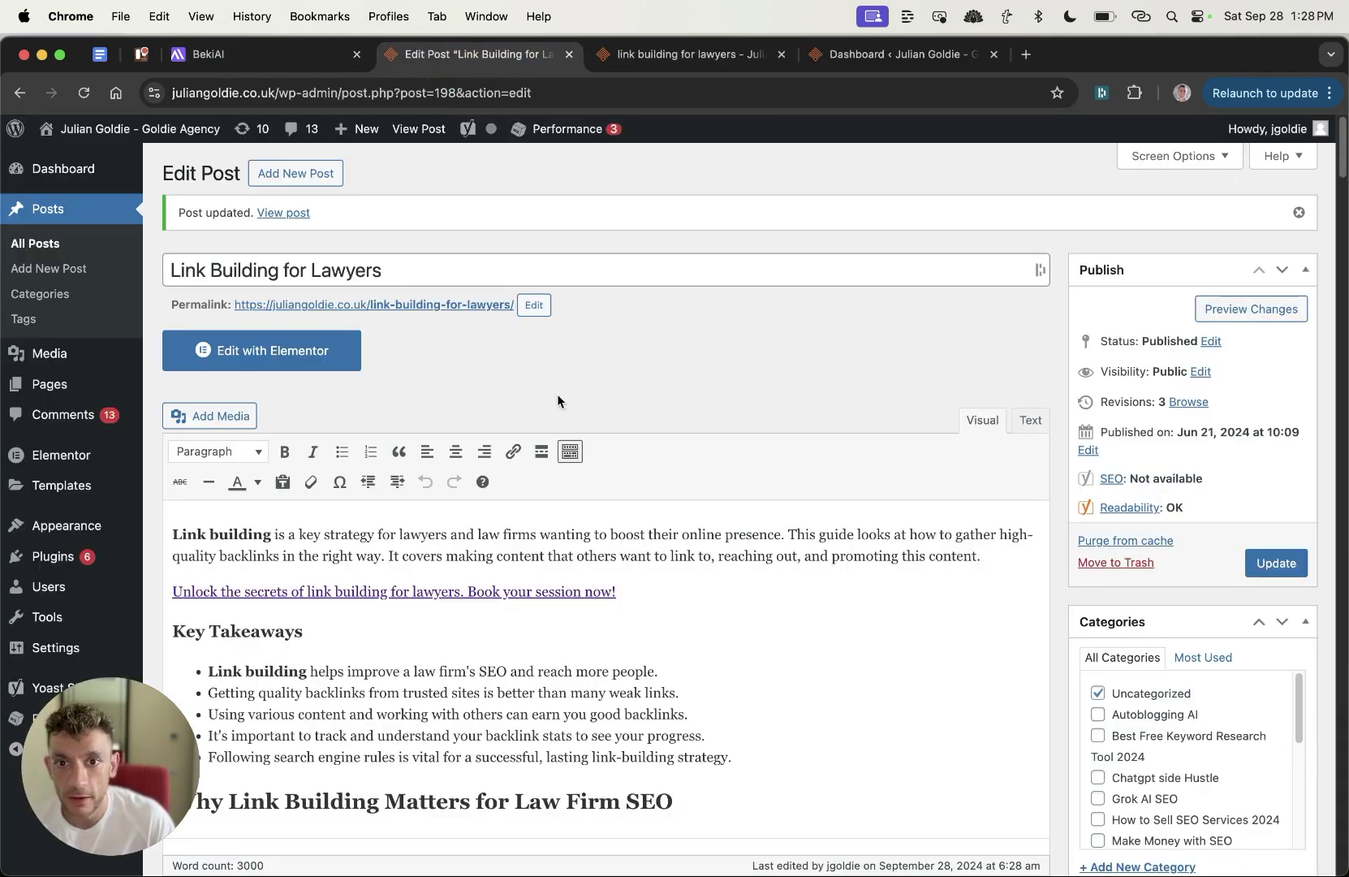
left_click(1016, 420)
key("ctrl+shift+Tab")
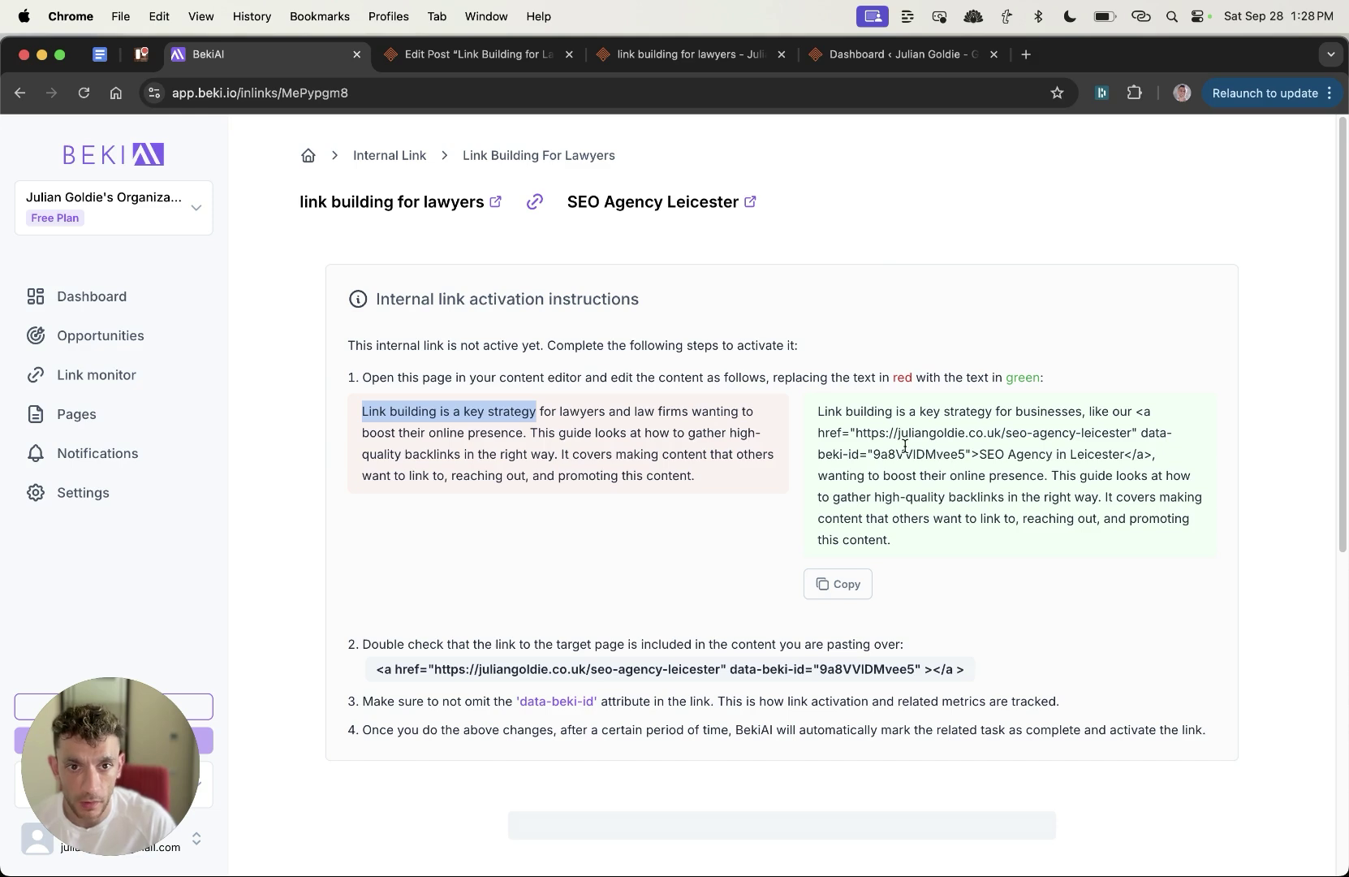
Step: Copy the green replacement paragraph containing the SEO Agency in Leicester link code from the activation instructions, comparing it with the red original
triple_click(906, 445)
key("super+c")
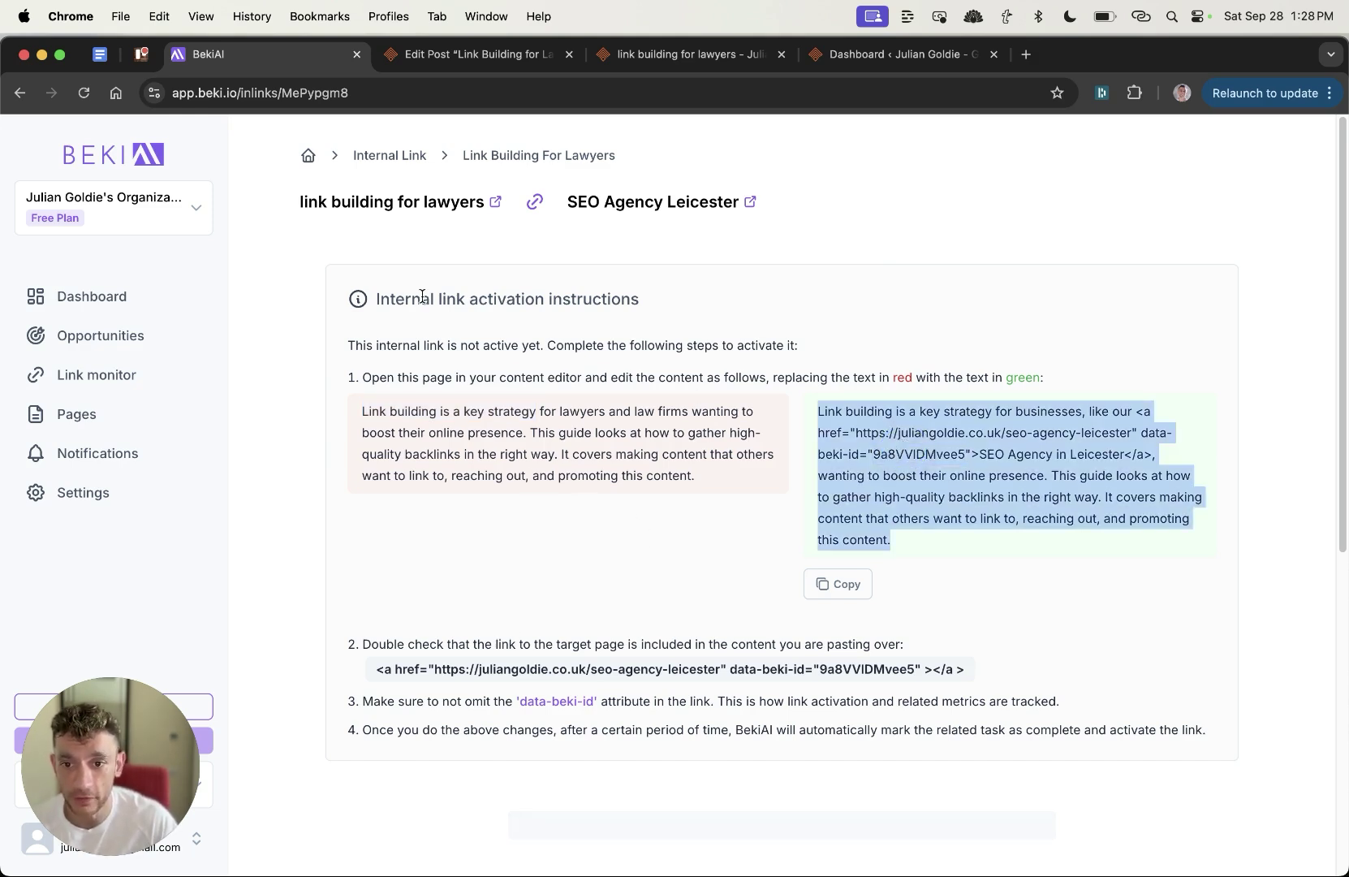
triple_click(933, 477)
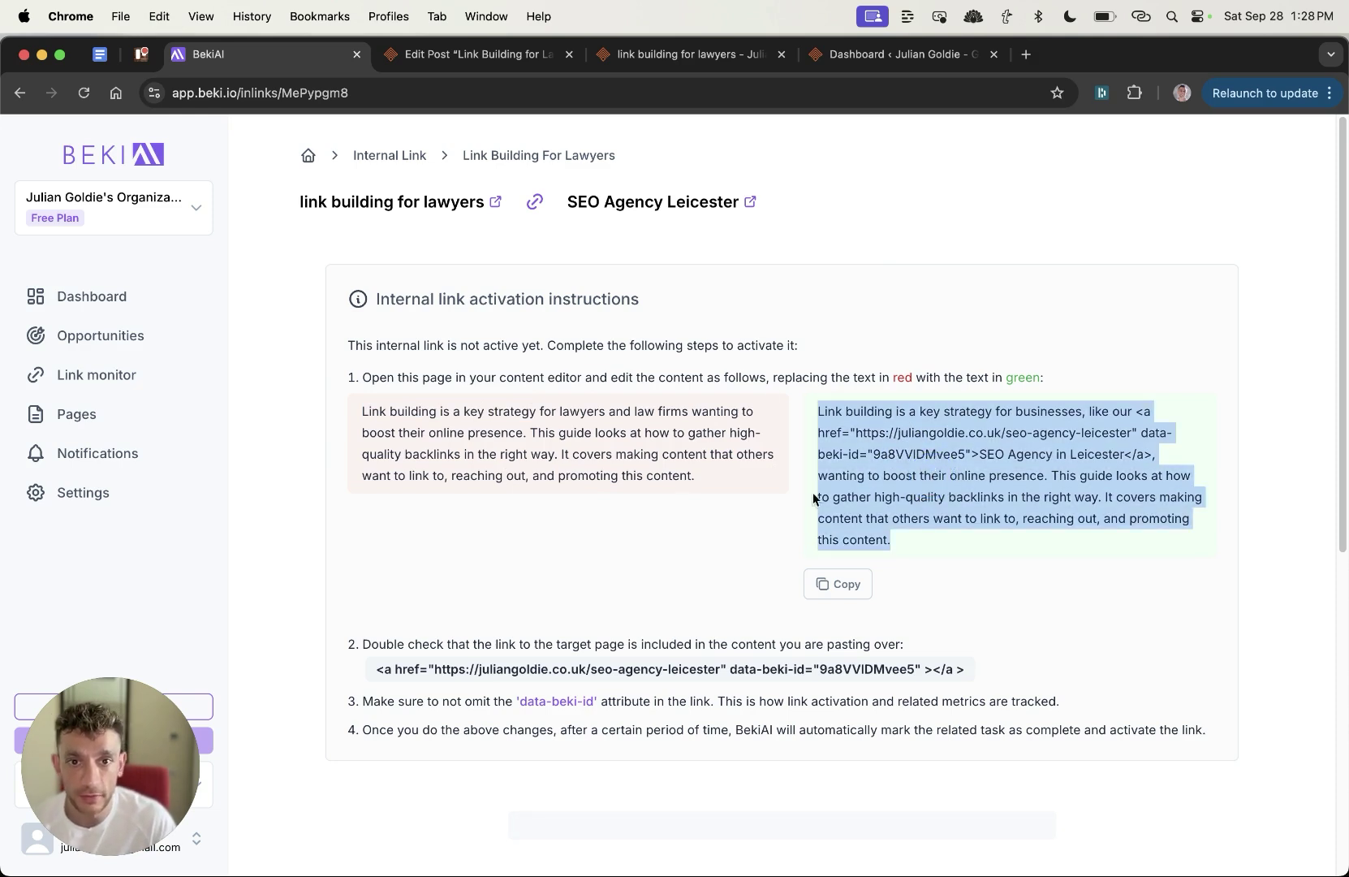
left_click(819, 406)
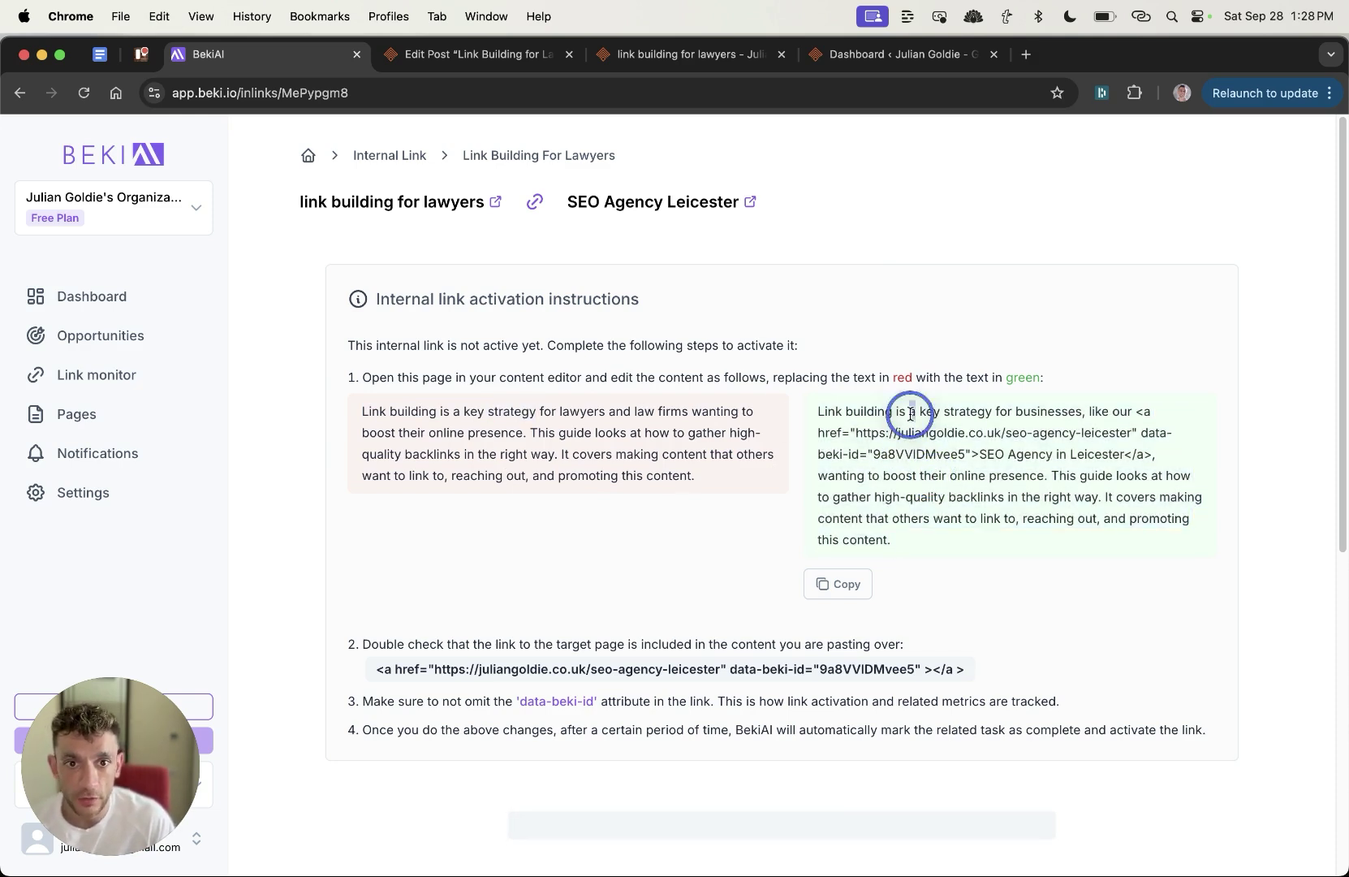
triple_click(834, 413)
triple_click(487, 417)
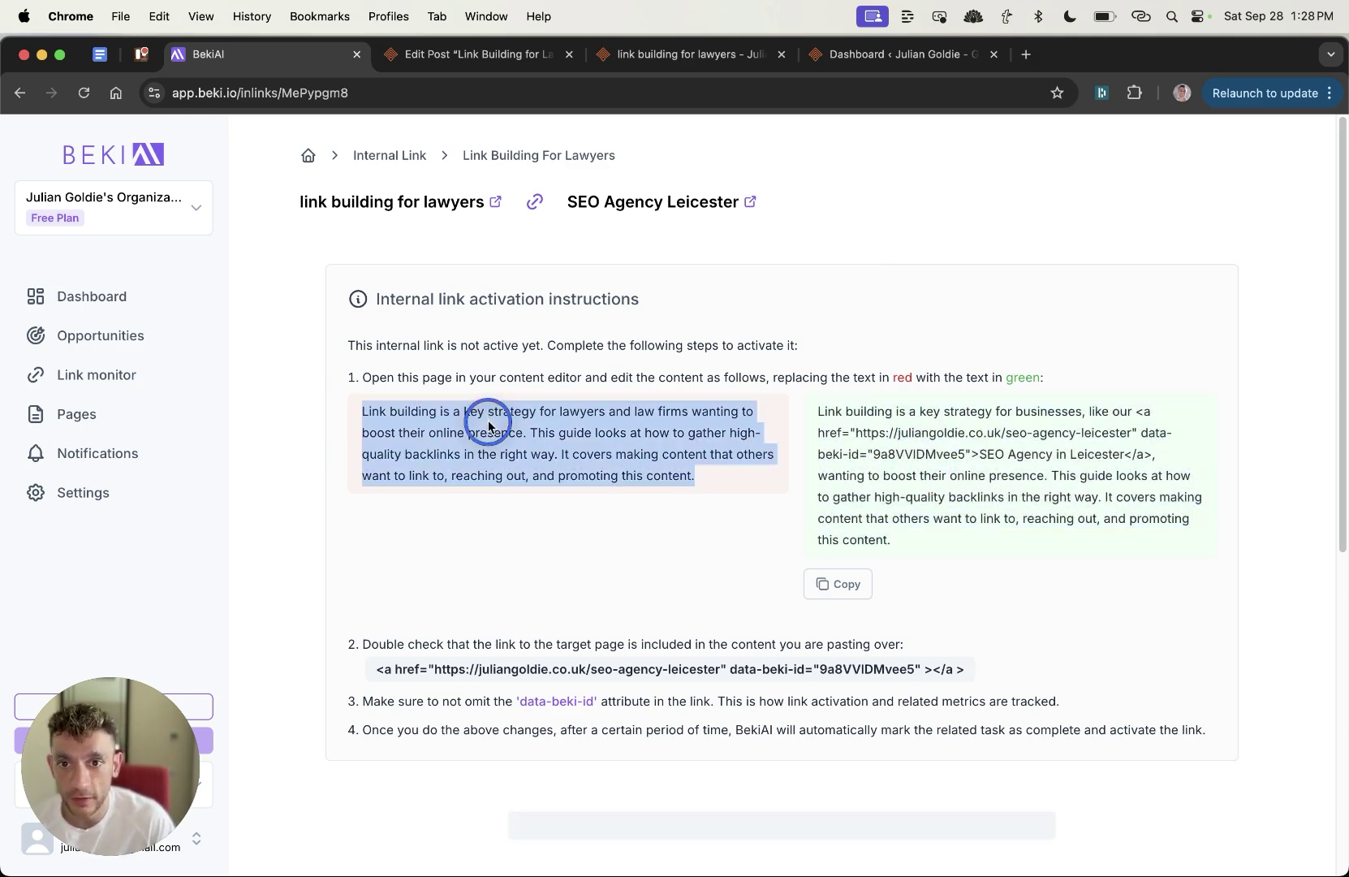
triple_click(837, 442)
Step: Replace the opening paragraph of the "Link Building for Lawyers" WordPress post with the copied version and update the post
left_click(452, 53)
triple_click(498, 498)
key("cmd+v")
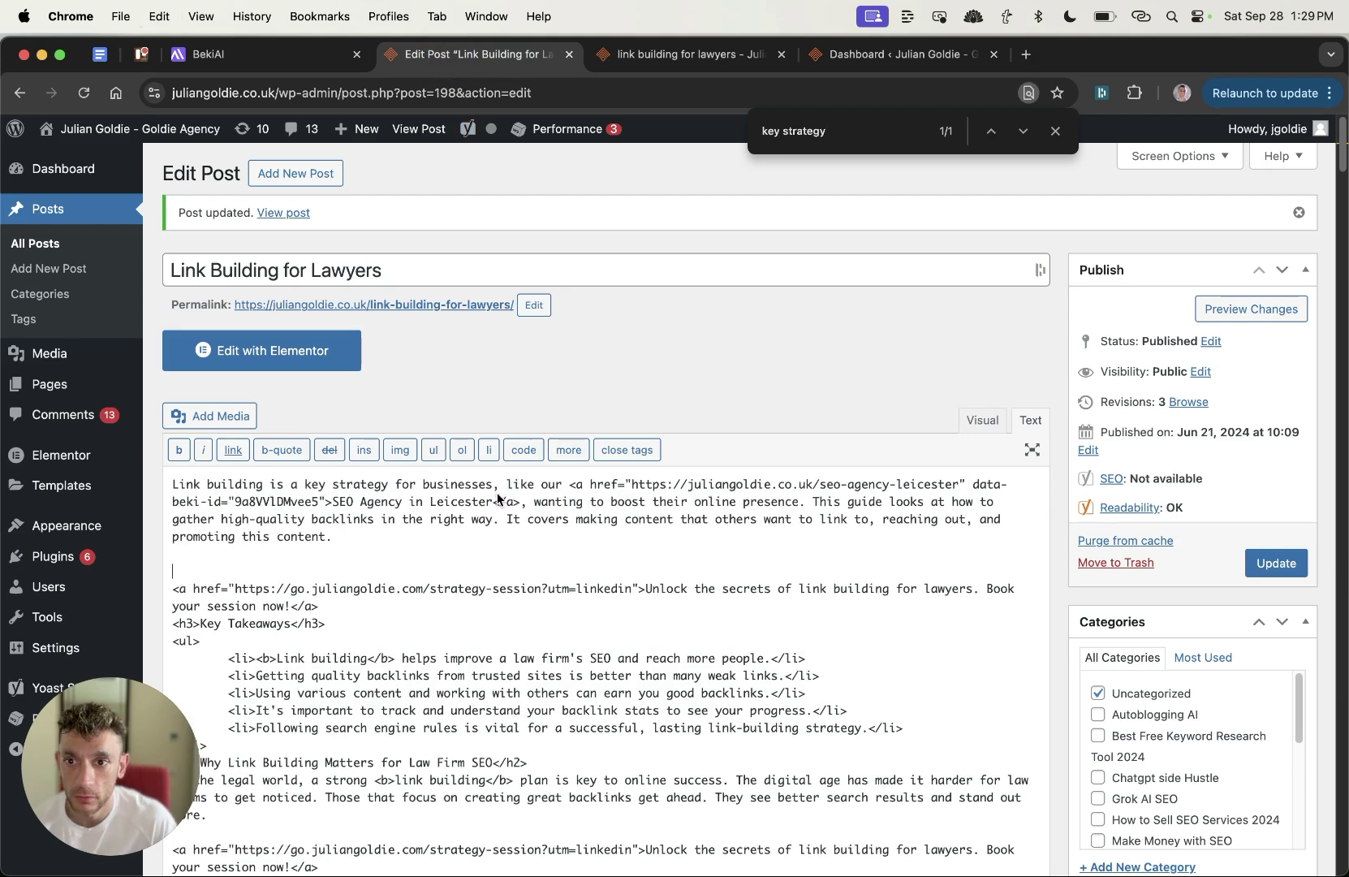
left_click(1276, 563)
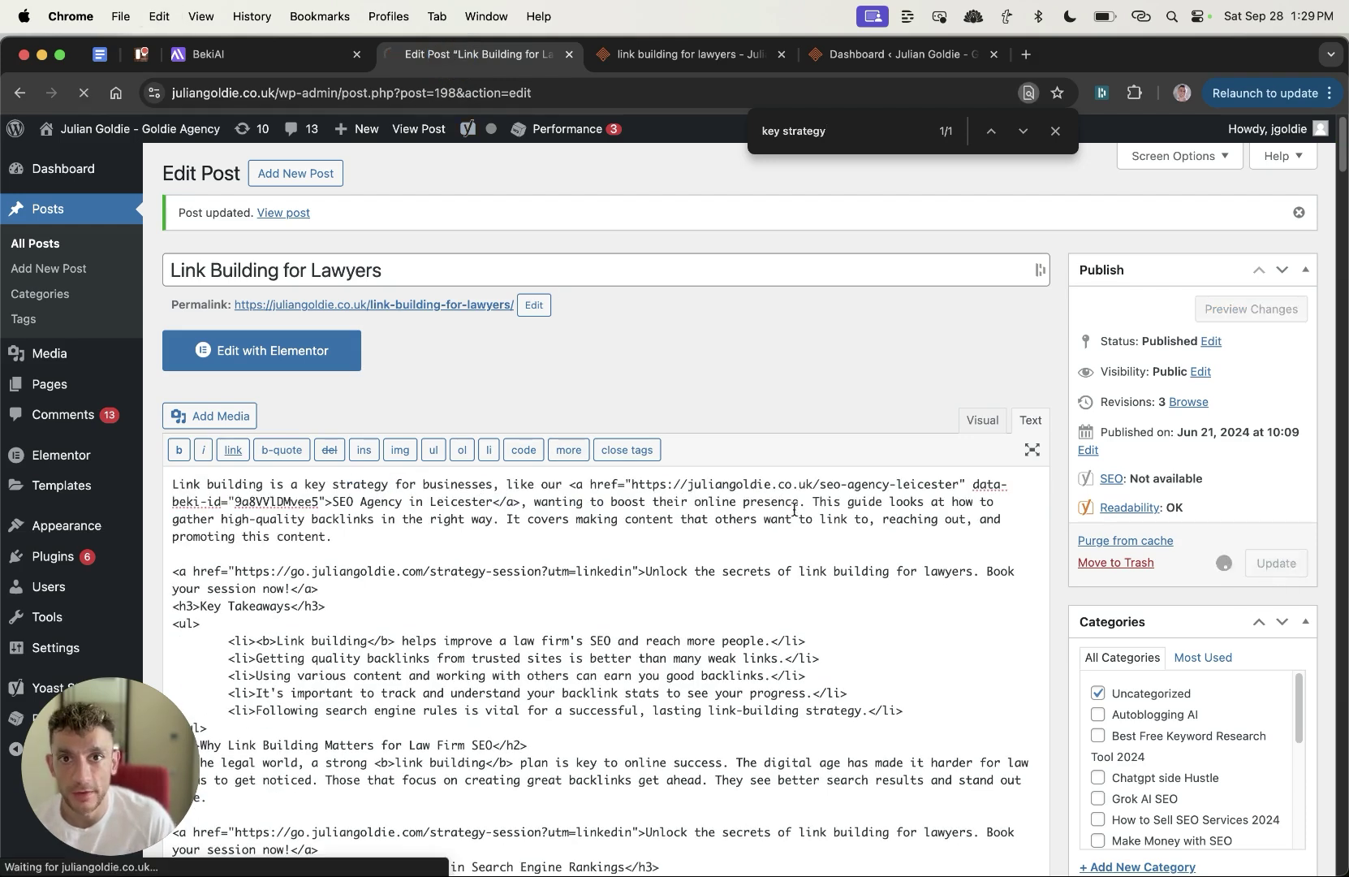
Step: Open the SEO Agency in Leicester link from the published post in a separate tab to check its target page
left_click(690, 54)
left_click(586, 309, "super")
left_click(873, 54)
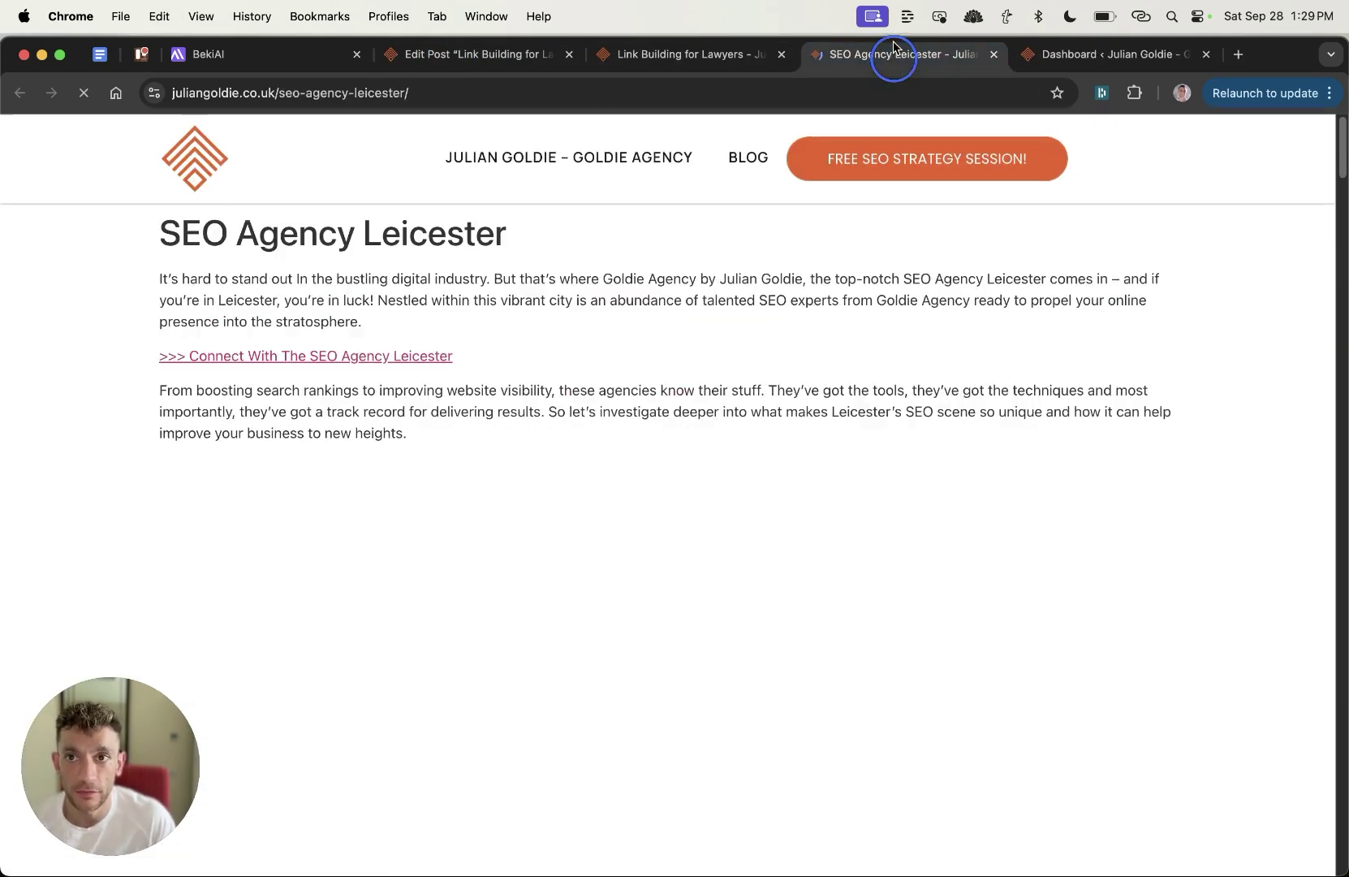
left_click(735, 55)
left_click(473, 54)
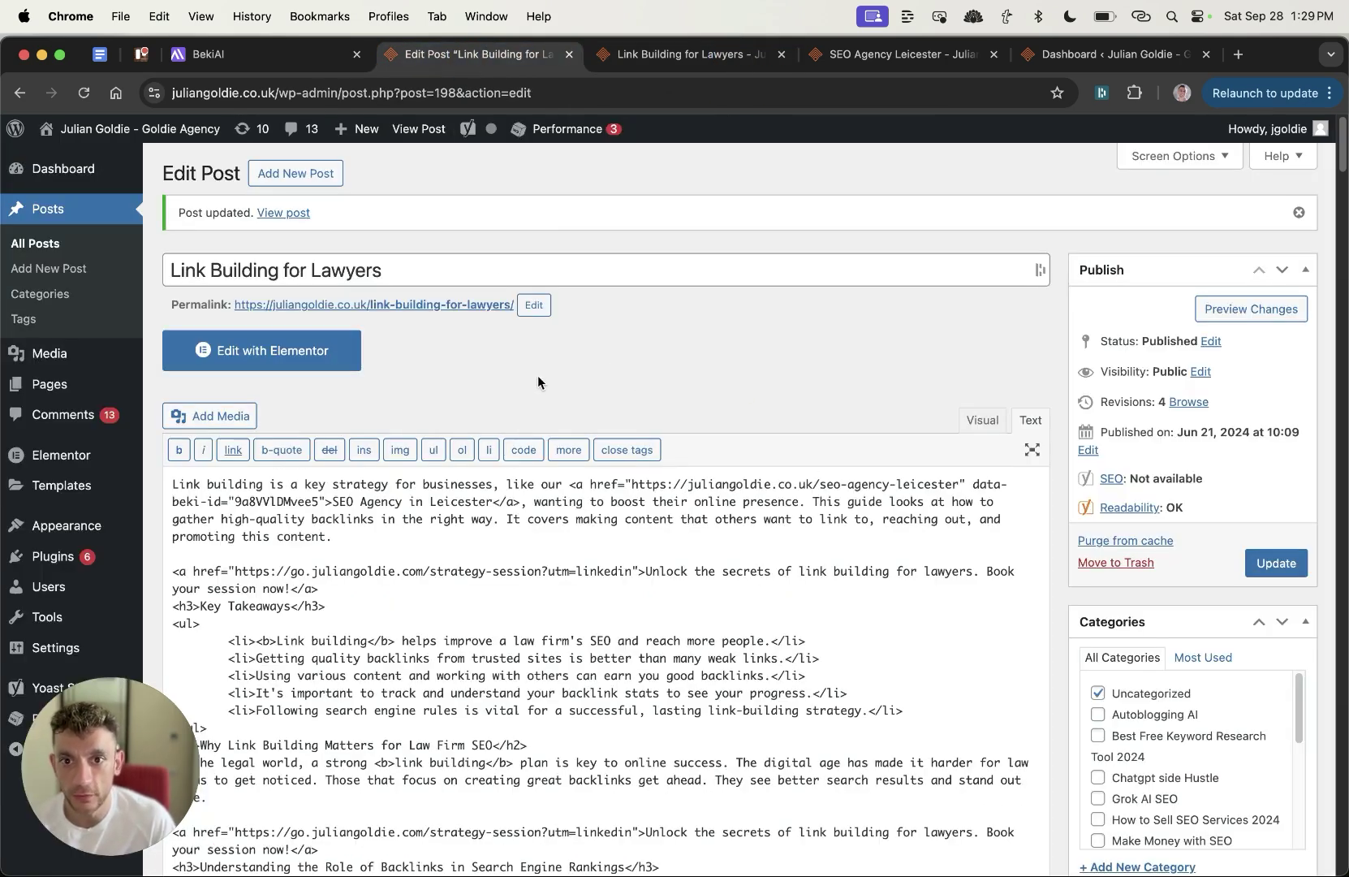
Step: Check the pending internal links in Beki AI and examine the updated opening paragraph on the live "Link Building for Lawyers" page
left_click(305, 51)
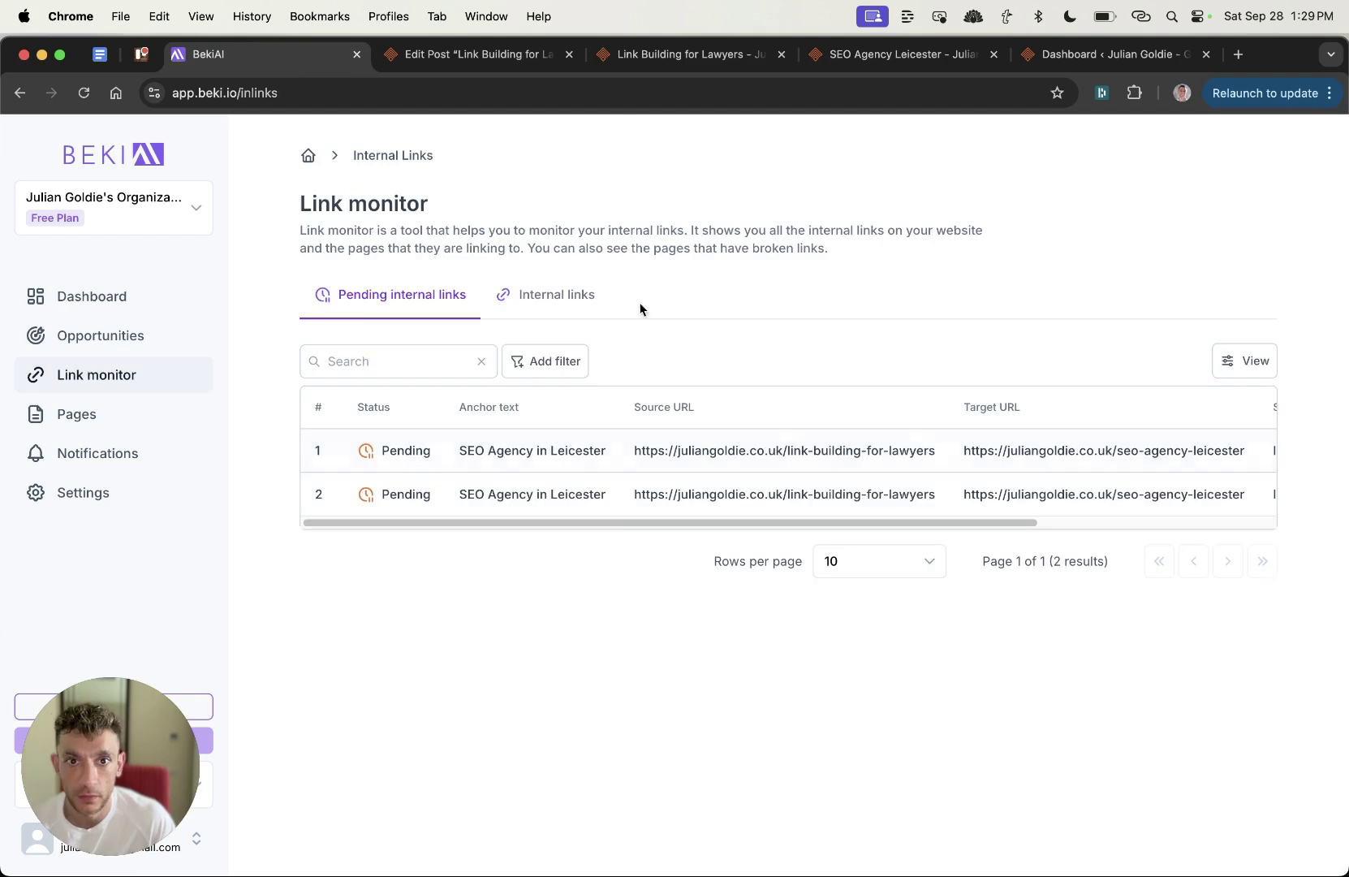
left_click(602, 57)
left_click(807, 51)
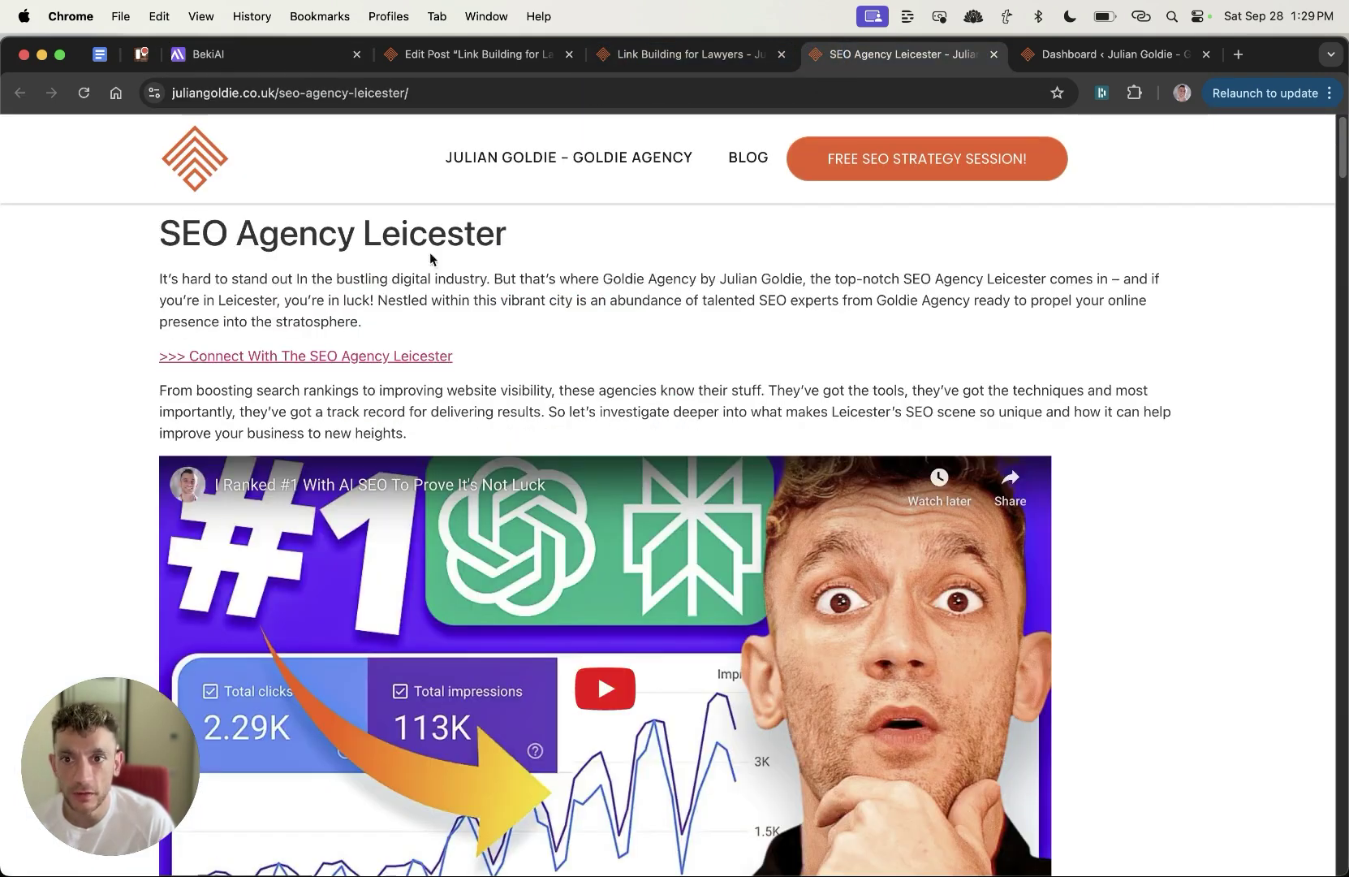
left_click(641, 54)
left_click_drag(148, 294, 803, 322)
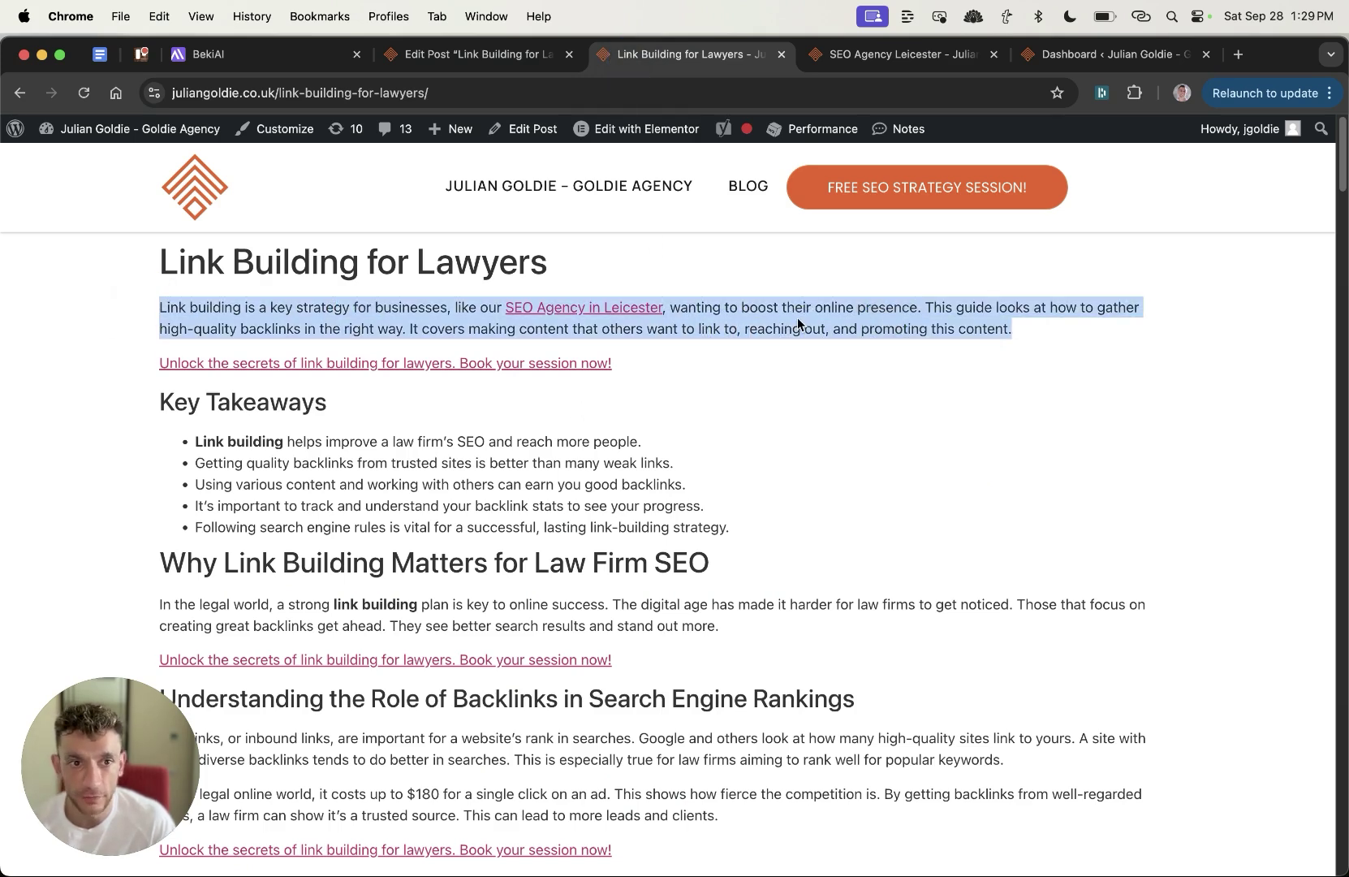
scroll(877, 456, "down", 15)
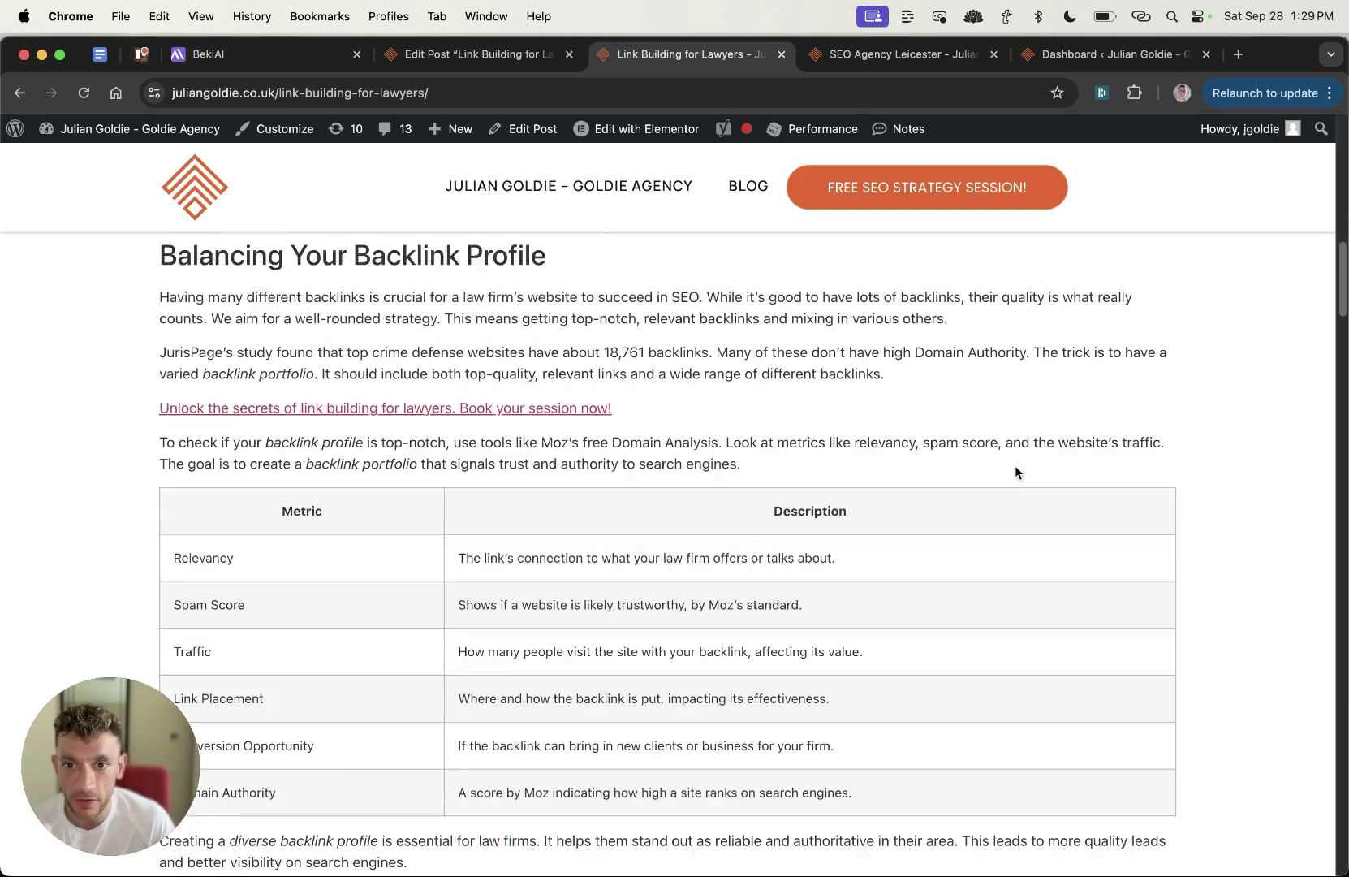
scroll(1015, 471, "up", 15)
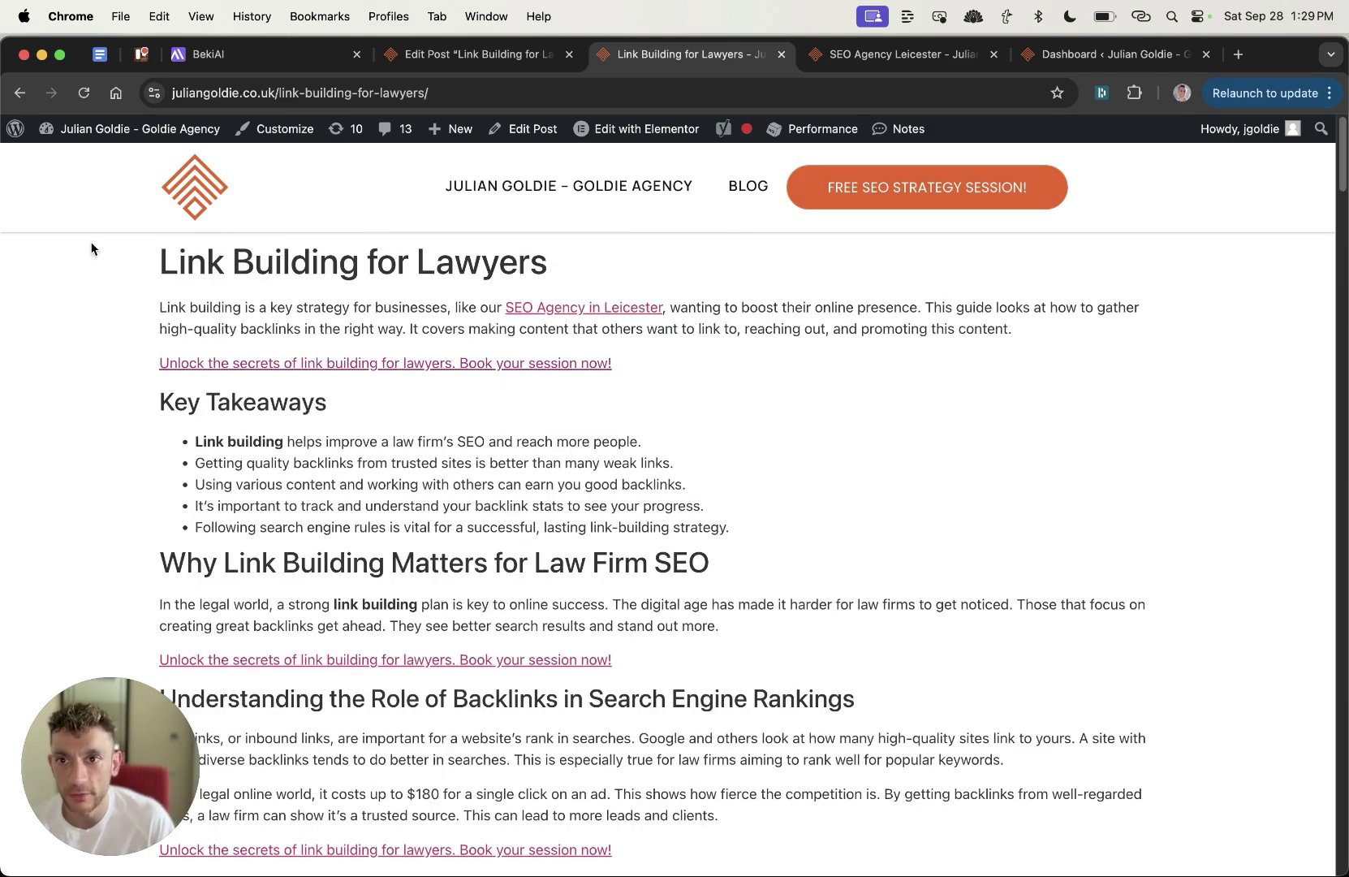
Step: Examine the other pending link's activation instructions, its replacement text and the linked paragraph in the page preview
left_click(249, 50)
scroll(768, 402, "up", 20)
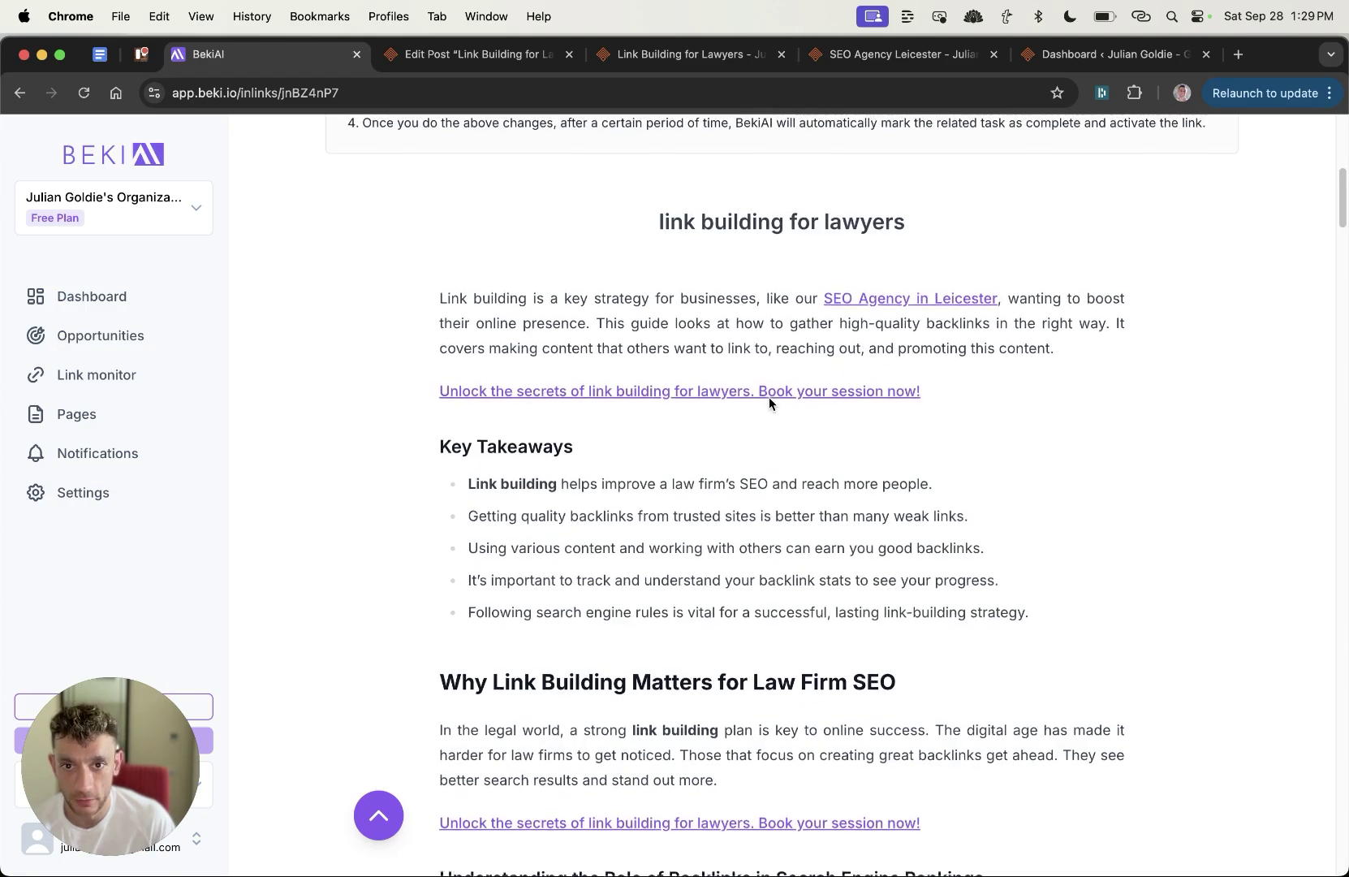
scroll(769, 398, "up", 6)
scroll(750, 421, "down", 3)
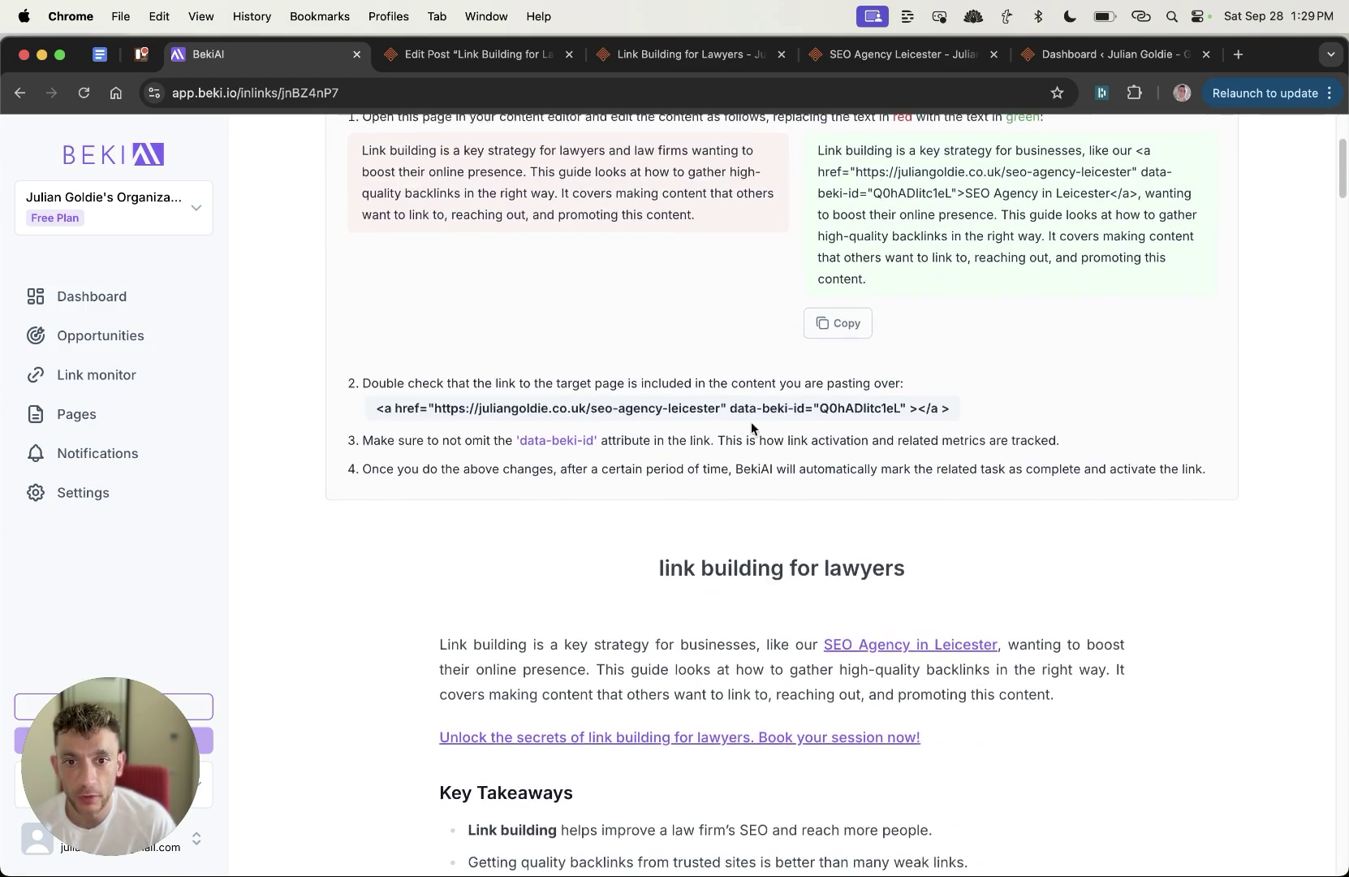
scroll(750, 427, "down", 5)
left_click_drag(681, 258, 1054, 602)
left_click(1053, 602)
triple_click(581, 329)
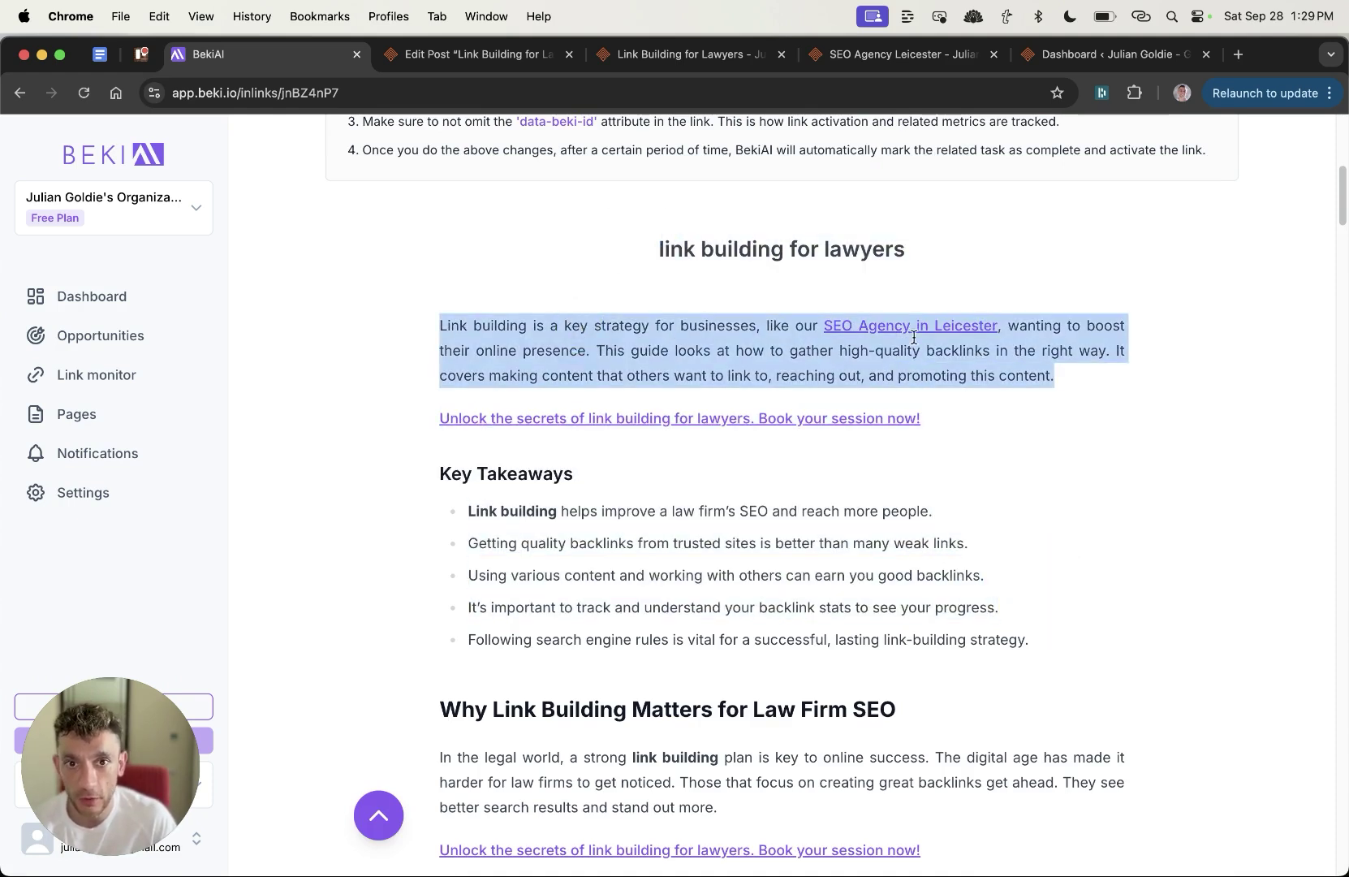
scroll(805, 557, "up", 9)
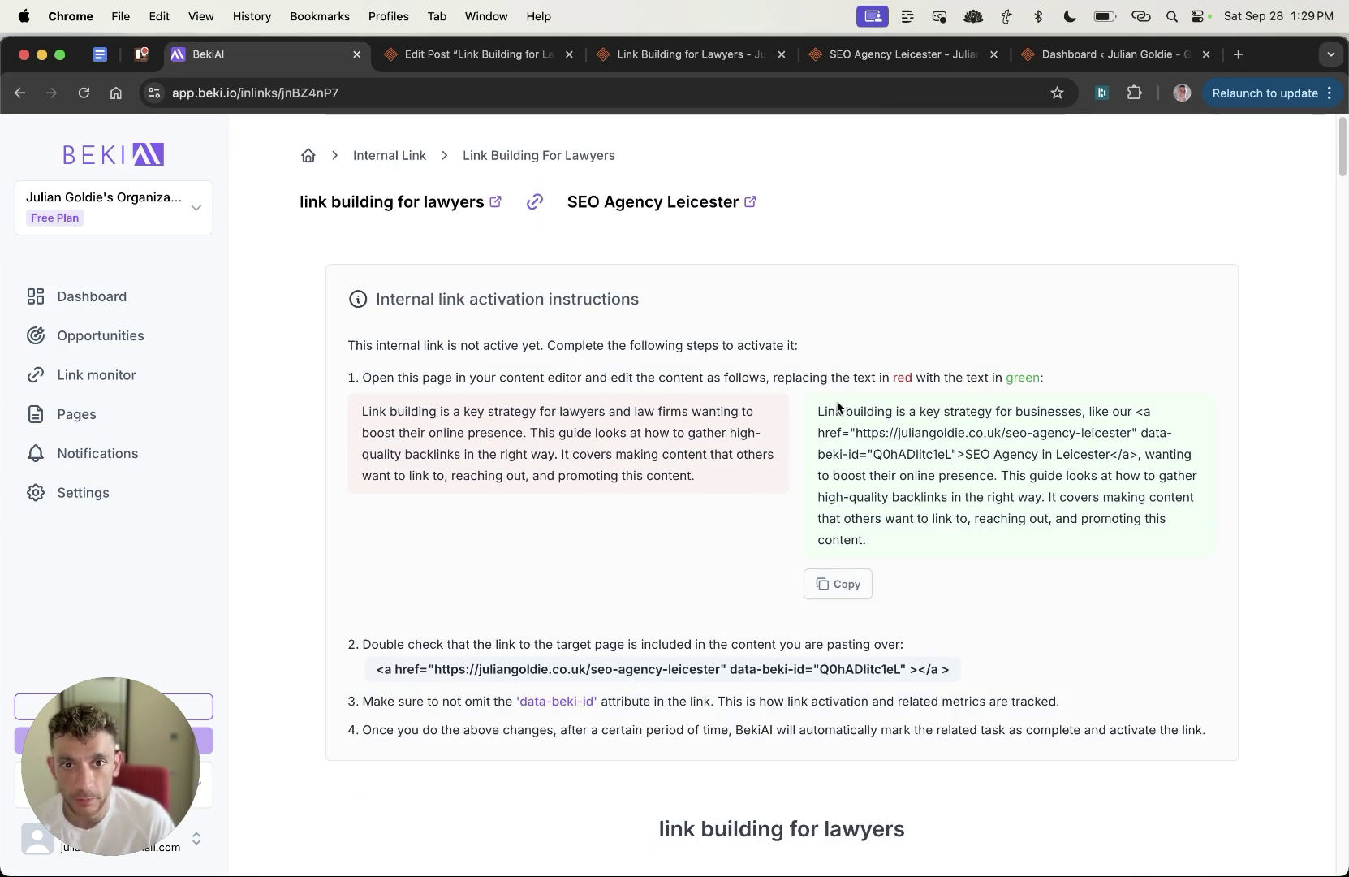
left_click_drag(818, 411, 867, 539)
scroll(867, 487, "down", 3)
Step: Return to the WordPress post editor and inspect the data-beki-id attribute in the opening paragraph's SEO Agency in Leicester link
left_click(893, 55)
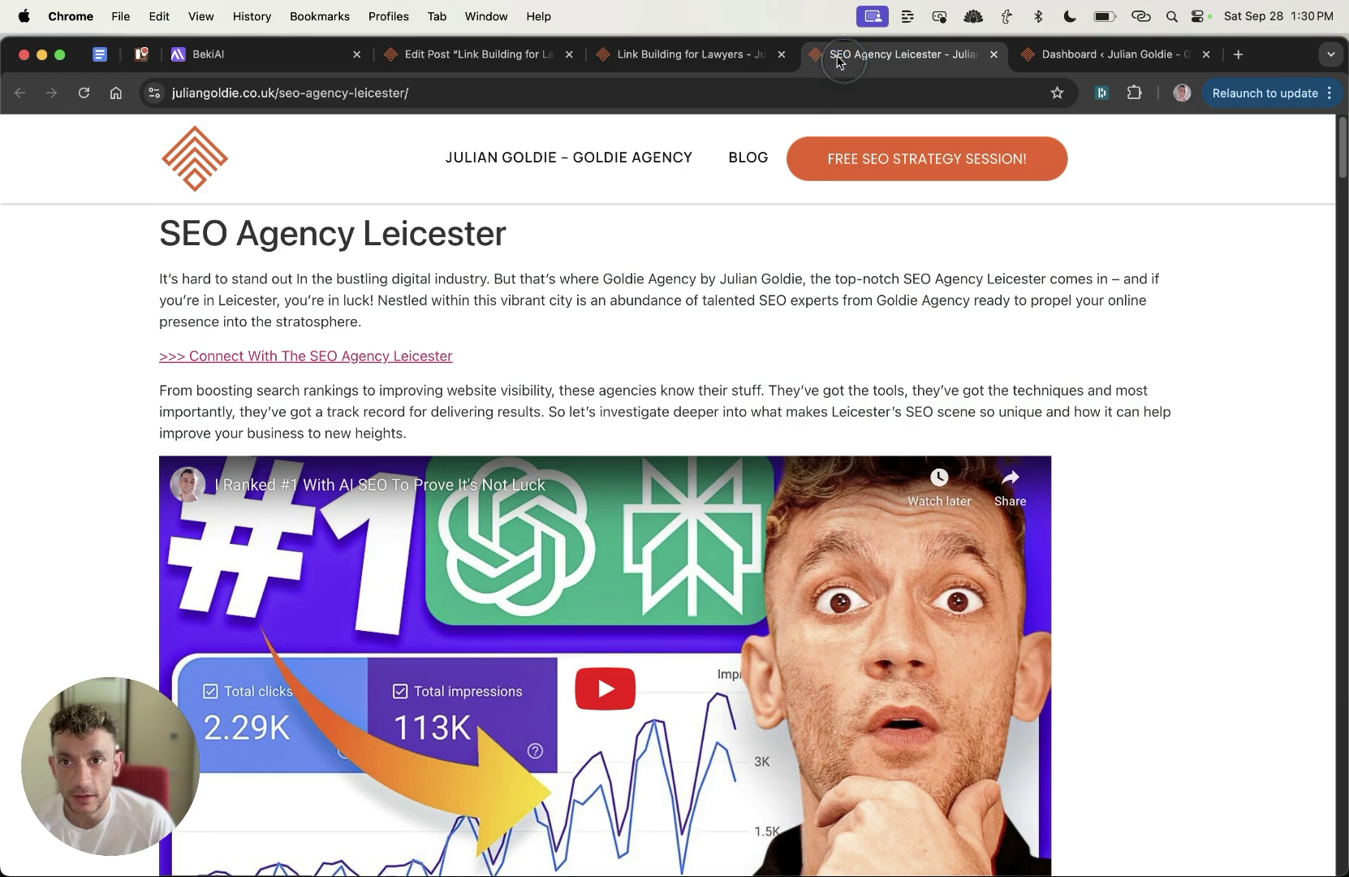
left_click(690, 55)
left_click(509, 54)
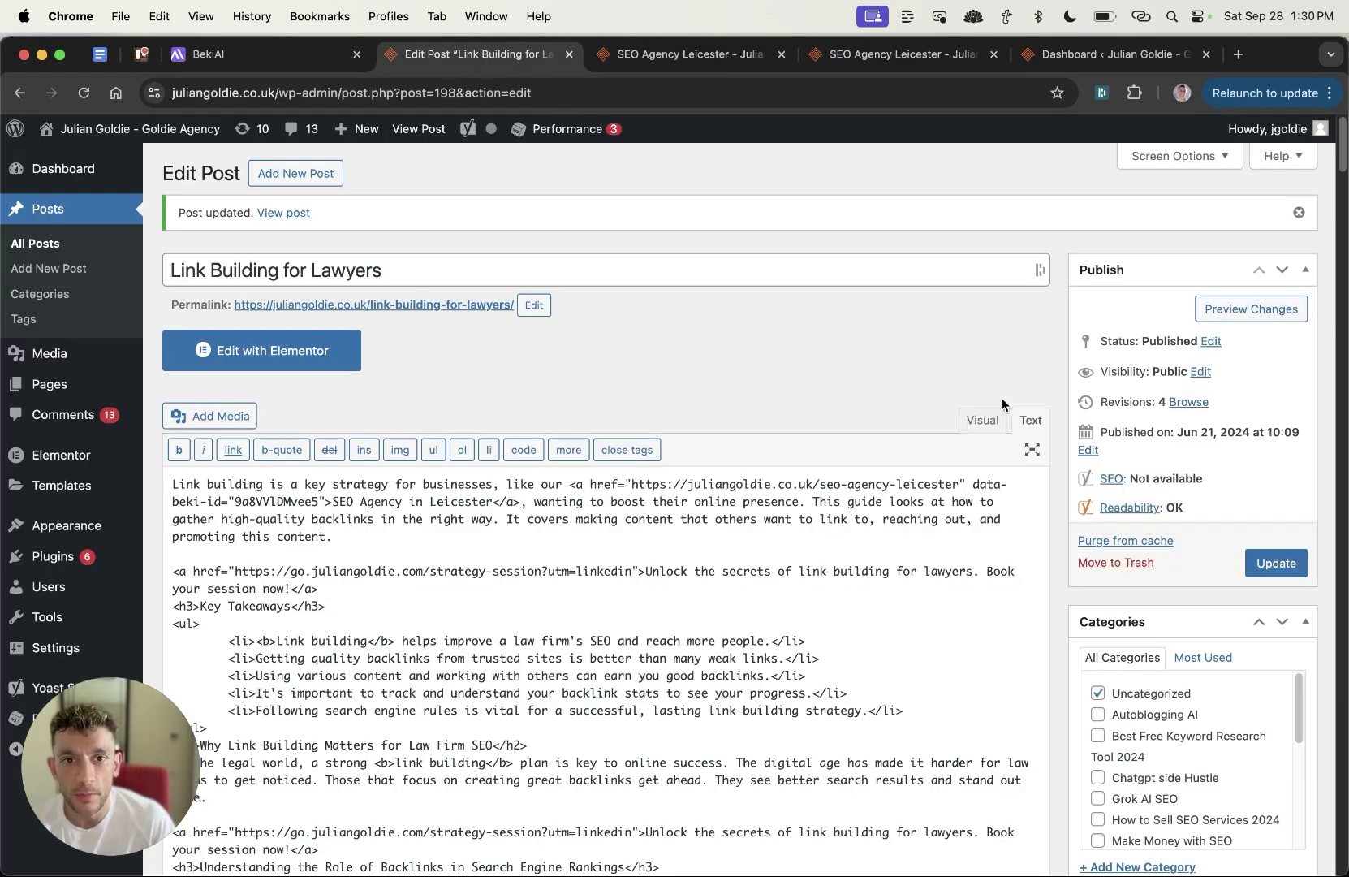
scroll(537, 586, "down", 2)
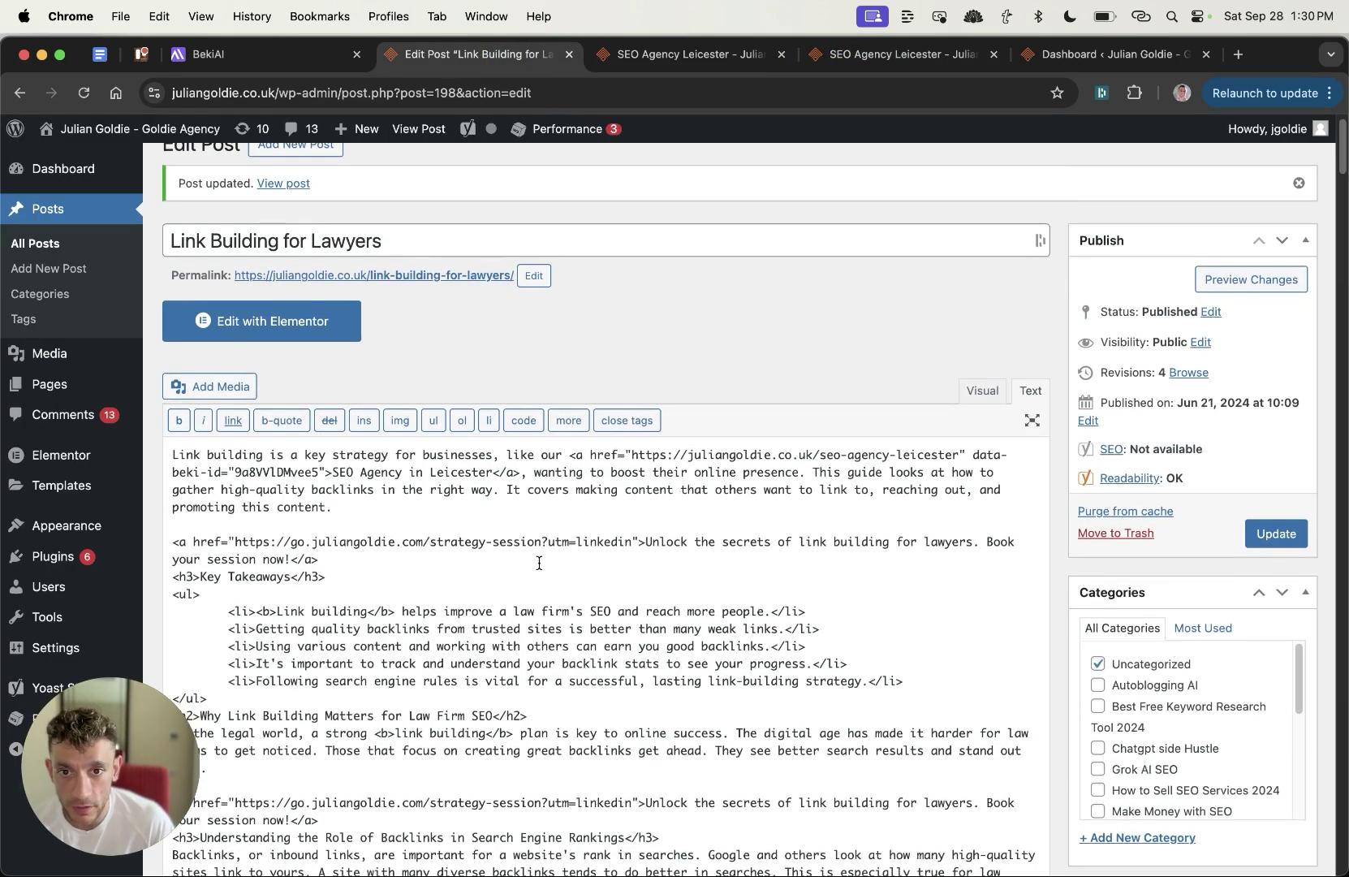
left_click(276, 436)
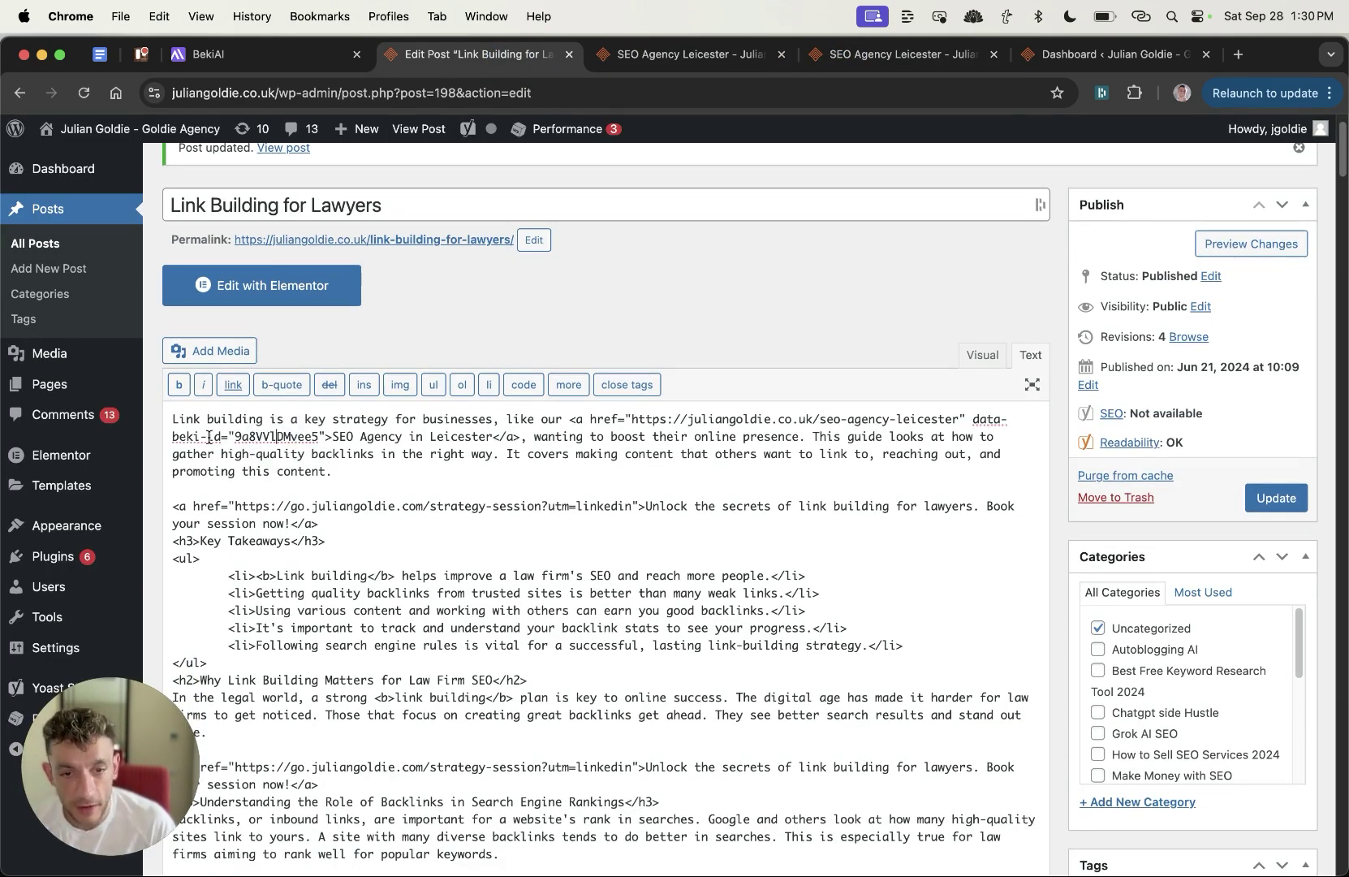
key("super+equal")
key("super+equal")
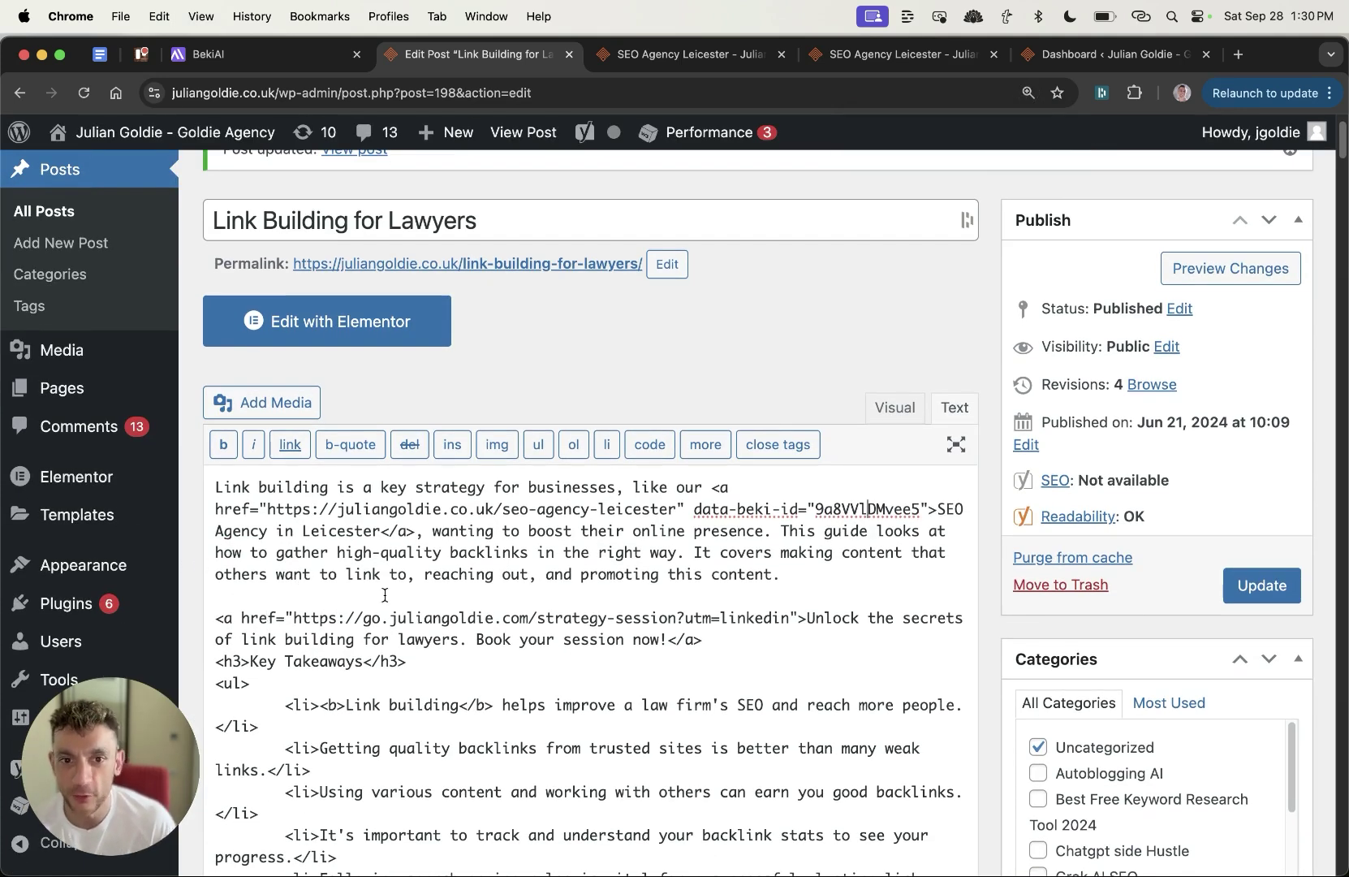
left_click(458, 550)
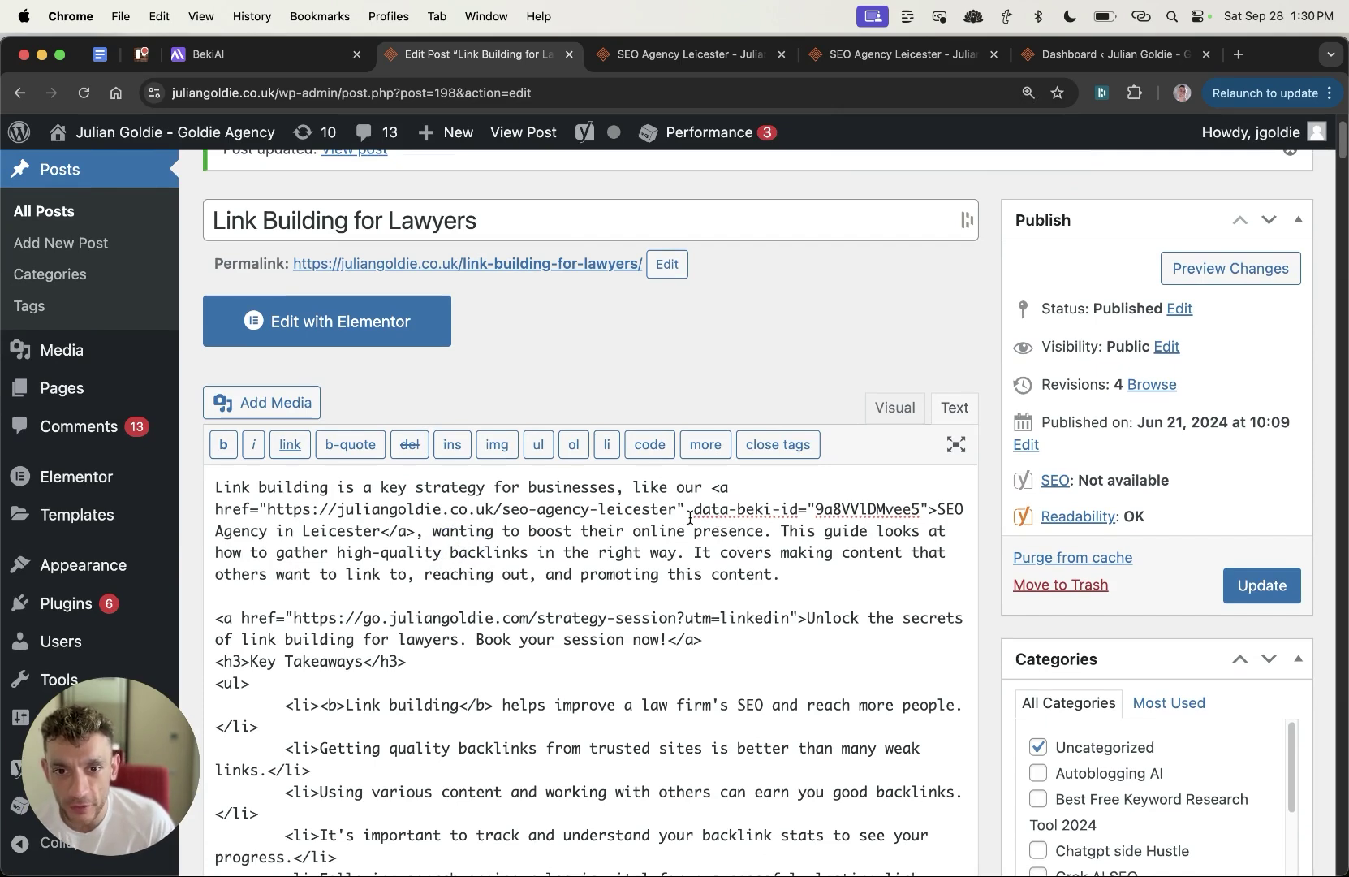
left_click(927, 509)
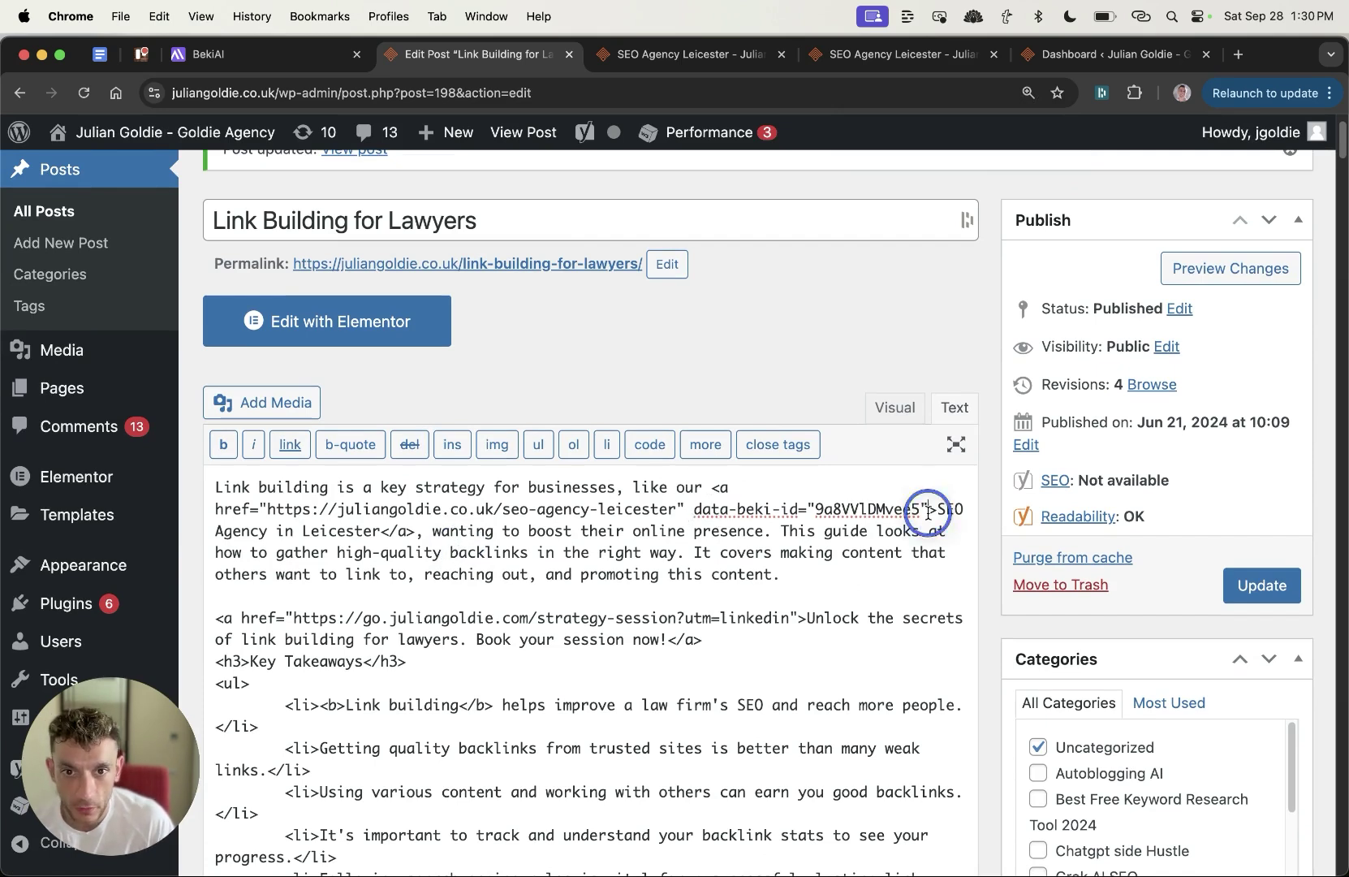
left_click_drag(694, 509, 915, 509)
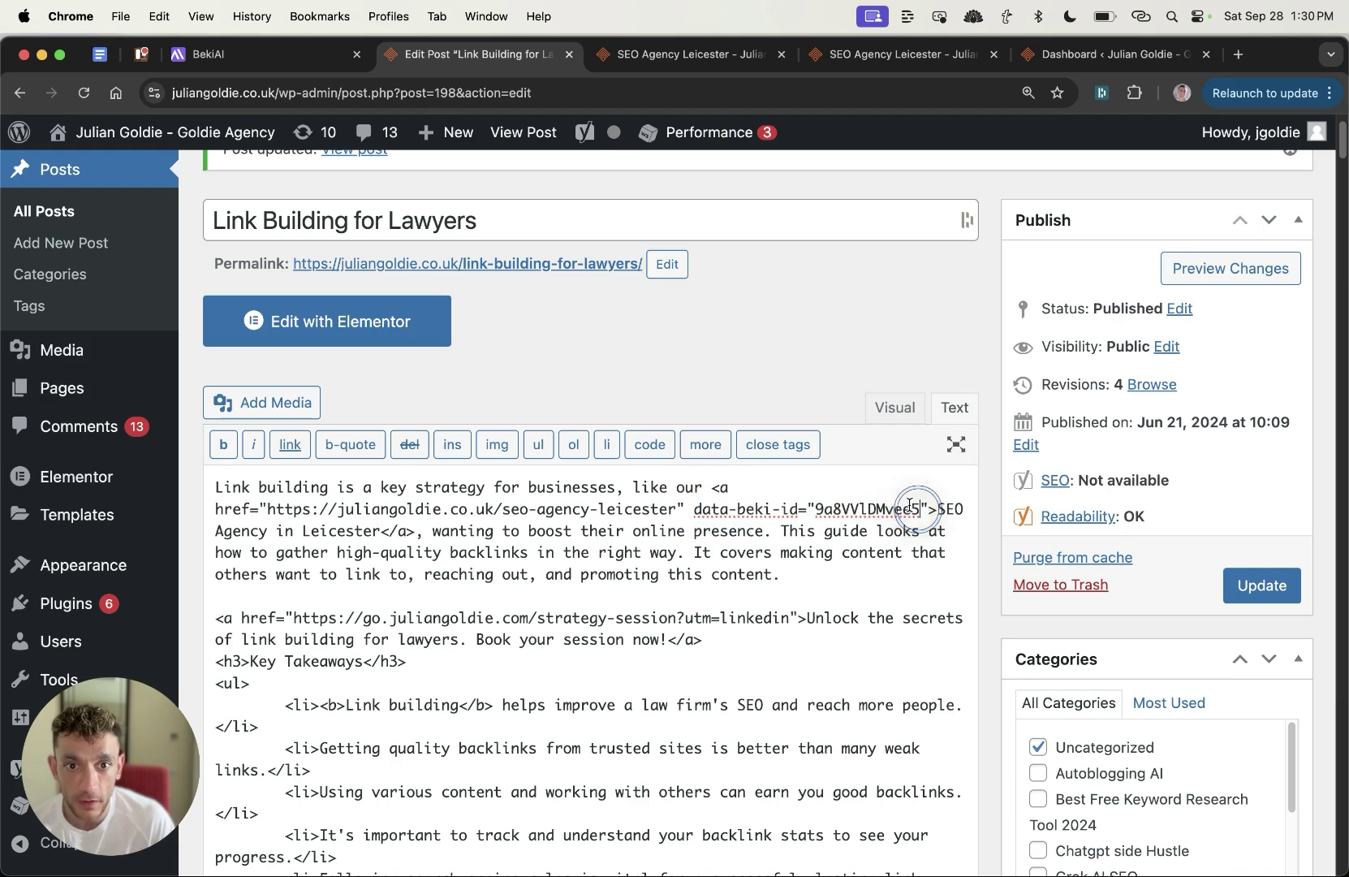
double_click(911, 508)
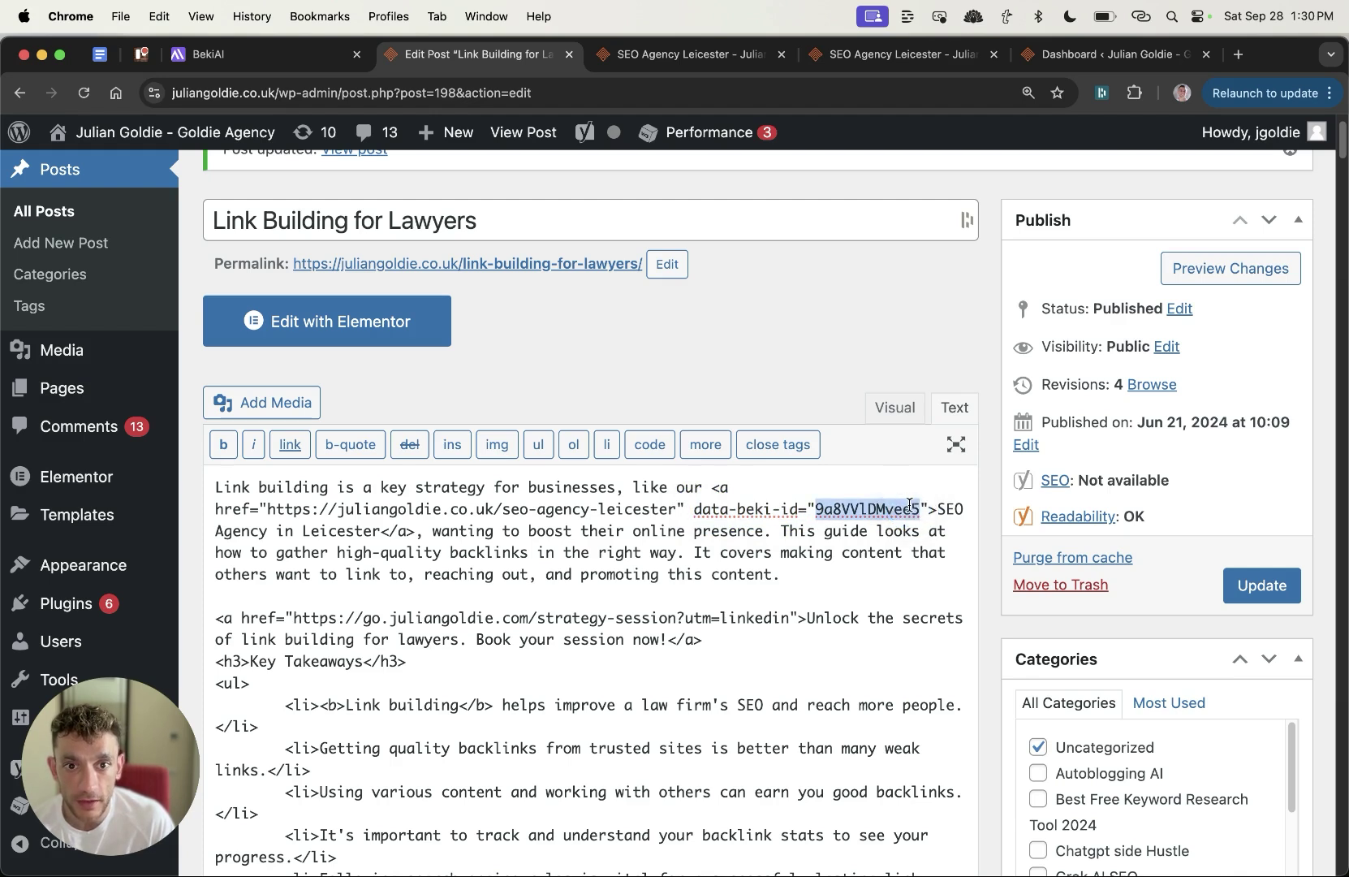
Step: Read Beki AI's instructions on keeping the data-beki-id attribute in the link and on automatic link activation
left_click(212, 54)
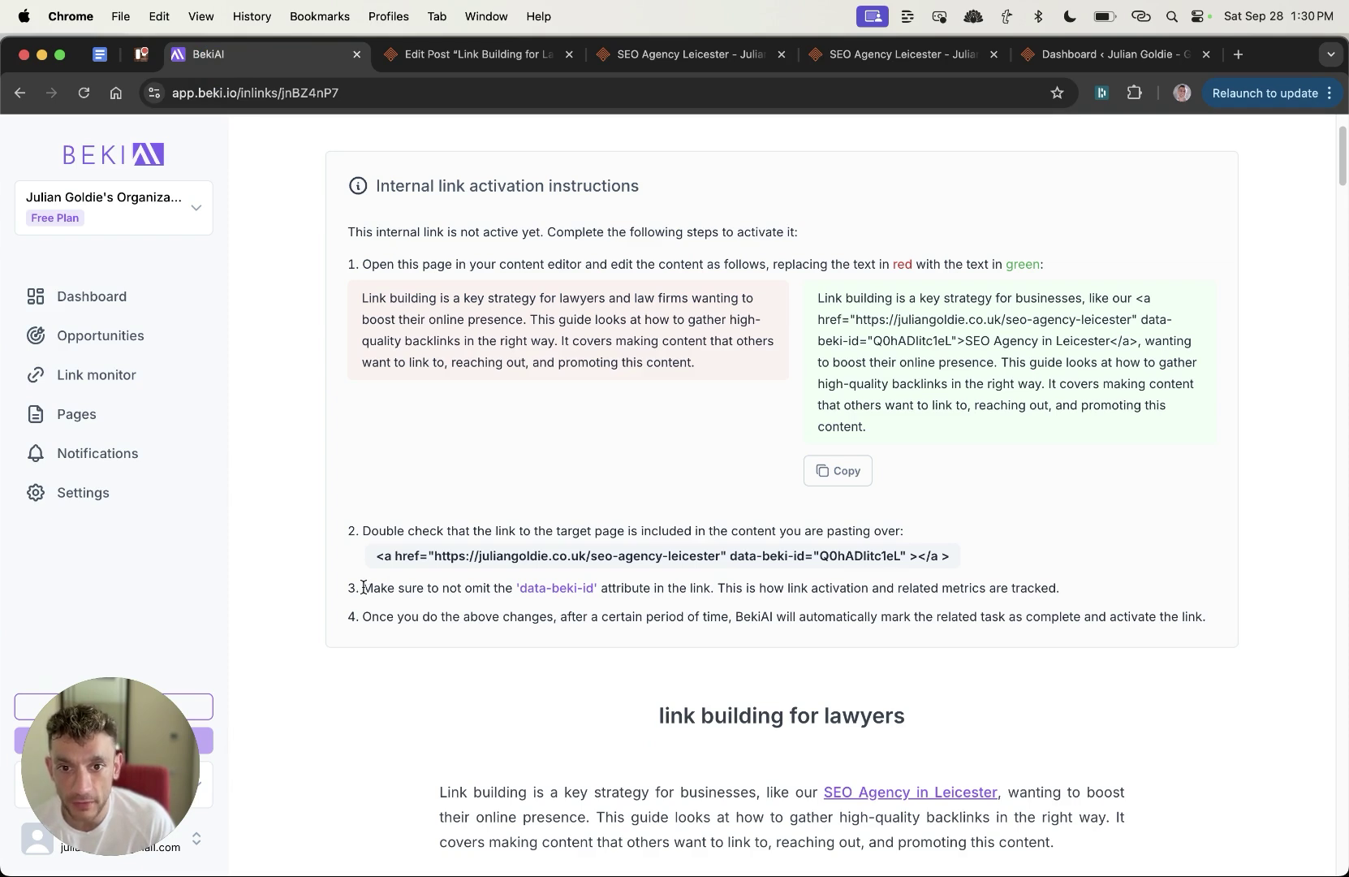
left_click_drag(354, 618, 1196, 620)
left_click(1196, 620)
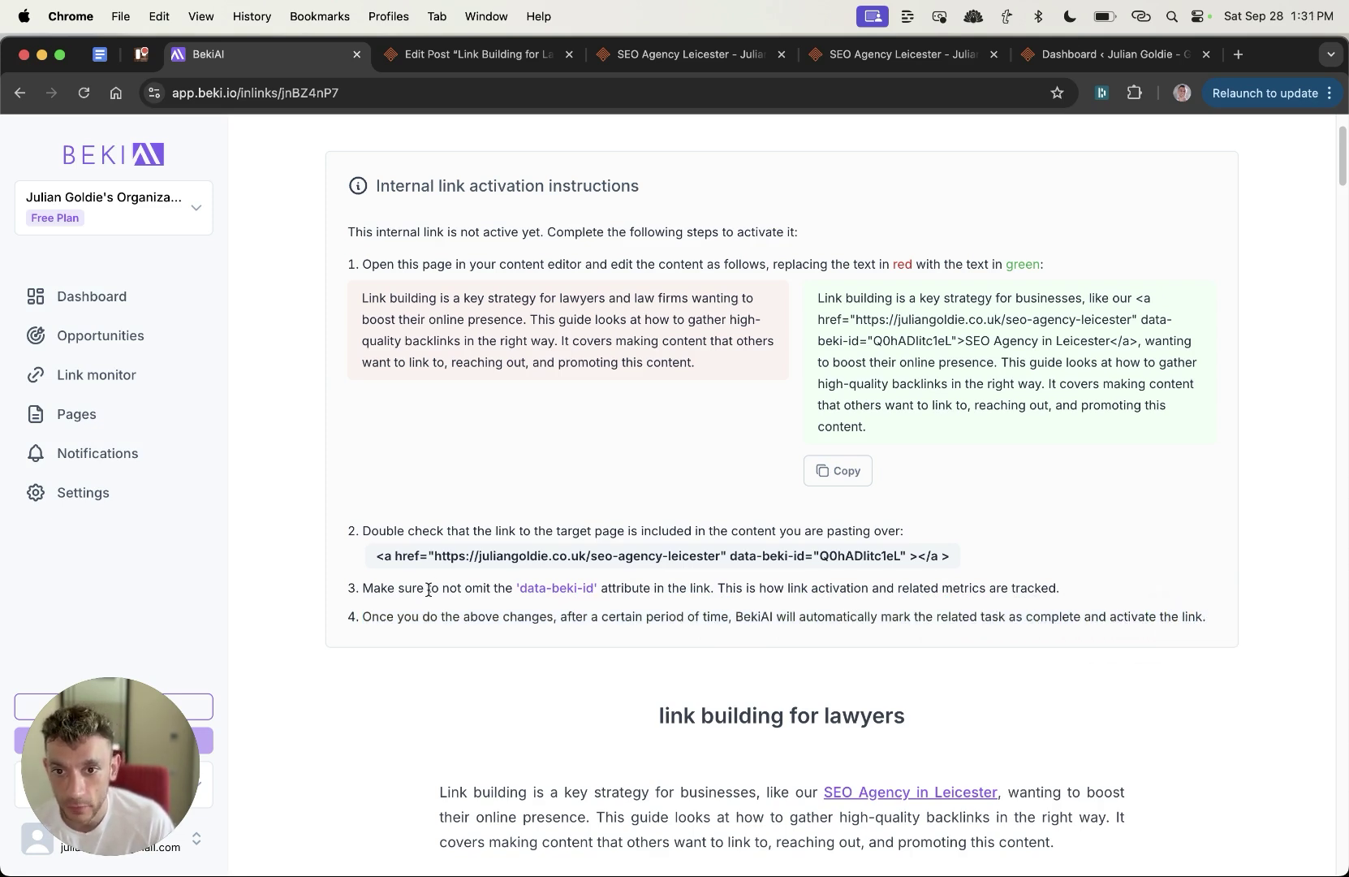
left_click_drag(733, 559, 894, 557)
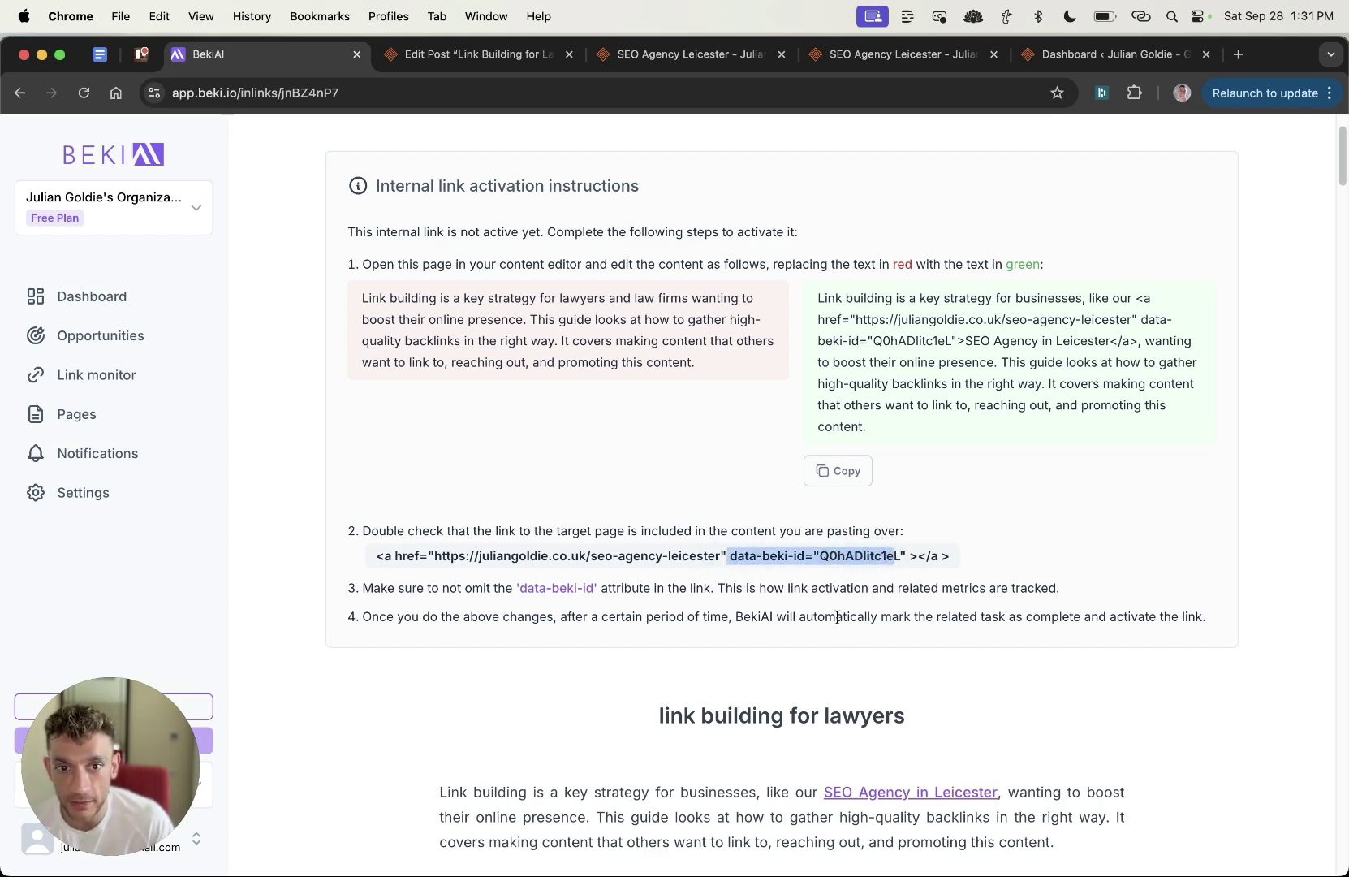
left_click(837, 618)
double_click(834, 558)
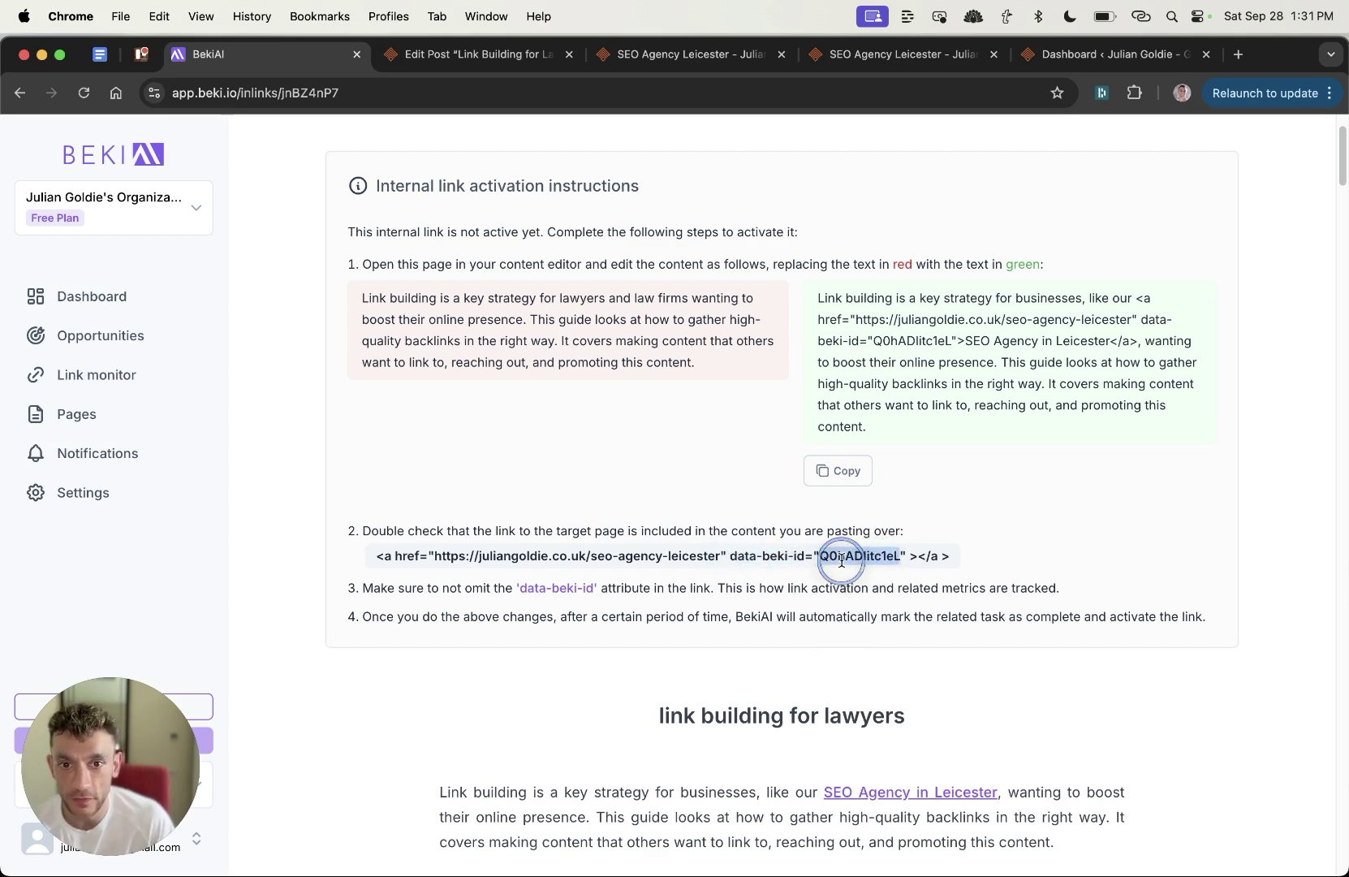
scroll(595, 603, "down", 10)
scroll(604, 595, "up", 15)
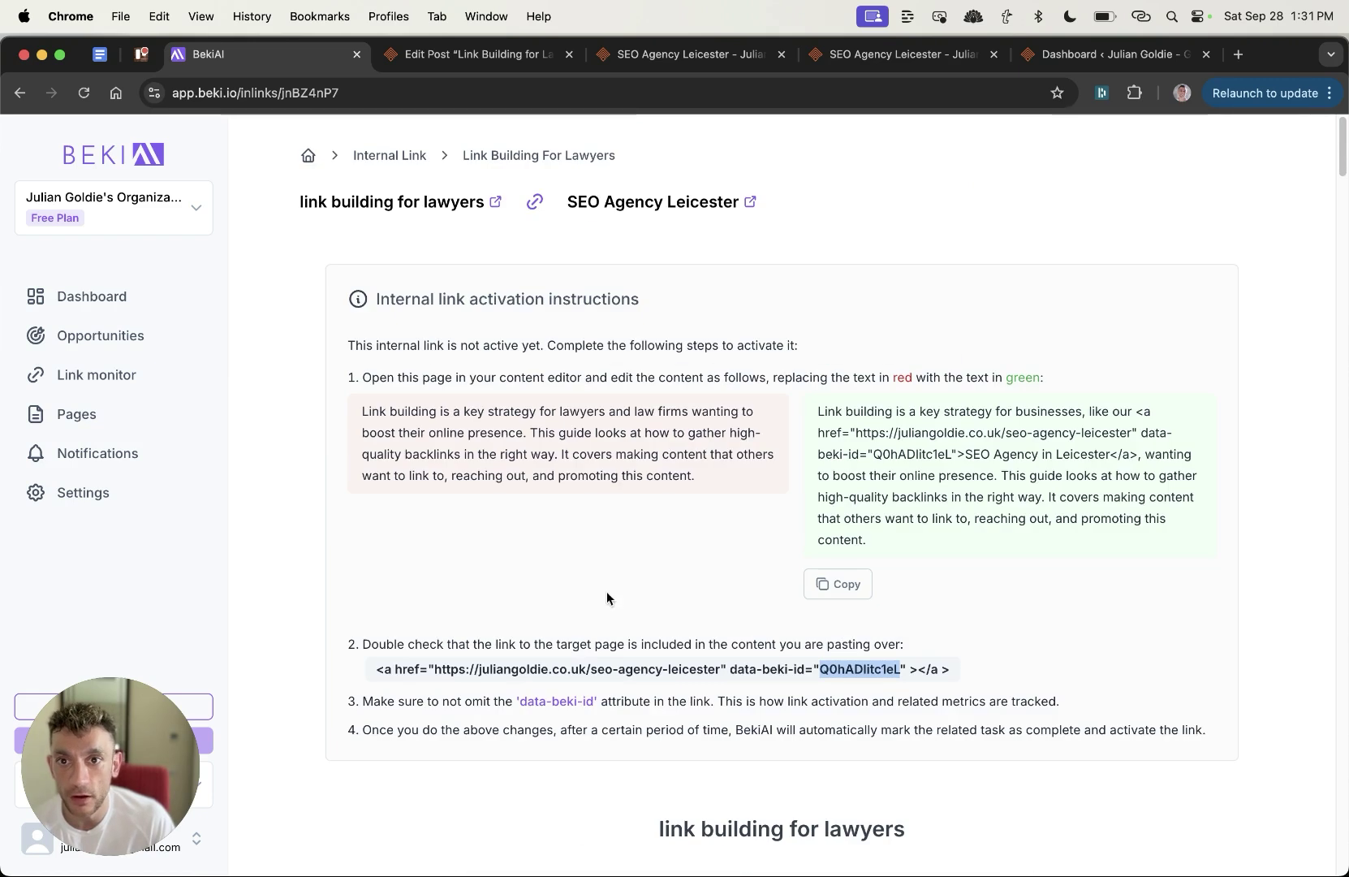
Step: Check the link monitor's pending links, review the dashboard metrics and show the list of all opportunities
left_click(105, 375)
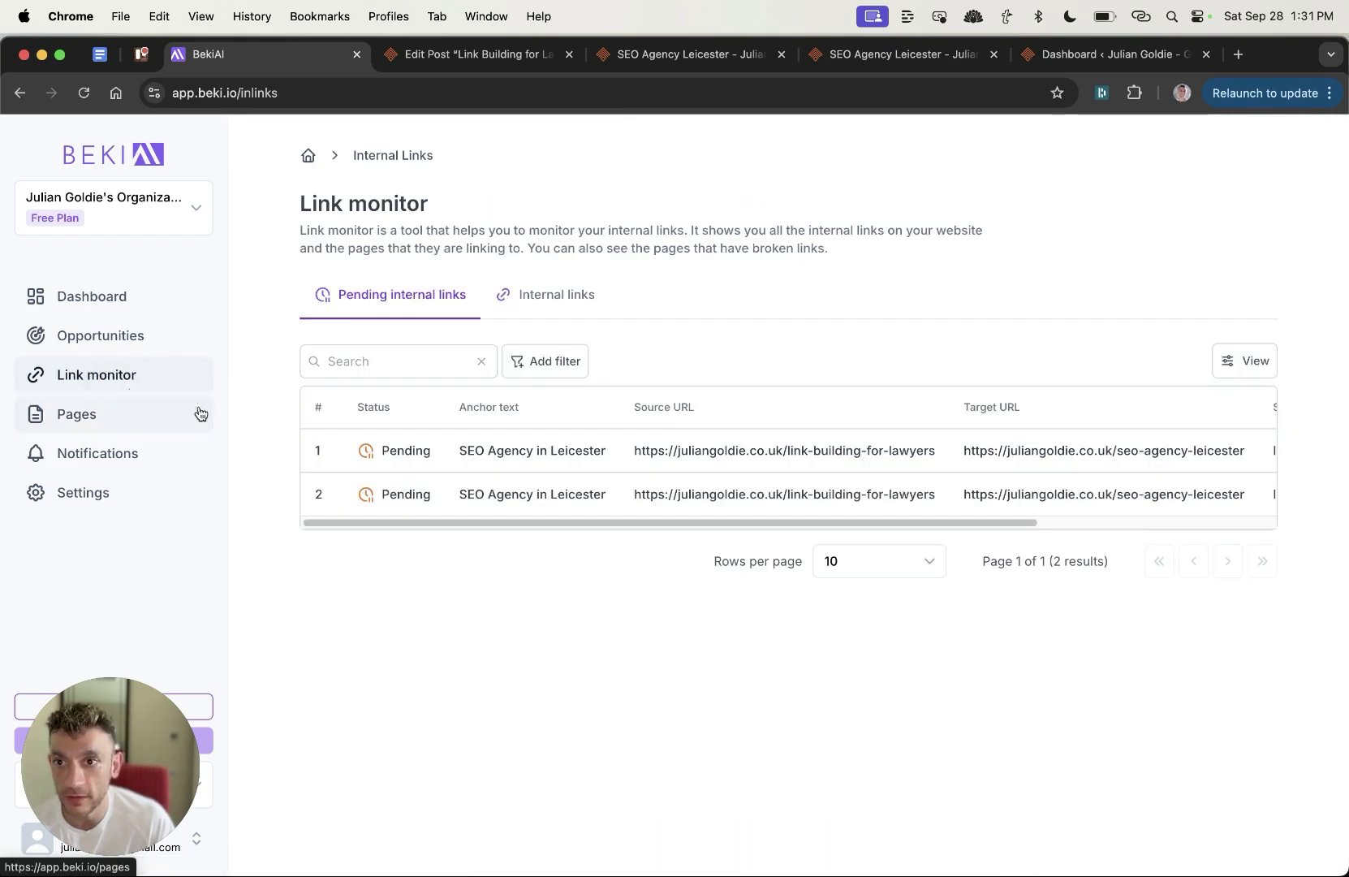
left_click(100, 294)
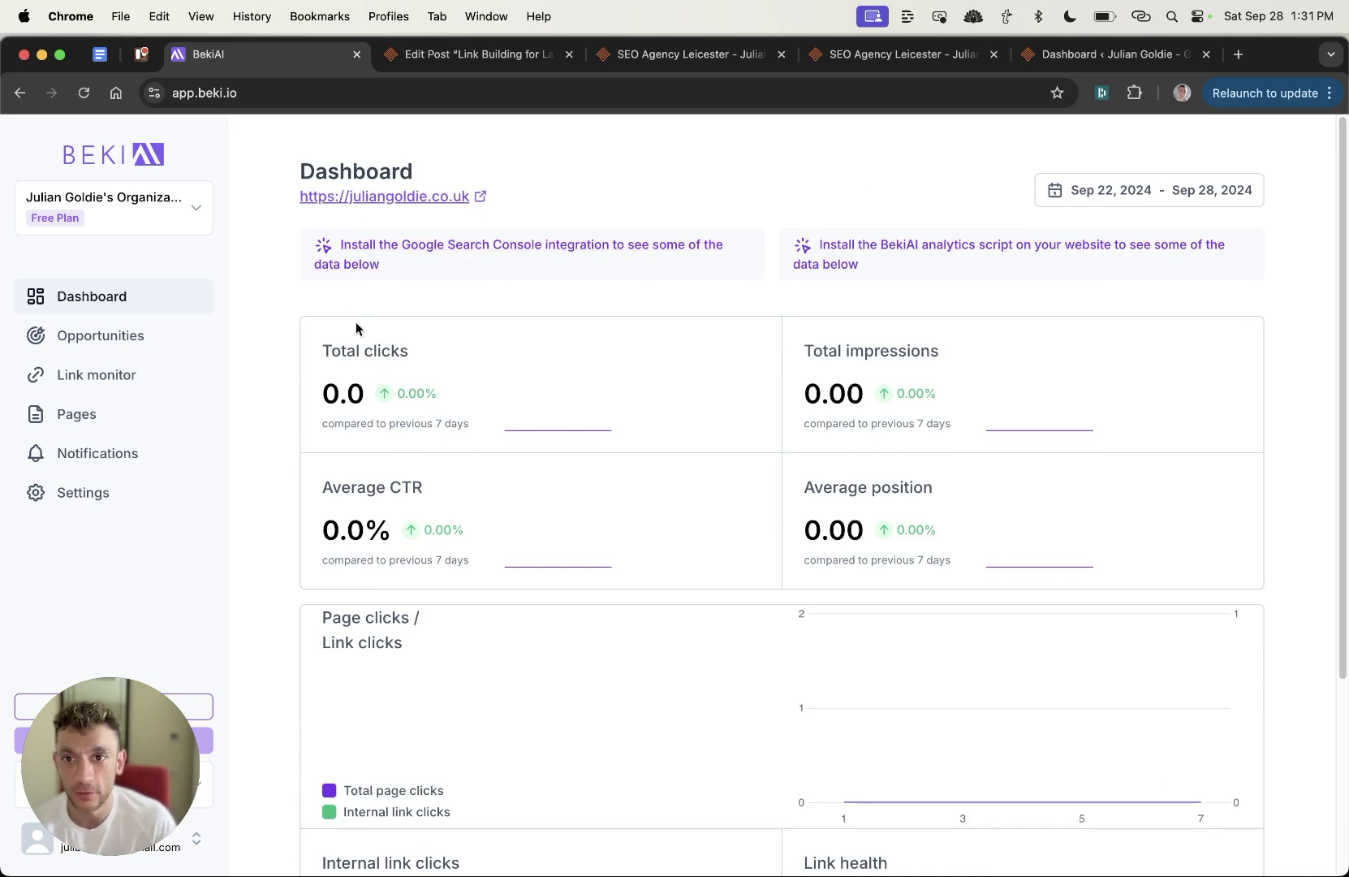
scroll(483, 485, "down", 3)
scroll(489, 478, "up", 3)
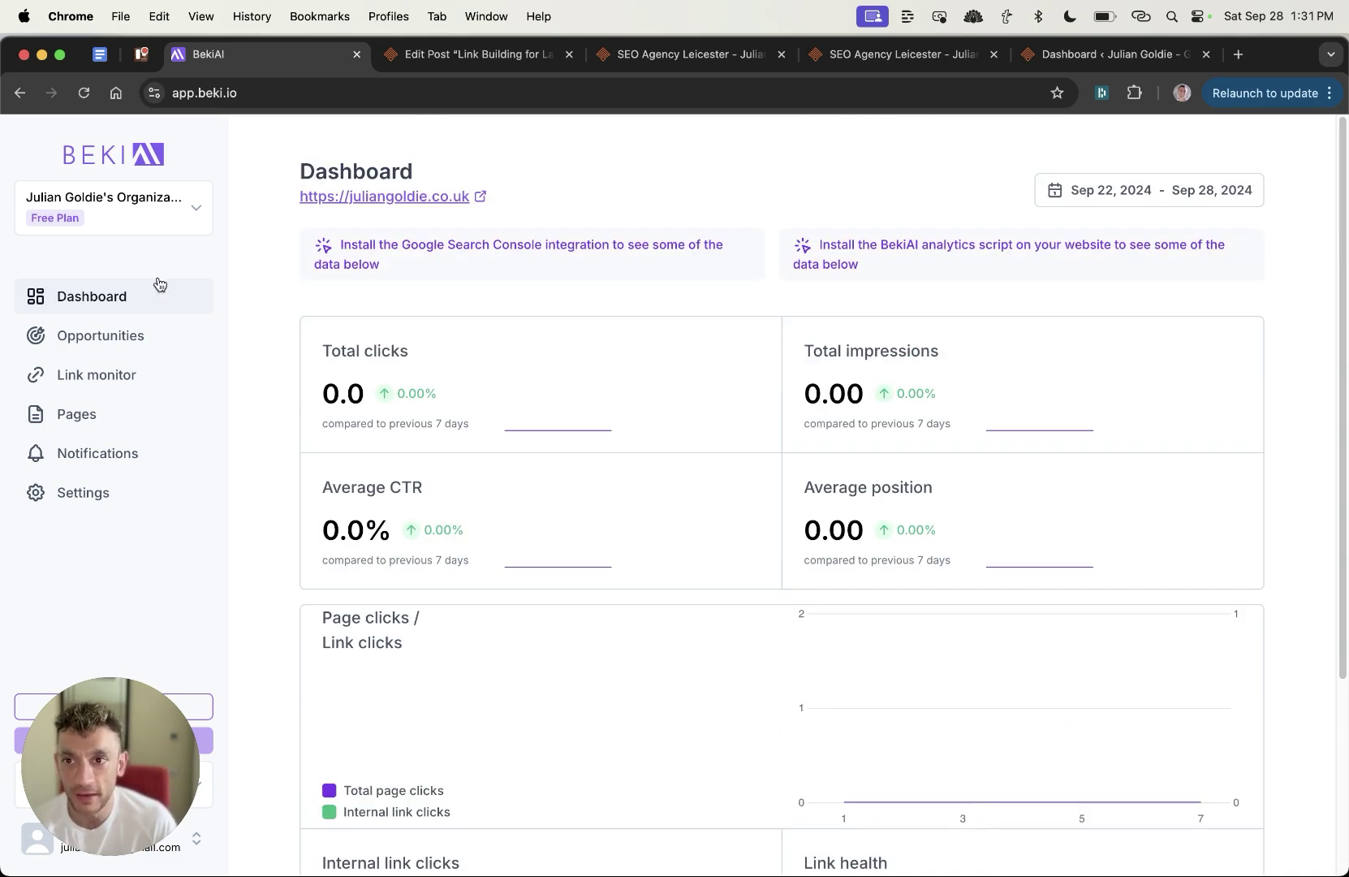
left_click(138, 333)
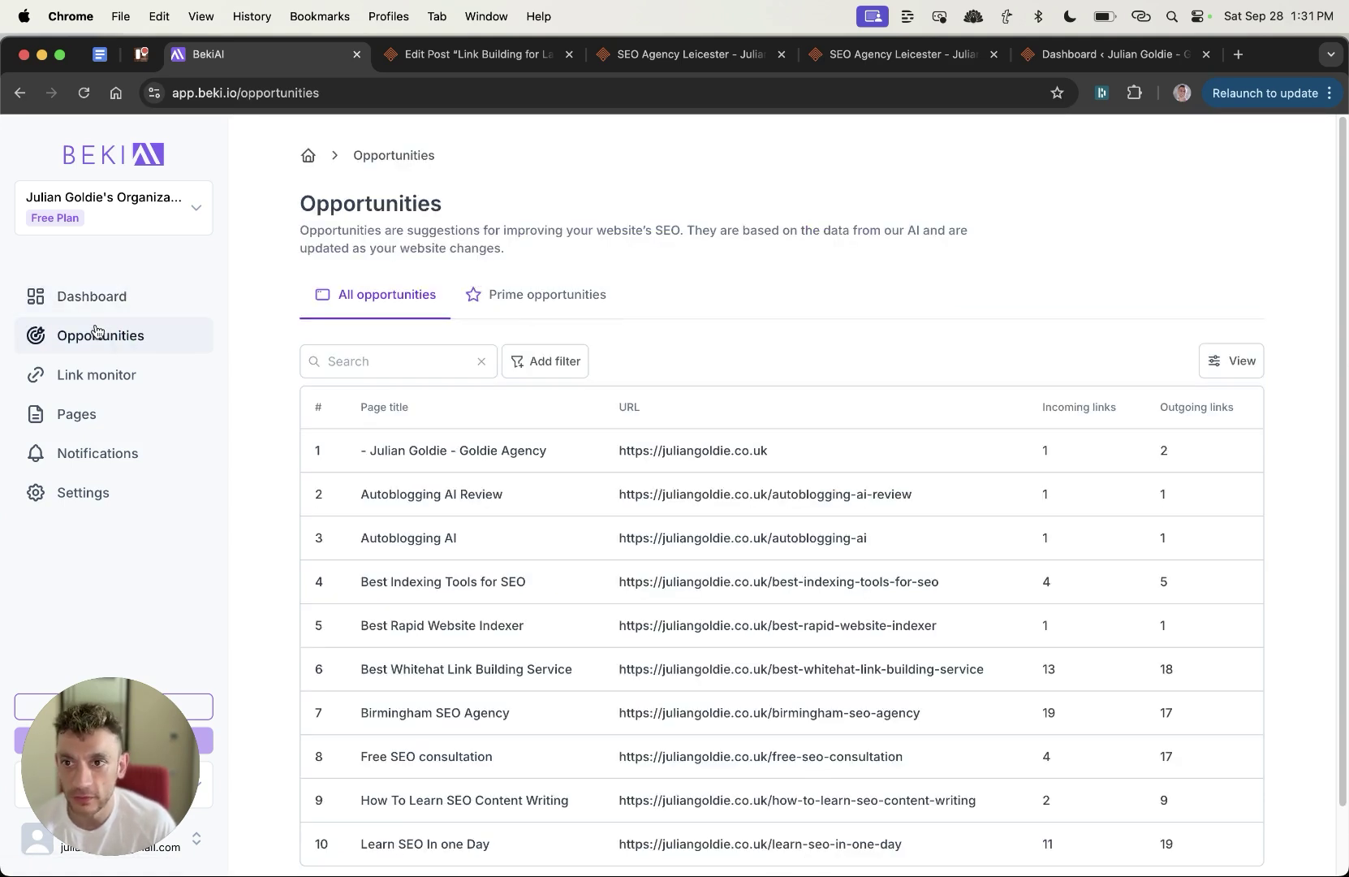
Step: Check the prime opportunities, return to all opportunities and sort the pages by incoming links in ascending order
left_click(526, 307)
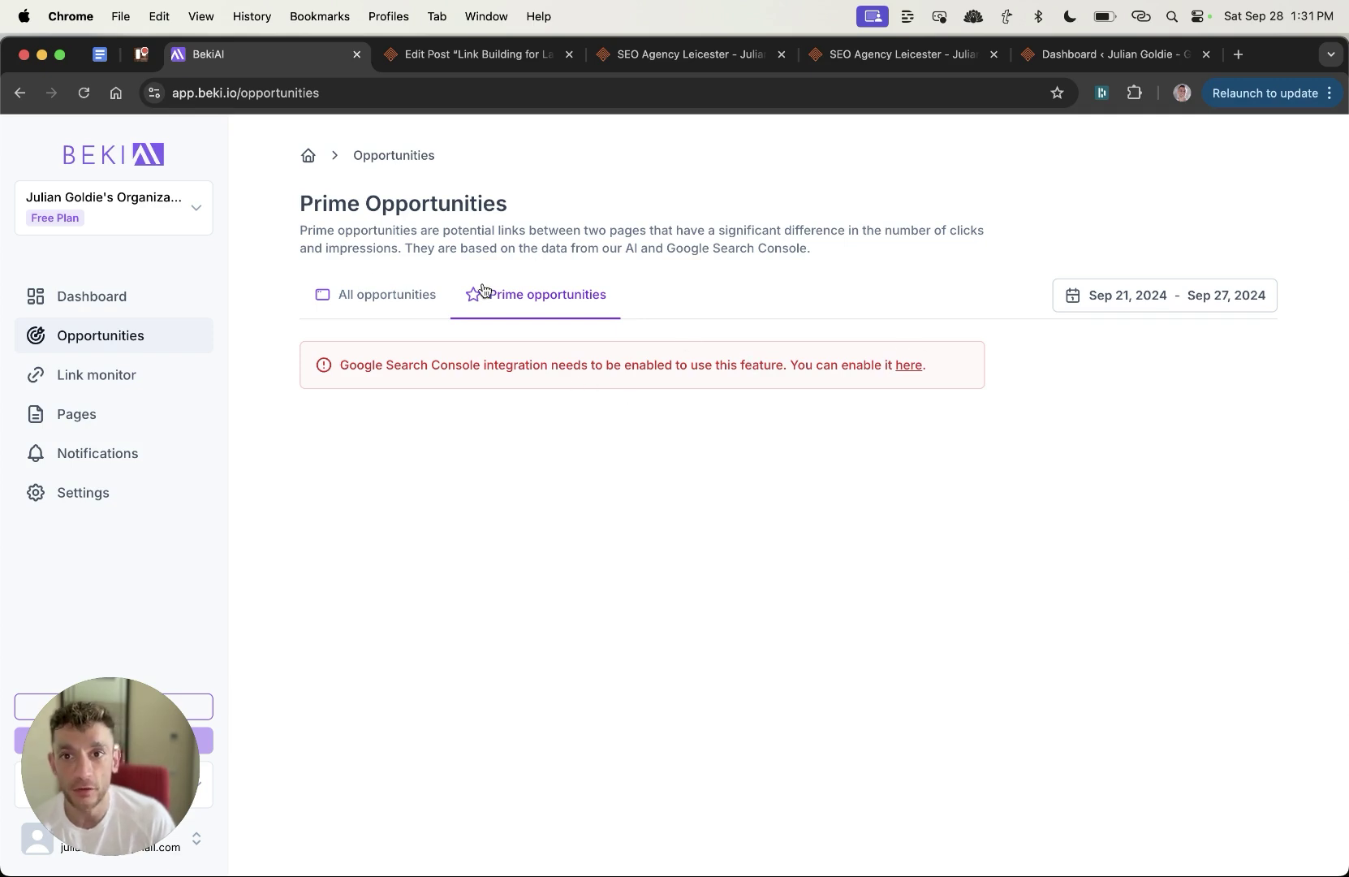
left_click(373, 284)
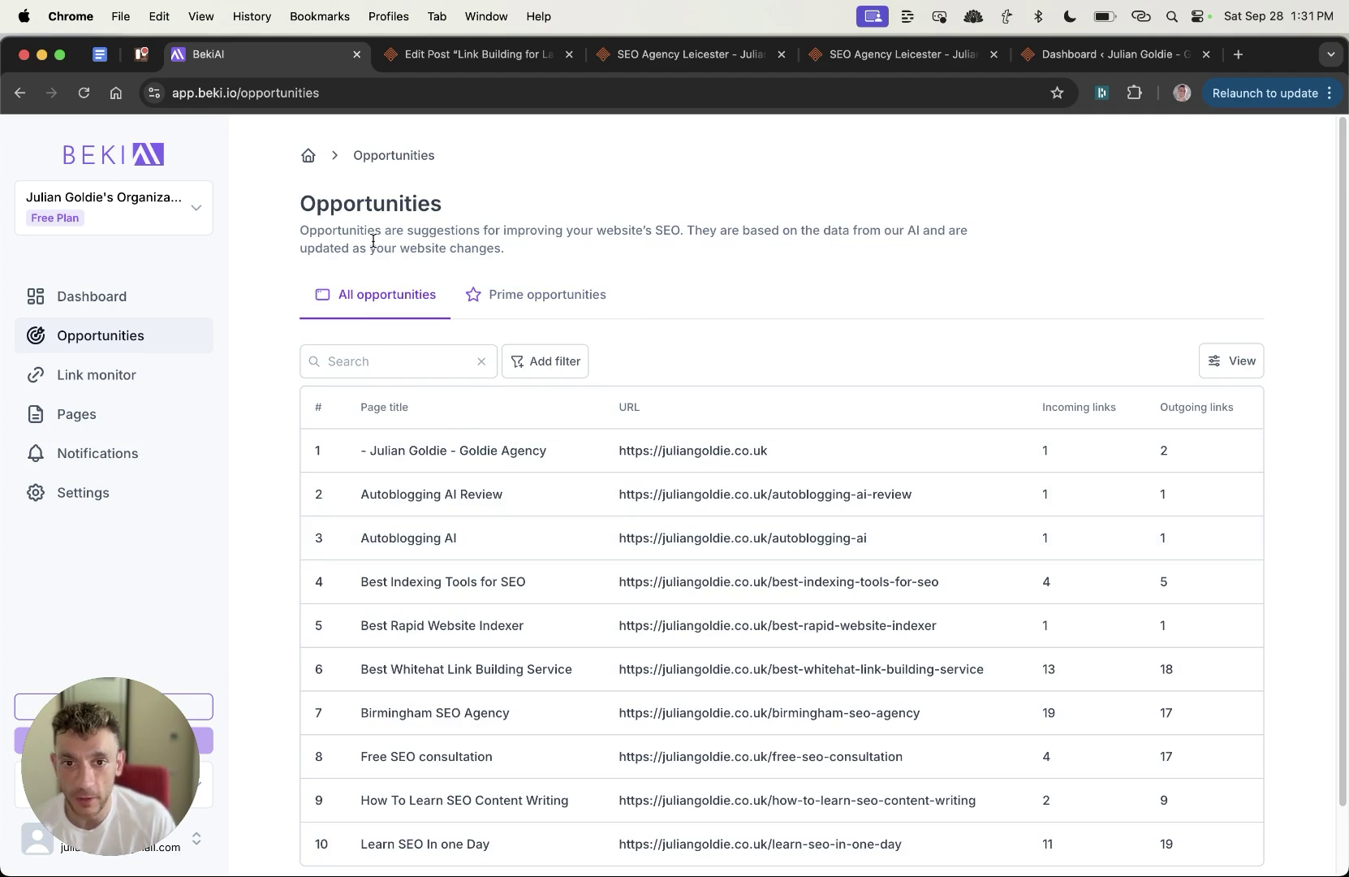
left_click(1079, 407)
left_click(1092, 442)
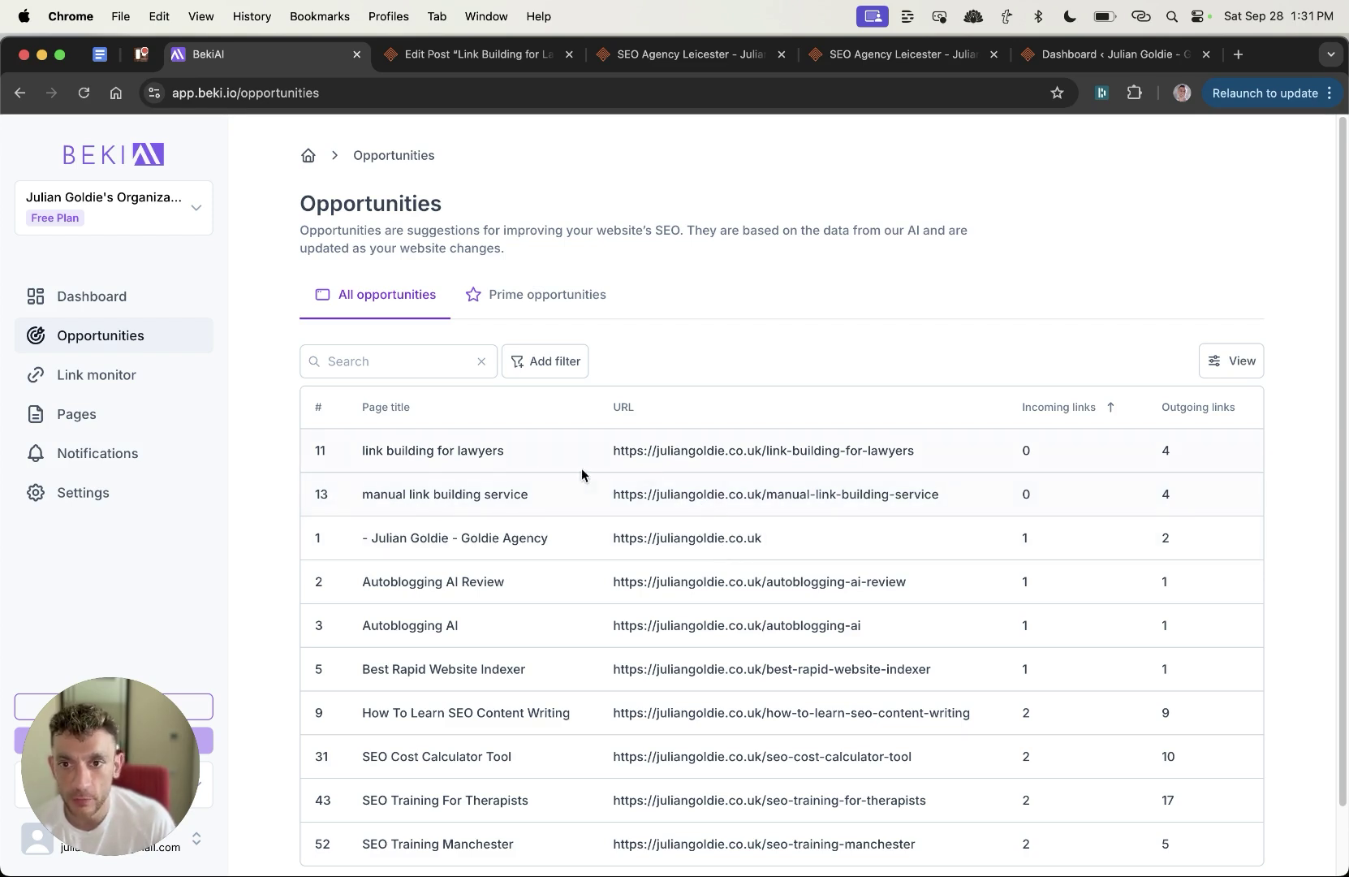
Step: Show the outgoing internal link opportunities for the manual link building service page
left_click_drag(1002, 482, 937, 506)
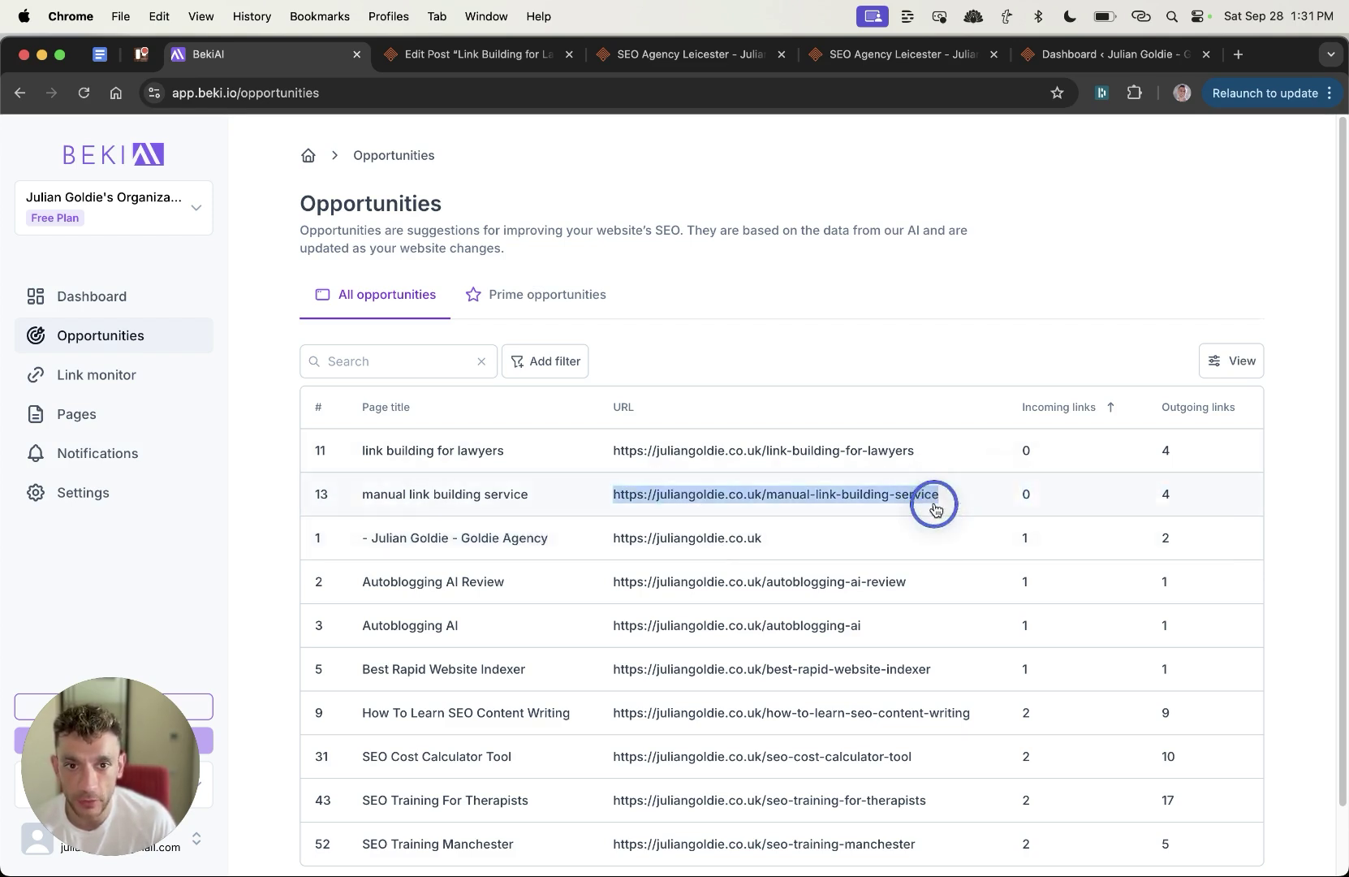
left_click(443, 223)
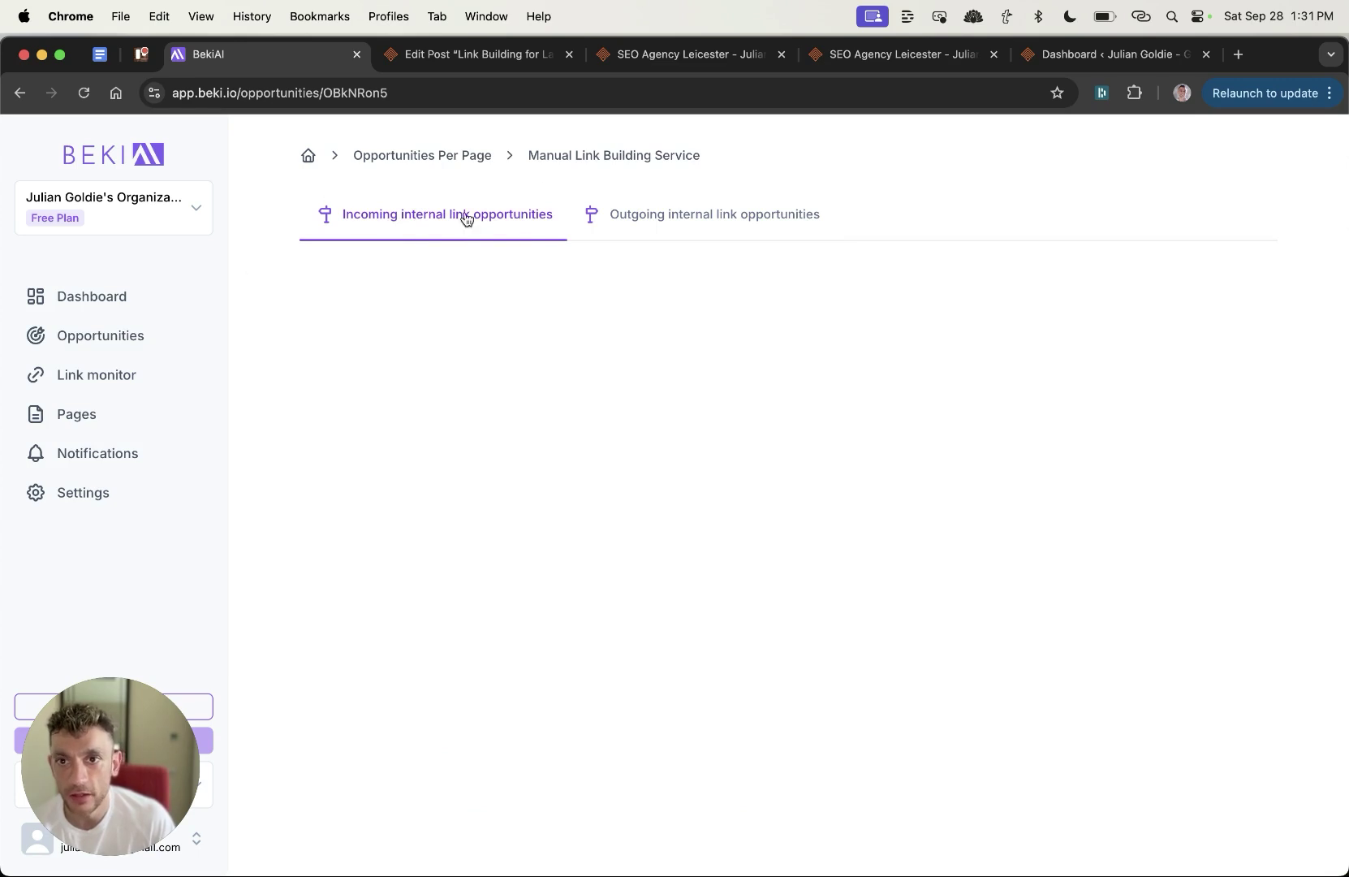
left_click(611, 230)
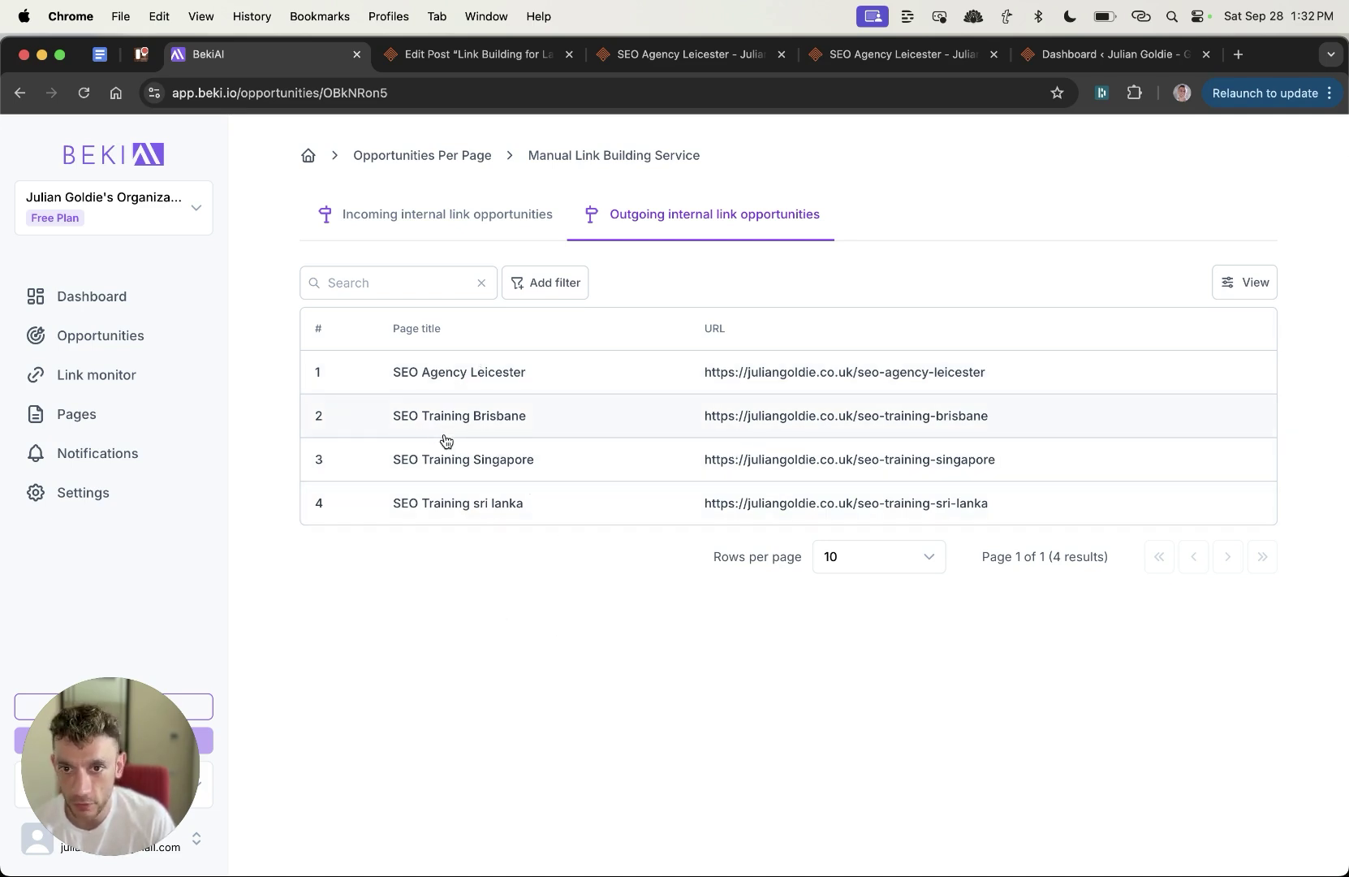
Step: Open the SEO Training Brisbane opportunity and locate its link suggestion within the article
left_click(514, 428)
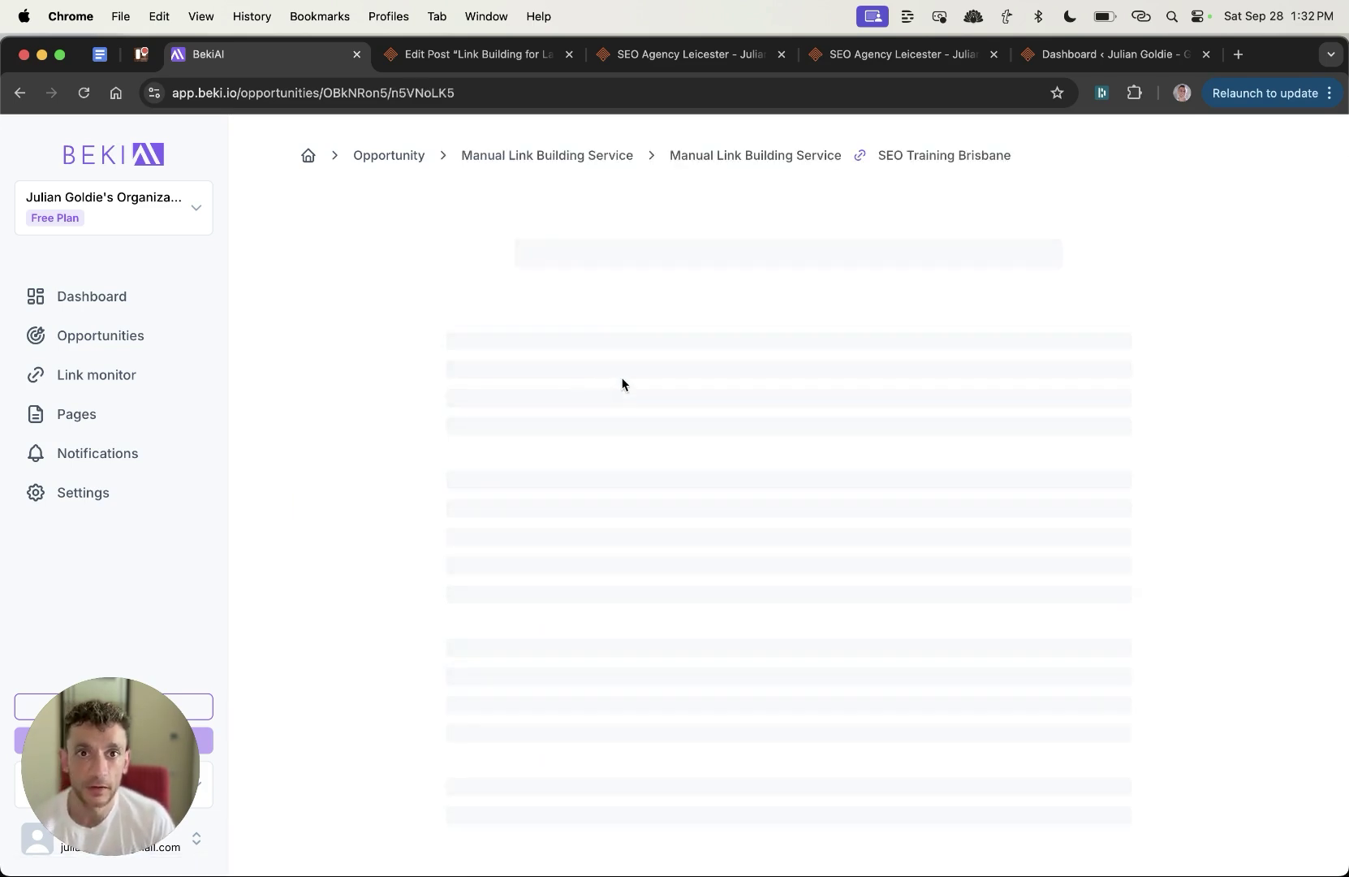
scroll(623, 383, "down", 15)
scroll(679, 338, "up", 10)
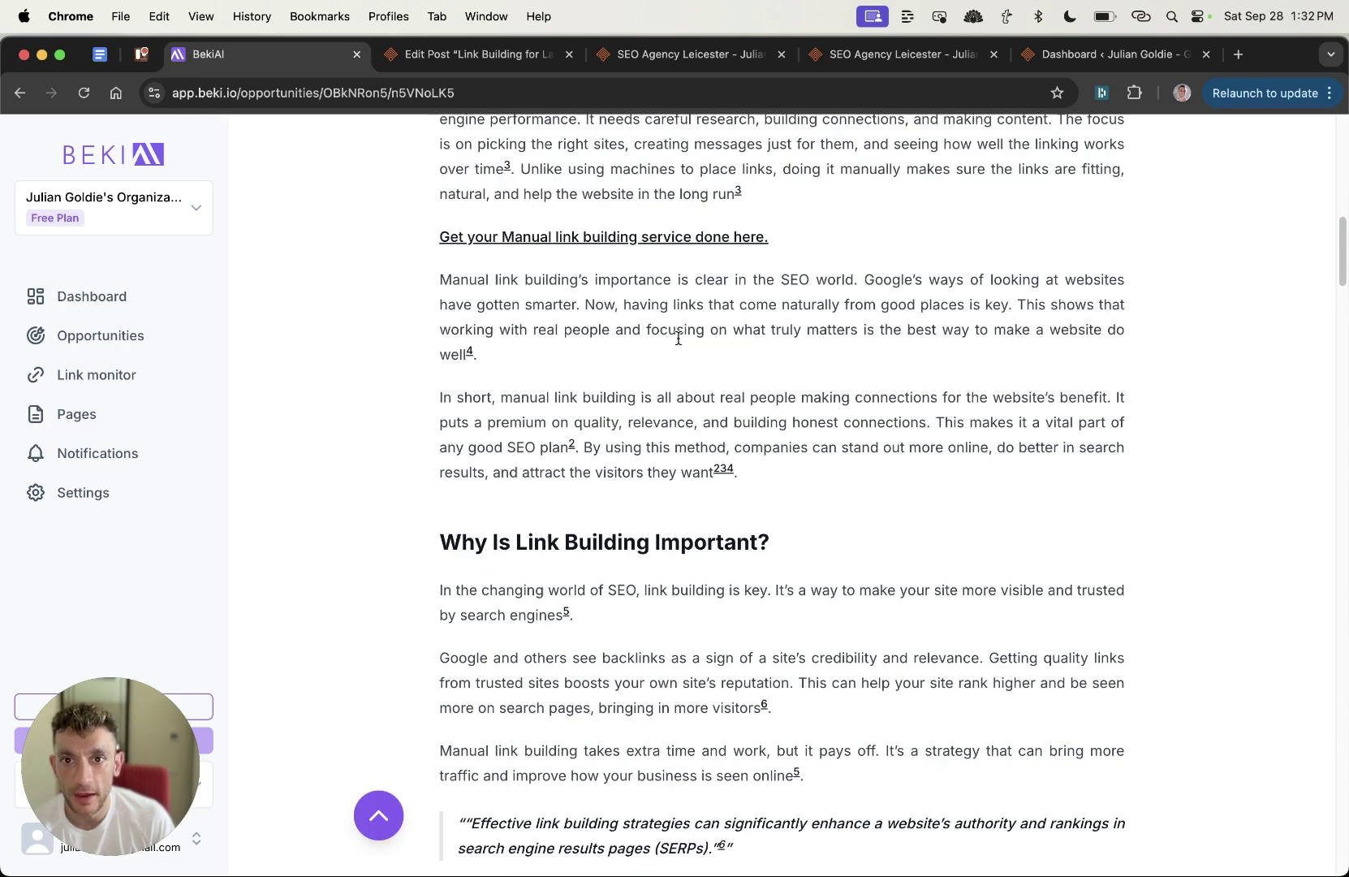
scroll(682, 341, "up", 5)
scroll(755, 422, "down", 7)
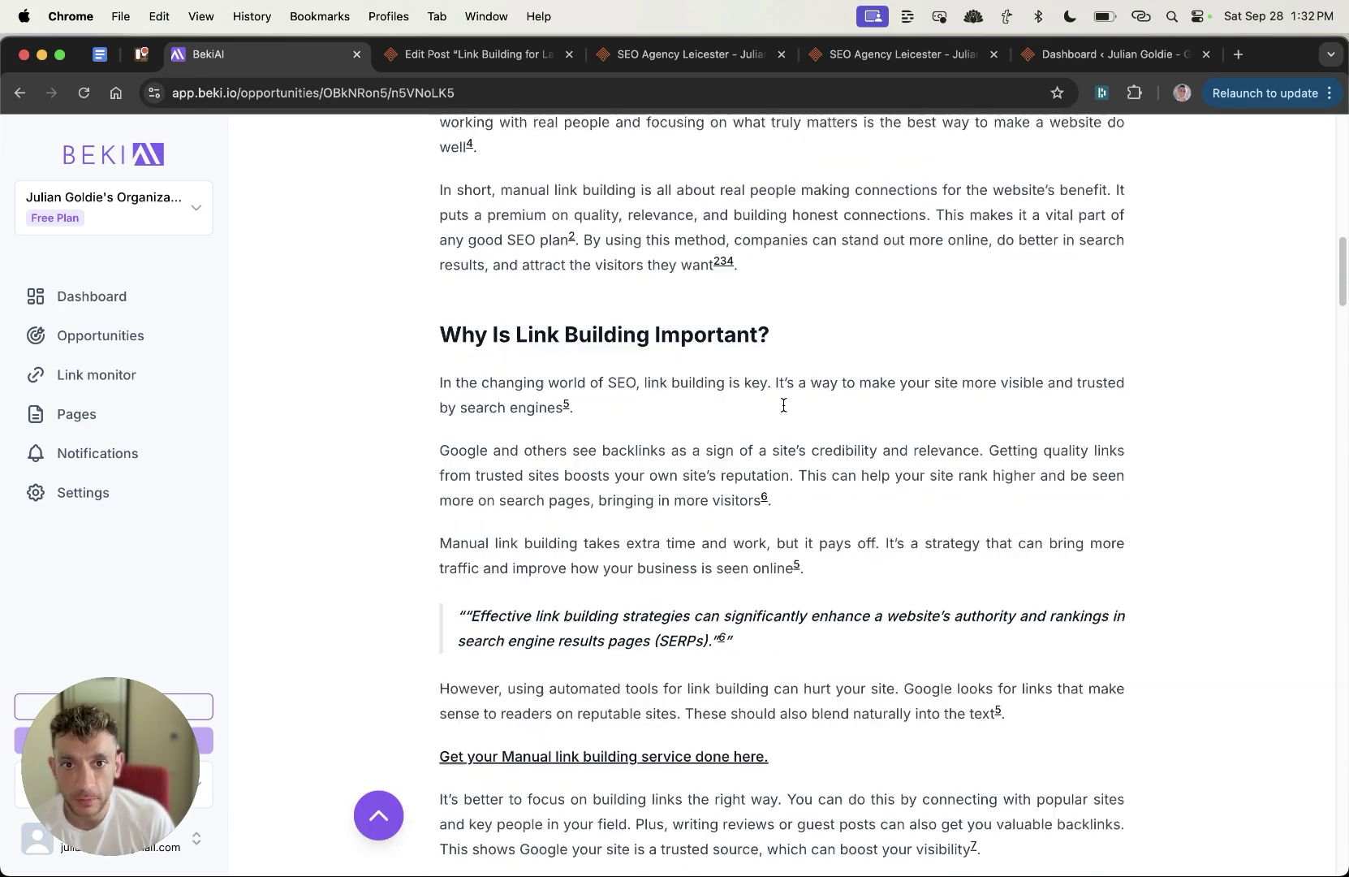
scroll(784, 405, "down", 20)
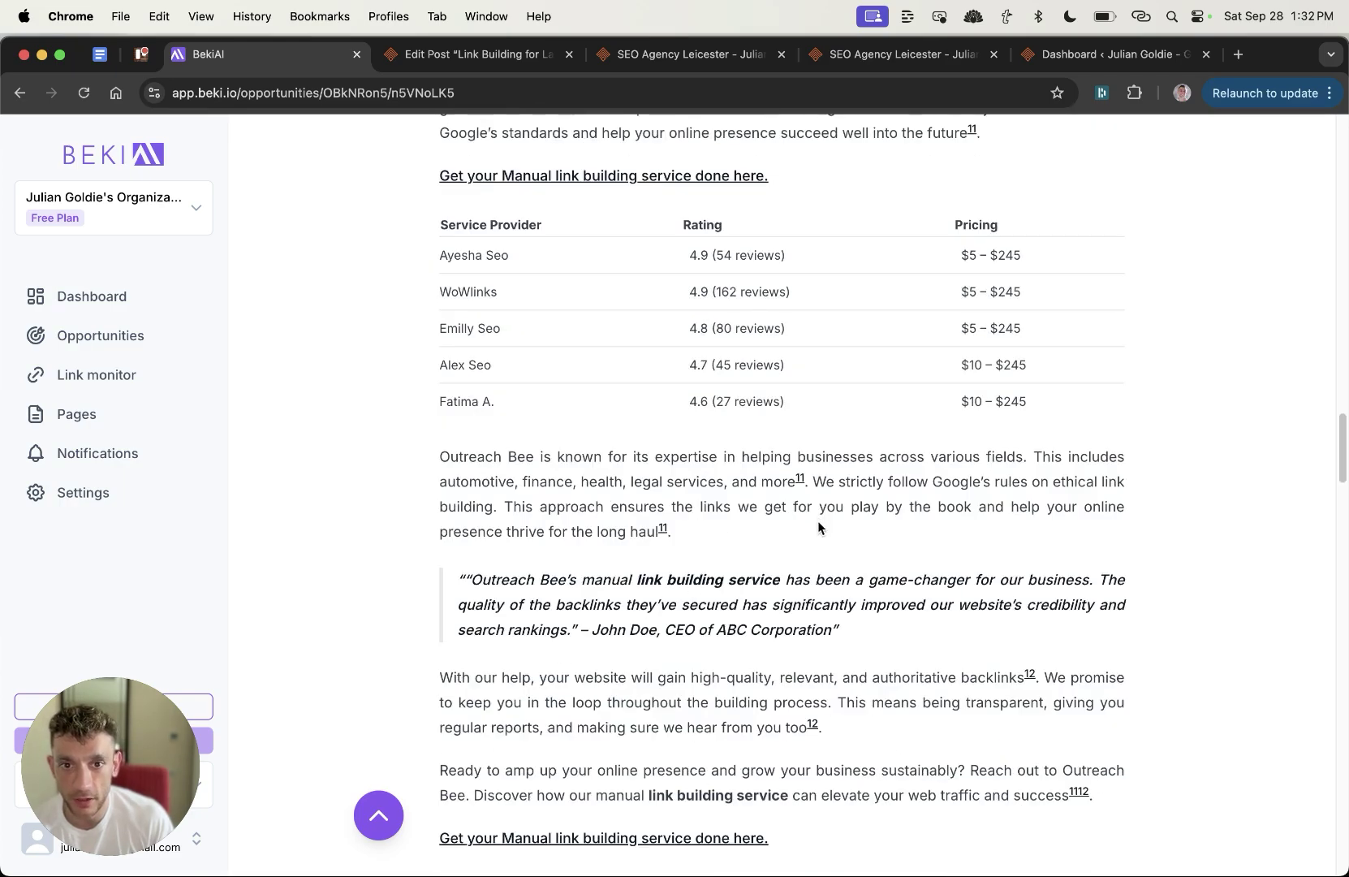
scroll(819, 523, "down", 20)
scroll(818, 511, "up", 5)
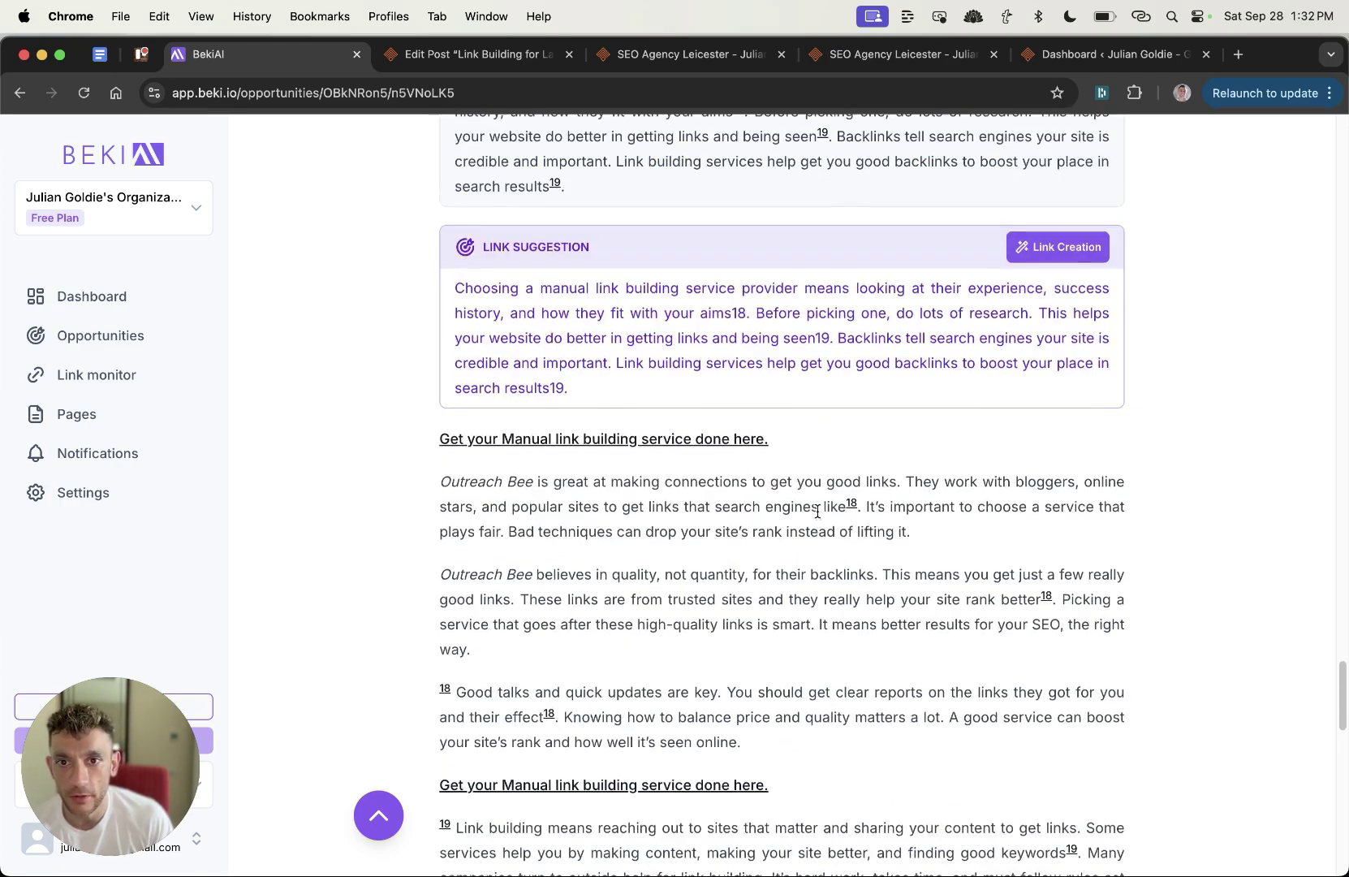
scroll(817, 512, "up", 4)
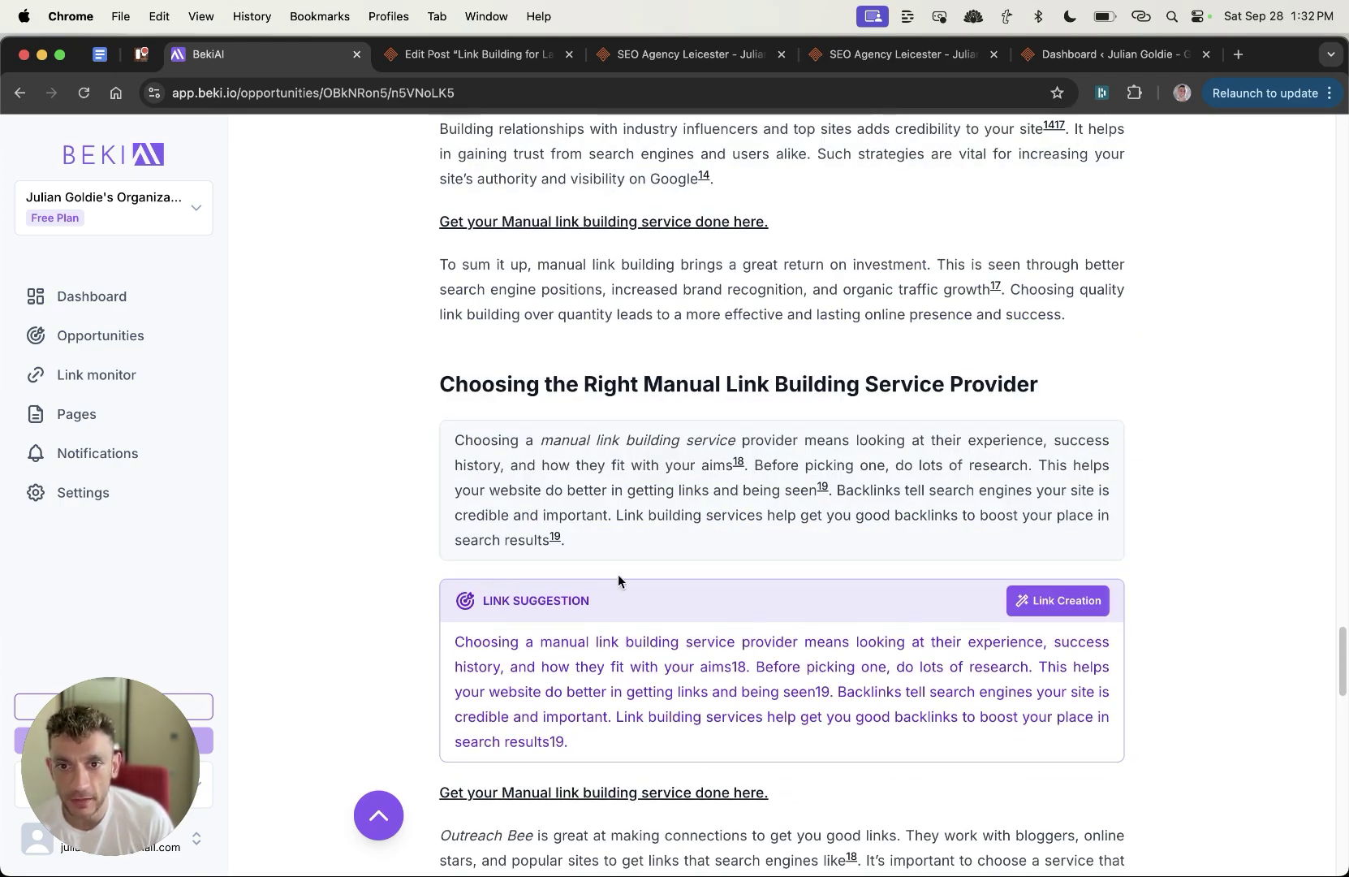
scroll(638, 641, "down", 3)
Step: Start link creation for the suggested paragraph, review the target page's details and generate a partial match anchor version
left_click(1058, 473)
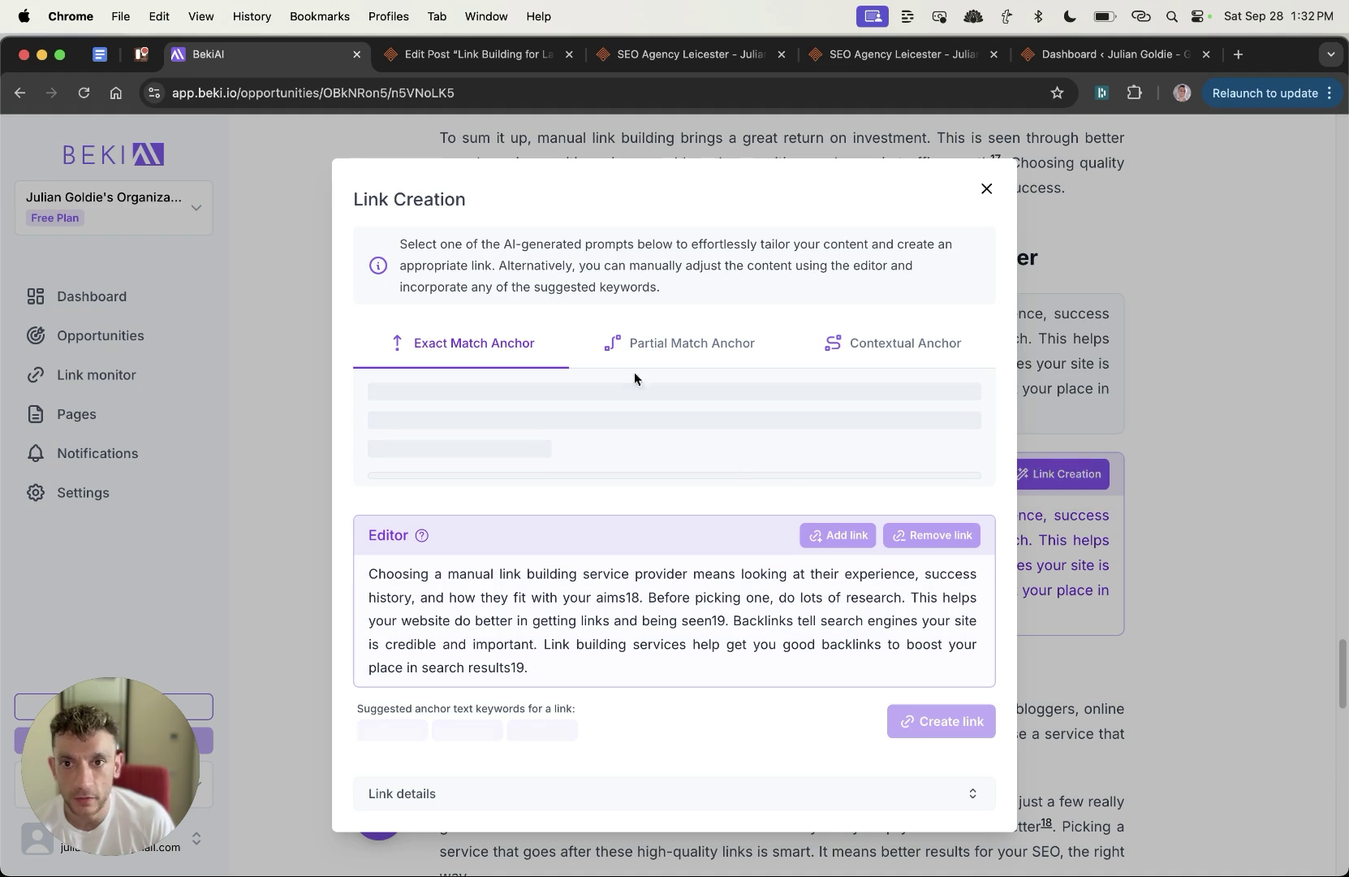
left_click(617, 343)
scroll(871, 699, "down", 3)
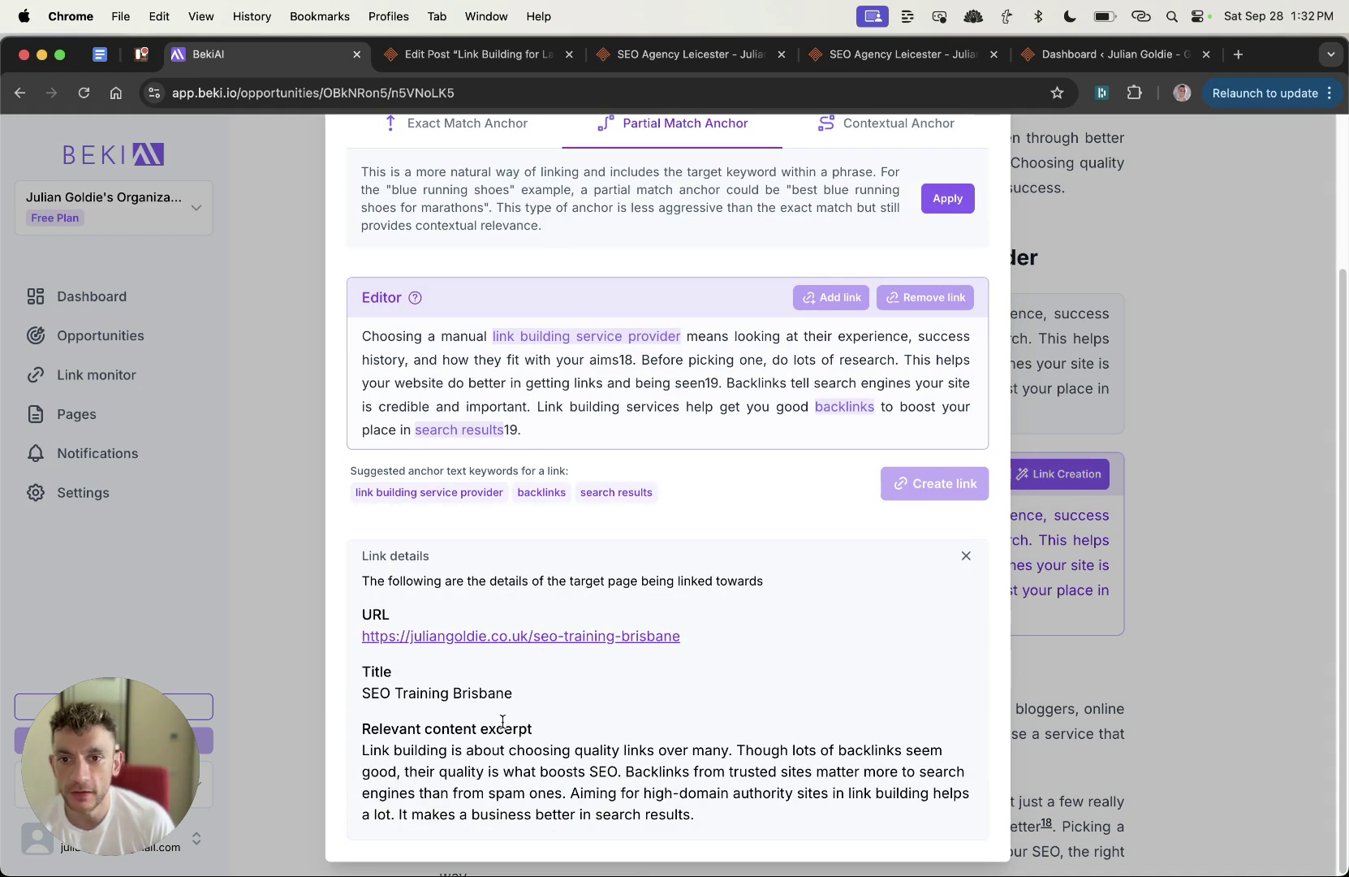
scroll(670, 331, "up", 3)
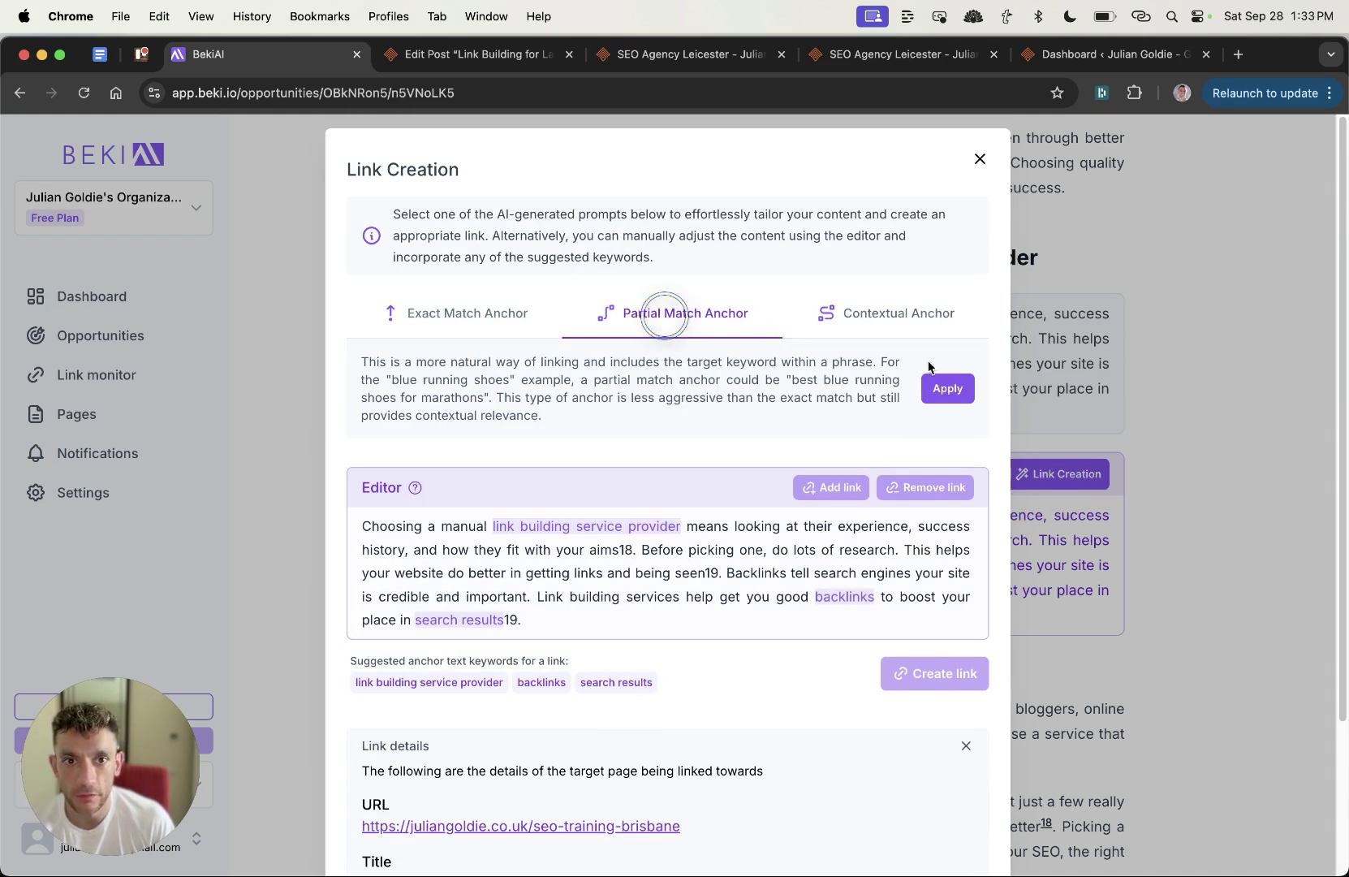
left_click(939, 390)
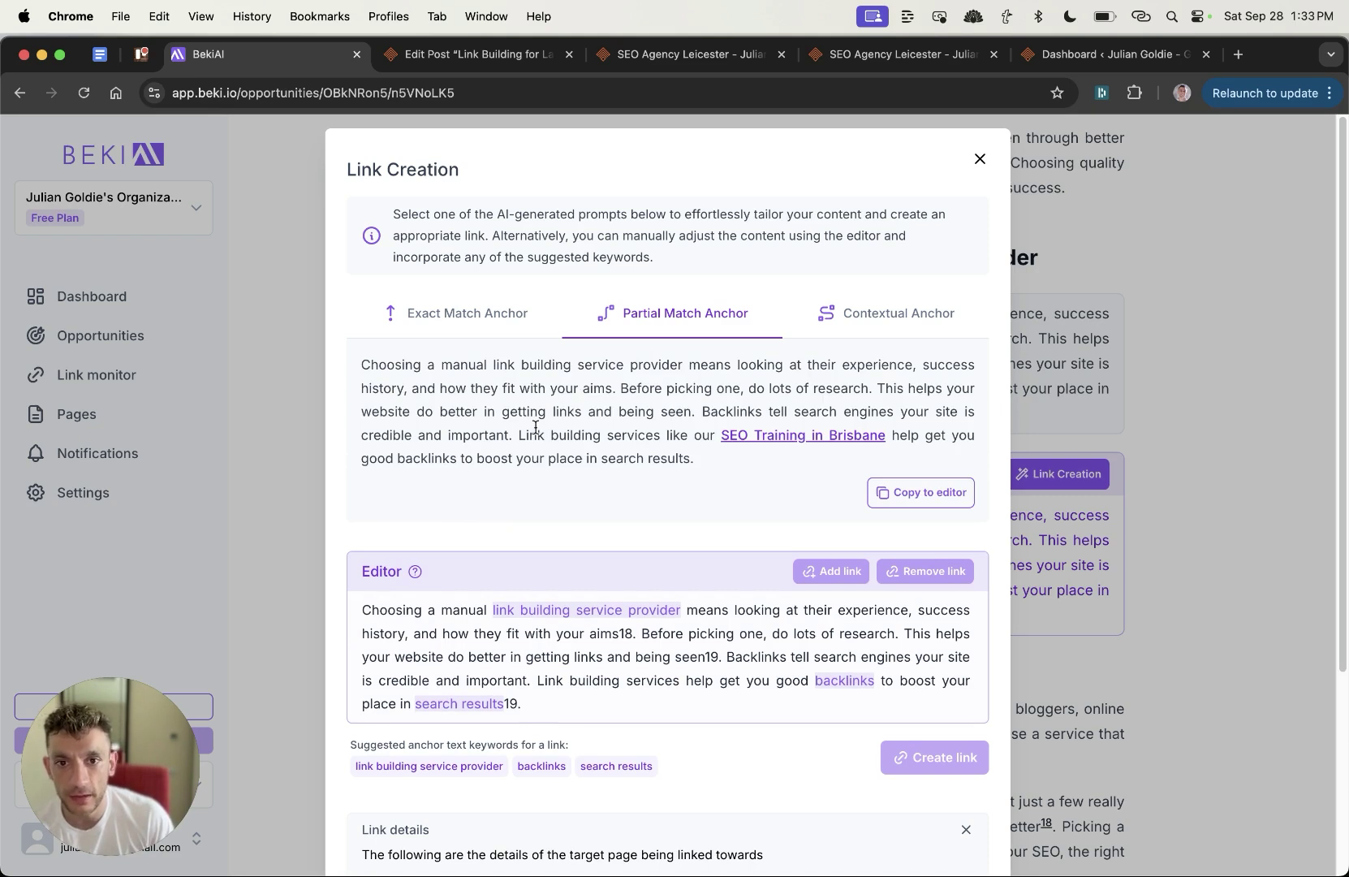
Step: Review the generated sentence containing SEO Training in Brisbane, copy the generated paragraph into the editor and create the link
left_click_drag(520, 436, 699, 459)
left_click(701, 468)
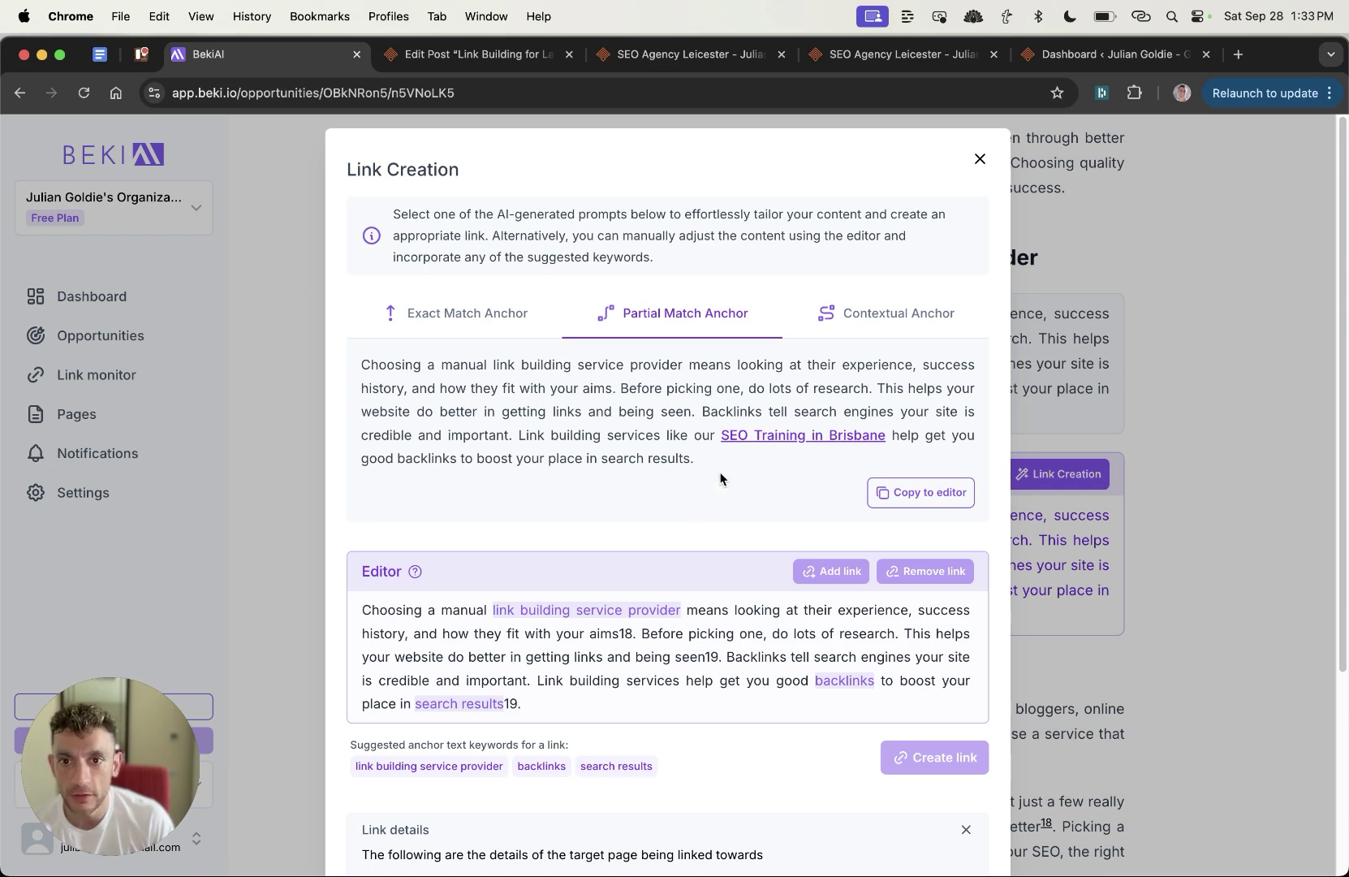
left_click(695, 435)
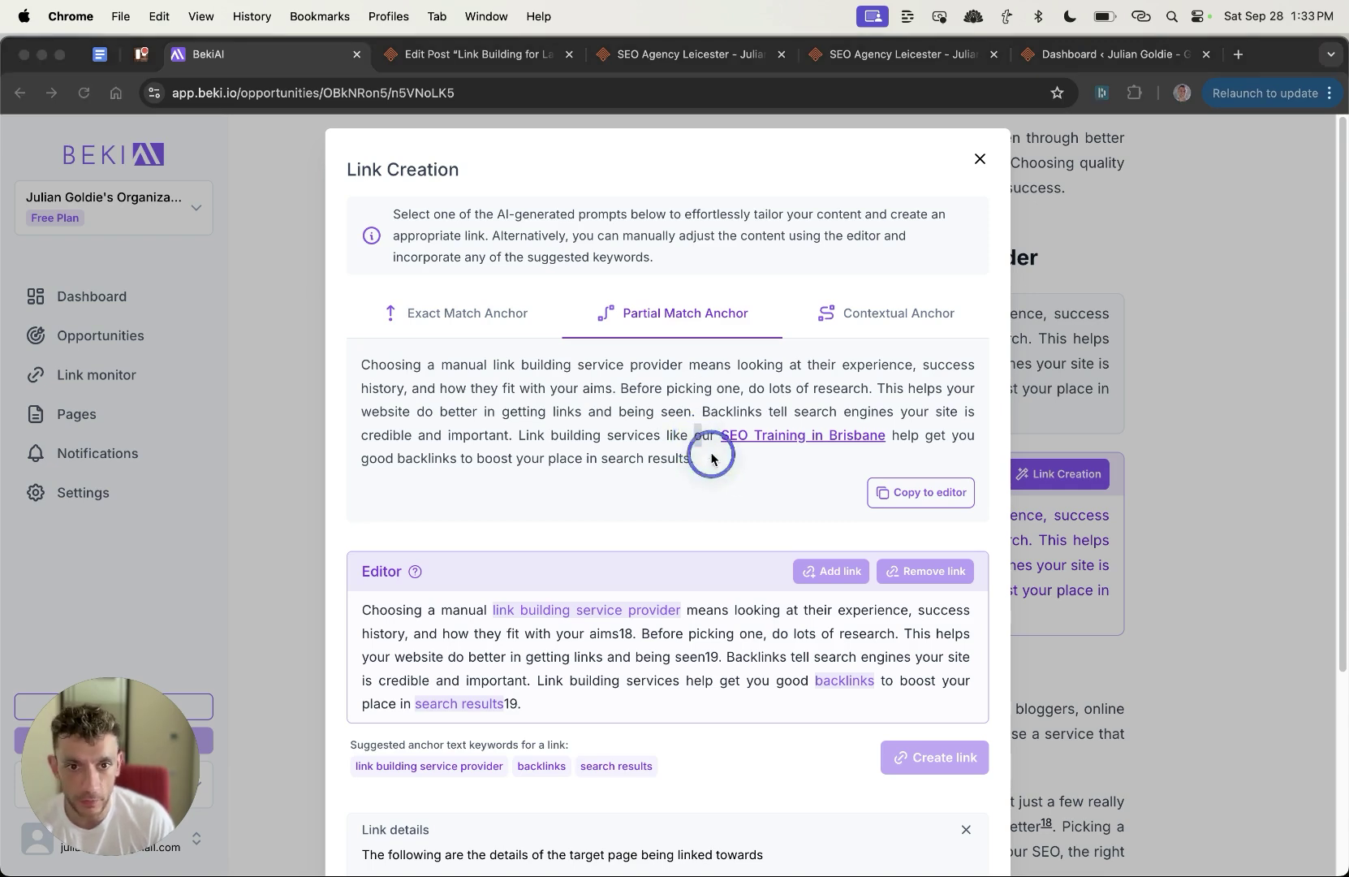
left_click(939, 497)
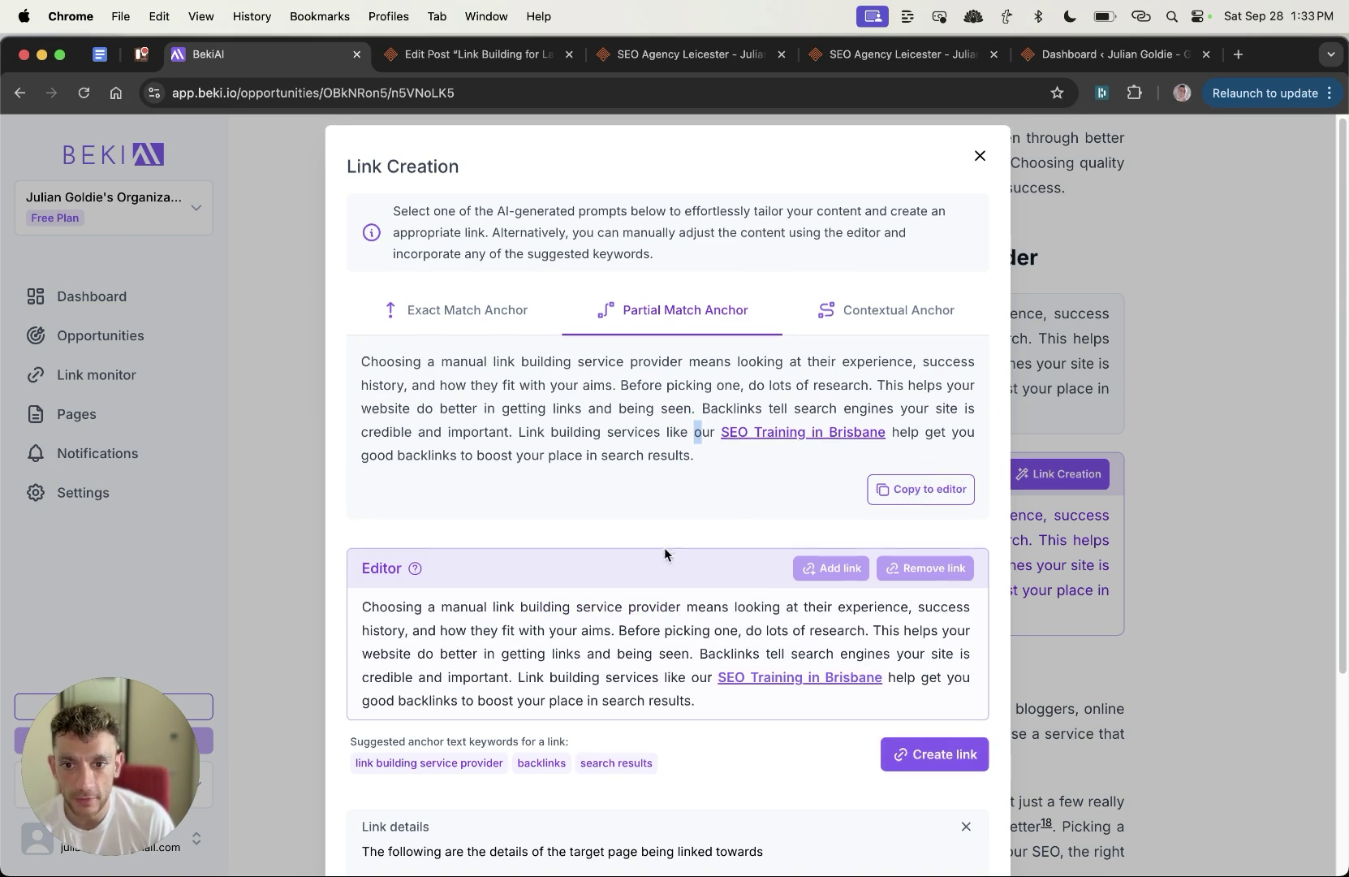
scroll(827, 331, "down", 3)
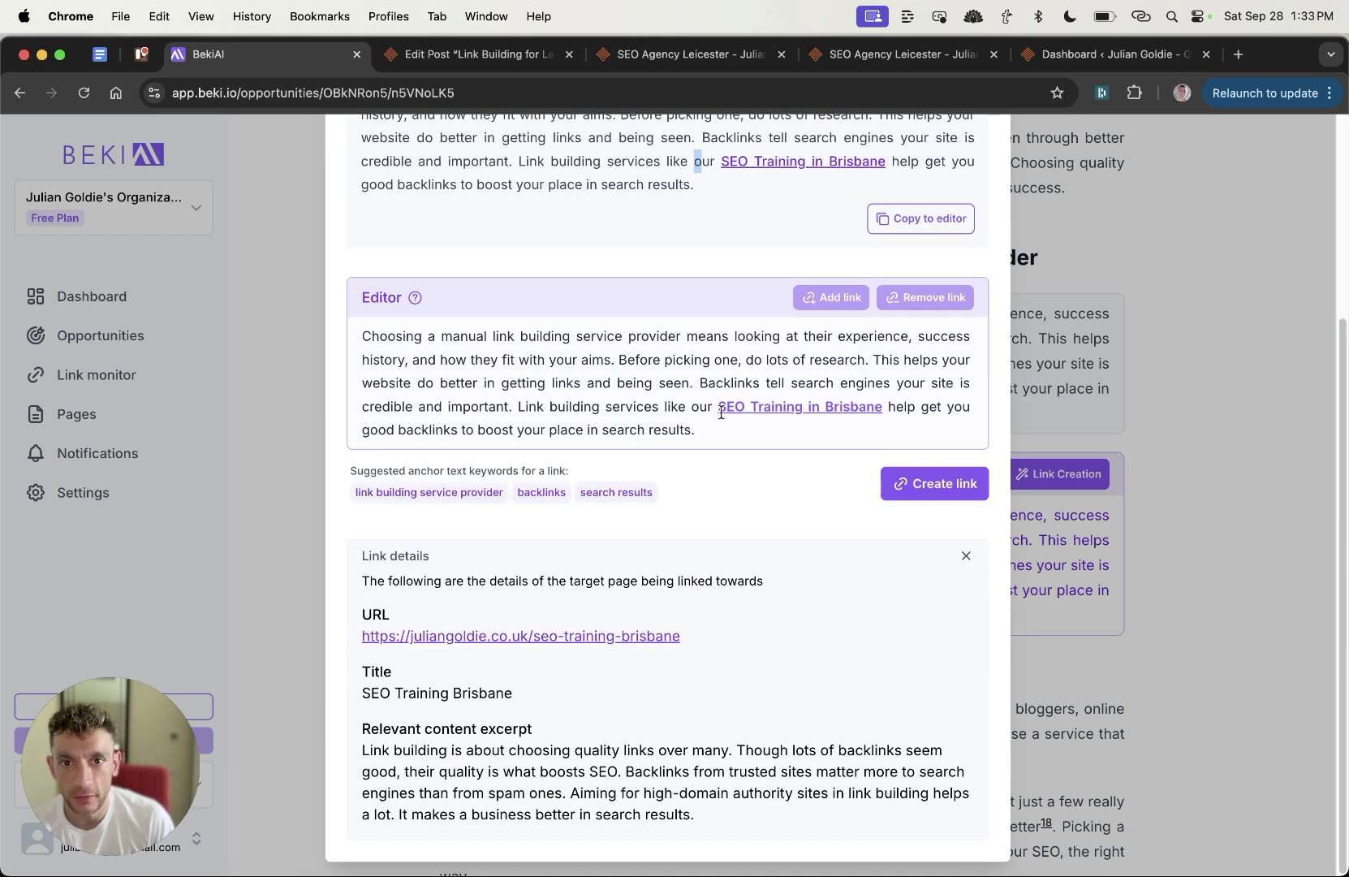
left_click(957, 484)
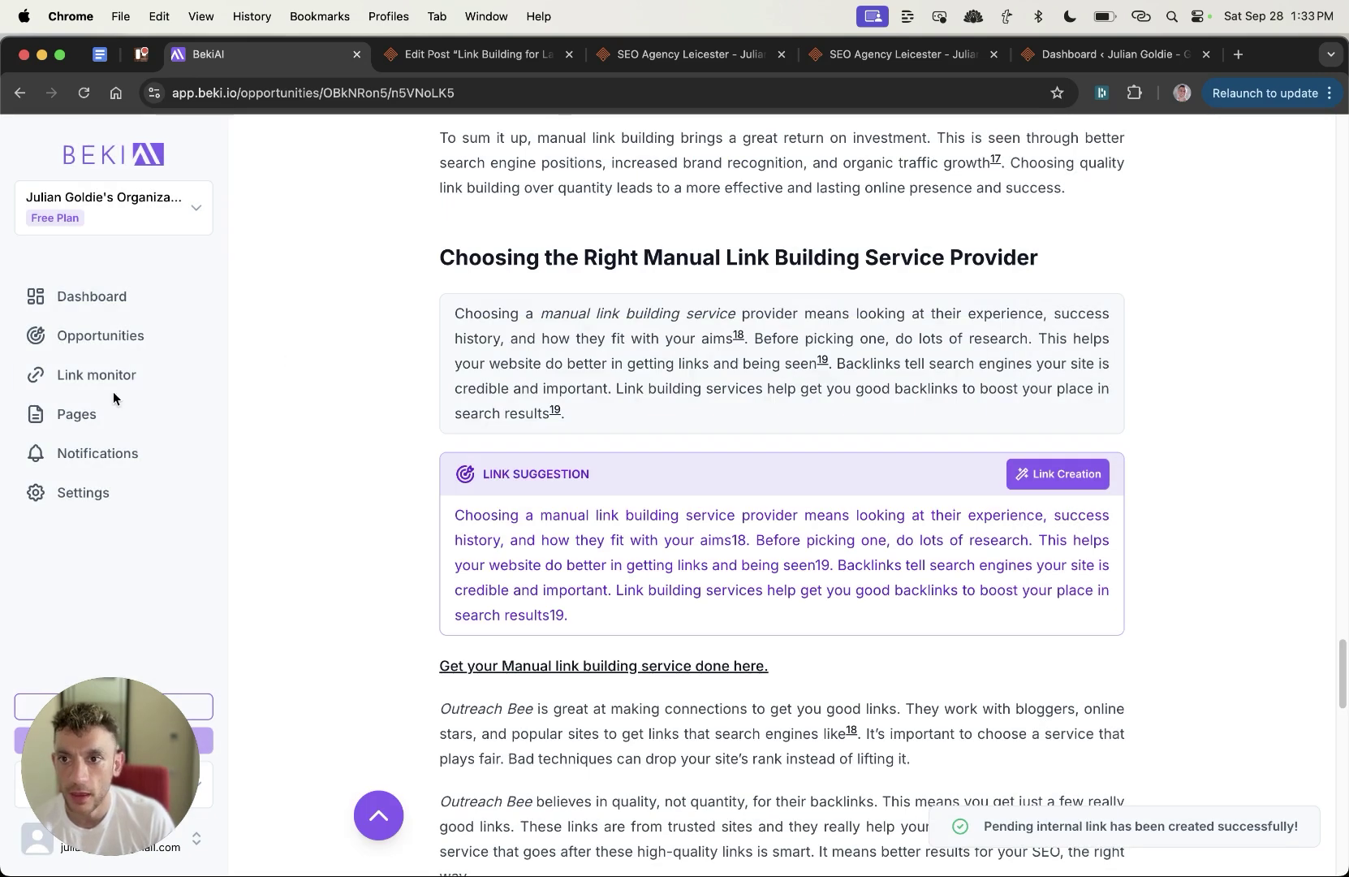
Step: Open the activation instructions of the pending SEO Training in Brisbane link in the link monitor
left_click(123, 375)
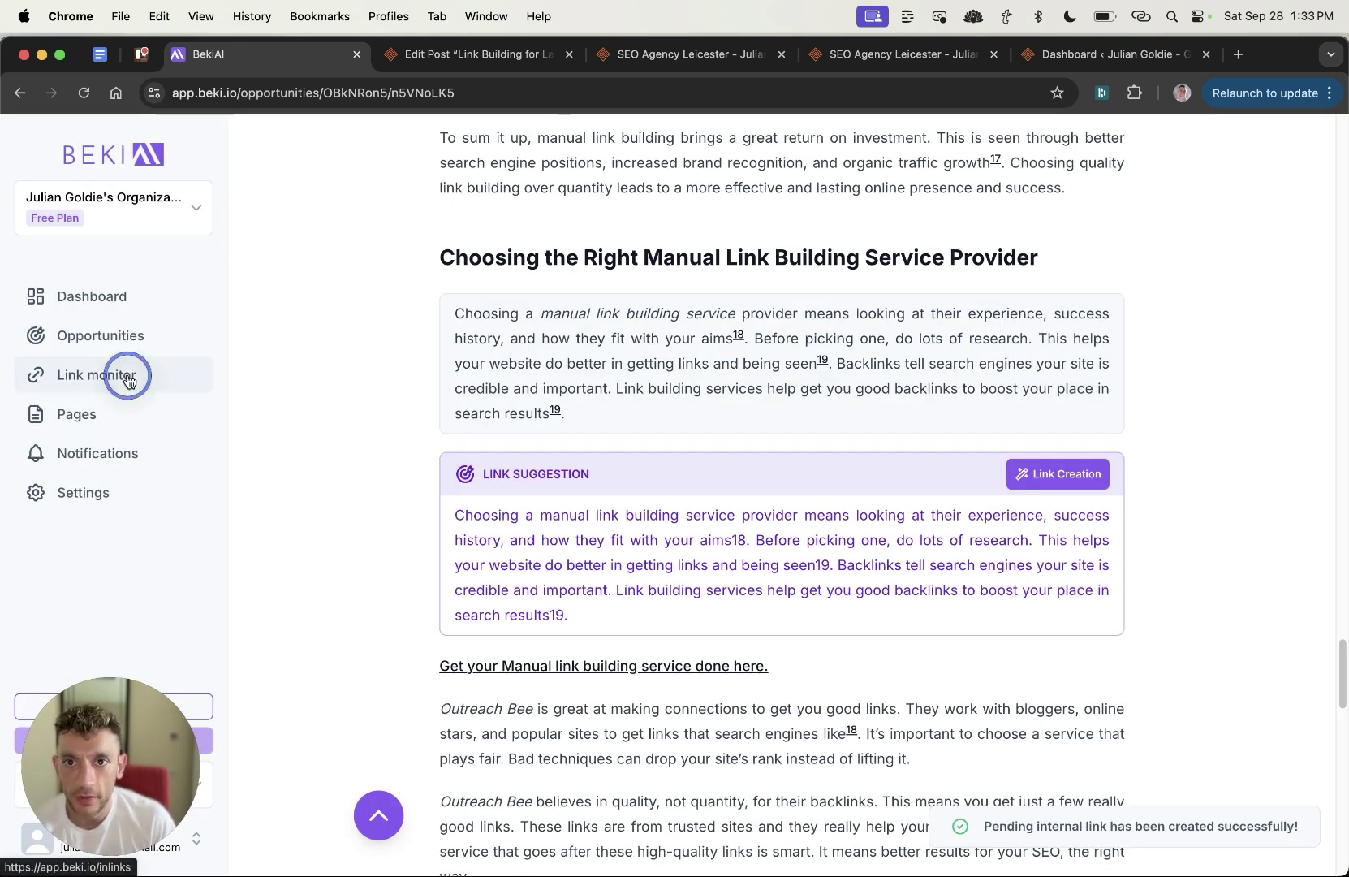
left_click(111, 382)
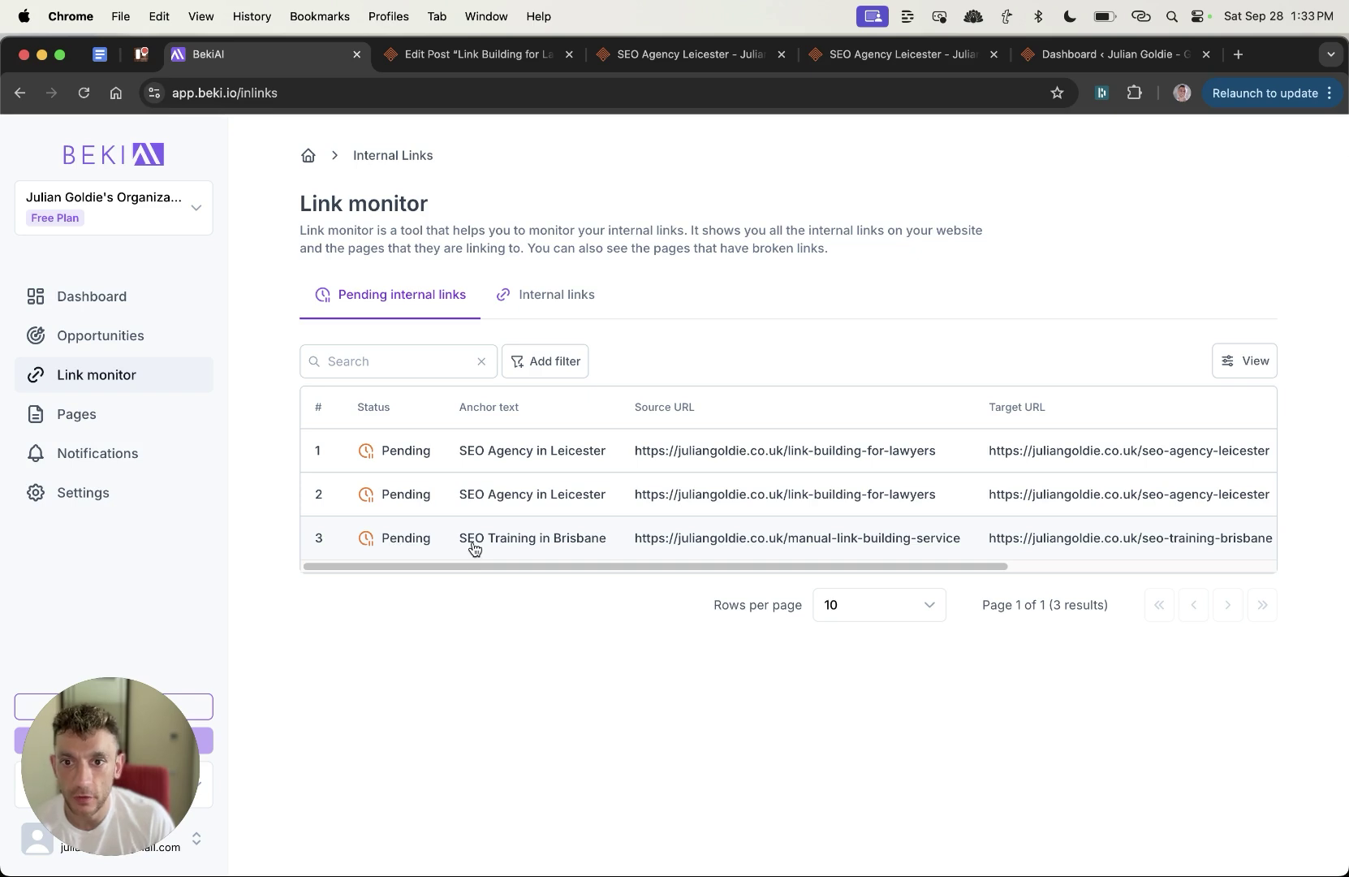
left_click(474, 547)
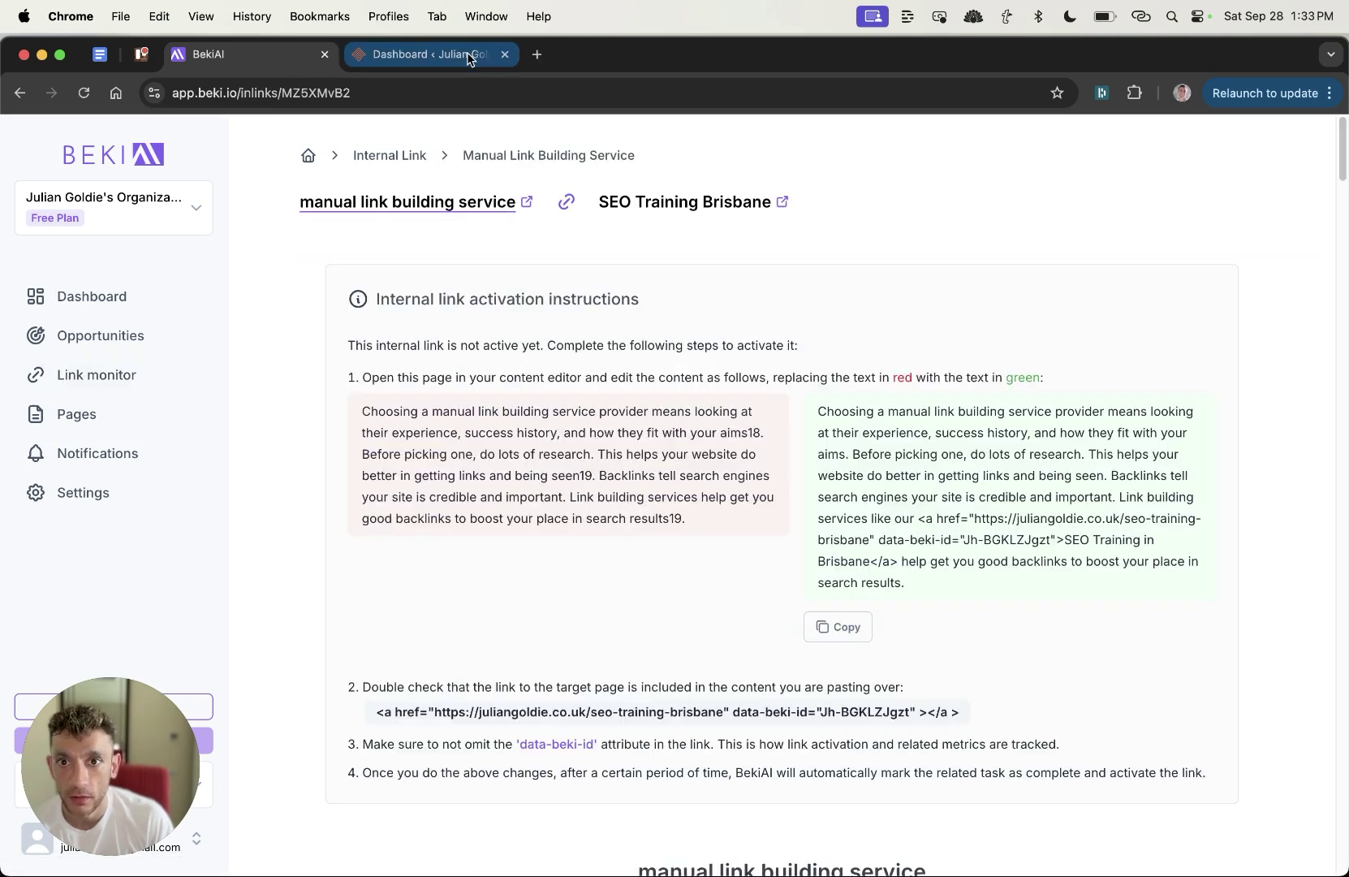
Step: Open the live manual link building service page from the instructions and load its post for editing in WordPress
left_click(528, 205)
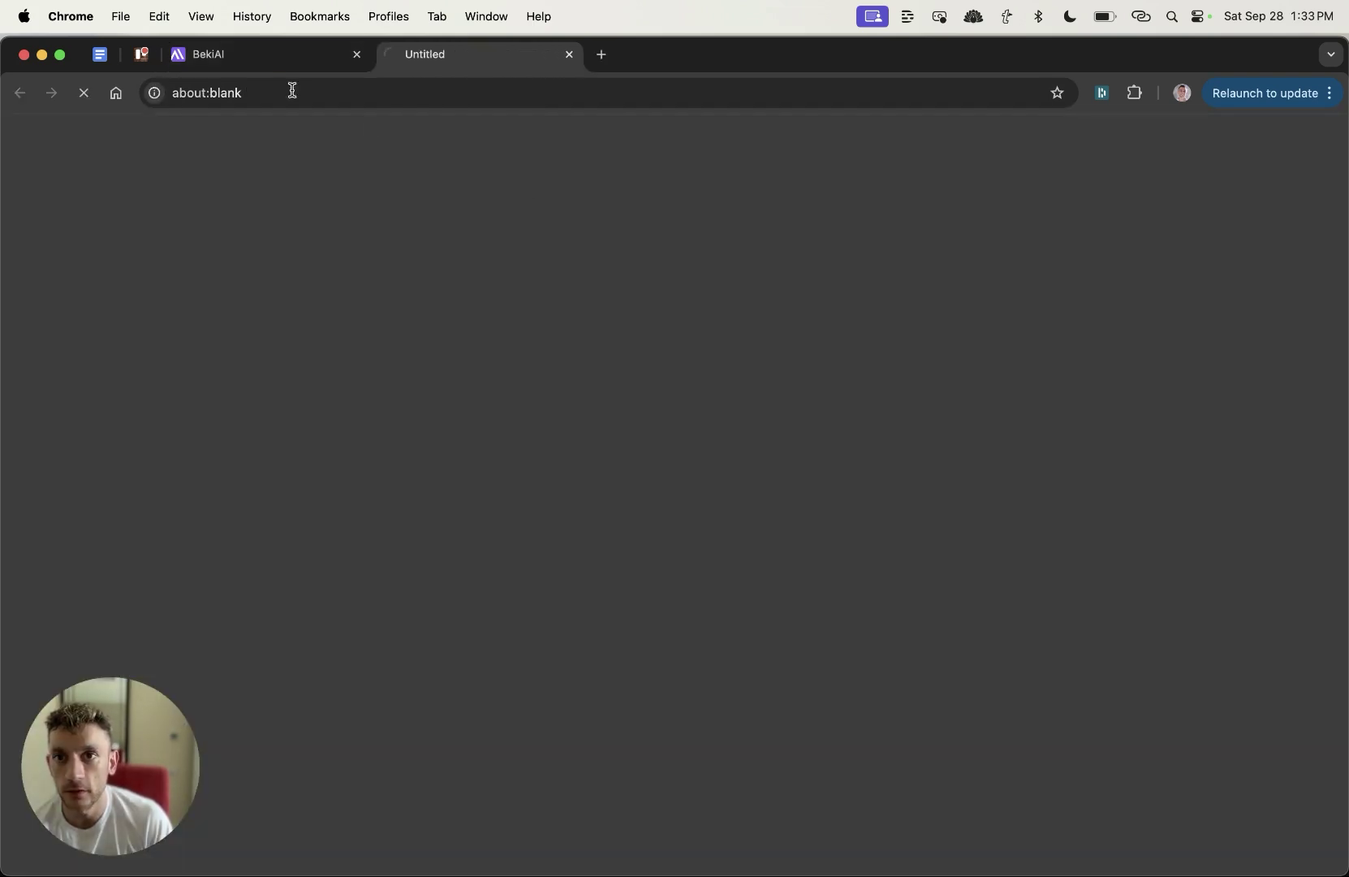
left_click(231, 60)
left_click(446, 55)
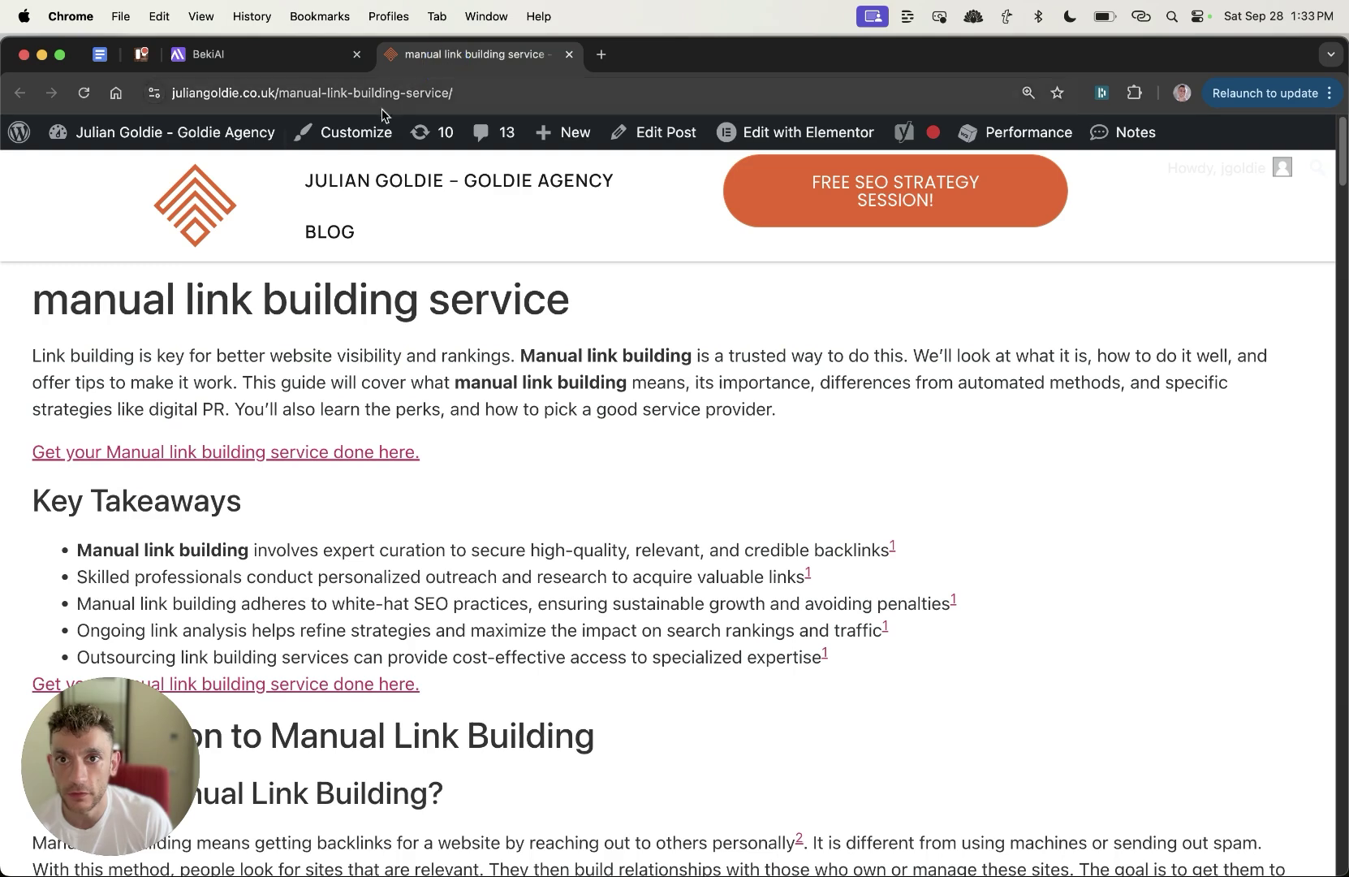
left_click(686, 132)
Step: Copy the green replacement text with the SEO Training in Brisbane link from Beki AI's activation instructions
left_click(236, 56)
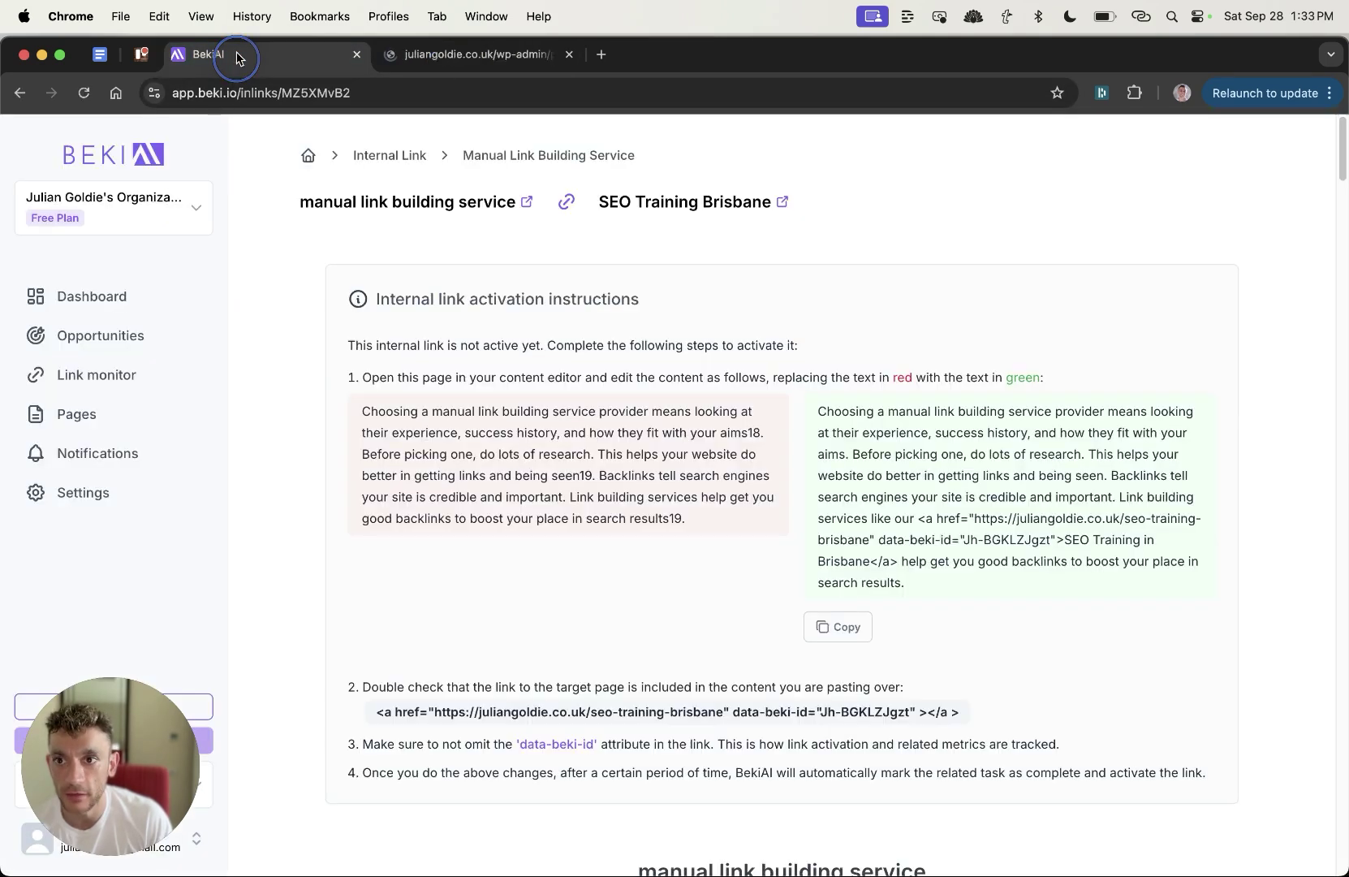
left_click(837, 627)
left_click_drag(824, 399, 1048, 573)
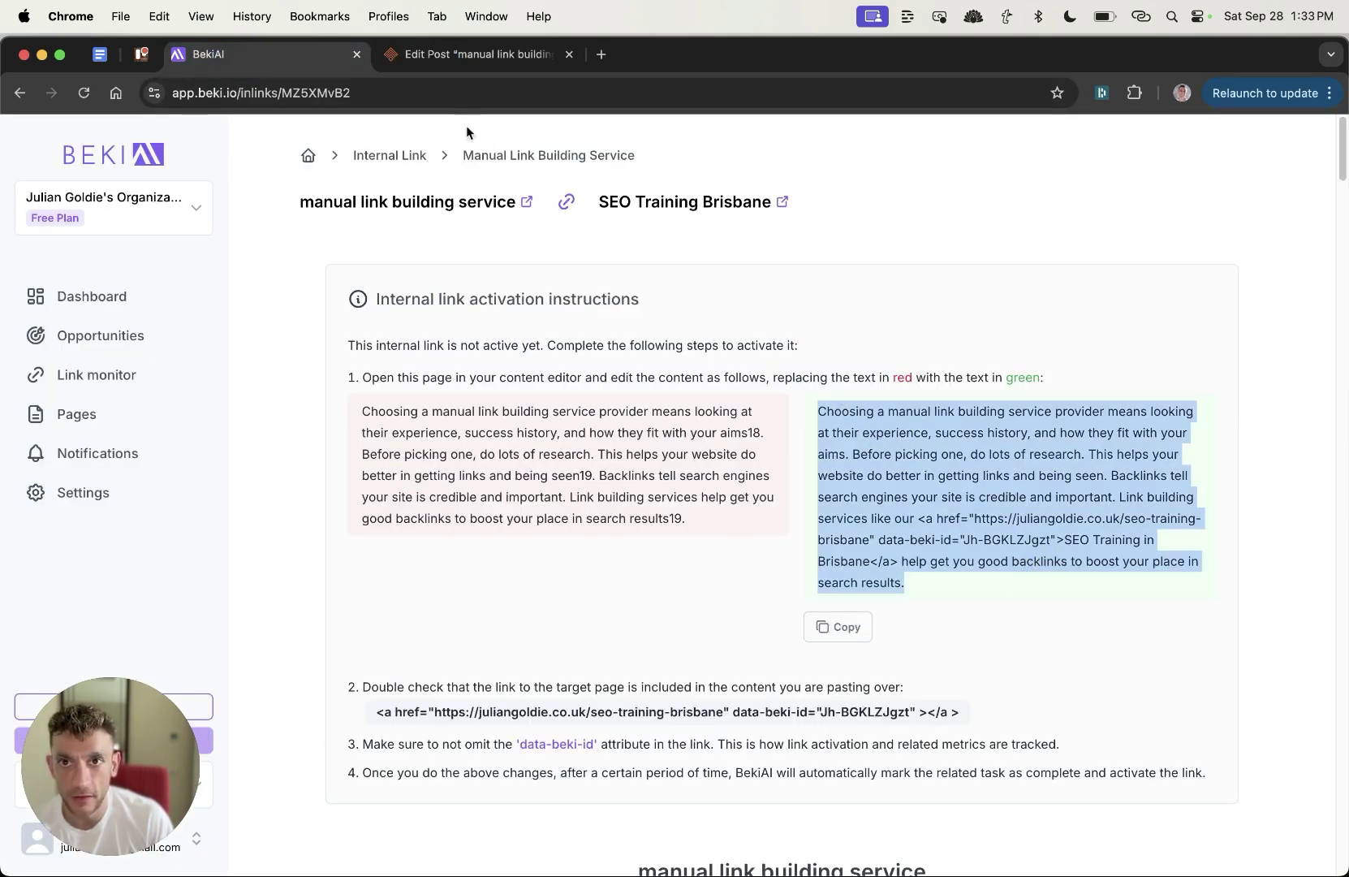
Step: Replace the paragraph under "Choosing the Right Manual Link Building Service Provider" in the WordPress post with the copied text and update the post
left_click(466, 54)
key("super+f")
type("choosing a ma")
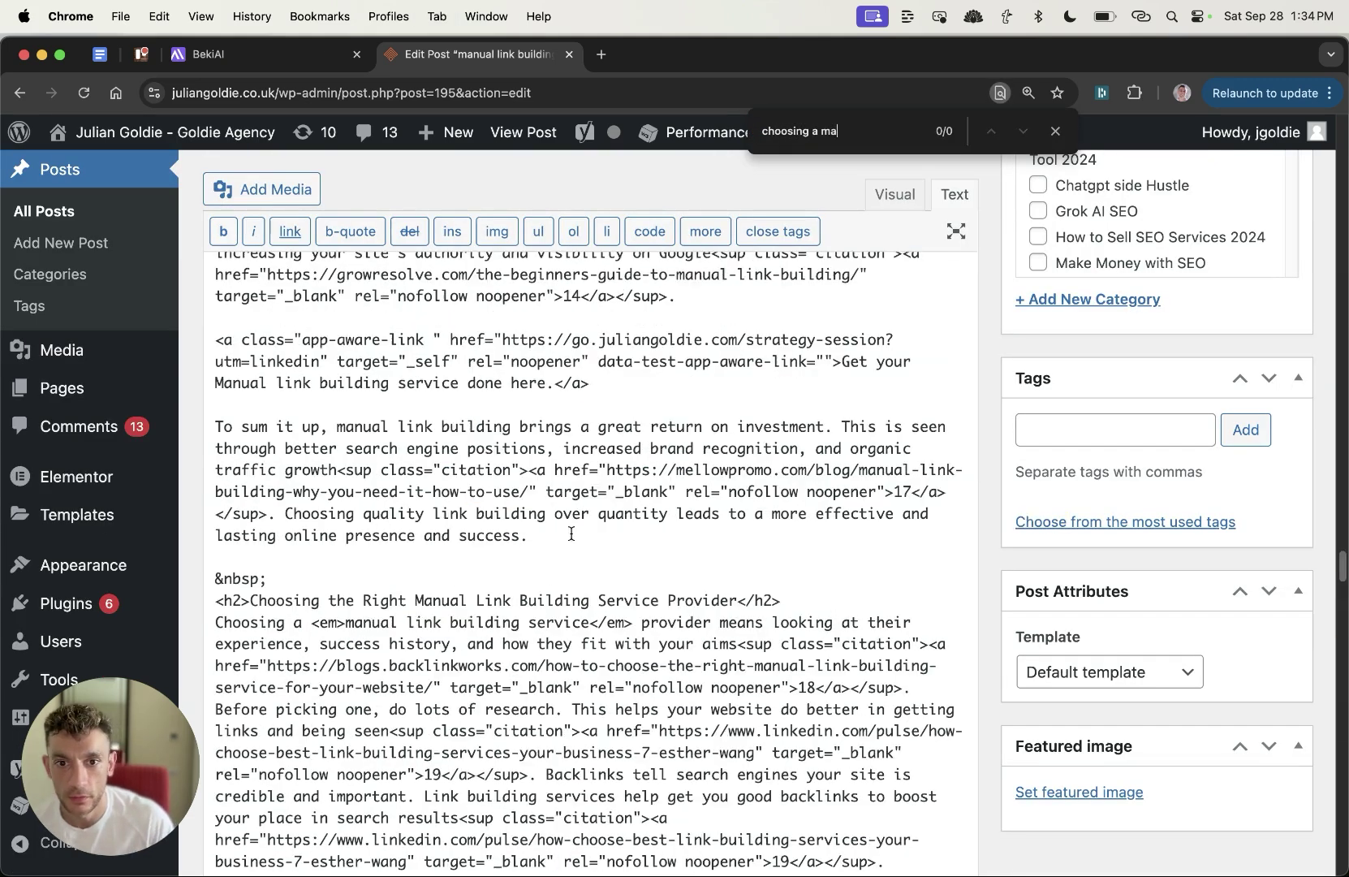
scroll(568, 487, "down", 4)
triple_click(757, 432)
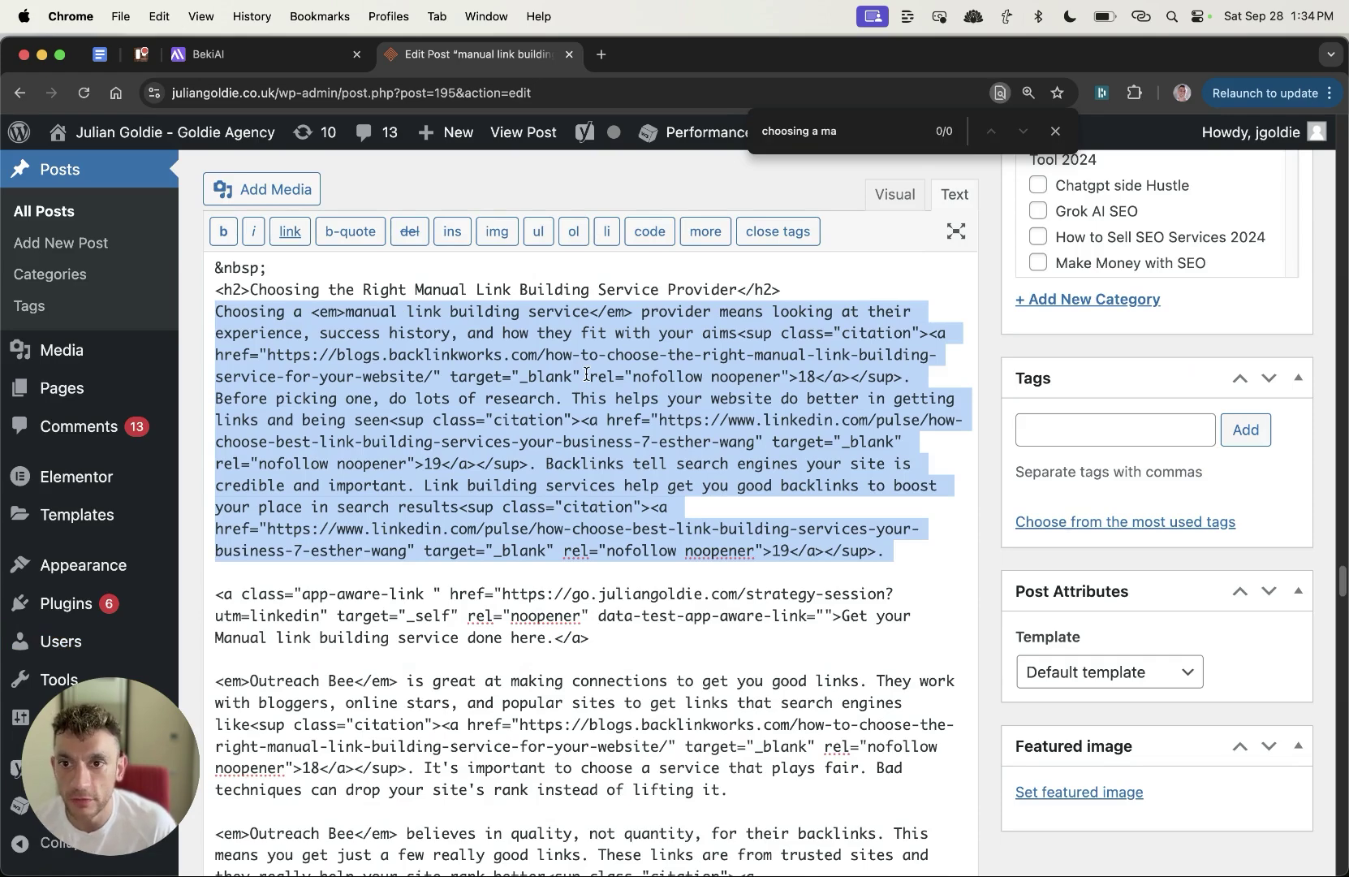
key("super+v")
scroll(665, 491, "up", 3)
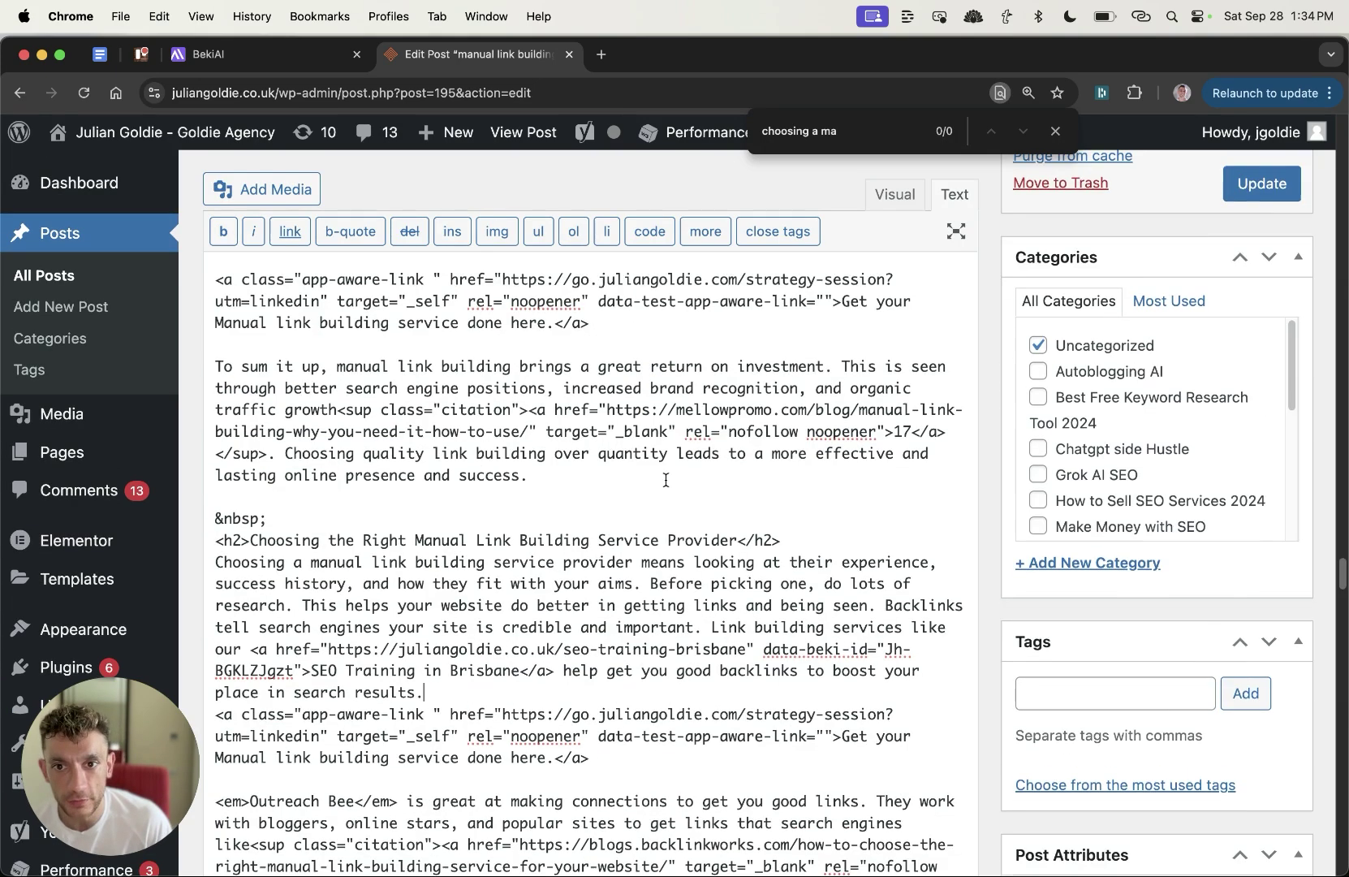
left_click(1248, 184)
Step: View the live post, find the replaced paragraph and follow its SEO Training in Brisbane link to test it
scroll(863, 411, "up", 5)
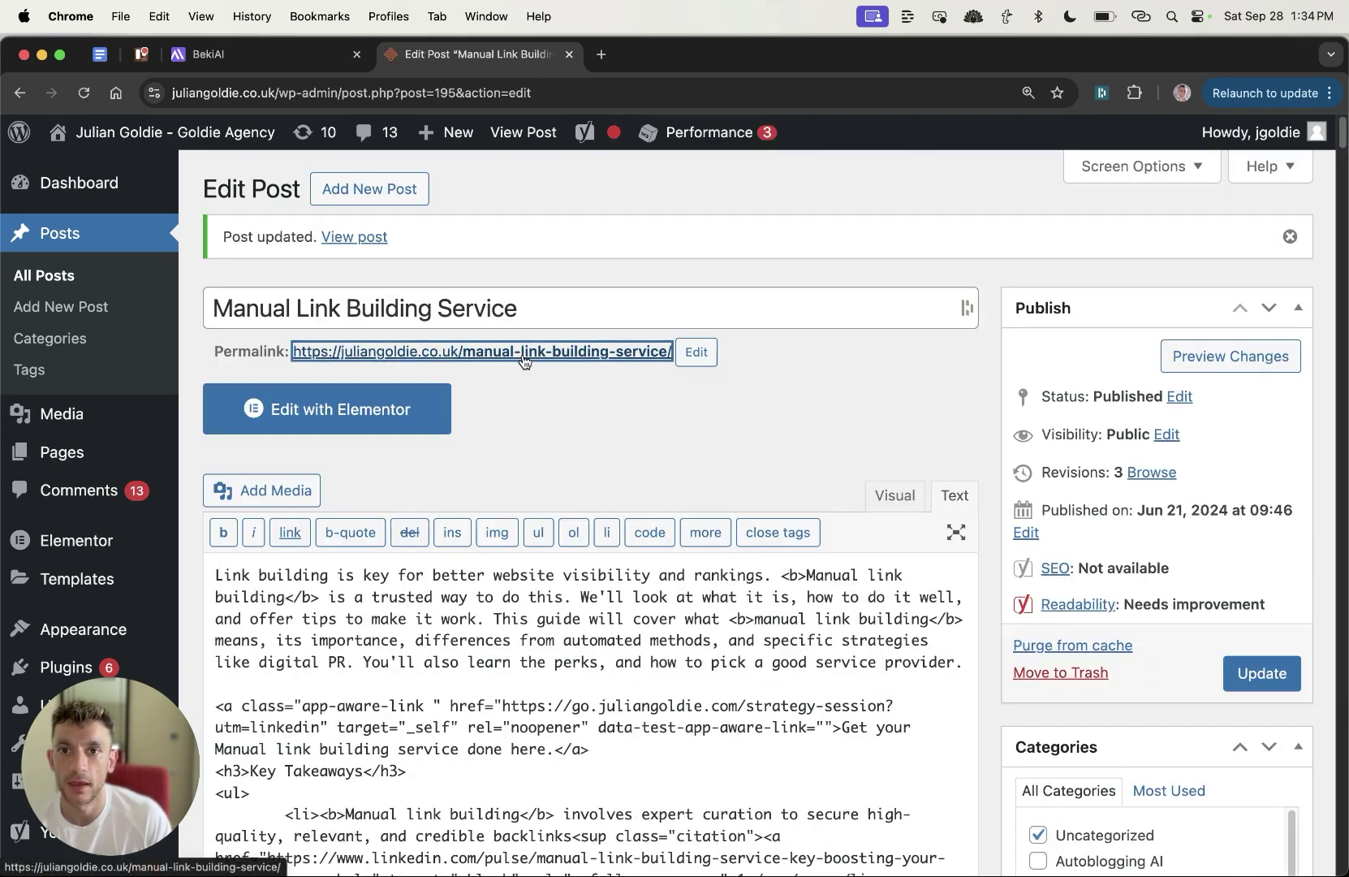
left_click(519, 348)
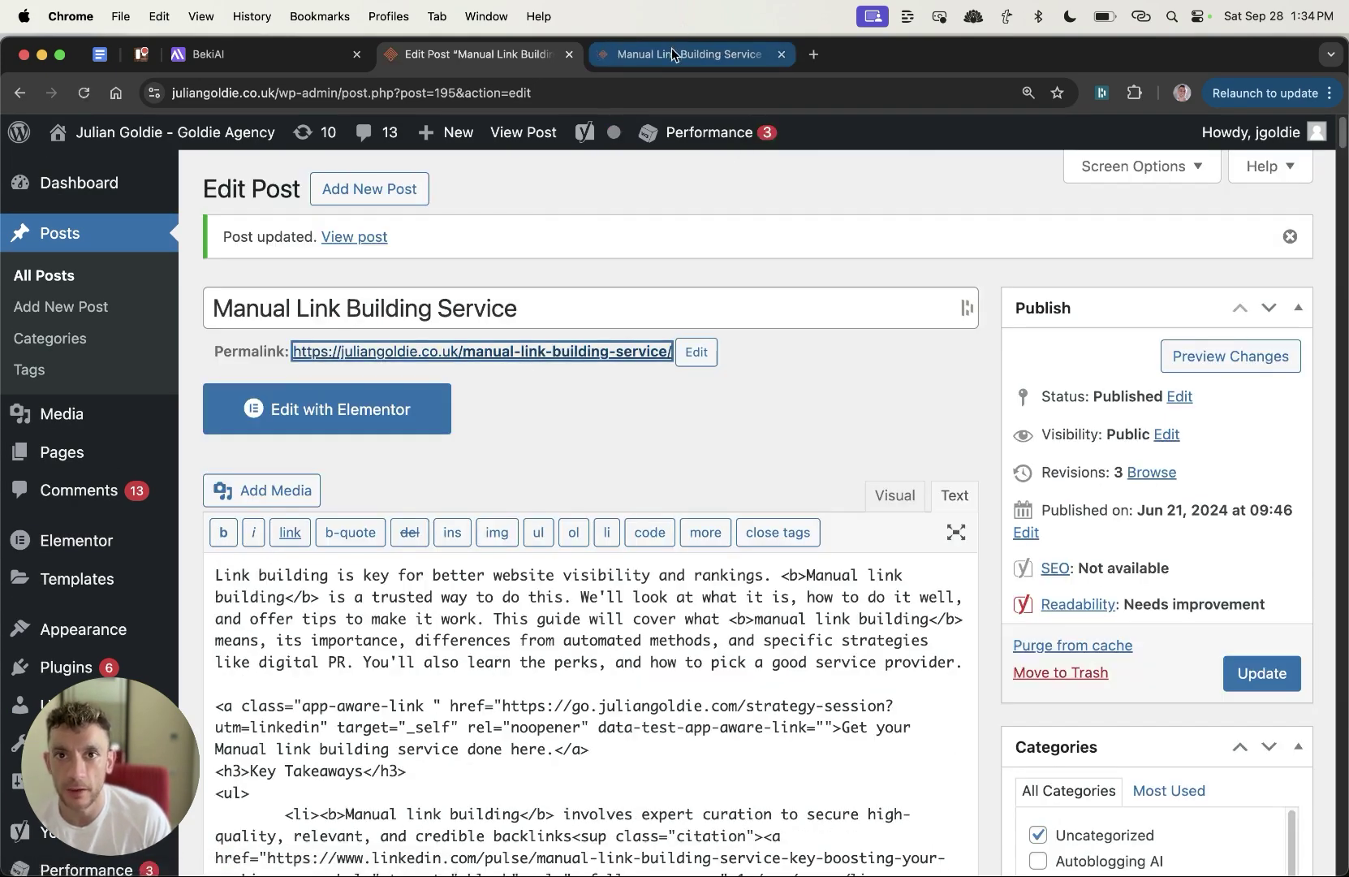
key("super+f")
type("naul")
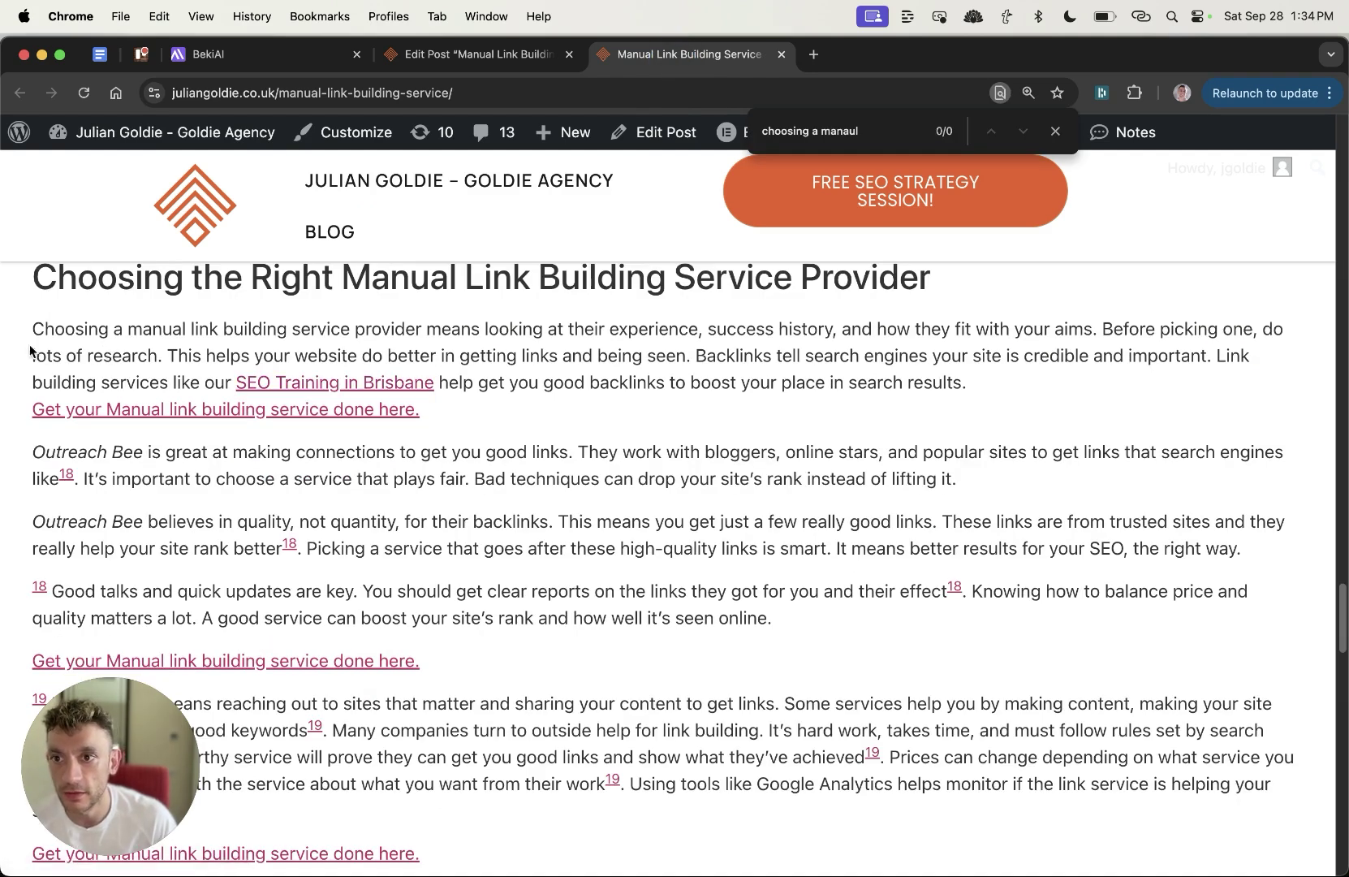
left_click_drag(32, 324, 483, 402)
left_click(325, 389)
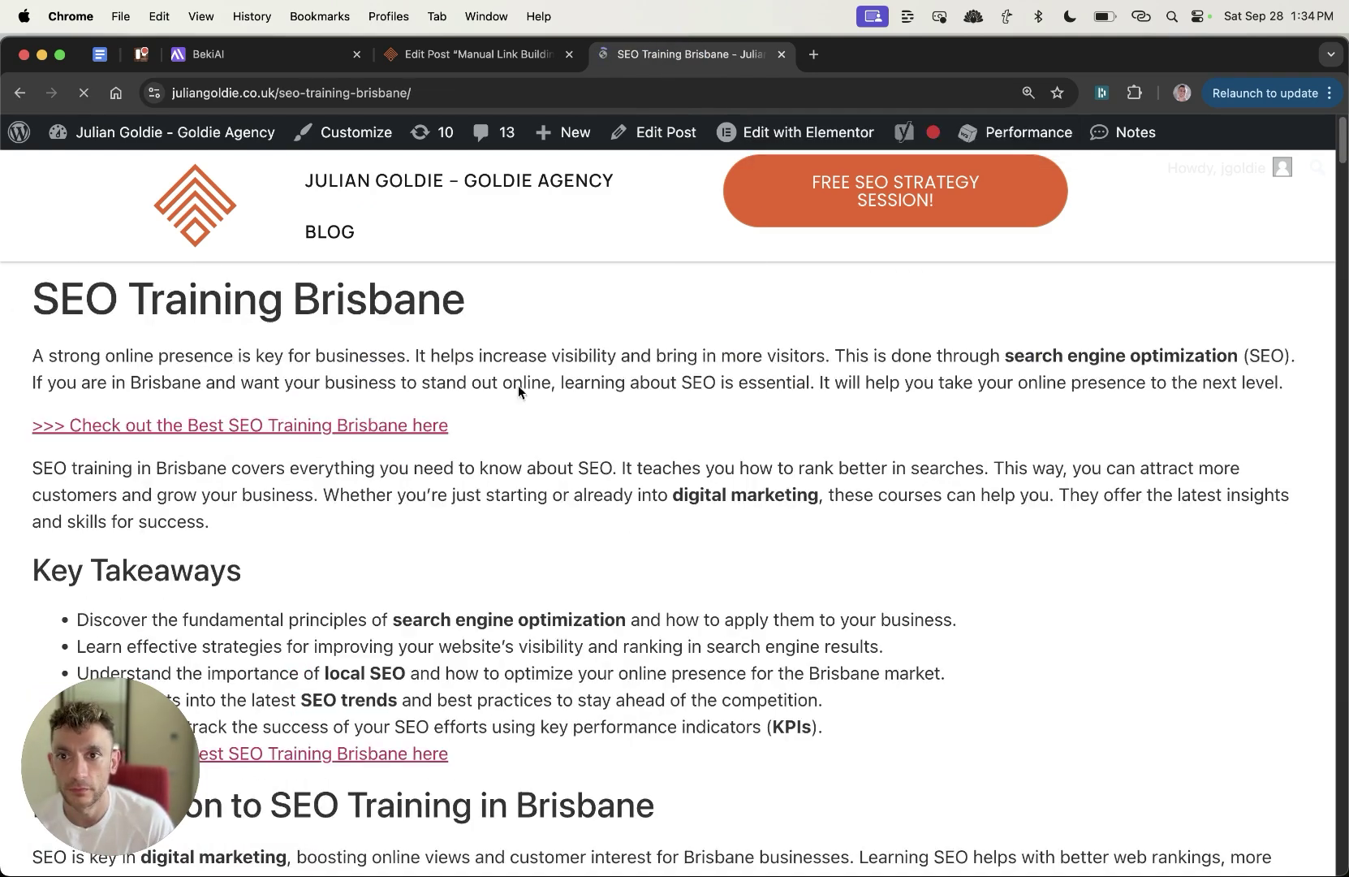
Step: Close the WordPress post and live page, return to Beki AI, and check the Link monitor's pending and active internal links
left_click(438, 43)
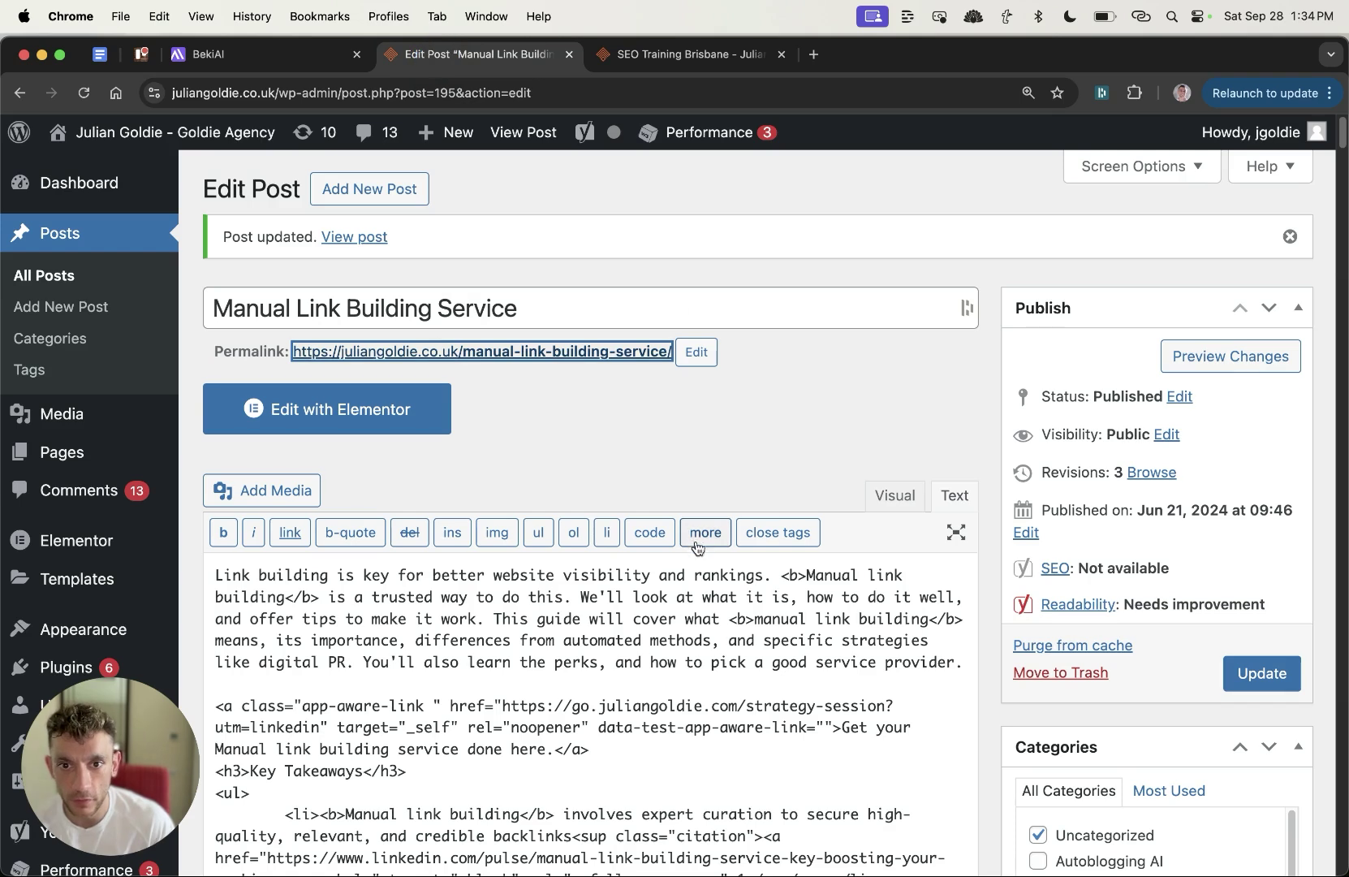
left_click(569, 53)
left_click(569, 53)
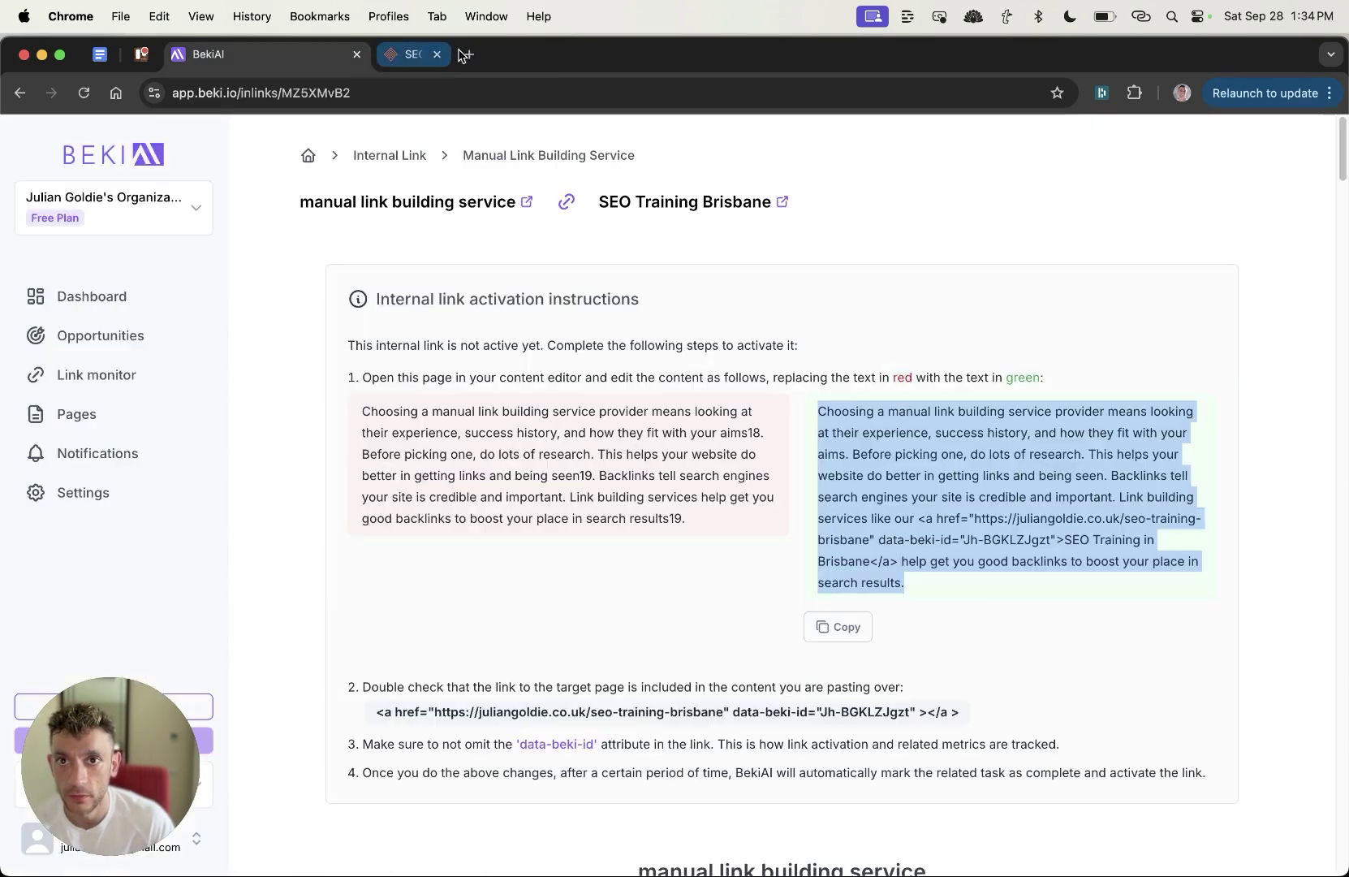
left_click(97, 373)
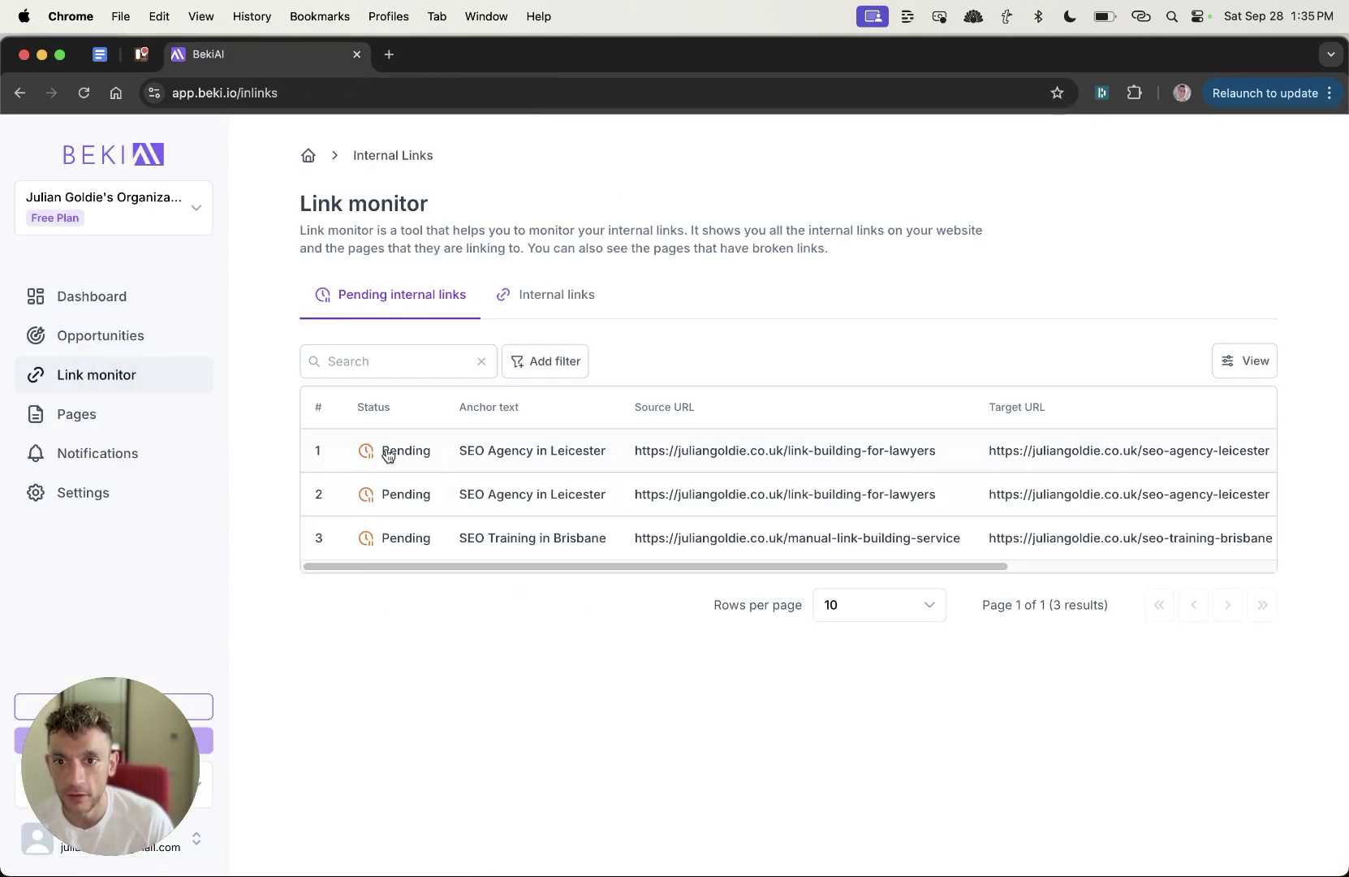
left_click(545, 294)
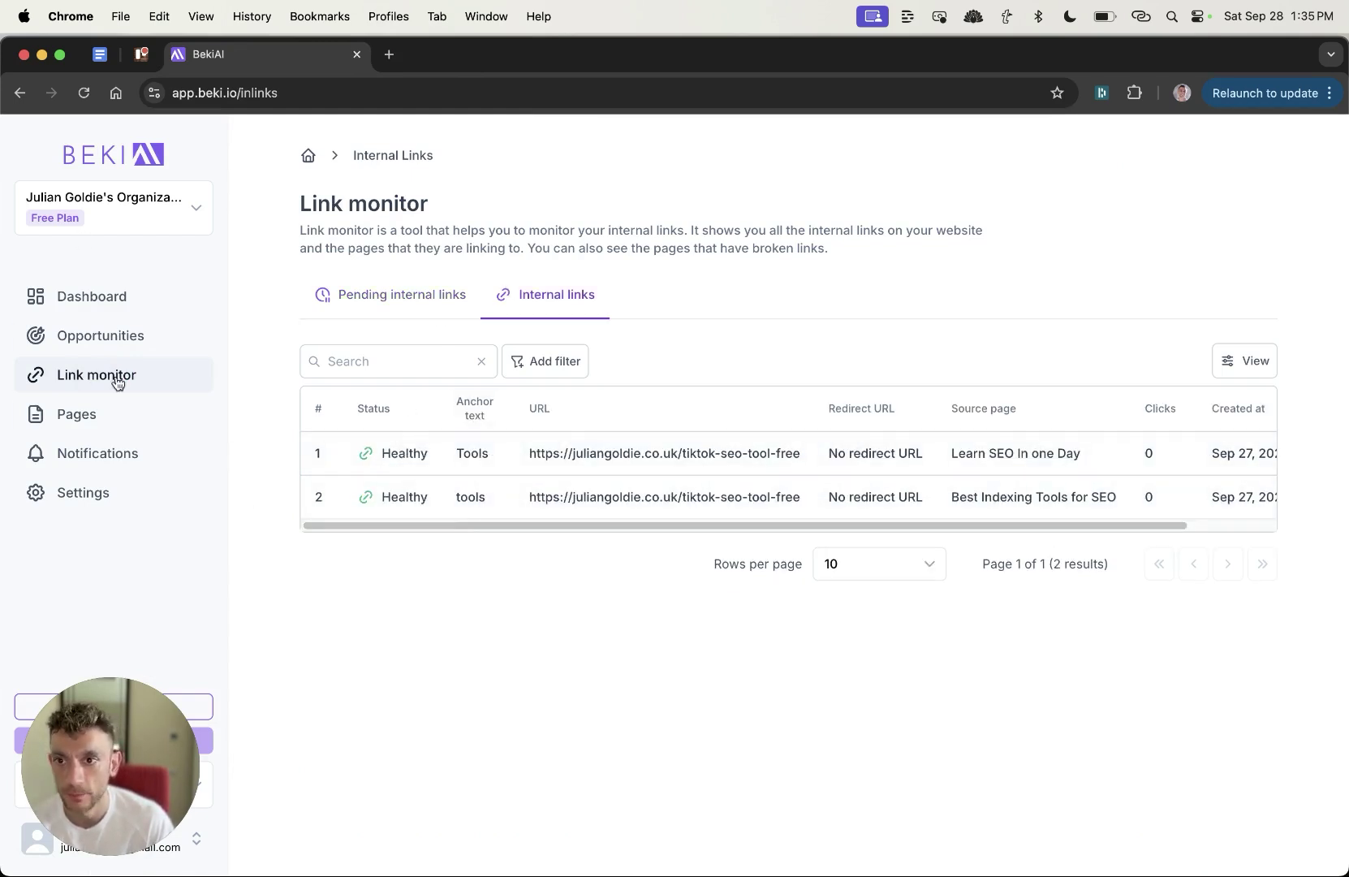
Step: Open the list of all opportunities and sort its pages by incoming links in descending order
left_click(120, 429)
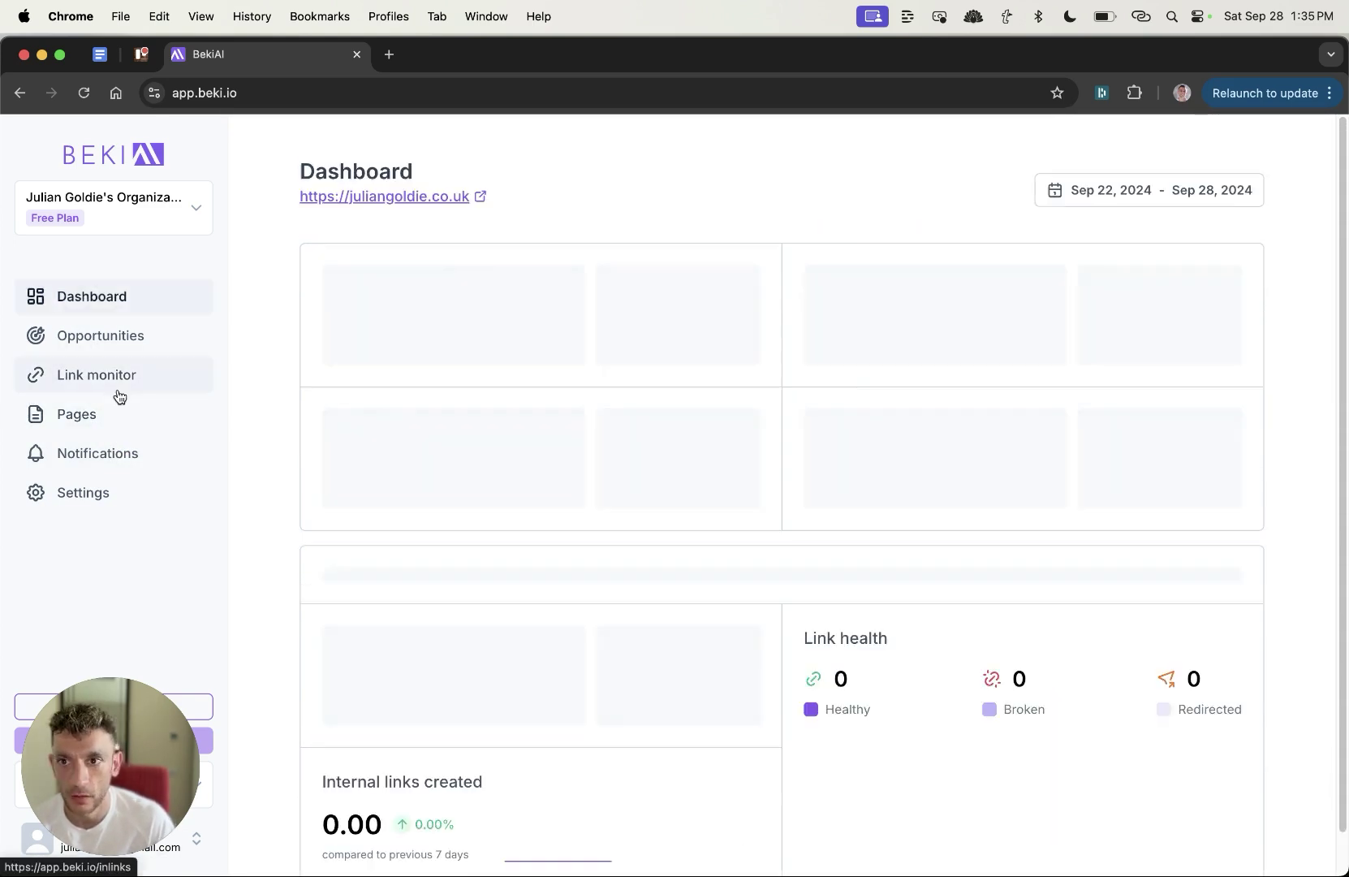
left_click(103, 333)
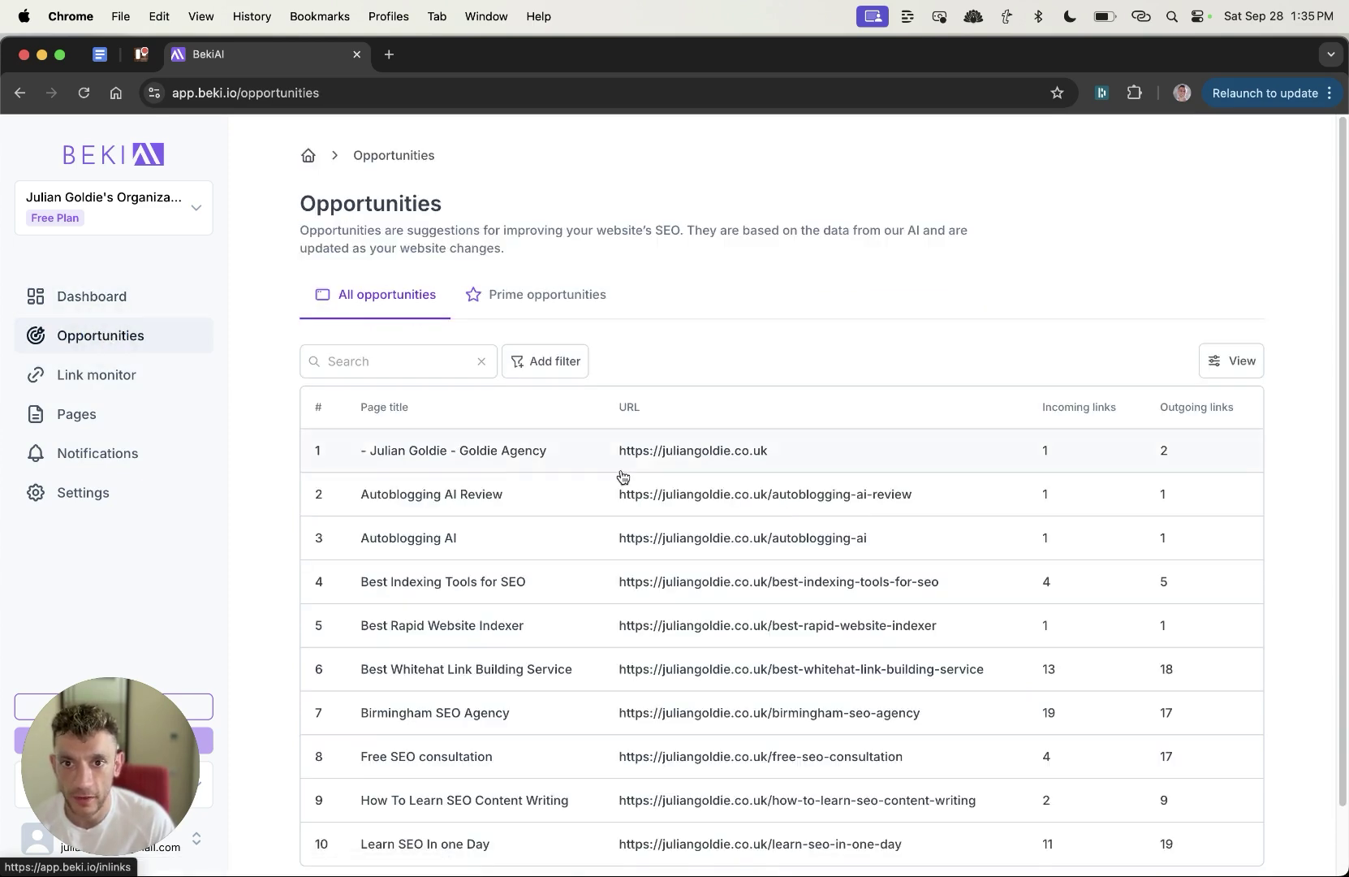
scroll(951, 440, "down", 2)
scroll(952, 440, "up", 2)
left_click(1079, 407)
left_click(1114, 474)
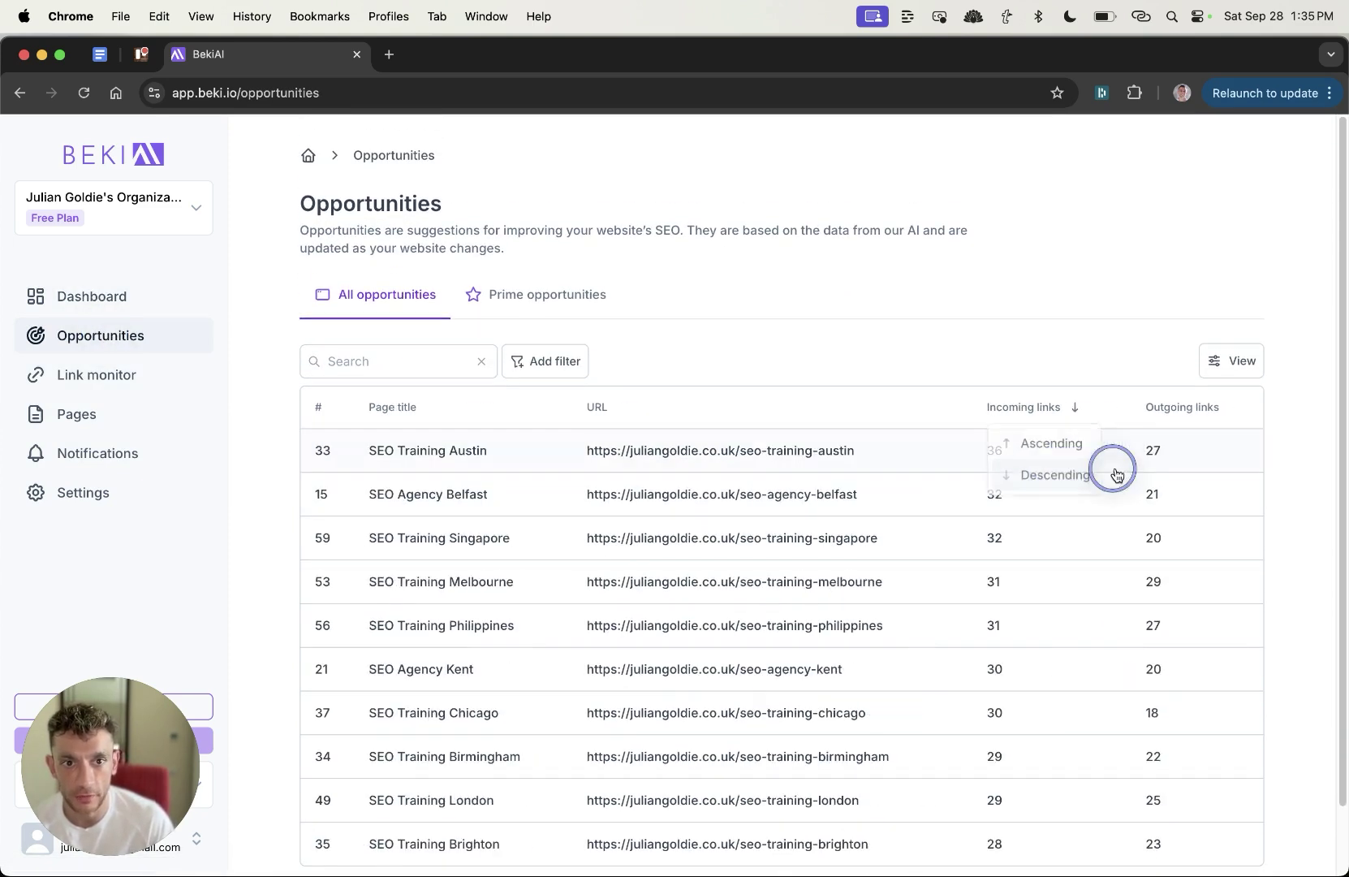
Step: Sort the opportunities by incoming links in ascending order and examine the pages with the fewest incoming links
left_click(1045, 408)
left_click(1045, 442)
scroll(1099, 501, "down", 1)
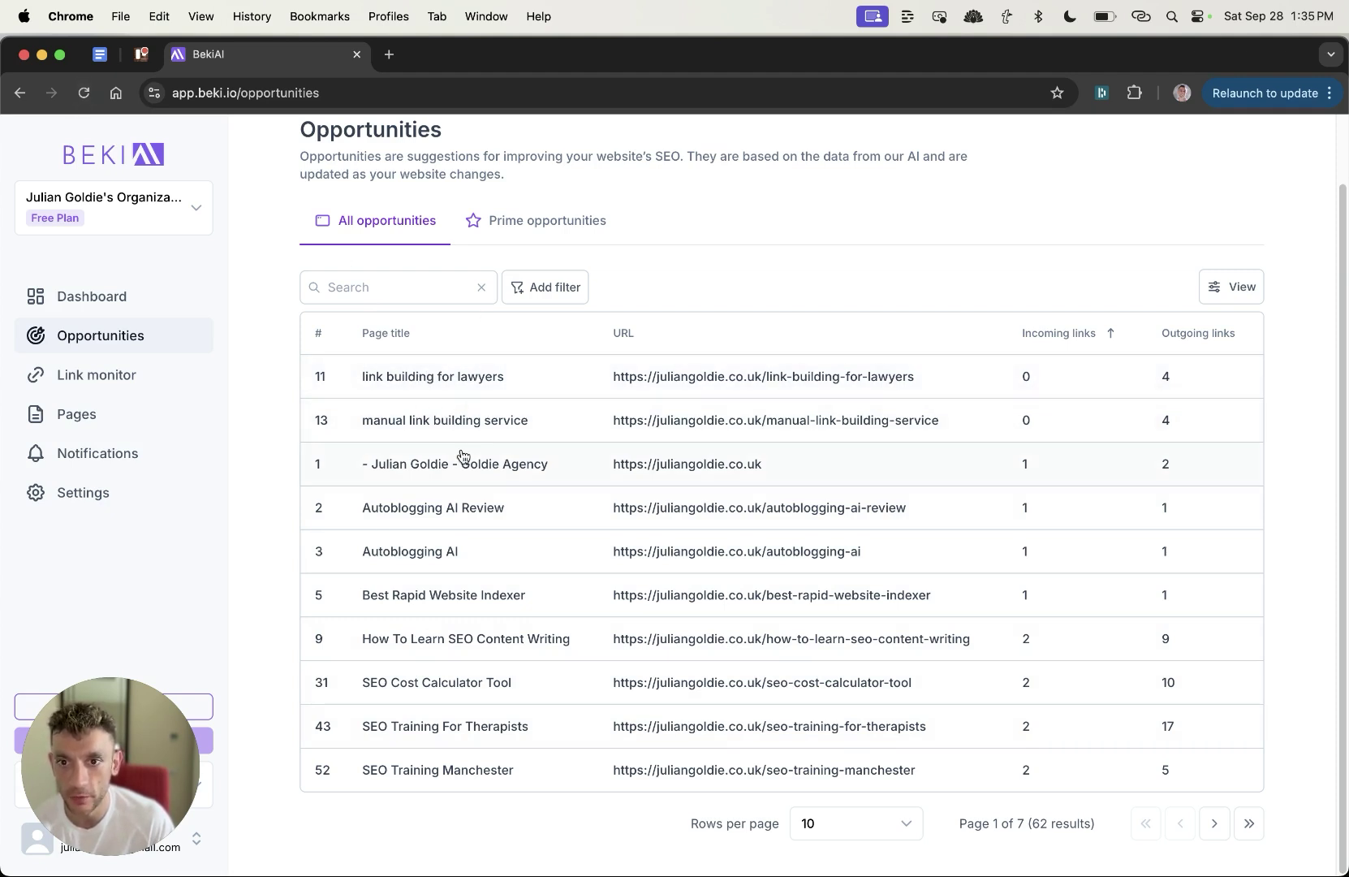
scroll(567, 560, "up", 2)
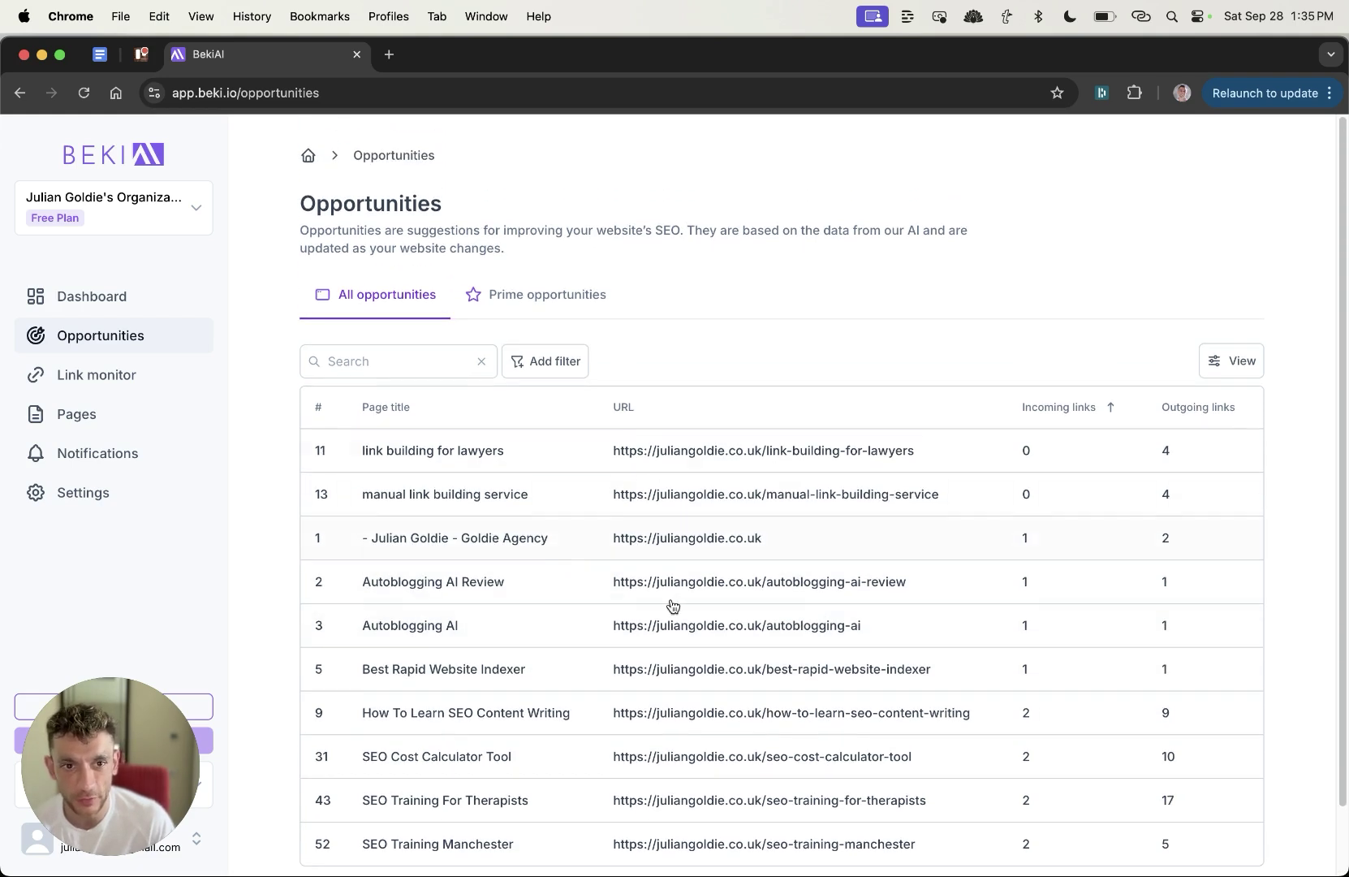
scroll(672, 605, "down", 2)
scroll(661, 602, "up", 2)
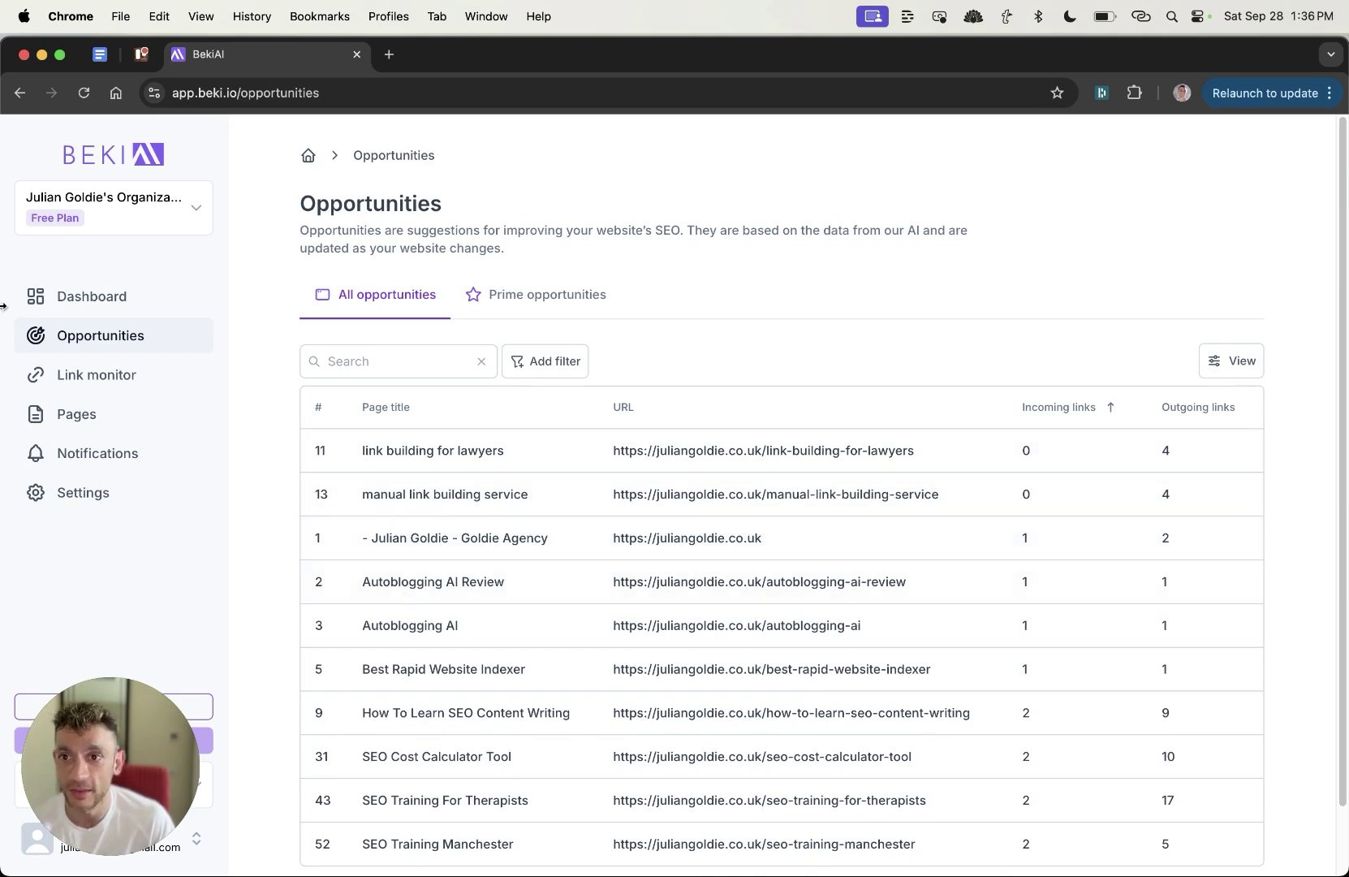
Step: Review the dashboard's click, impression, internal link and link health metrics for the website
left_click(96, 304)
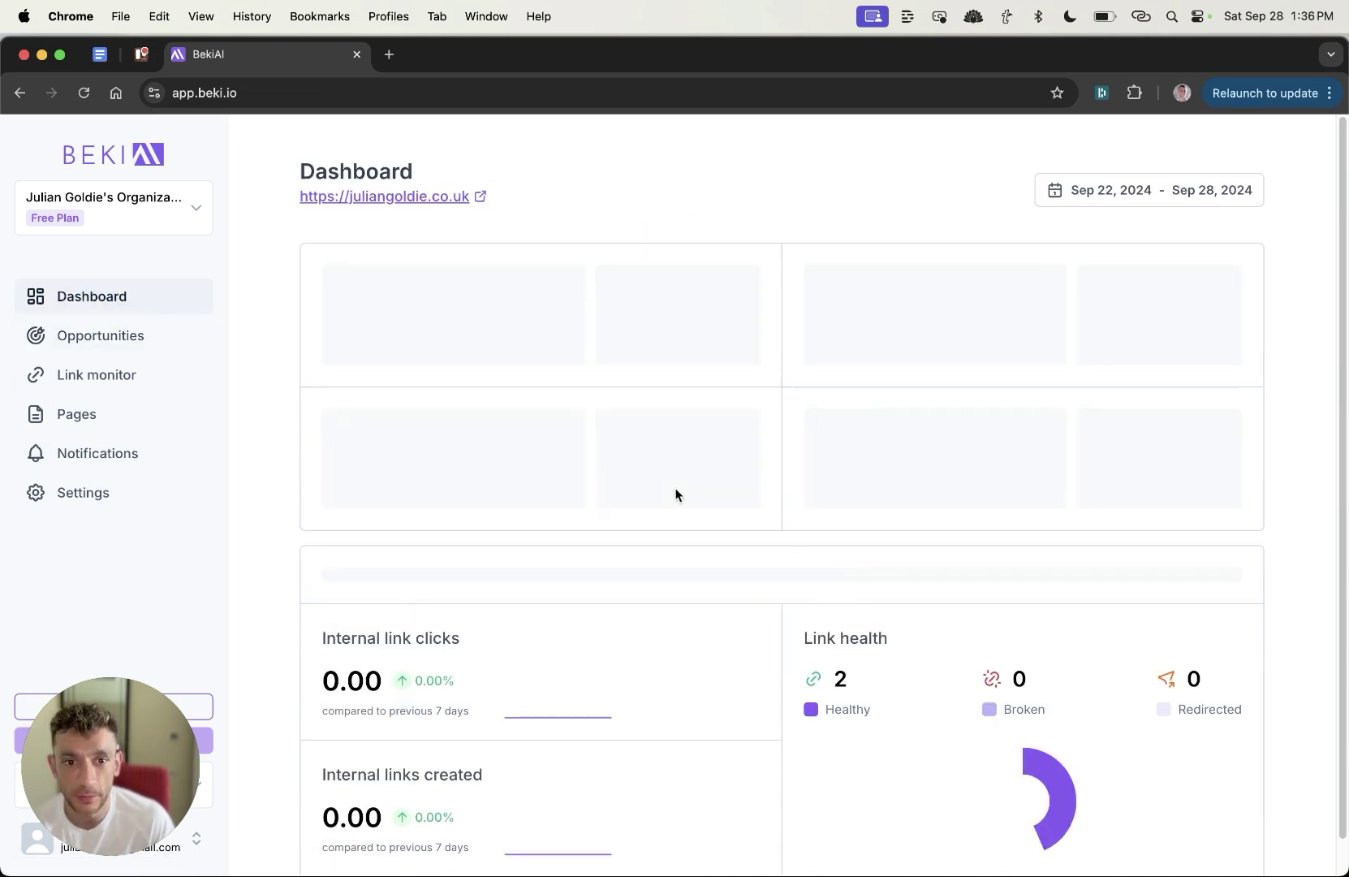
scroll(698, 487, "down", 5)
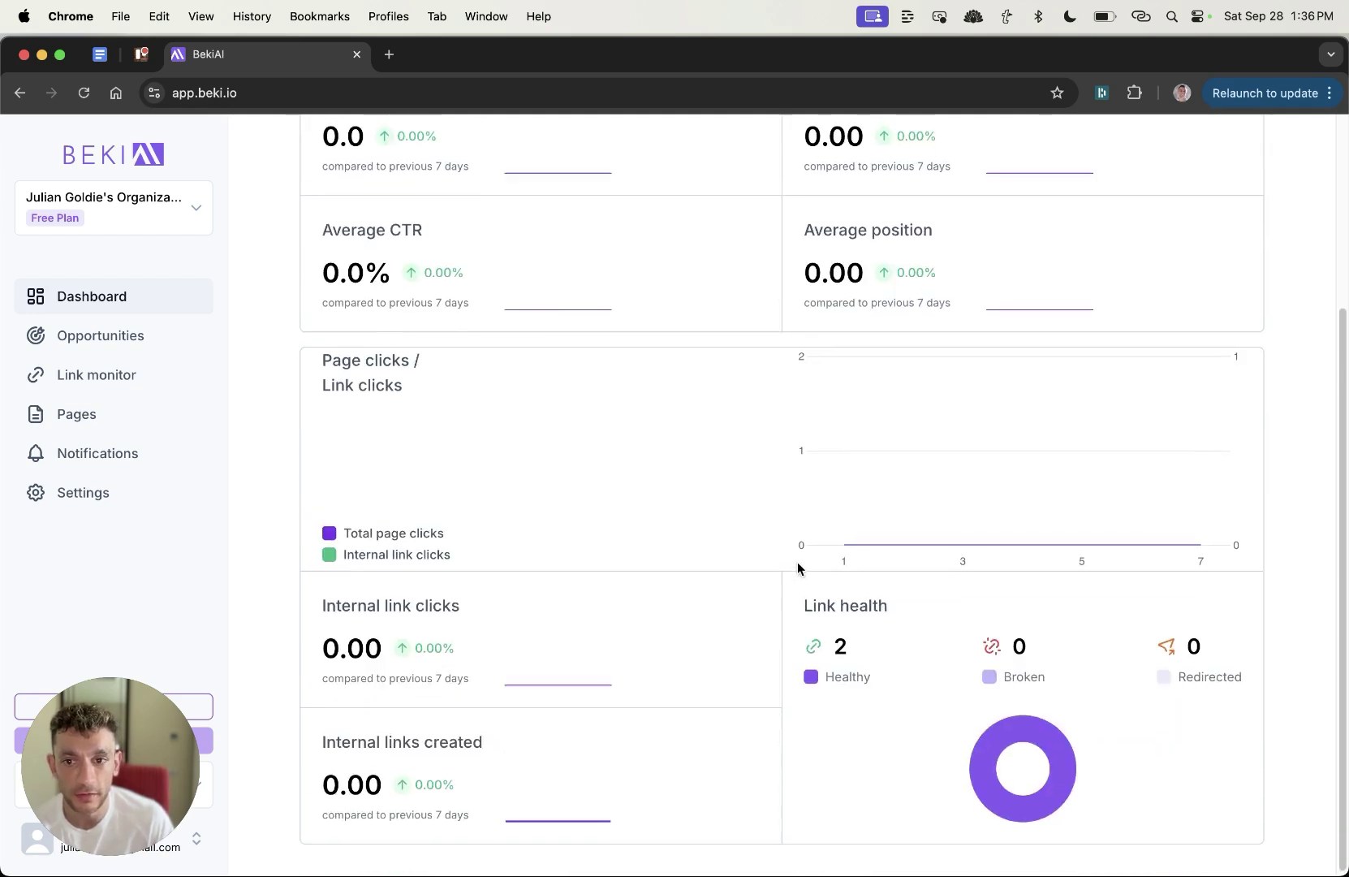
scroll(797, 562, "up", 2)
scroll(797, 561, "down", 2)
scroll(800, 504, "up", 4)
scroll(802, 447, "down", 4)
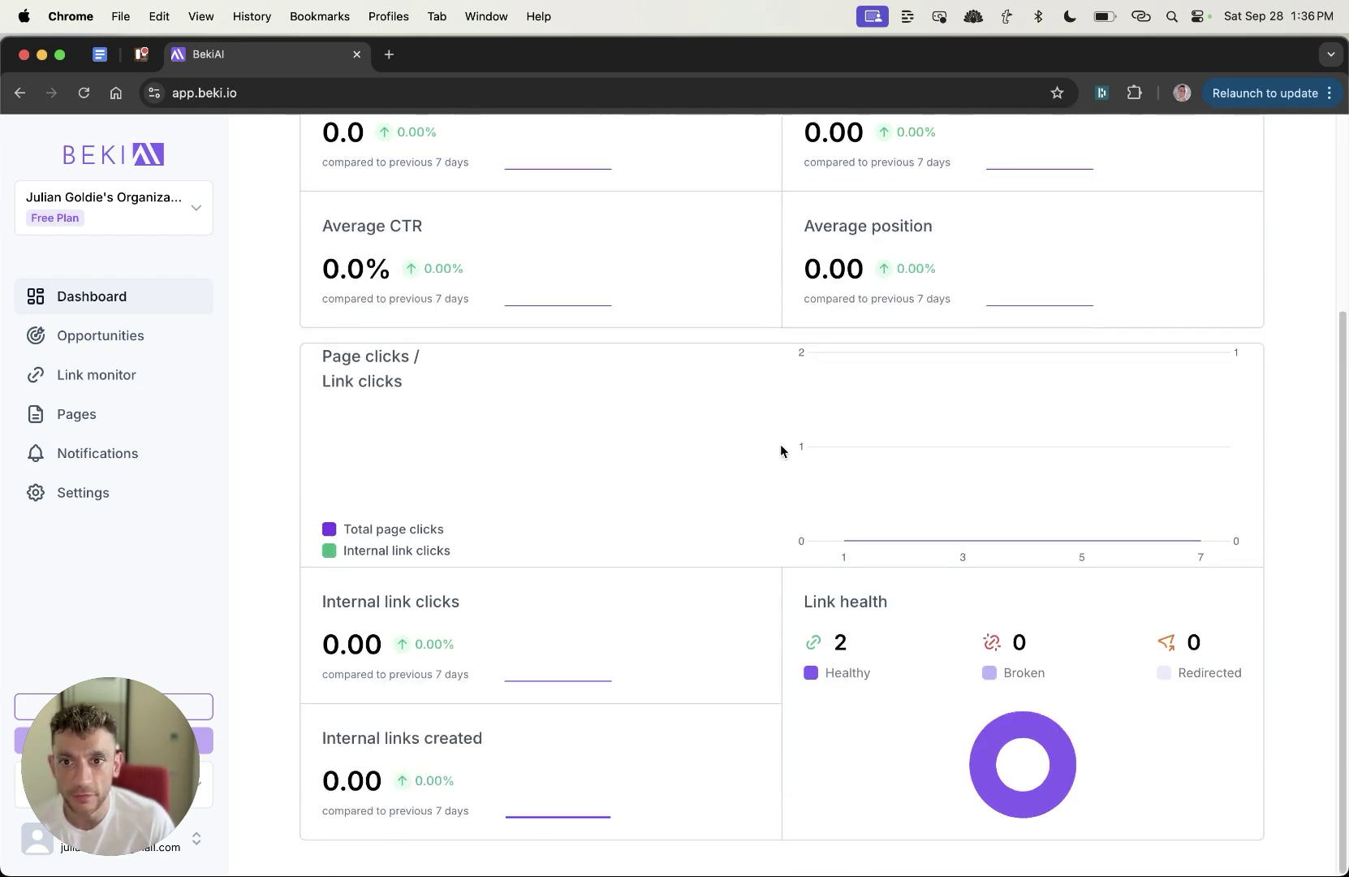
scroll(560, 349, "up", 4)
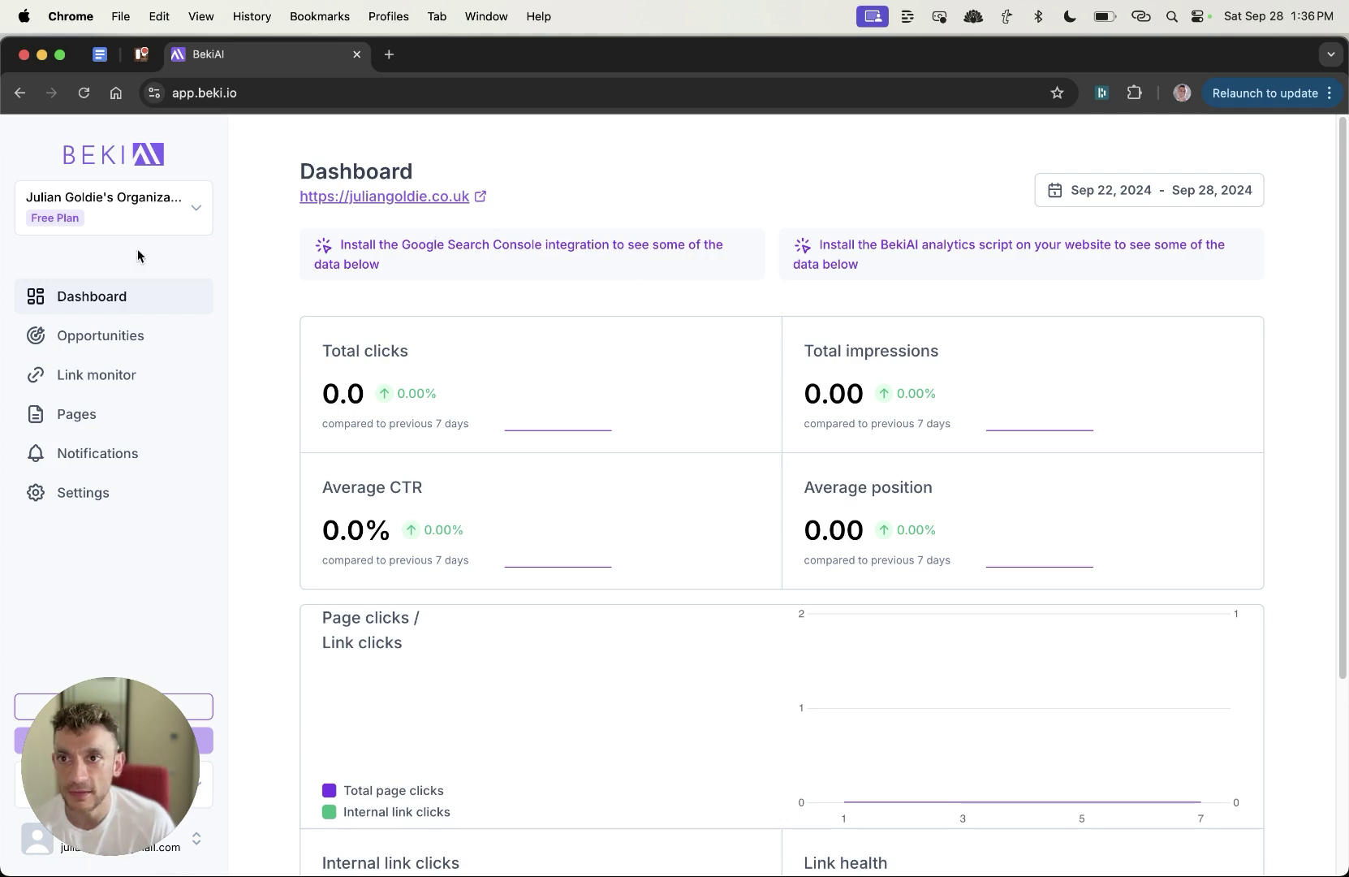
Step: Switch to the internal links SOP in Google Docs and highlight its title and the Step 1 setup instructions
left_click(180, 93)
left_click(592, 159)
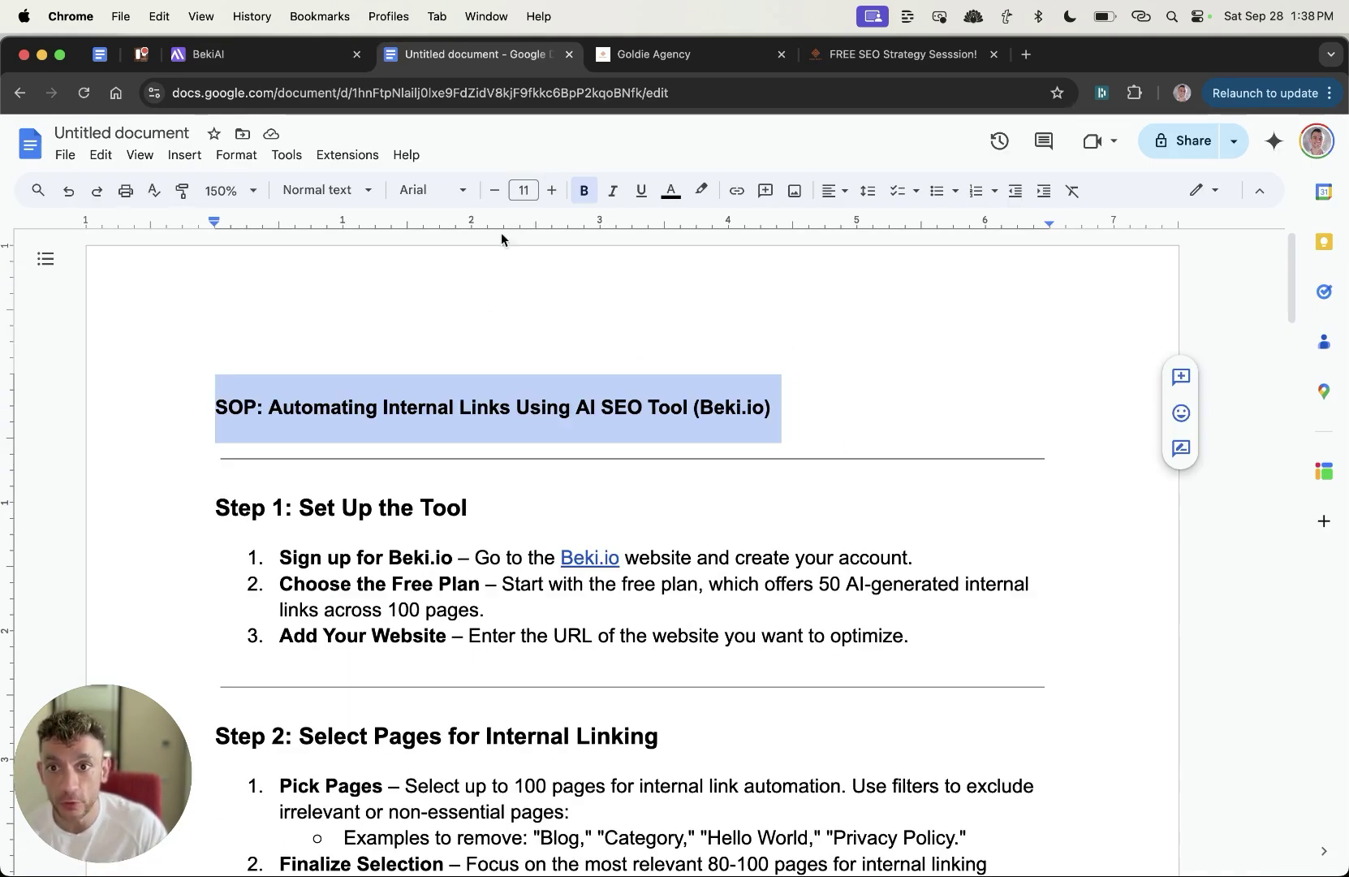
left_click(340, 382)
left_click_drag(196, 403, 272, 412)
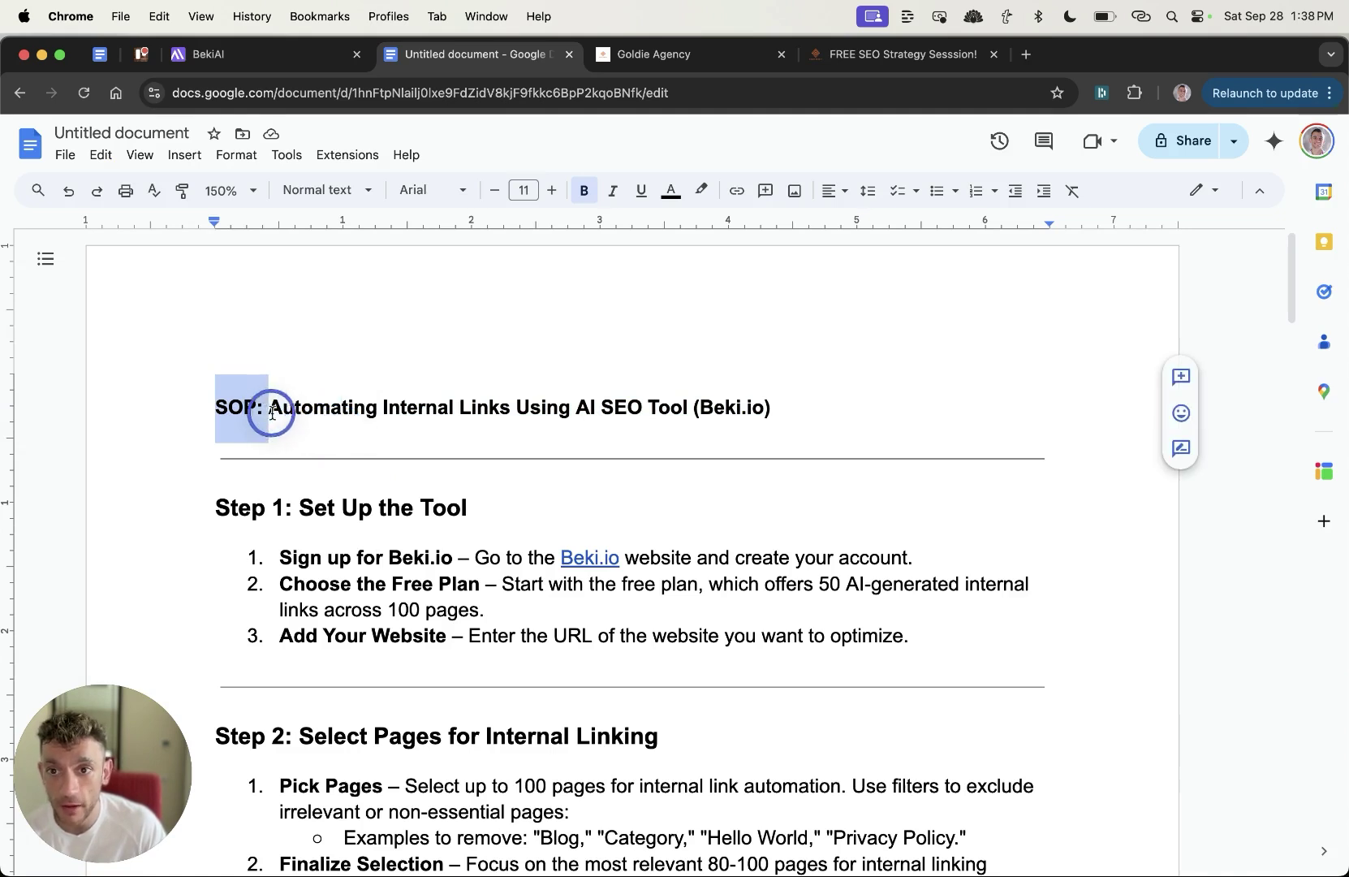
left_click_drag(150, 410, 789, 406)
scroll(791, 402, "down", 1)
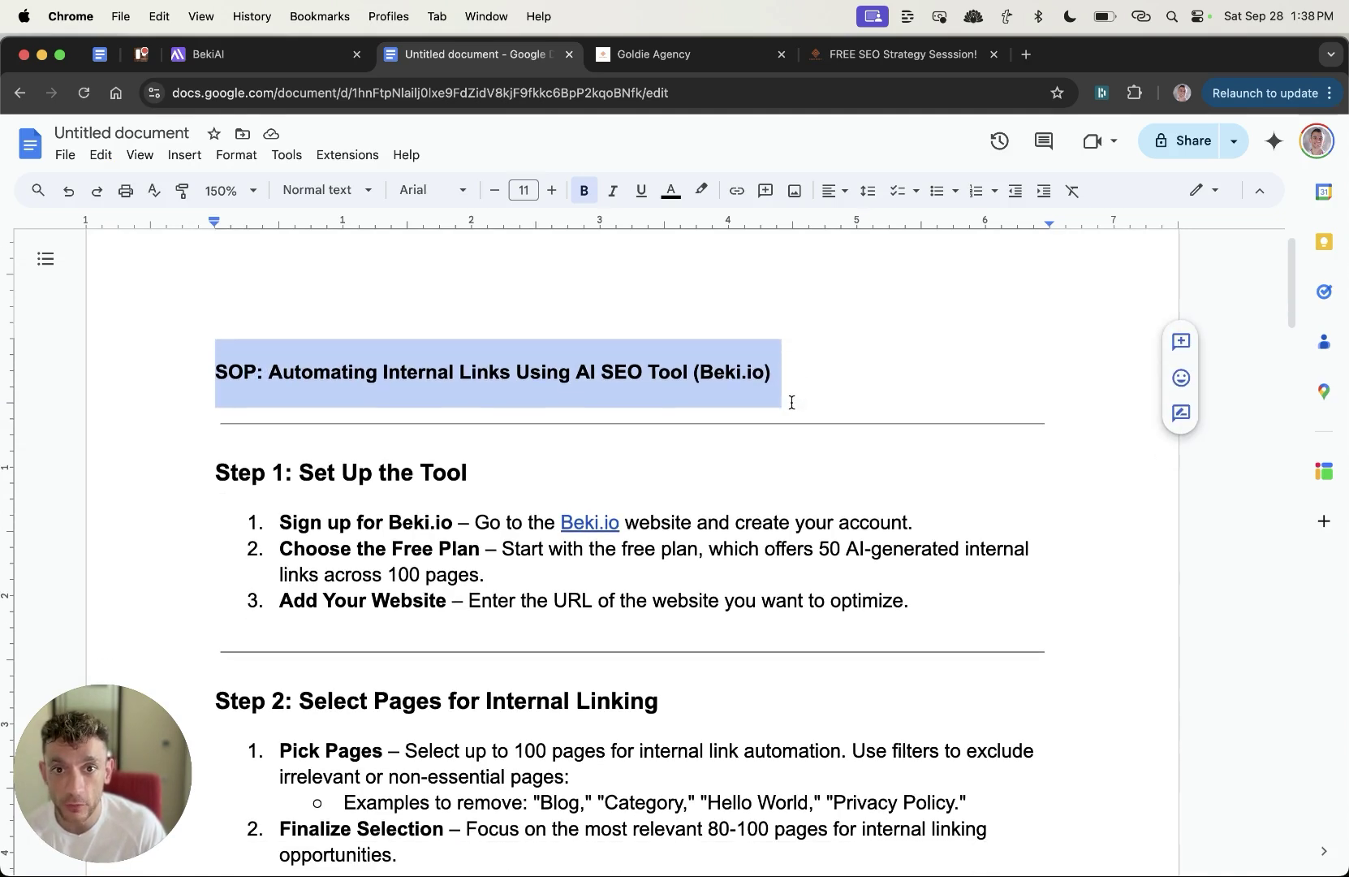
left_click_drag(669, 416, 776, 562)
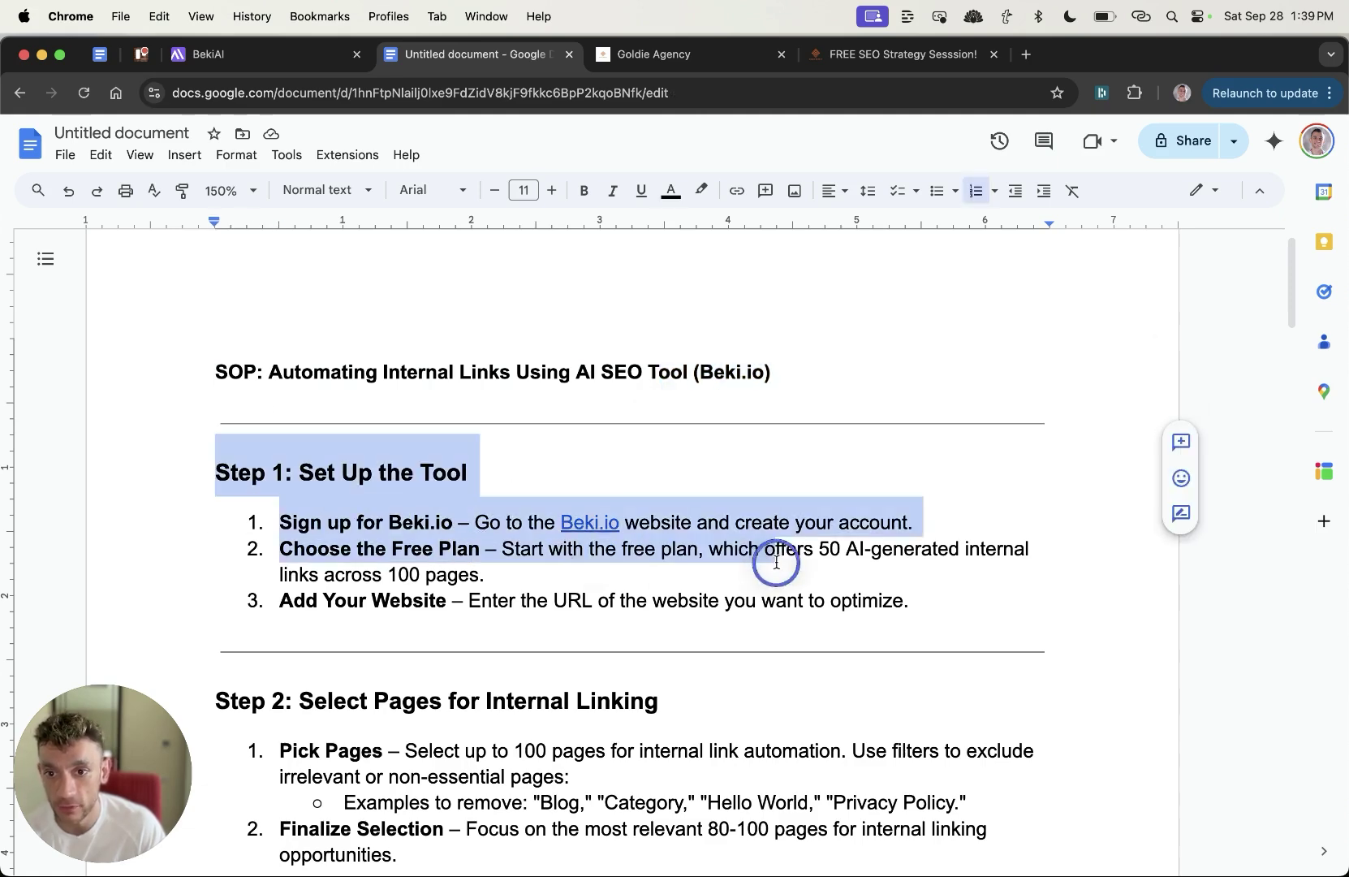
Step: Highlight the SOP's Step 2 and Step 3 instructions and read on to the end of the document
scroll(613, 557, "down", 8)
left_click_drag(184, 413, 606, 590)
scroll(606, 590, "down", 8)
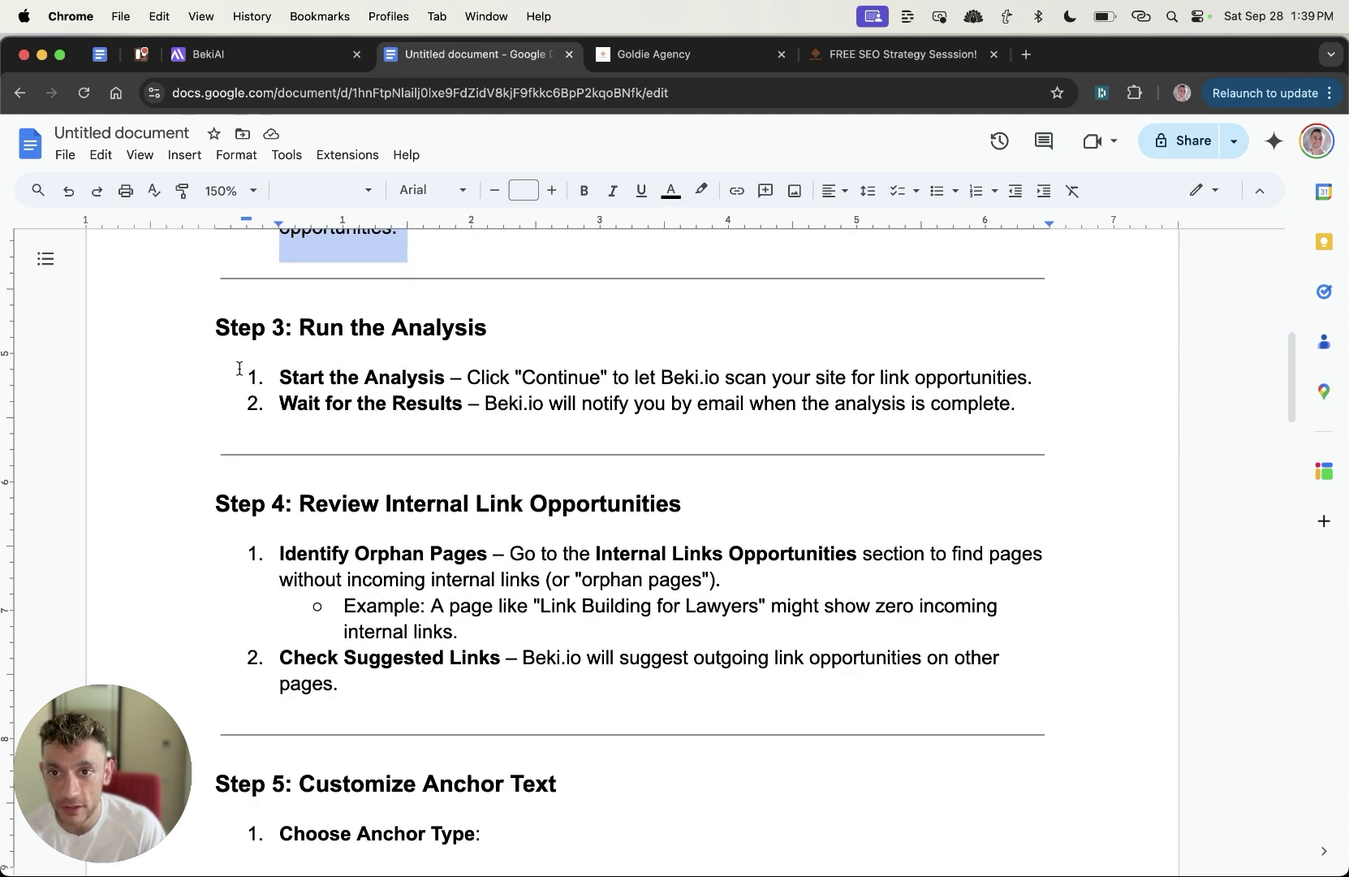
left_click_drag(241, 369, 636, 430)
scroll(684, 560, "down", 14)
scroll(684, 560, "down", 10)
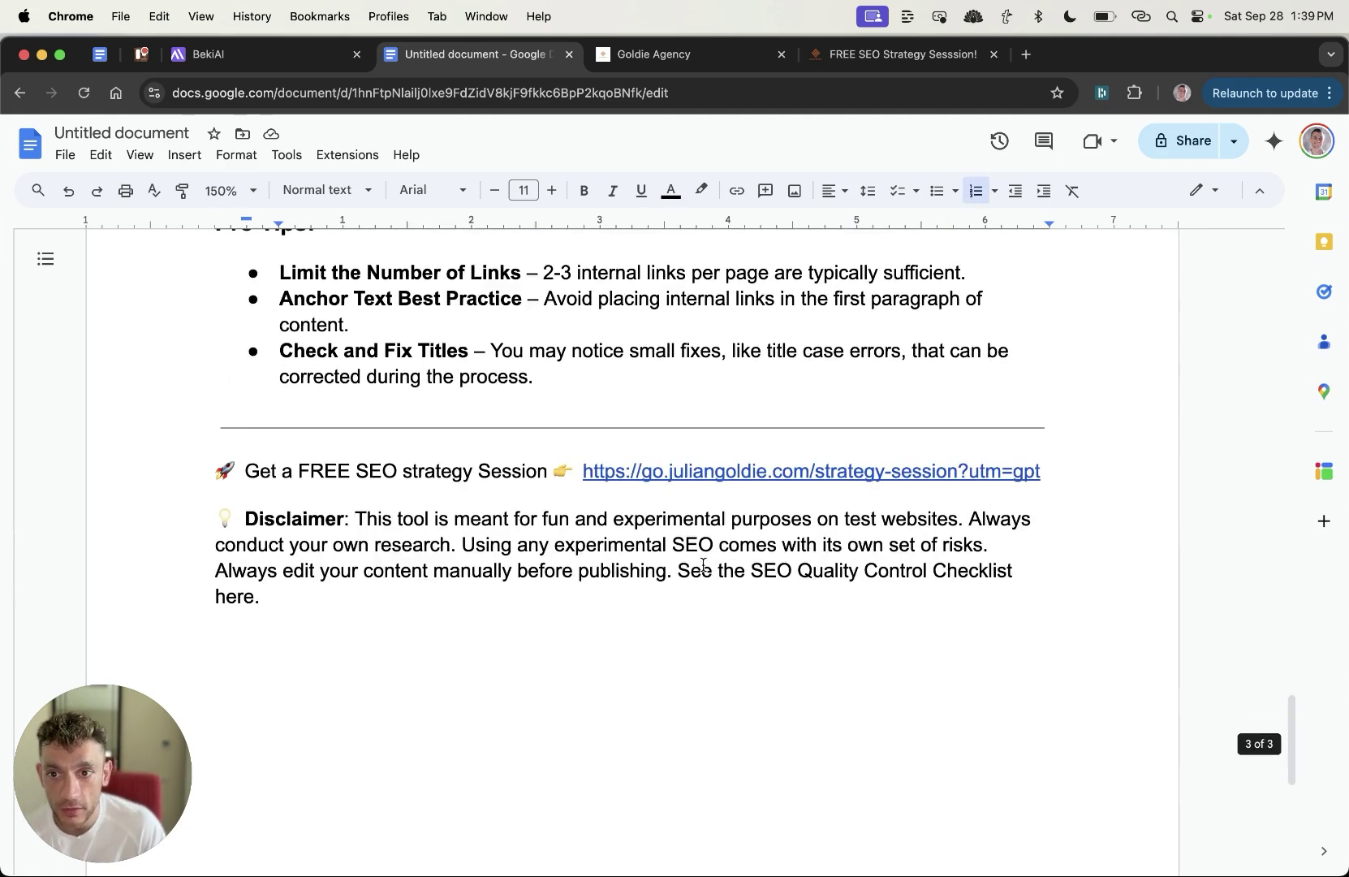
Step: Highlight the Pro Tips section on the SOP's last page and return to the beginning of the document
scroll(698, 560, "up", 20)
scroll(708, 569, "down", 15)
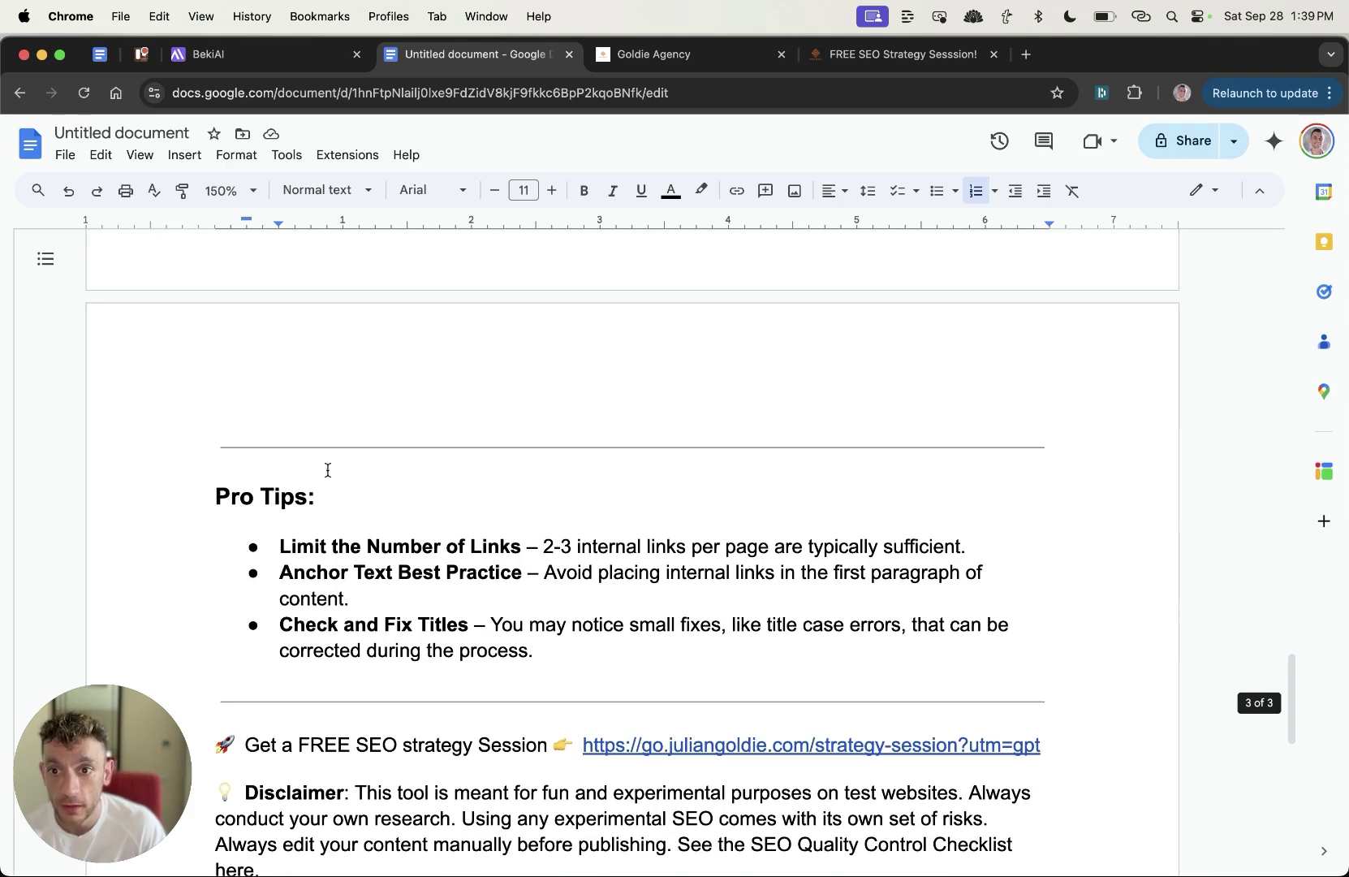
left_click_drag(205, 486, 660, 647)
key("super+Up")
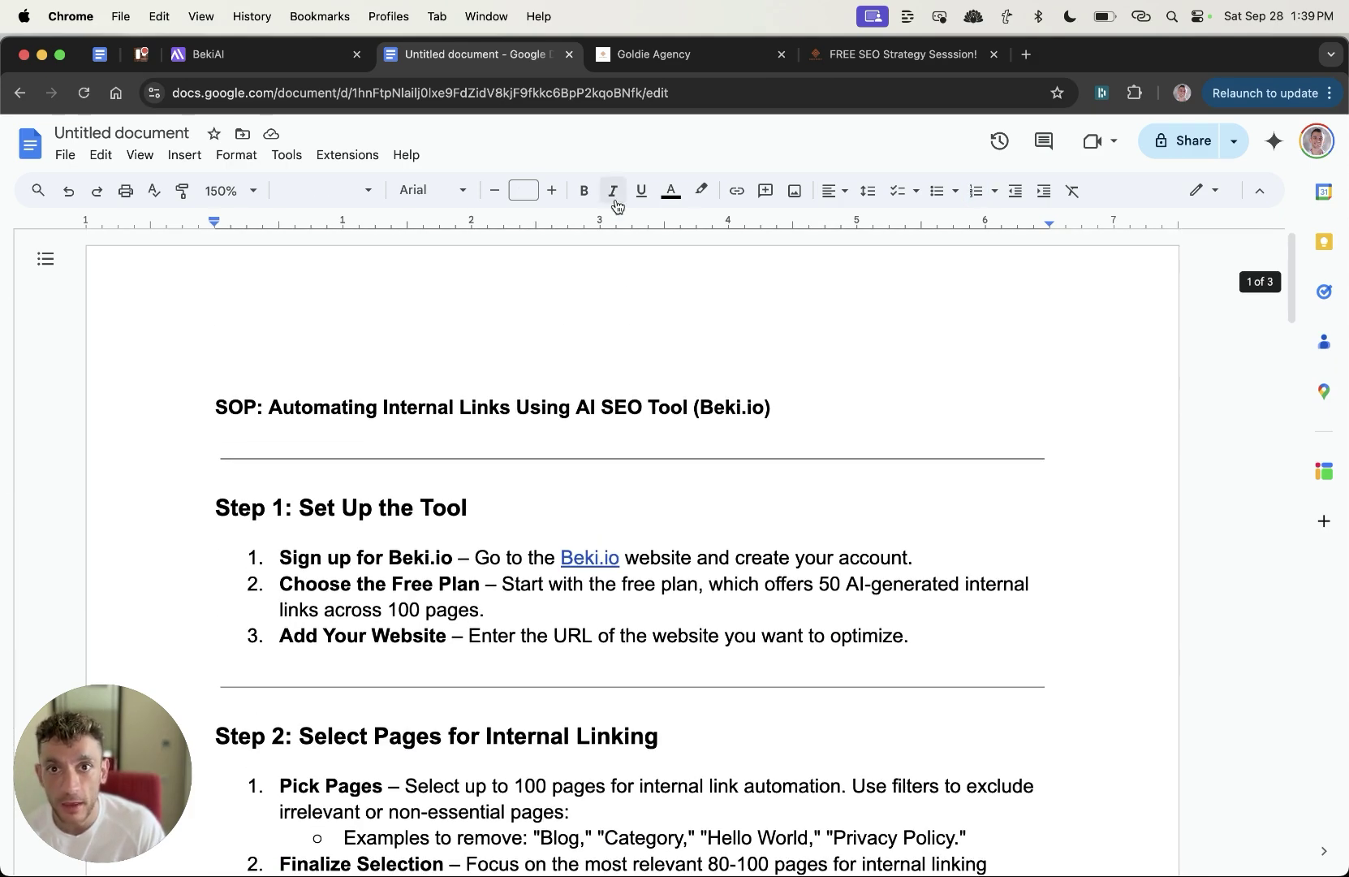
Step: Save the document under the suggested name "SOP: Automating Internal Links Using AI SEO Tool (Beki.io)" and copy its sharing link
left_click(1185, 155)
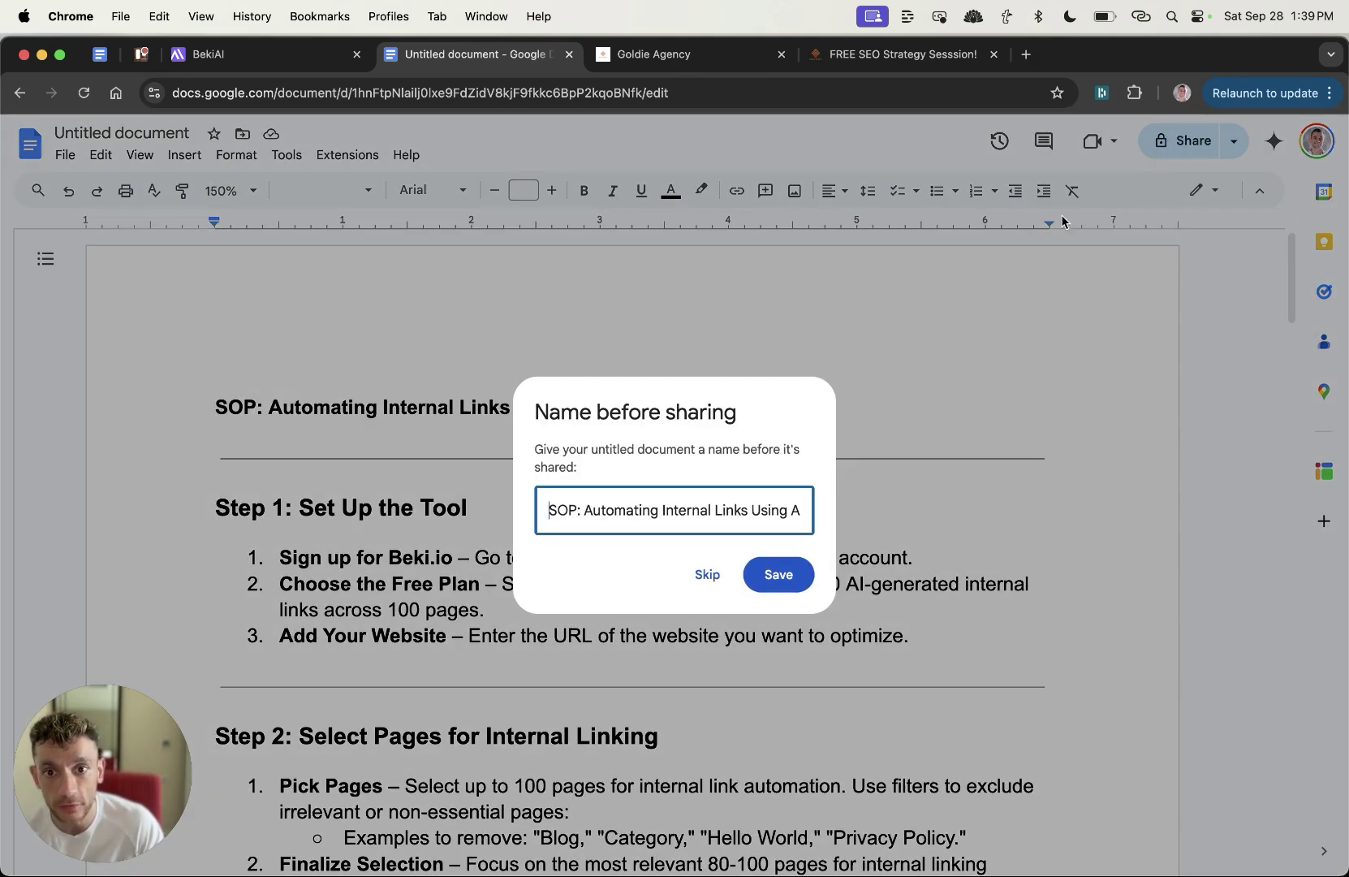
left_click(767, 568)
left_click(840, 646)
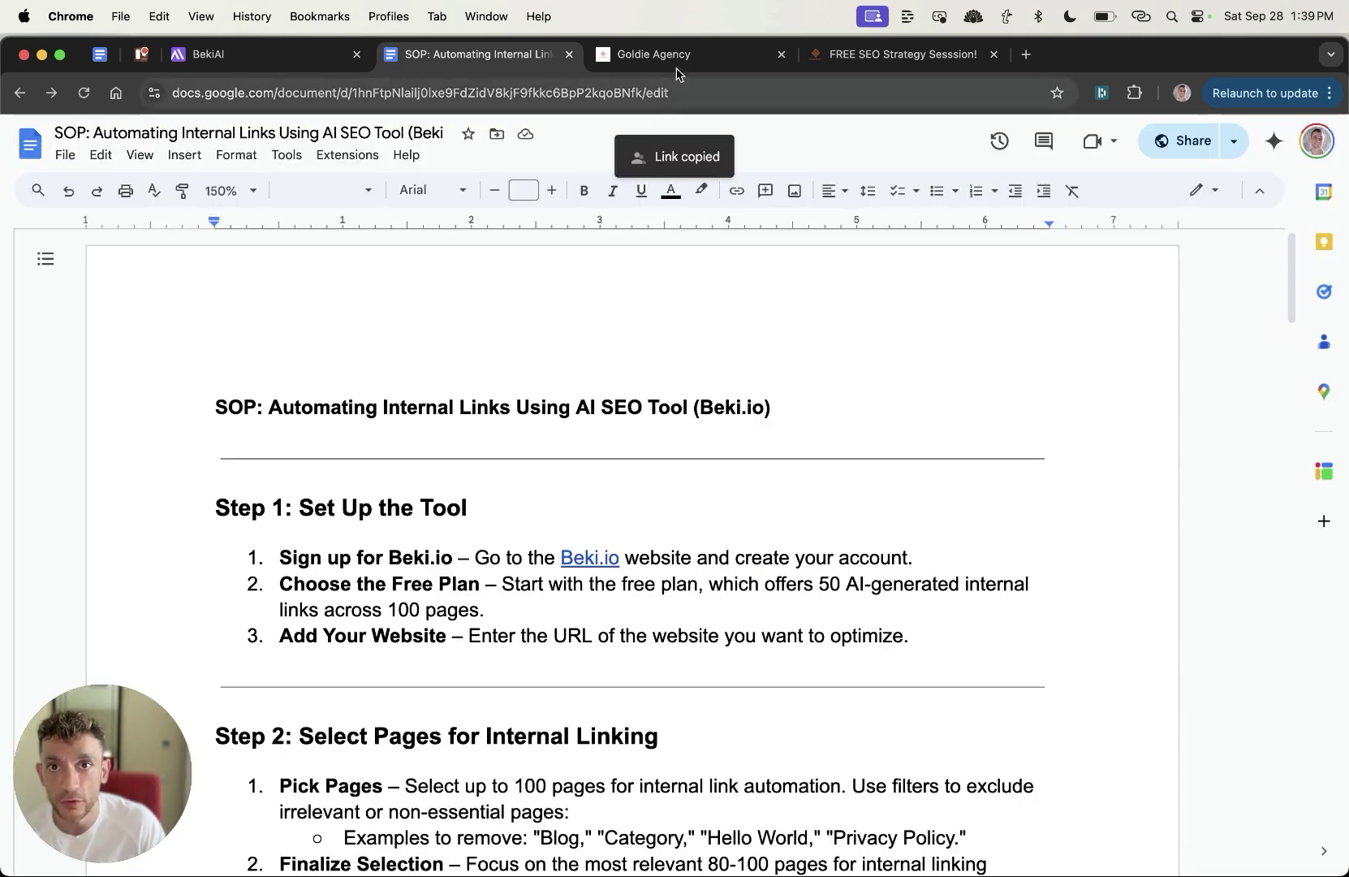
Step: In Goldie Agency's FREE SEO Course, create an "Internal LInks" category with a "Beki.io" lesson containing a linked "Video notes" bullet
left_click(654, 53)
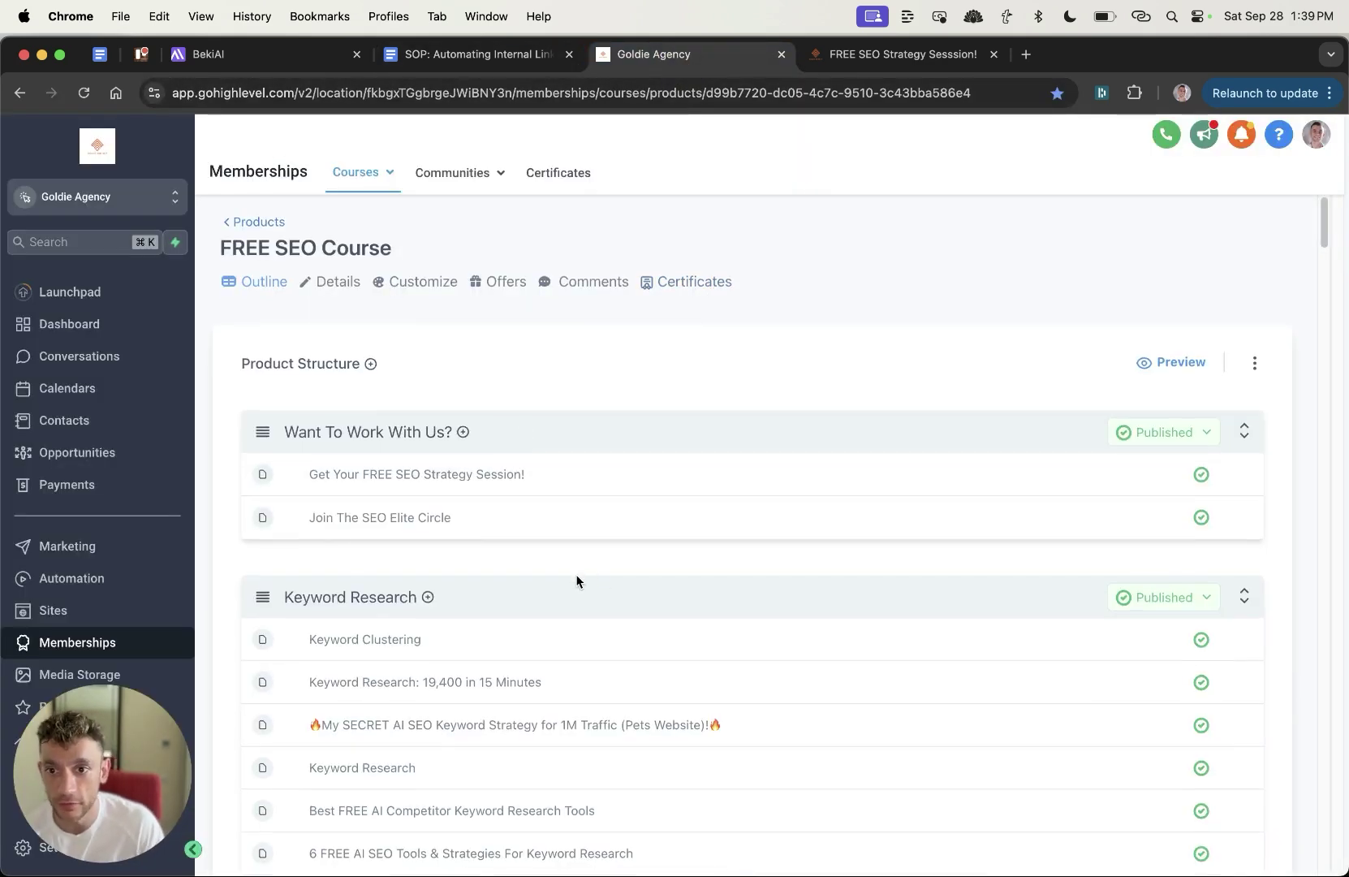
scroll(580, 593, "down", 7)
left_click(496, 319)
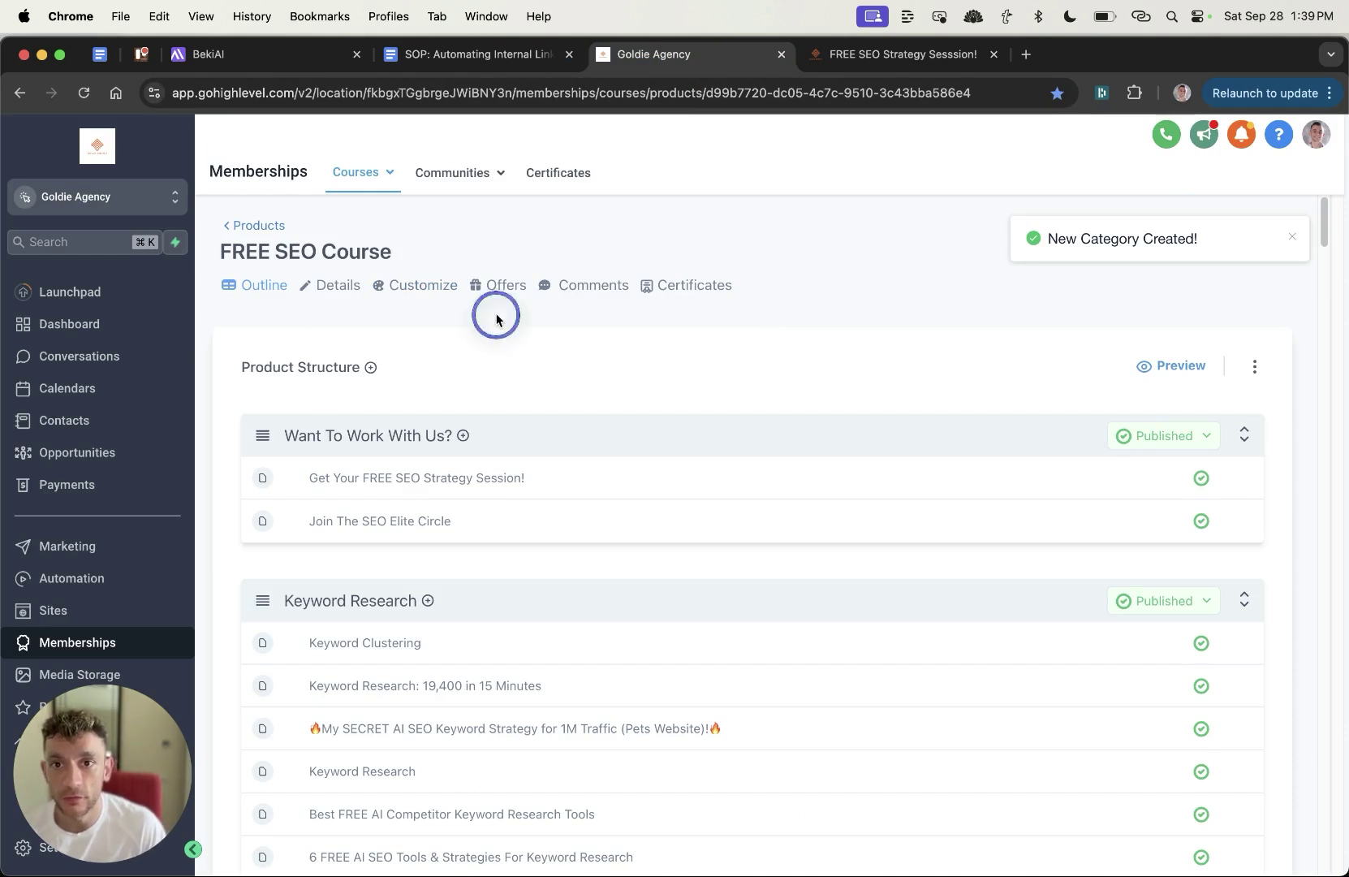
scroll(497, 319, "down", 10)
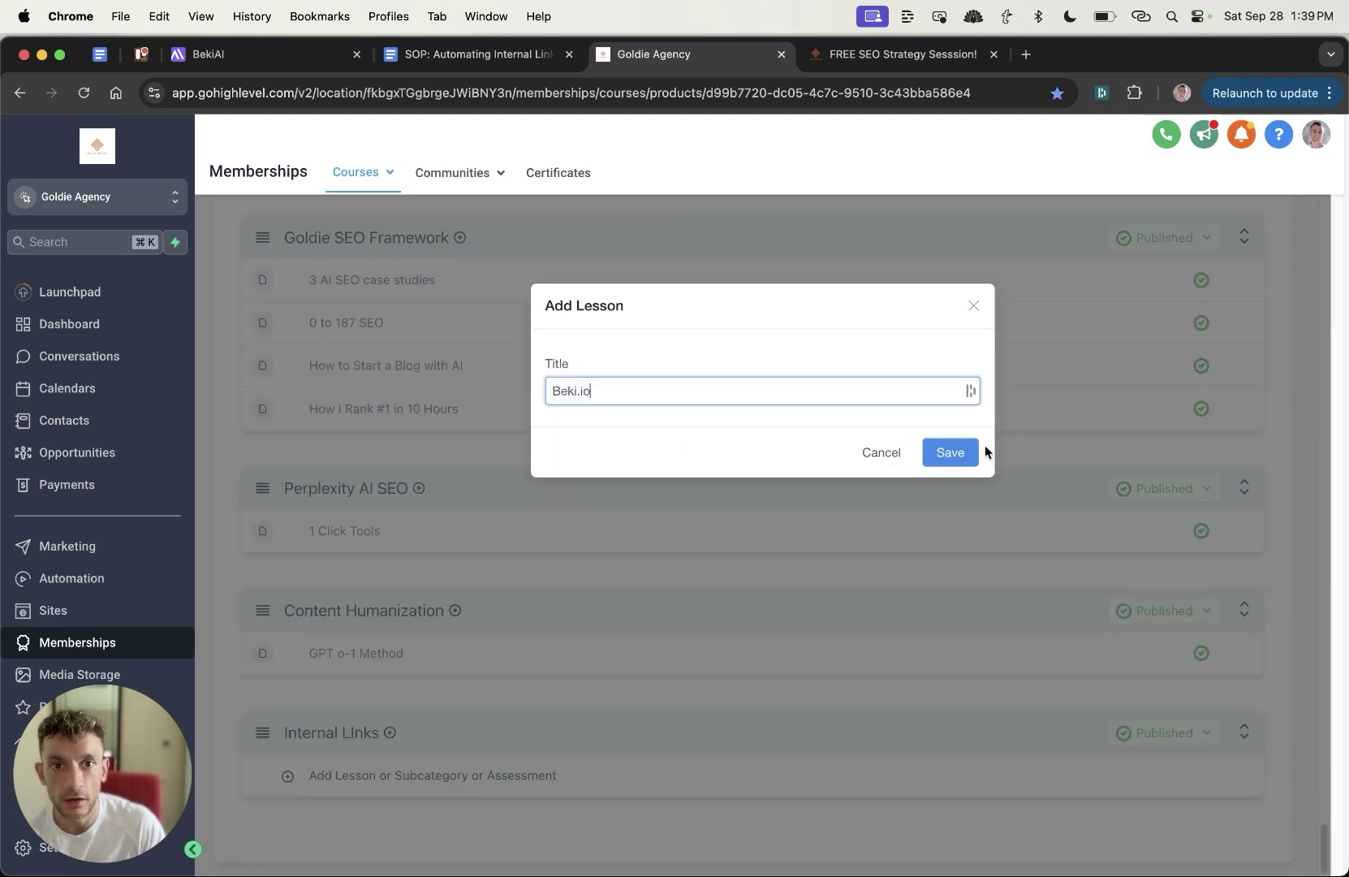
left_click(974, 451)
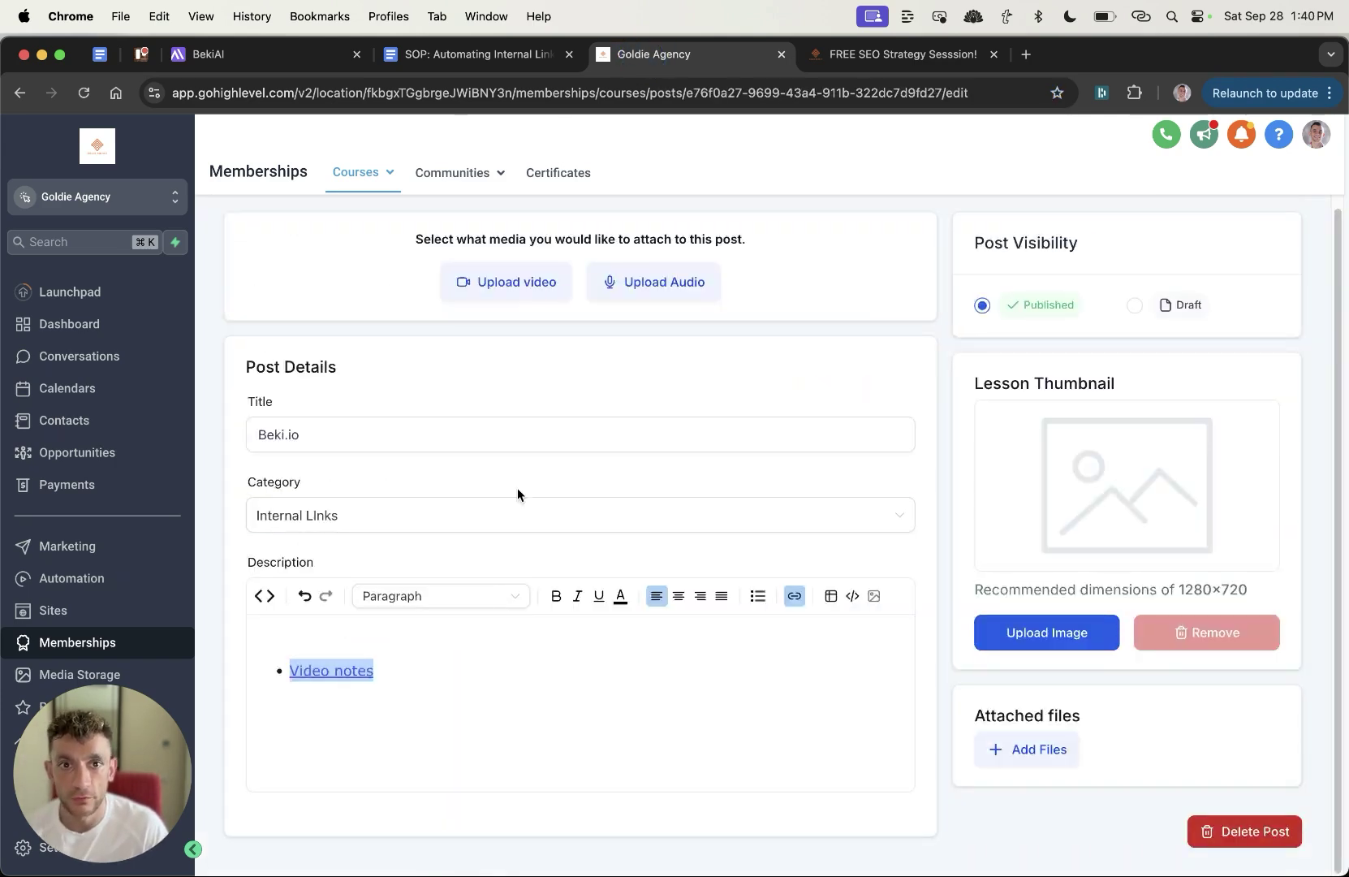
Step: Open the free SEO strategy session page and look through its offer and the six session benefits
left_click(829, 61)
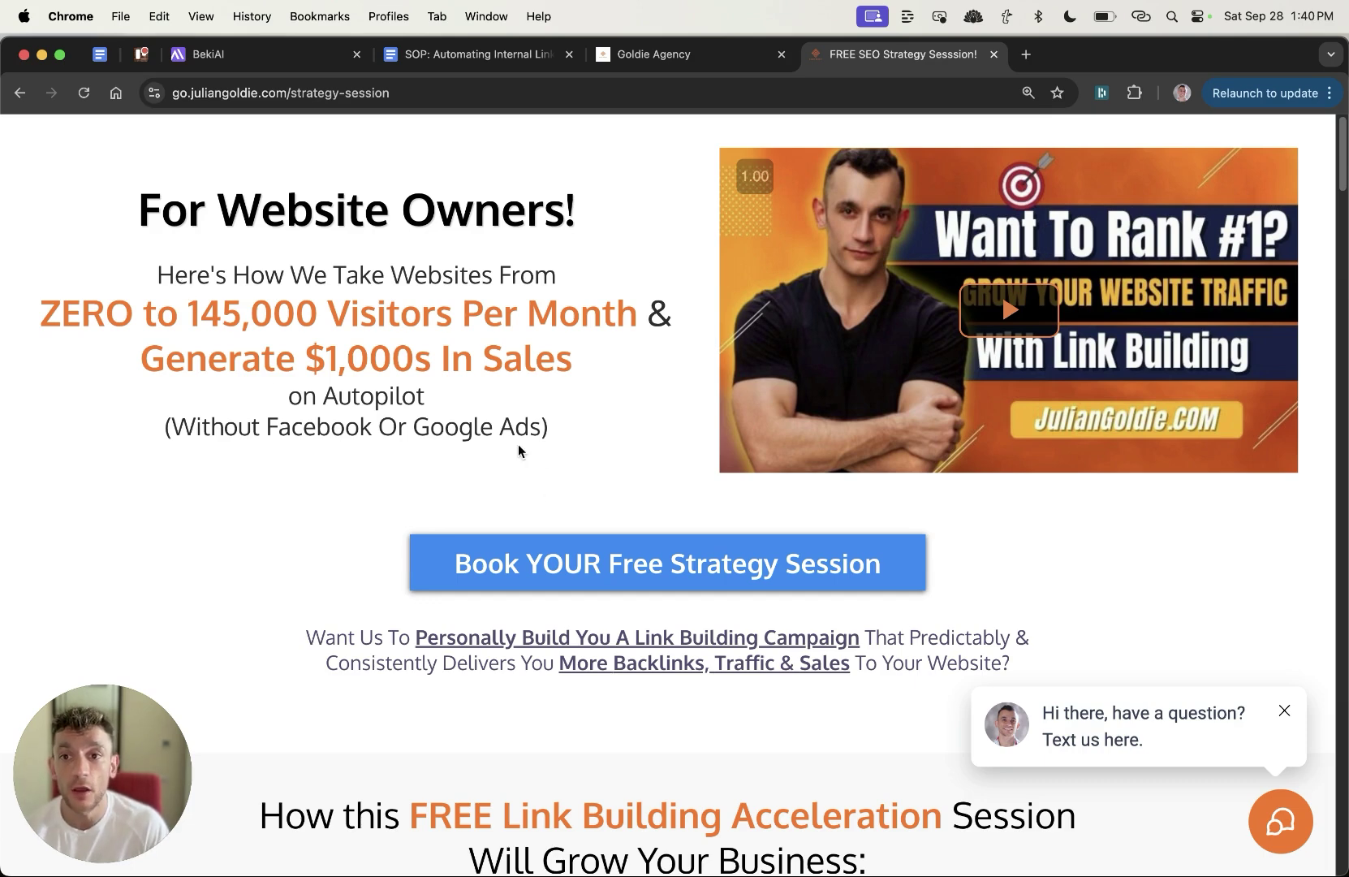
scroll(572, 561, "down", 10)
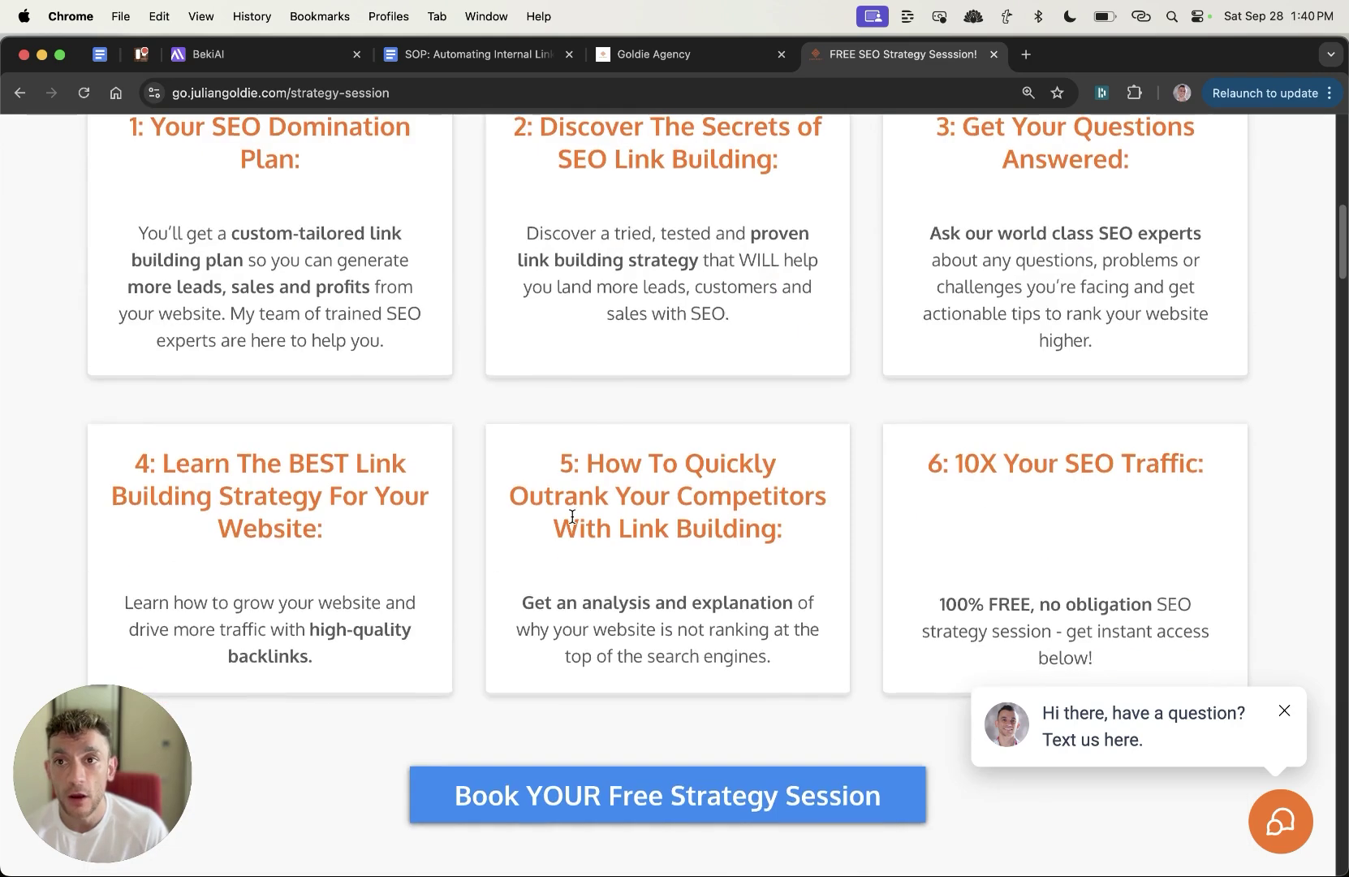
scroll(572, 516, "up", 5)
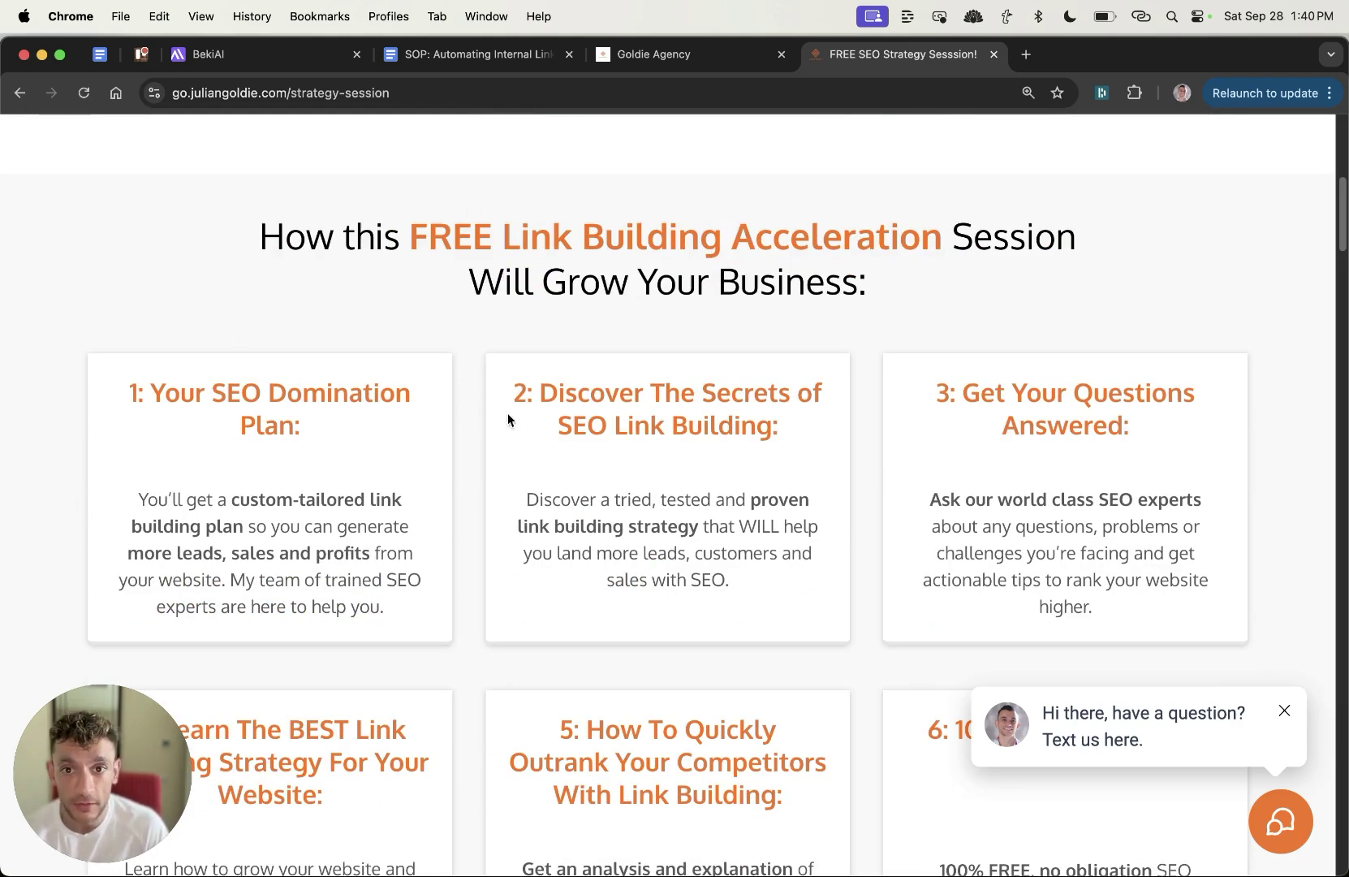
scroll(966, 447, "down", 4)
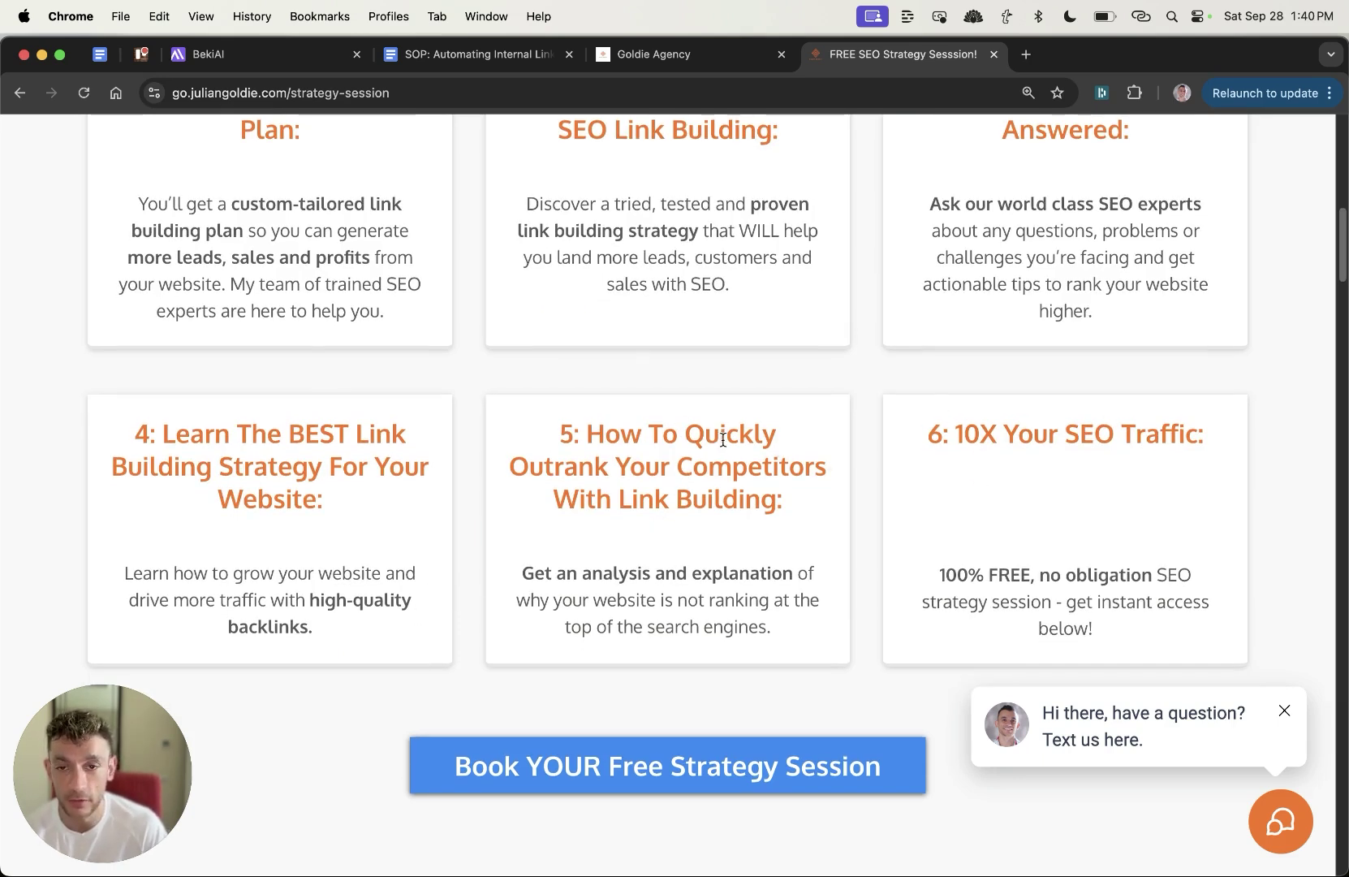
scroll(721, 439, "up", 15)
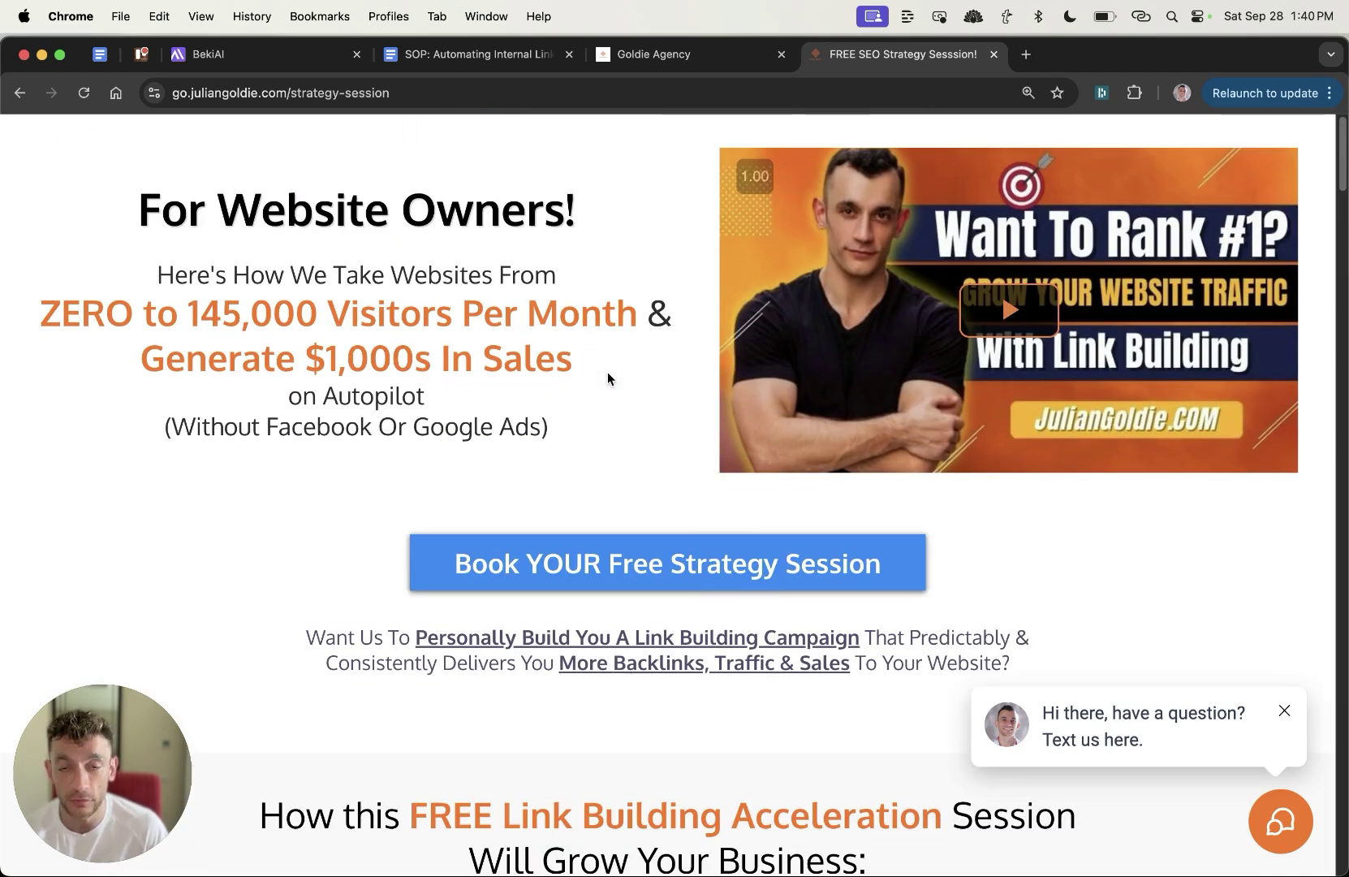